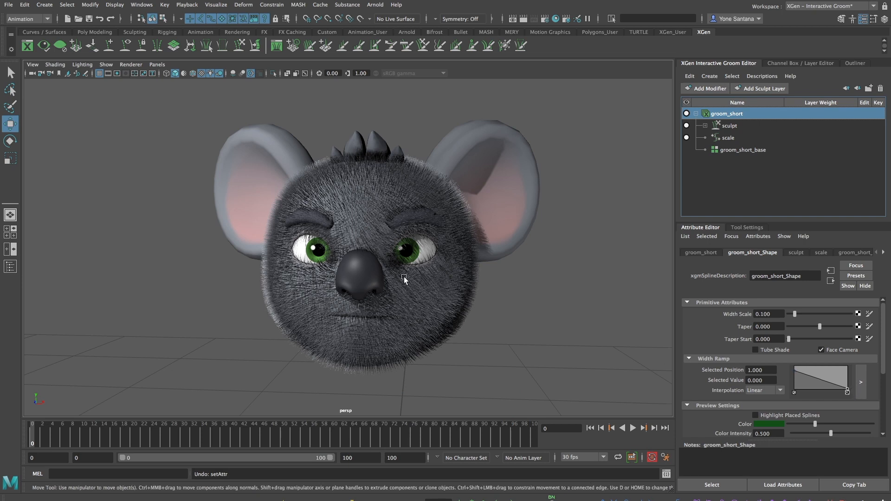
Try lowering the Scale value of the groom's scale modifier, and undo the change
click(738, 139)
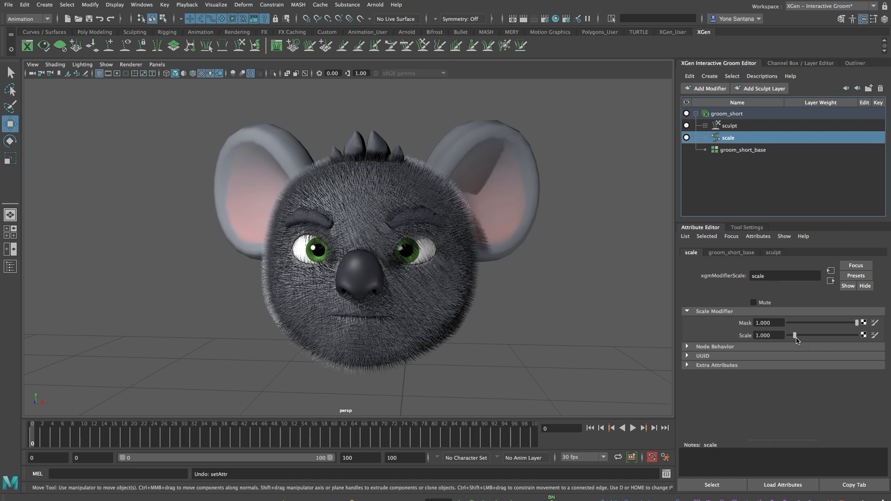
mouse_move(796, 340)
mouse_down()
mouse_move(811, 340)
mouse_move(792, 340)
mouse_up()
key(ctrl+z)
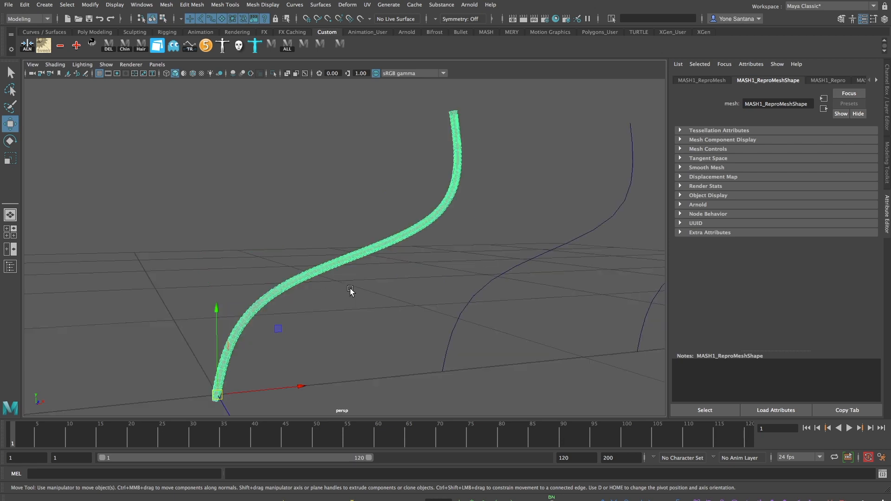
Examine the segmented tube mesh along the first curve up close and beside the neighbouring curves
alt+drag(393, 324, 381, 323)
click(381, 320)
alt+right_drag(381, 319, 442, 355)
alt+drag(443, 354, 425, 285)
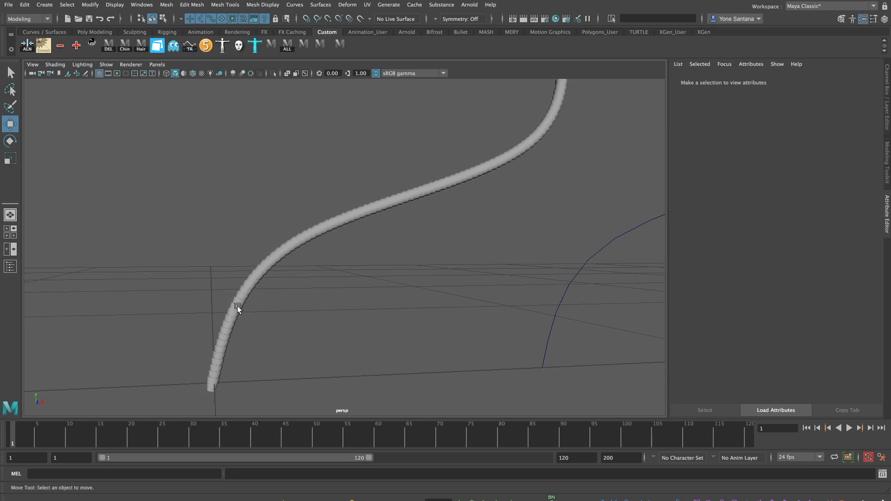
alt+drag(468, 257, 512, 299)
alt+right_drag(513, 298, 529, 302)
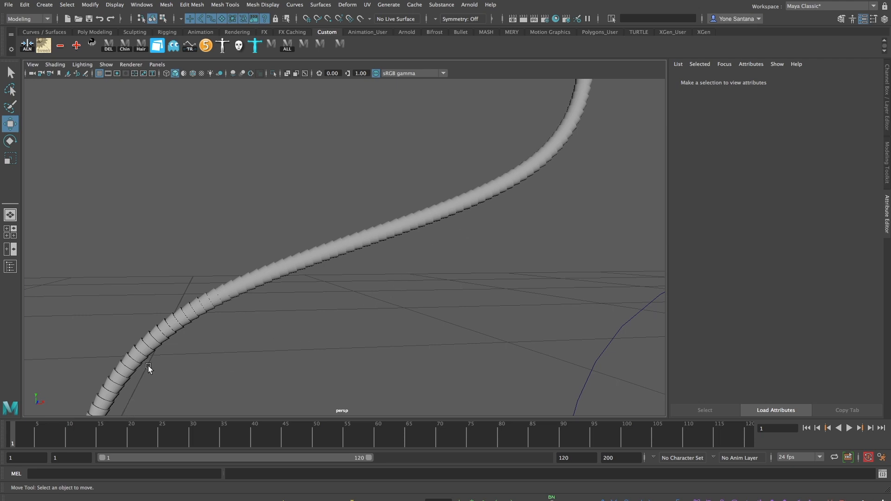
alt+right_drag(567, 322, 424, 326)
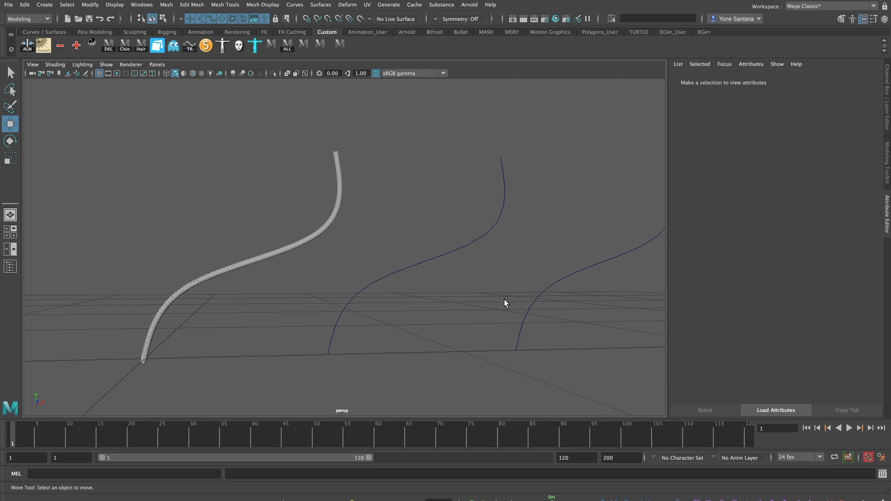
alt+middle_drag(510, 302, 439, 321)
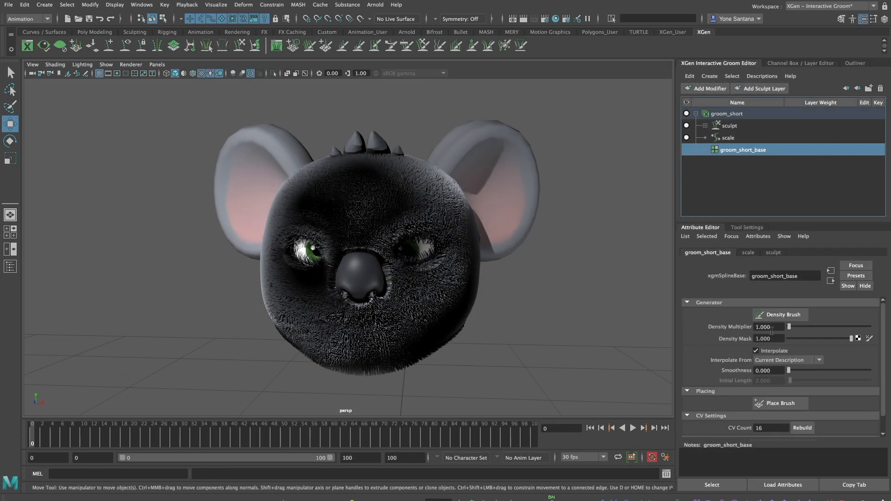
Set the Density Multiplier of groom_short_base to 0.25
double_click(771, 327)
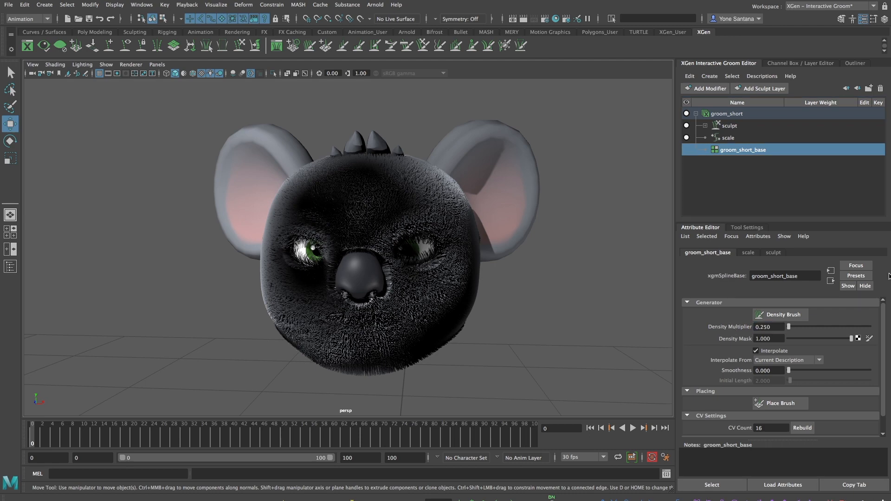
key(Return)
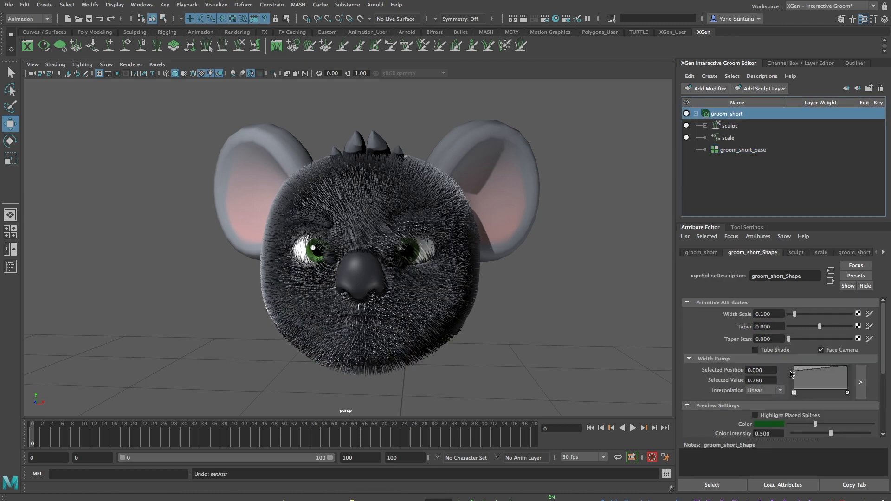
Lower the tip of groom_short's width ramp to about 0.04 and raise the scale modifier's Scale
drag(848, 369, 849, 391)
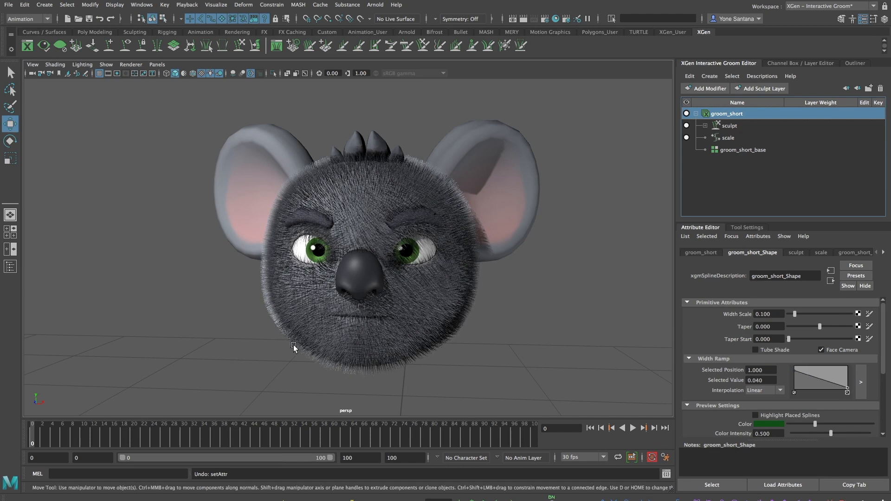
click(729, 137)
drag(795, 336, 805, 339)
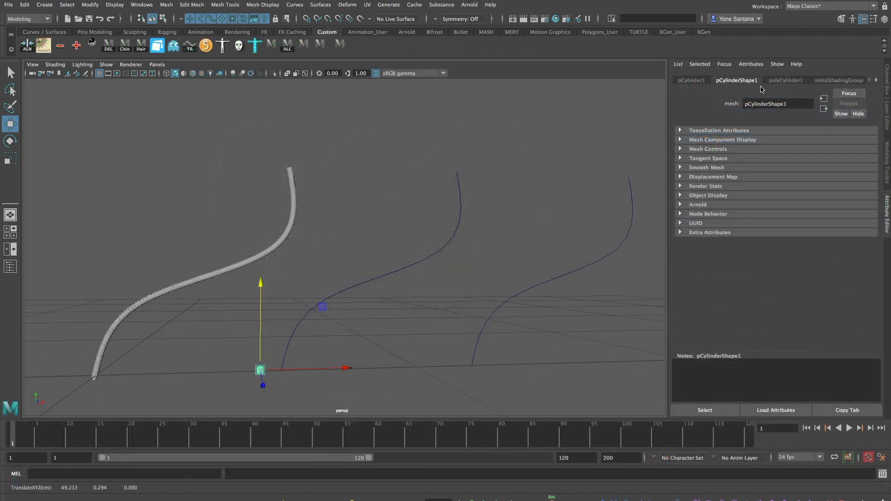
Stretch the cylinder to a height of about 72 and move it so it stands at the base of the second curve
click(695, 82)
click(787, 81)
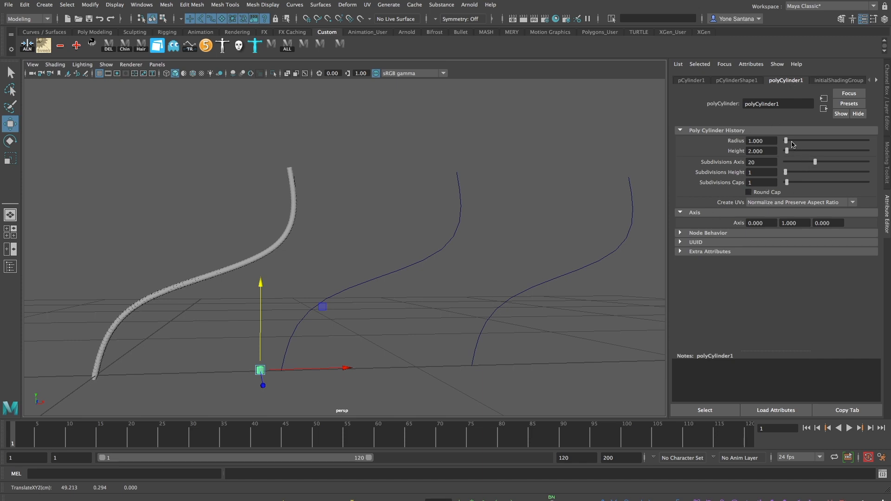
drag(788, 152, 836, 160)
drag(326, 305, 346, 212)
drag(836, 151, 845, 152)
drag(343, 215, 345, 197)
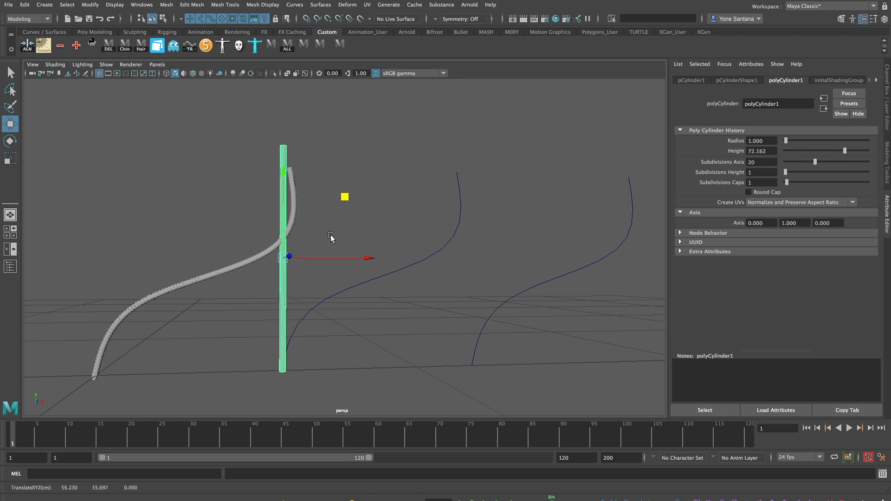
Add a Flare deformer to the tall cylinder and set its End Flare X and End Flare Z to 0.1
click(298, 126)
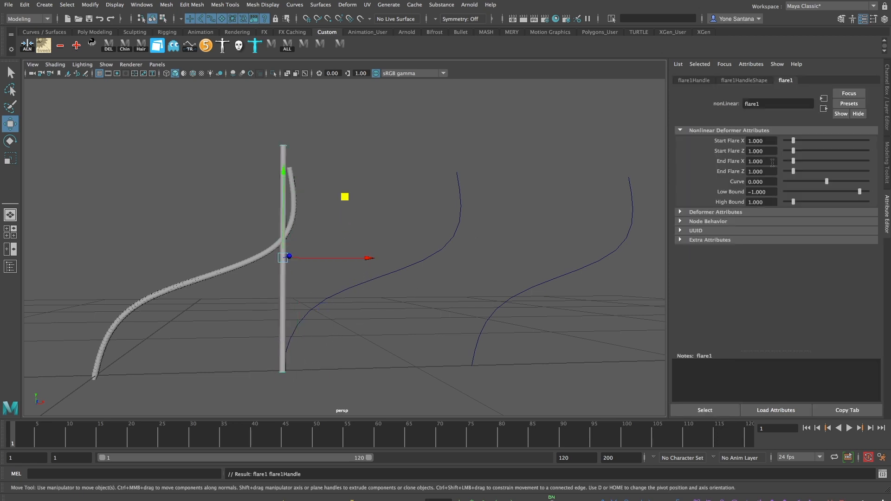
drag(766, 162, 632, 158)
text(.1)
key(Return)
click(762, 172)
text(.1)
key(Return)
click(325, 230)
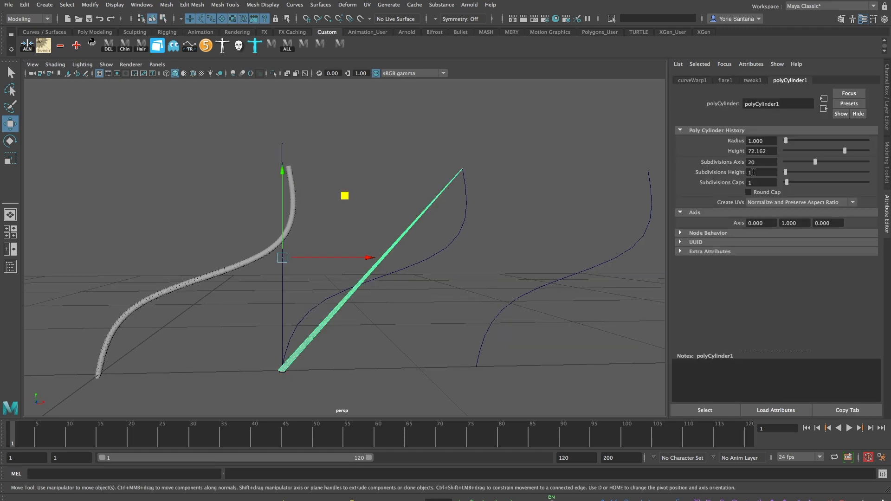
Set the warped cylinder's Subdivisions Height to 2 and keep increasing it until the mesh follows the curve smoothly
click(755, 172)
text(2)
key(Return)
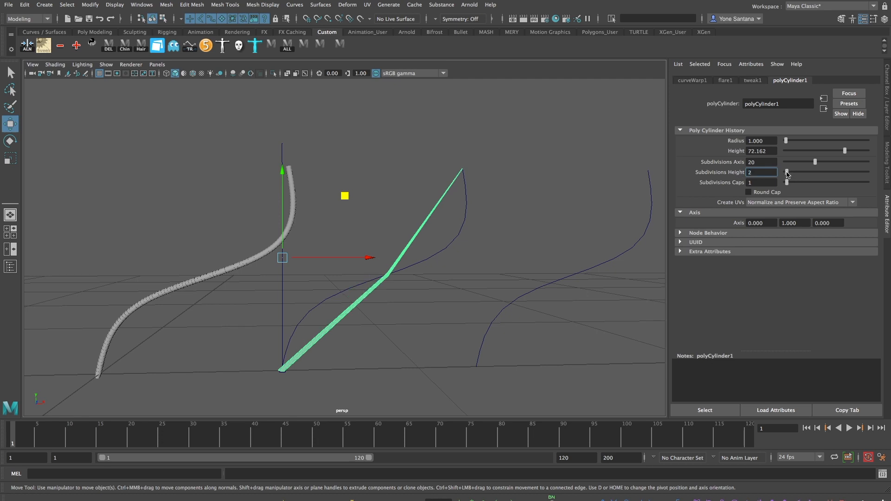
drag(788, 172, 819, 177)
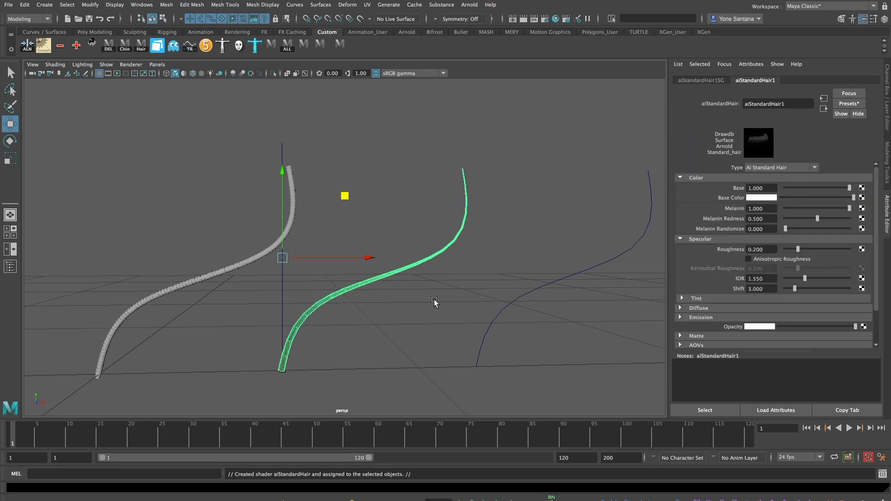
Set the aiStandardHair shader's Base Color to a brown of about H 24, S 1.0, V 0.19
drag(877, 192, 838, 211)
click(761, 197)
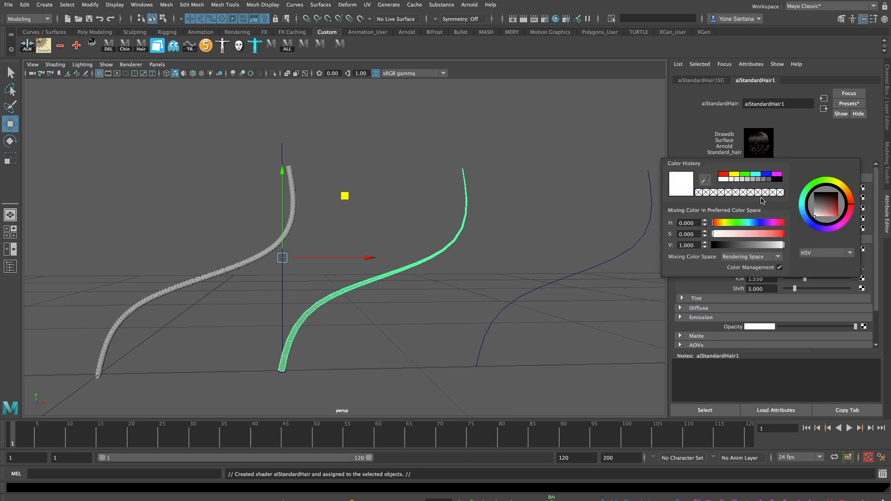
drag(856, 199, 853, 195)
click(835, 212)
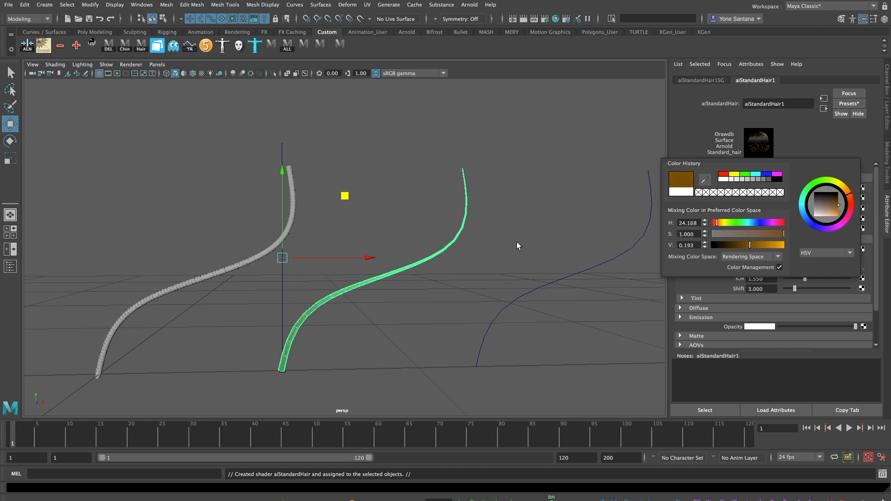
click(570, 255)
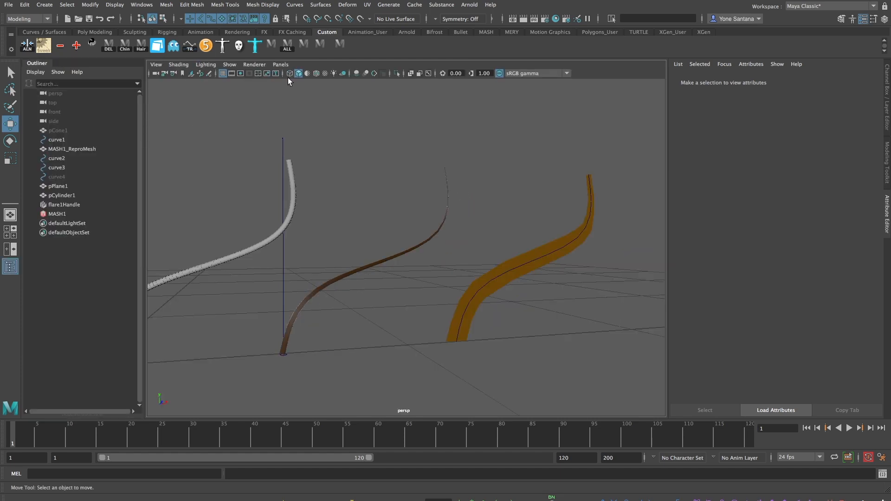
Turn on textured display in the viewport to view the flat strip along the third curve
click(325, 74)
mouse_move(579, 343)
alt+mouse_down()
mouse_move(526, 346)
mouse_move(575, 348)
alt+mouse_up()
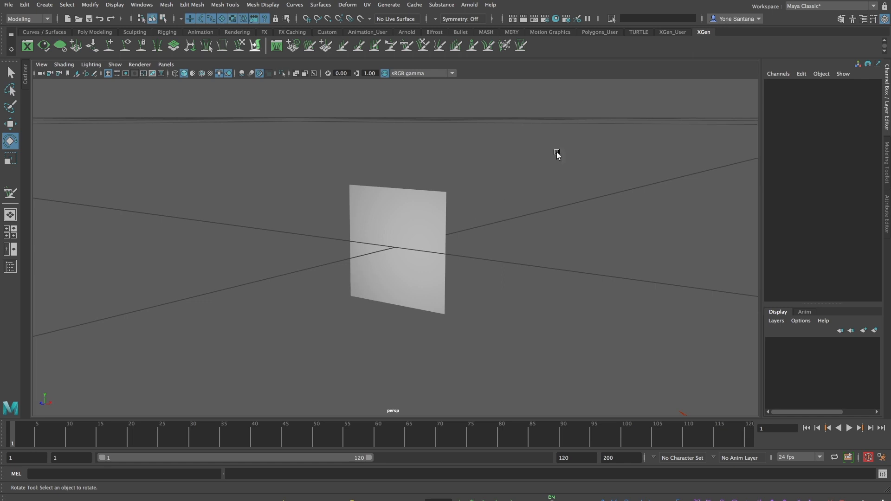
Switch to the XGen workspace and create a new description of groomable splines on the plane
click(873, 6)
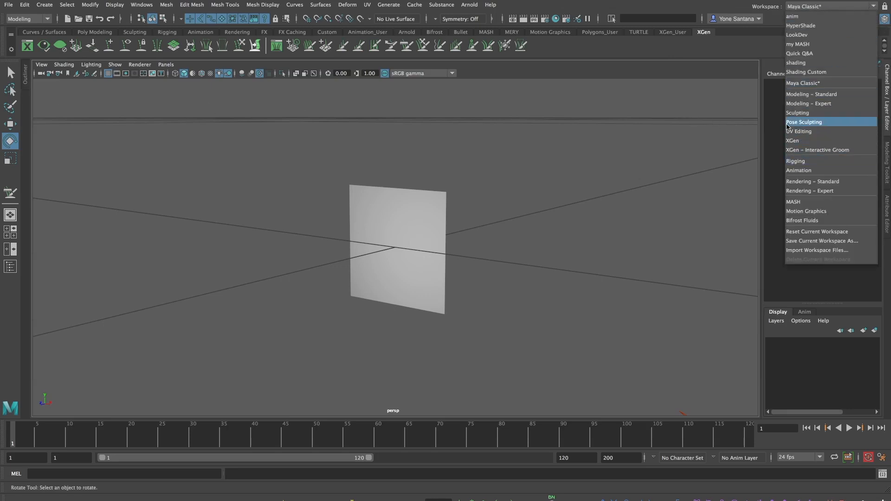
click(799, 140)
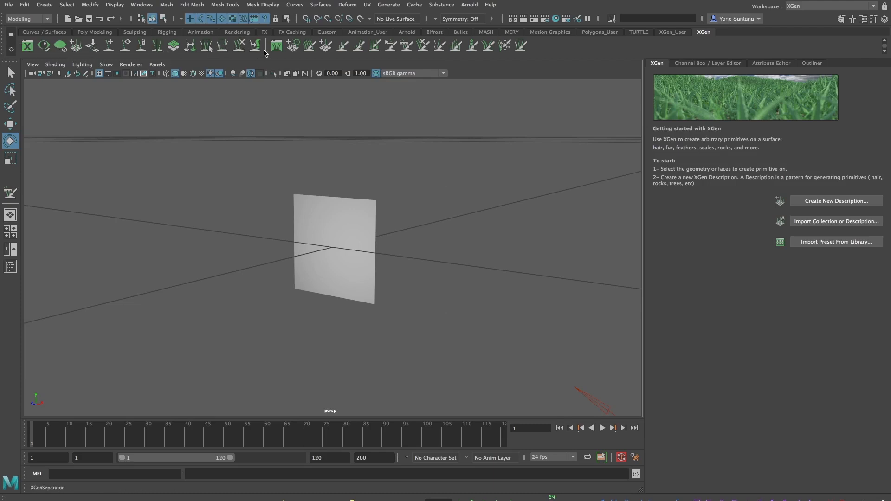
click(836, 202)
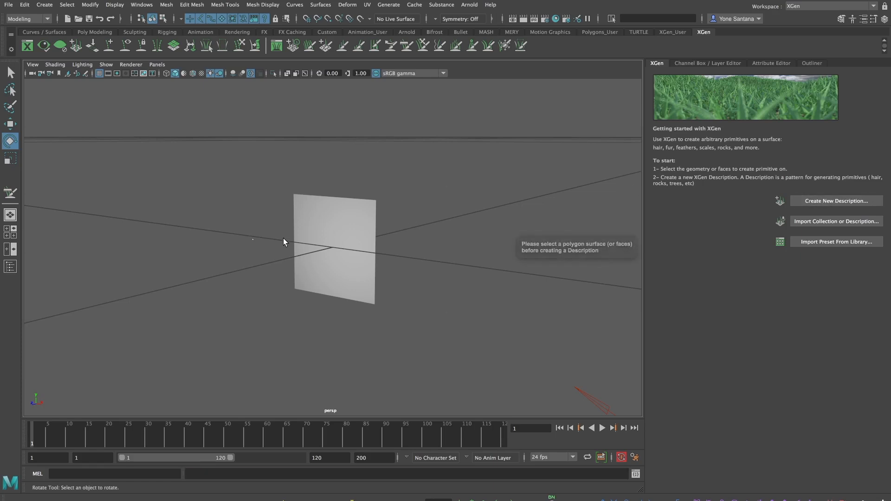
click(372, 230)
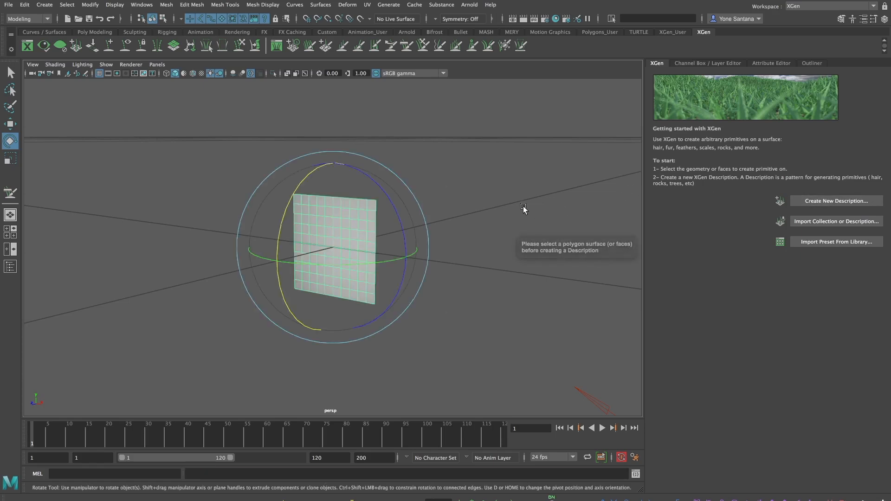
key(q)
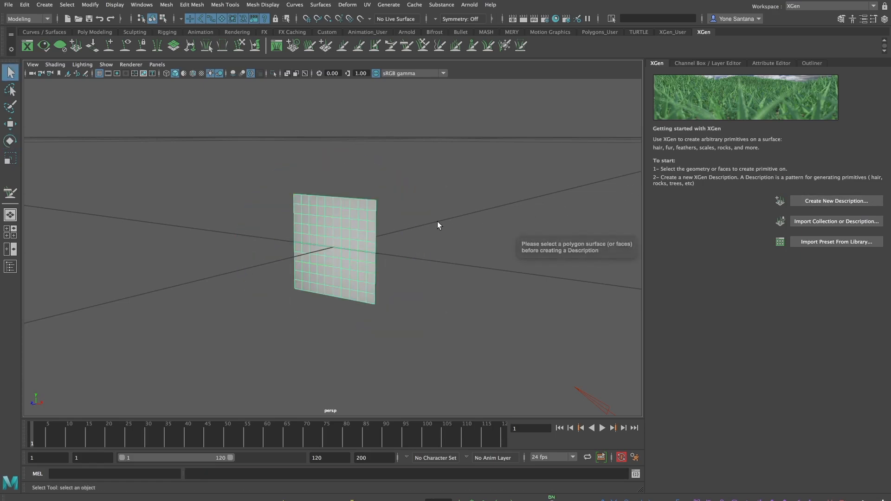
click(843, 202)
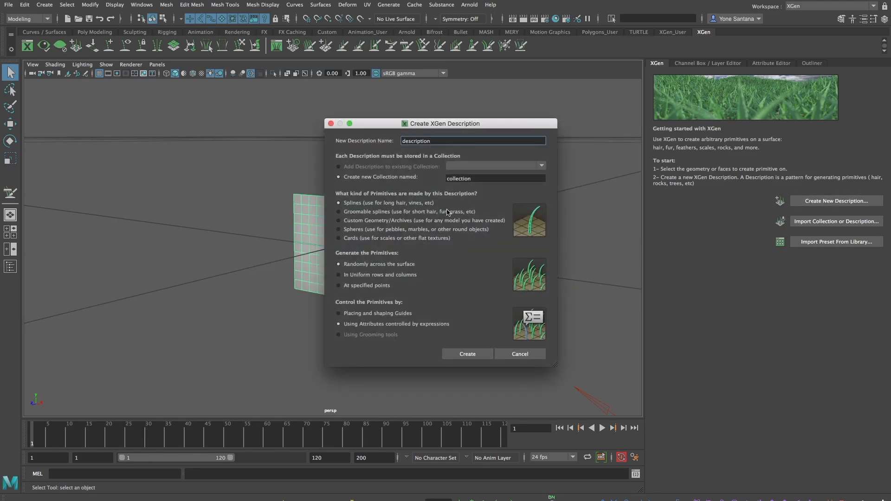
click(338, 212)
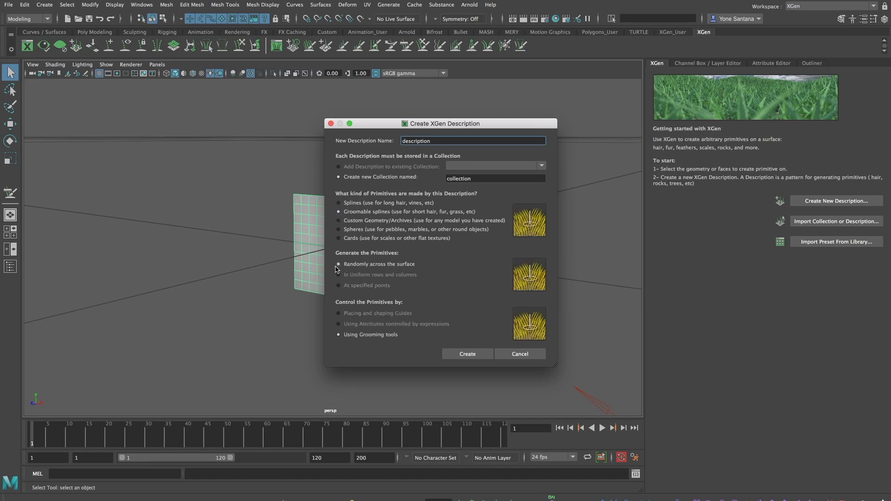
click(468, 355)
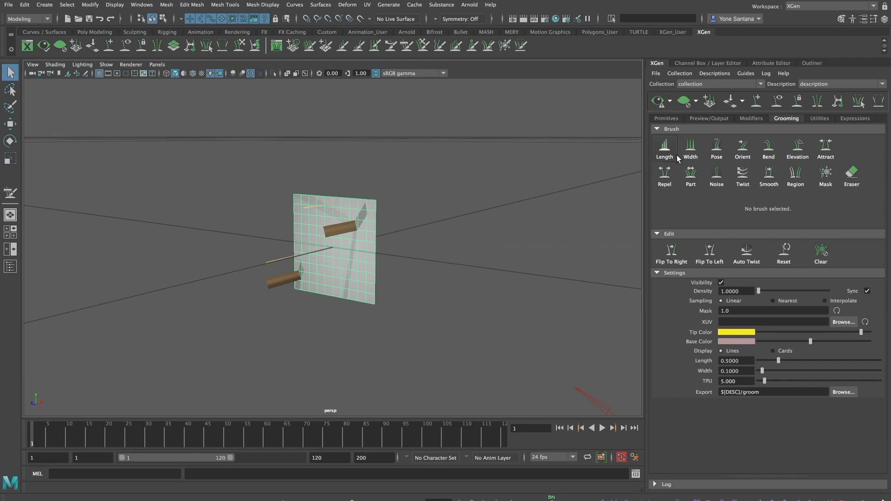
Set the groom Density to 25 and update the XGen preview
drag(740, 291, 614, 278)
text(25)
key(Return)
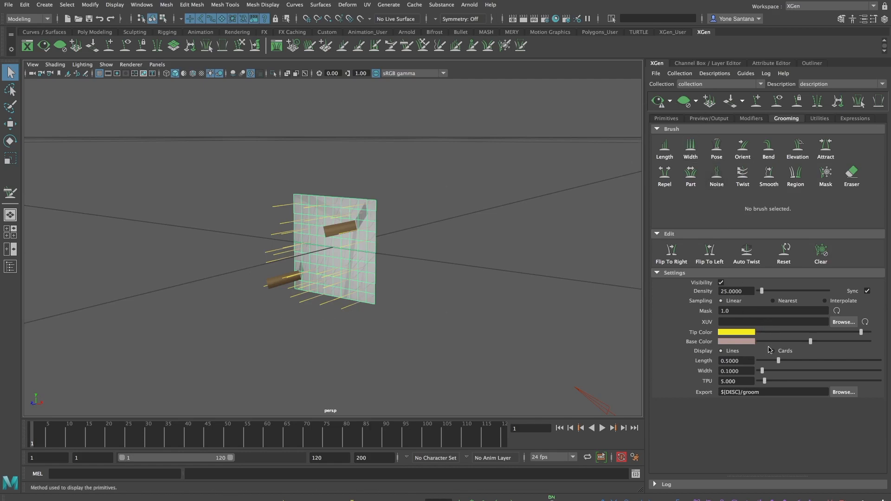
click(660, 101)
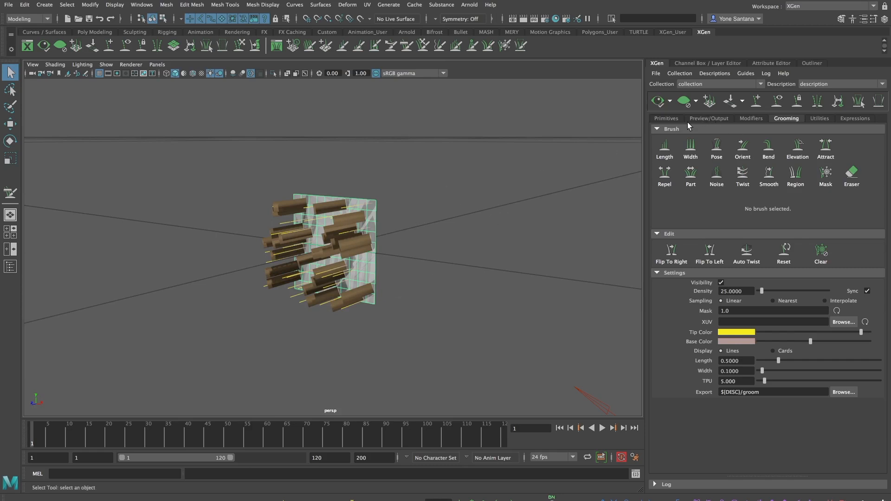
Set the spline primitives' Taper to 1.0 and refresh the preview
click(668, 119)
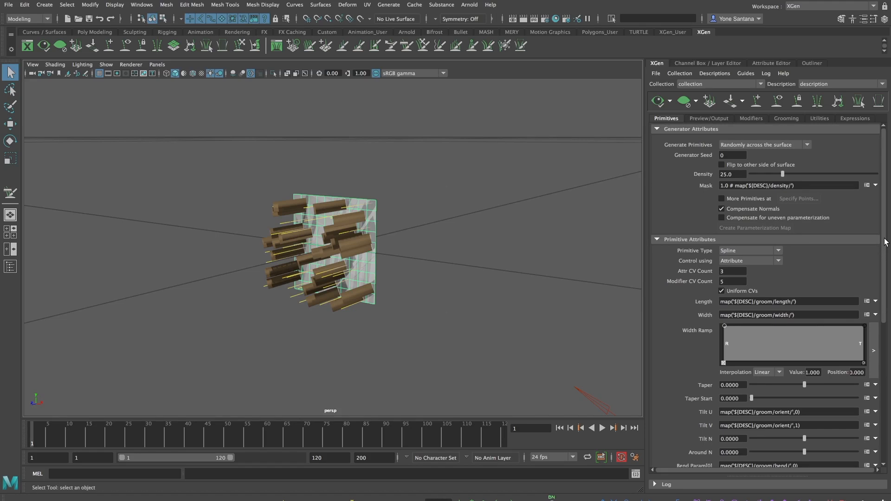
drag(804, 385, 868, 389)
click(686, 102)
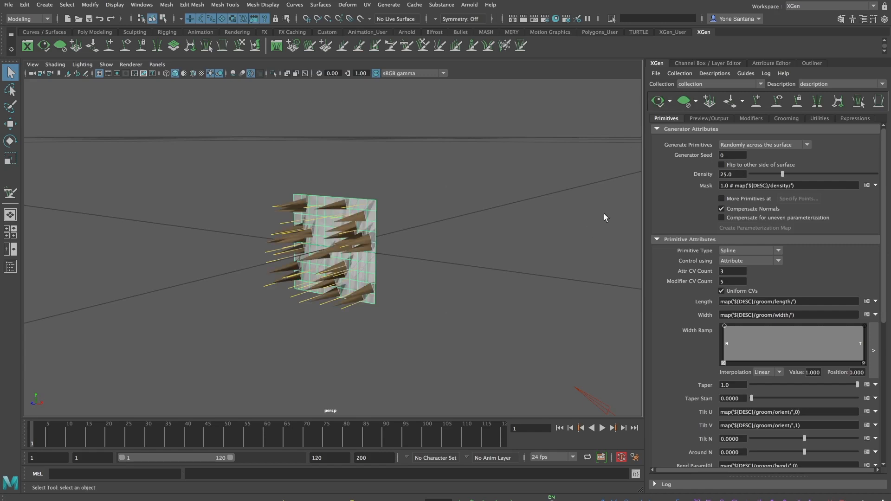
Set the groom Length to 2.0 and clear the primitive preview
click(786, 119)
click(737, 361)
text(2)
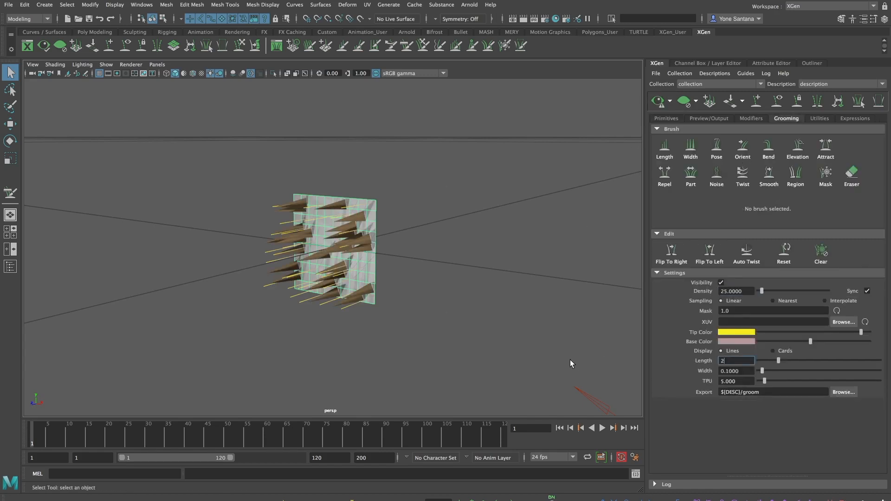
key(Return)
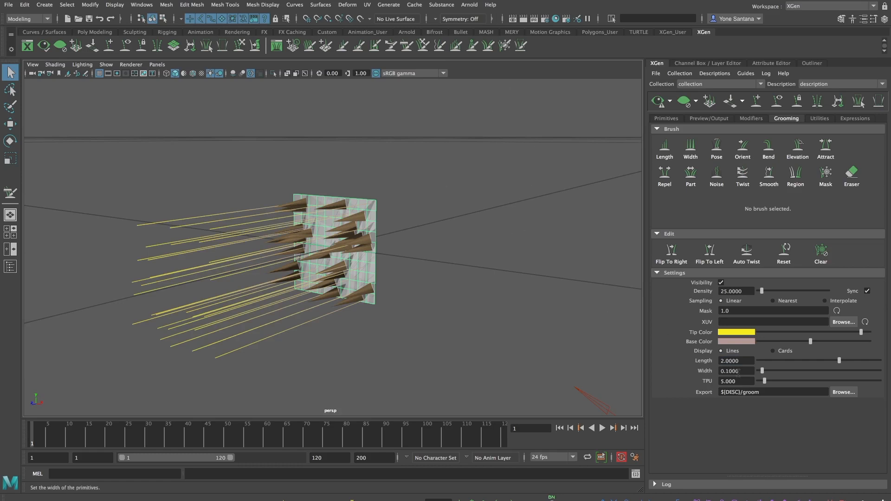
click(684, 101)
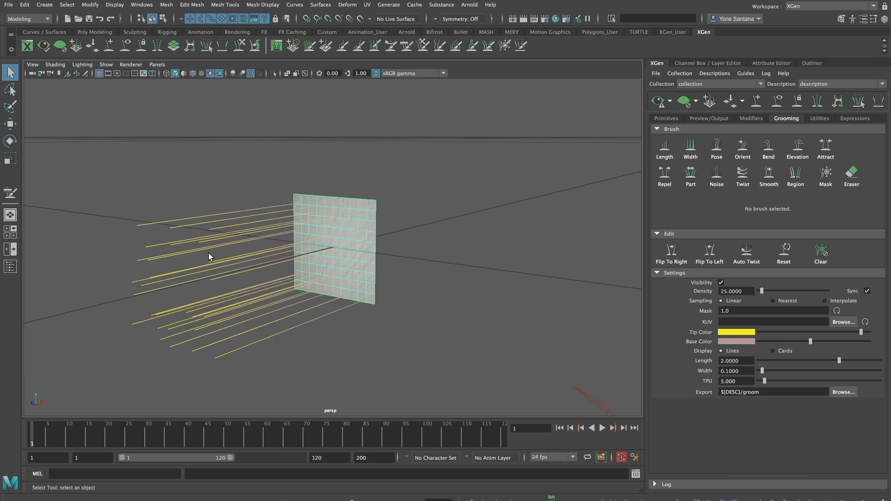
Set the groom Width to 0.07 and update the XGen primitive preview
drag(747, 371, 726, 367)
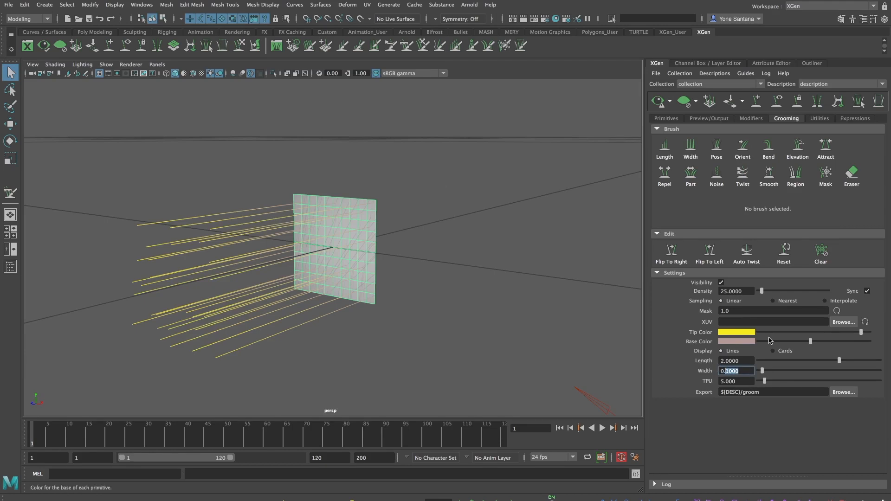
text(2)
key(Return)
key(ctrl+z)
click(658, 102)
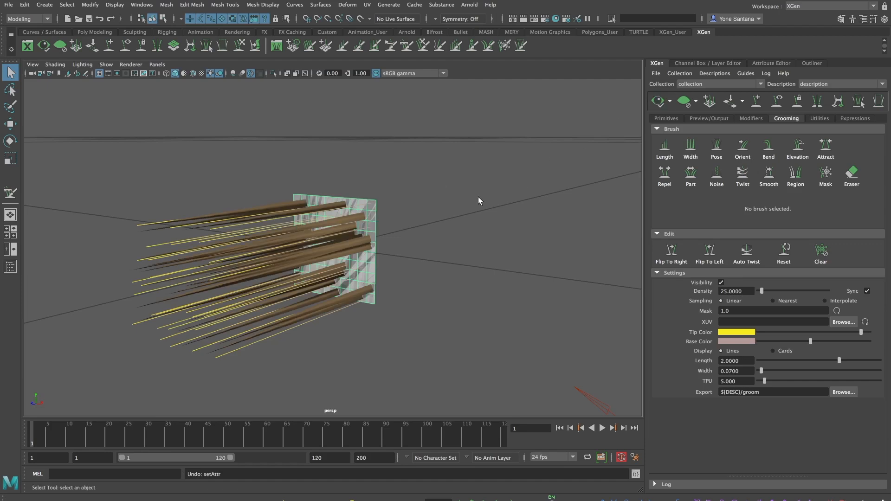
click(721, 283)
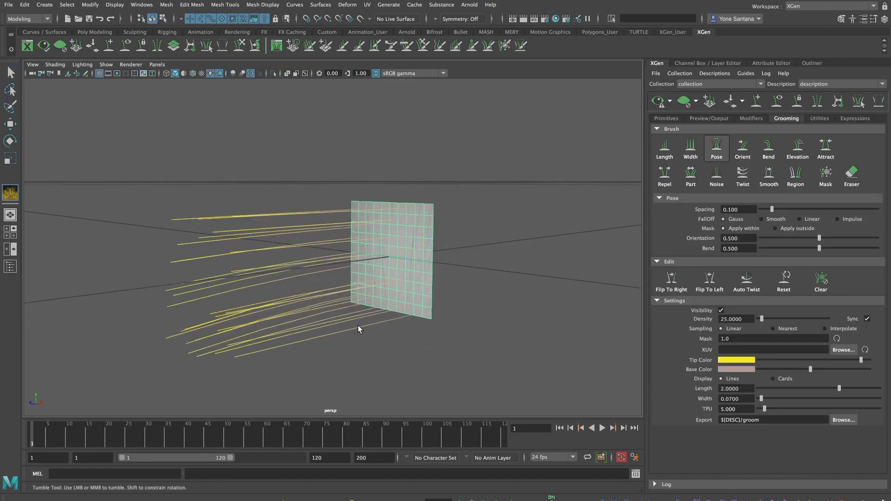
Bend the groomable splines on the plane downward with several Pose brush strokes
alt+drag(375, 269, 358, 315)
mouse_move(361, 251)
mouse_down()
mouse_move(362, 305)
mouse_move(355, 301)
mouse_up()
drag(388, 273, 386, 331)
drag(388, 254, 386, 307)
drag(387, 232, 393, 304)
alt+drag(392, 233, 390, 264)
alt+right_drag(390, 265, 401, 217)
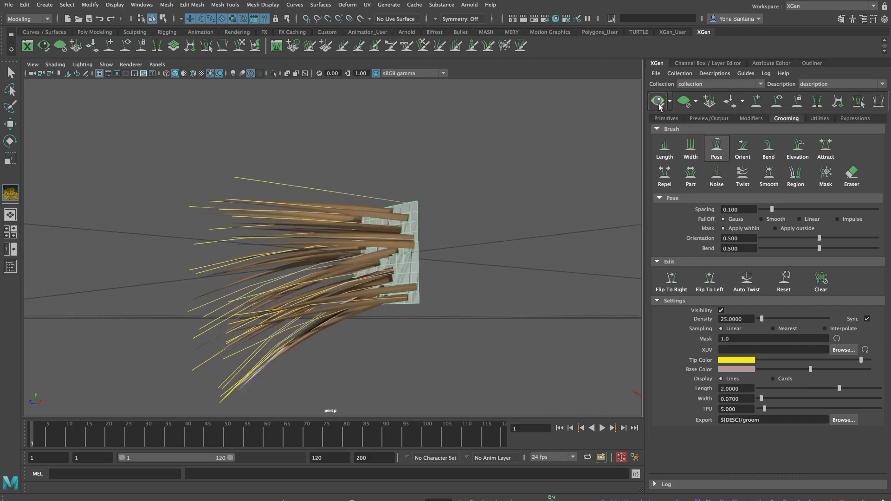
Hide the groom guides and set the Density to 150, updating the primitive preview
alt+drag(420, 278, 431, 292)
click(721, 310)
alt+drag(495, 312, 613, 249)
double_click(731, 319)
text(150)
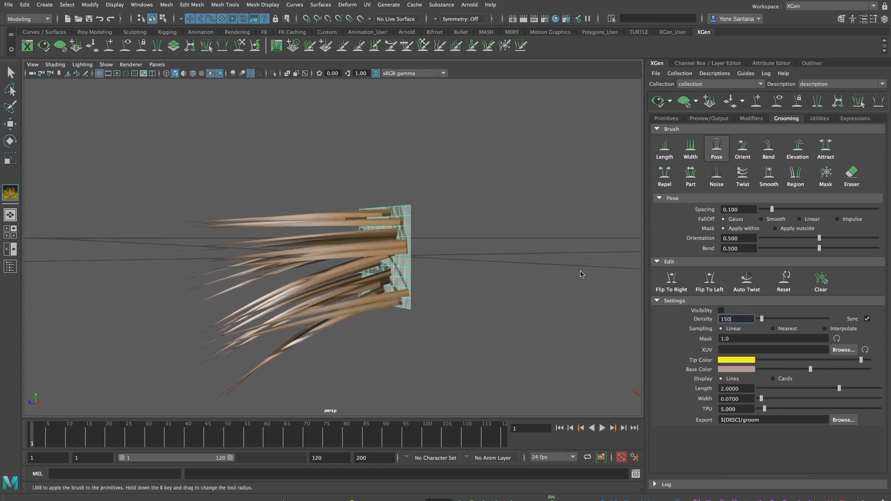
key(Return)
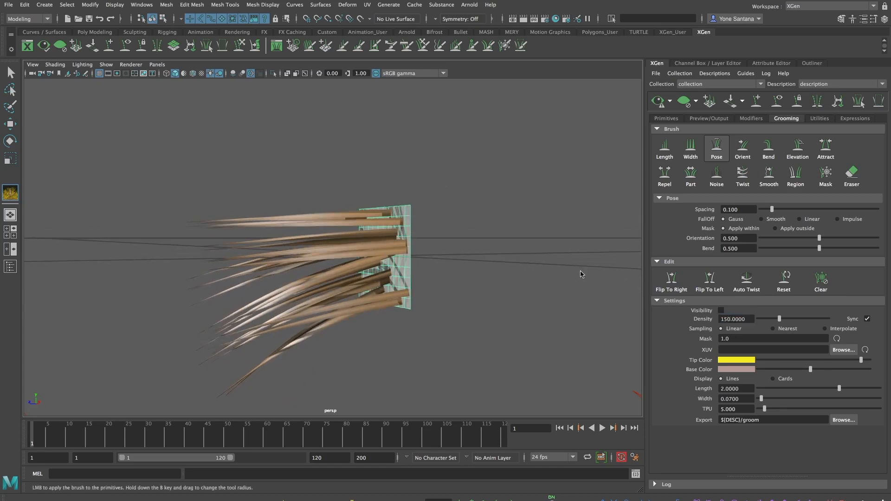
click(685, 103)
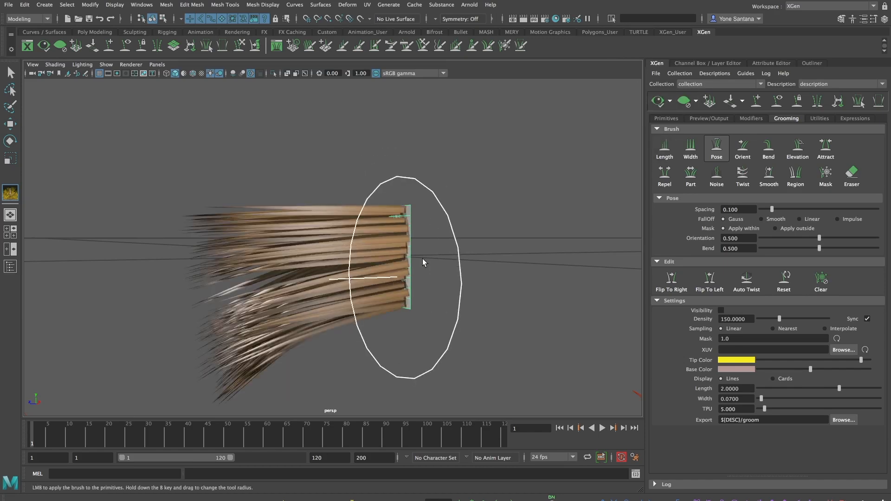
mouse_move(450, 285)
alt+mouse_down()
mouse_move(511, 288)
mouse_move(443, 284)
mouse_move(447, 275)
alt+mouse_up()
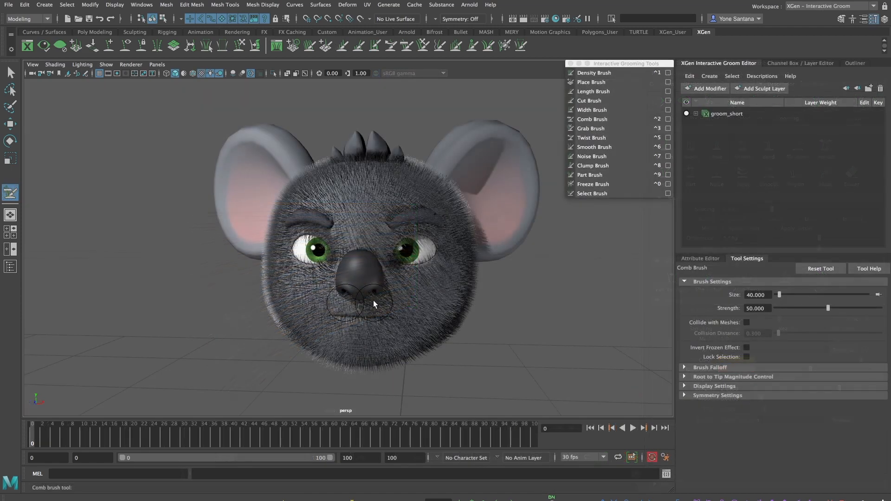
Comb the short fur beside the koala's nose and eye with the Comb brush
mouse_move(371, 294)
mouse_down()
mouse_move(377, 326)
mouse_move(386, 310)
mouse_move(395, 324)
mouse_move(400, 312)
mouse_move(402, 340)
mouse_move(378, 335)
mouse_move(434, 330)
mouse_up()
alt+right_drag(434, 330, 462, 324)
alt+drag(446, 326, 425, 323)
drag(407, 296, 433, 310)
mouse_move(411, 291)
mouse_down()
mouse_move(435, 307)
mouse_move(442, 301)
mouse_up()
drag(403, 253, 429, 278)
mouse_move(390, 232)
mouse_down()
mouse_move(415, 253)
mouse_move(416, 237)
mouse_move(394, 226)
mouse_move(372, 236)
mouse_up()
Enable Collide with Meshes for the Comb brush and set its Collision Distance to 0.2
click(746, 322)
double_click(758, 334)
text(.2)
key(Return)
Resize the Comb brush and comb the koala's face fur outward along the cheek and chin
key(b)
mouse_move(380, 240)
mouse_down()
mouse_move(424, 219)
mouse_move(488, 209)
mouse_move(507, 219)
mouse_up()
mouse_move(454, 263)
mouse_down()
mouse_move(477, 267)
mouse_move(490, 251)
mouse_up()
mouse_move(432, 266)
mouse_down()
mouse_move(463, 268)
mouse_move(495, 252)
mouse_move(446, 261)
mouse_move(484, 263)
mouse_move(534, 321)
mouse_move(454, 295)
mouse_move(398, 300)
mouse_move(470, 295)
mouse_move(493, 306)
mouse_up()
mouse_move(394, 308)
mouse_down()
mouse_move(446, 332)
mouse_move(460, 355)
mouse_up()
drag(418, 298, 462, 362)
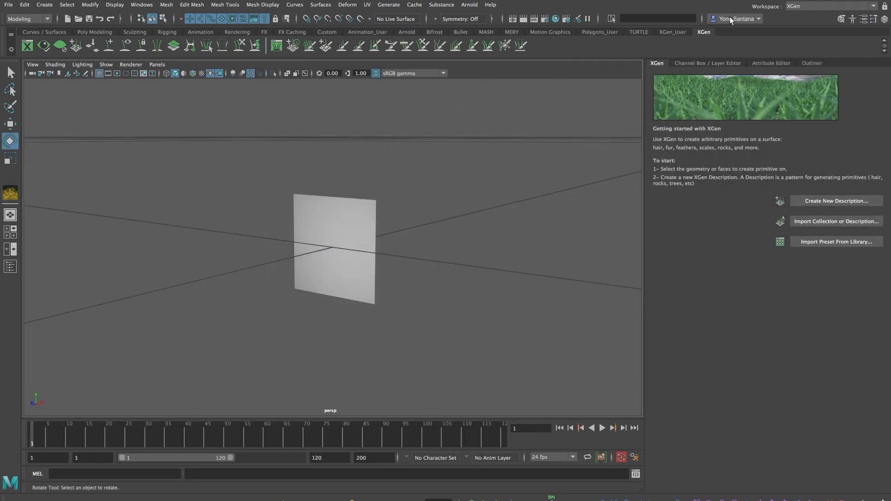
Switch to the XGen - Interactive Groom workspace and create groom splines named furTest on the plane with density 5, length 4 and width scale 0.1
click(874, 6)
click(830, 149)
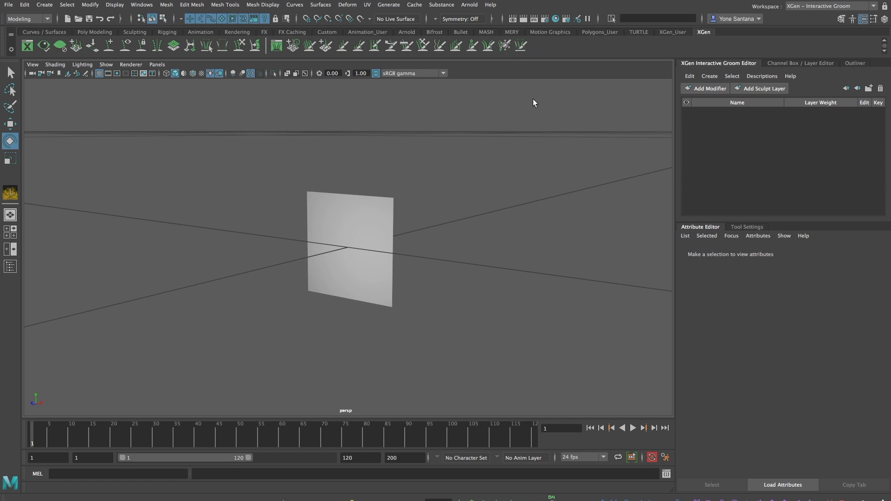
click(375, 230)
key(q)
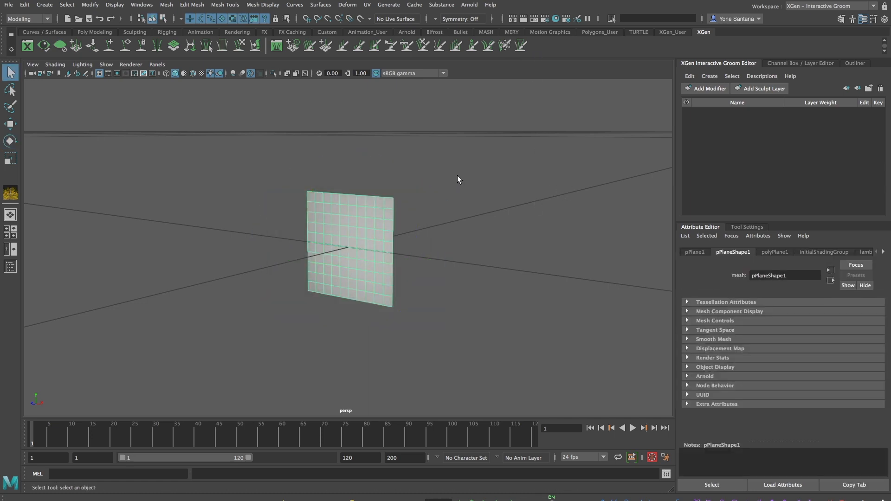
click(710, 76)
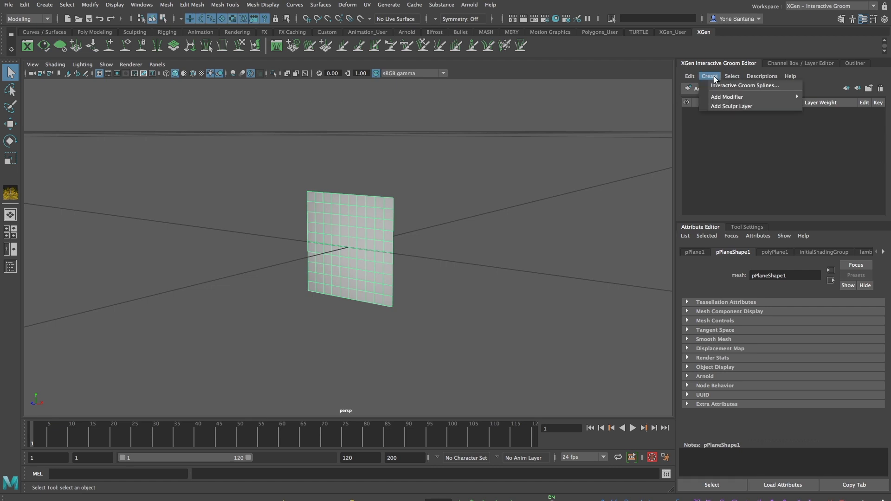
click(744, 89)
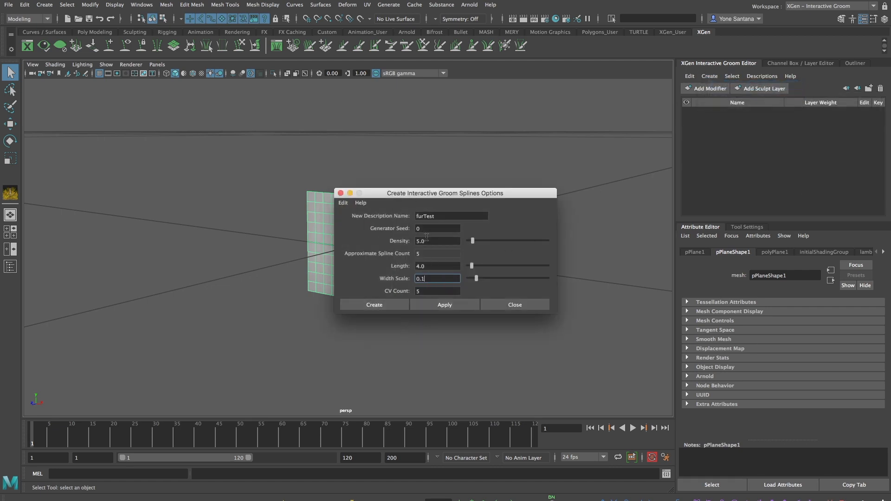
click(387, 307)
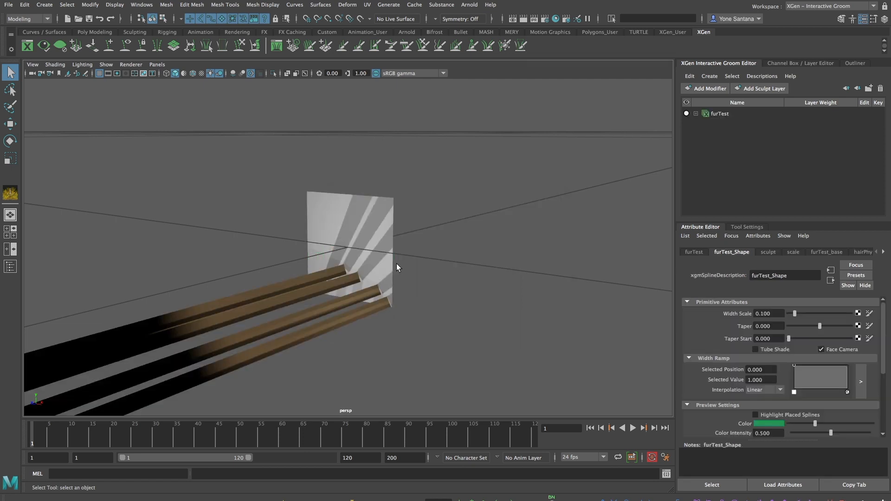
Set the Density Multiplier of furTest_base to 50 and reduce it to about 30
alt+right_drag(409, 284, 360, 263)
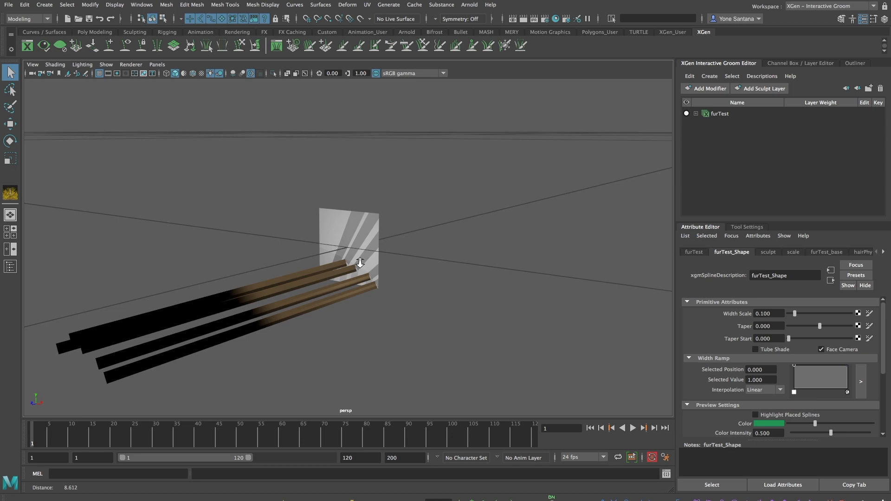
alt+right_drag(360, 263, 361, 260)
click(697, 115)
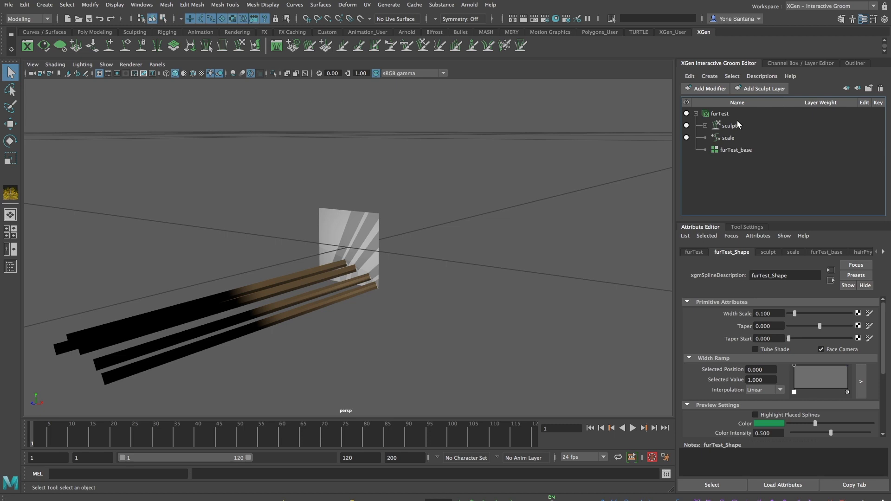
click(738, 150)
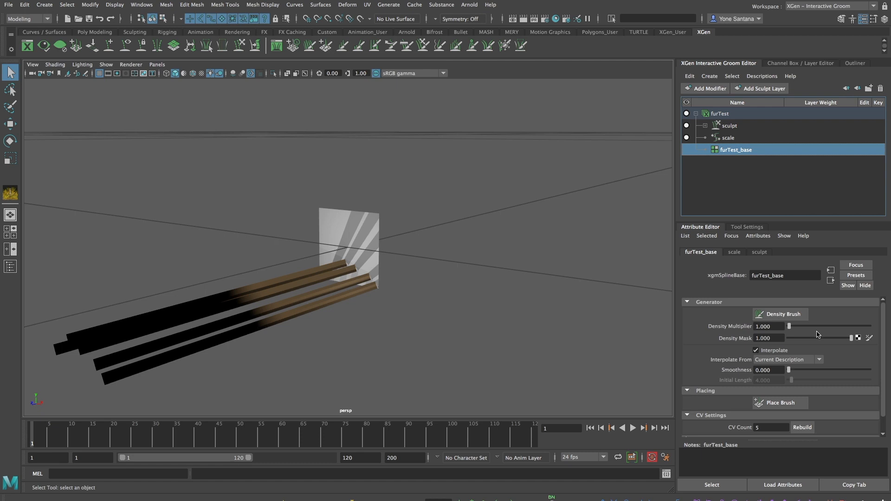
click(777, 336)
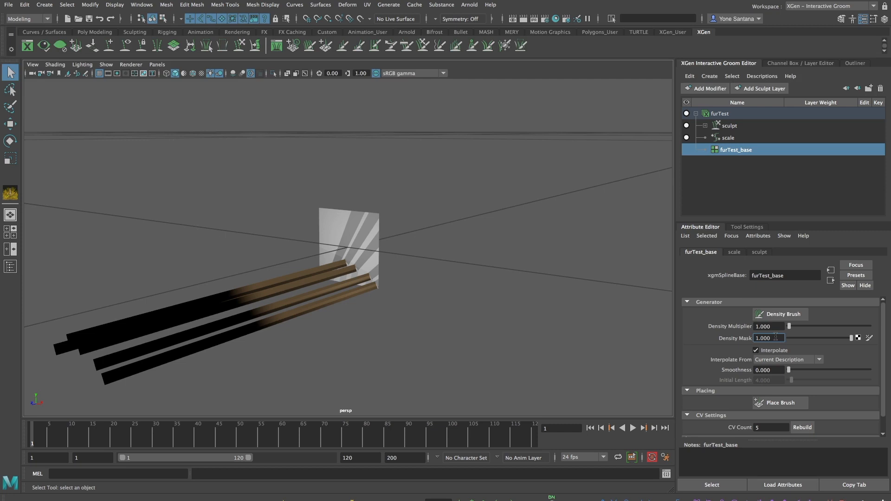
click(774, 326)
text(50)
key(Return)
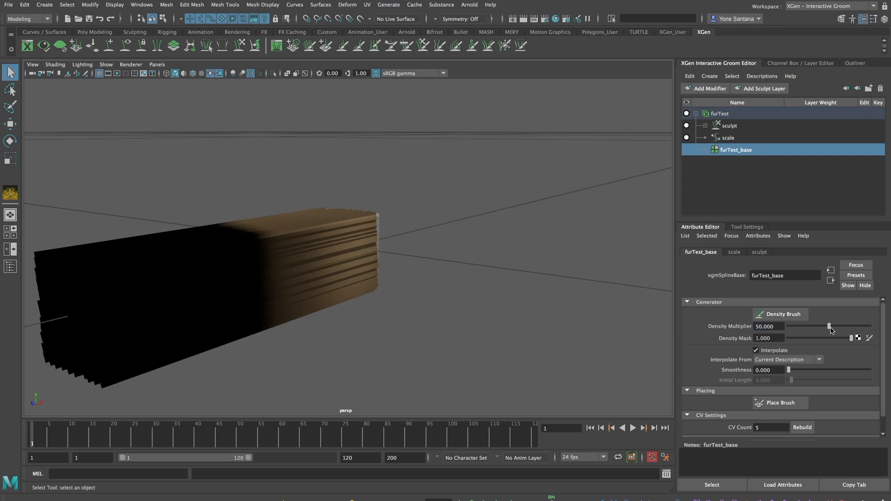
drag(831, 329, 813, 329)
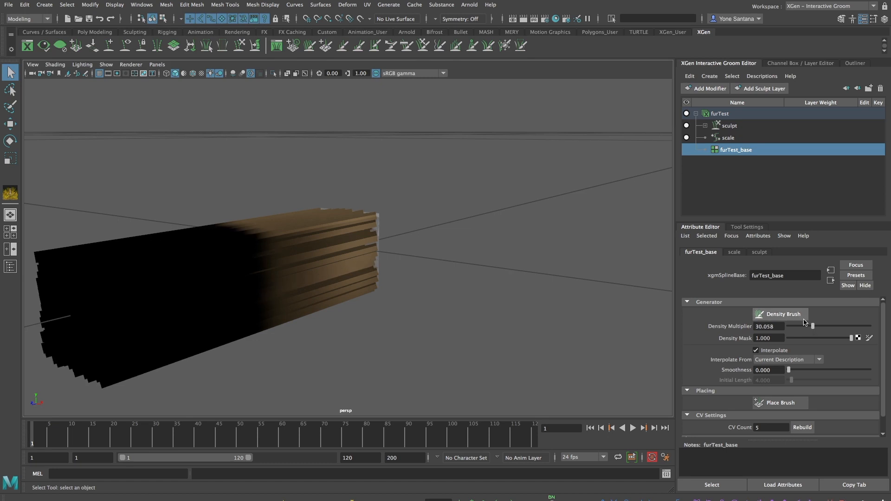
Try a Width Scale of 0.01 on the furTest description and set it to 0.06
click(721, 114)
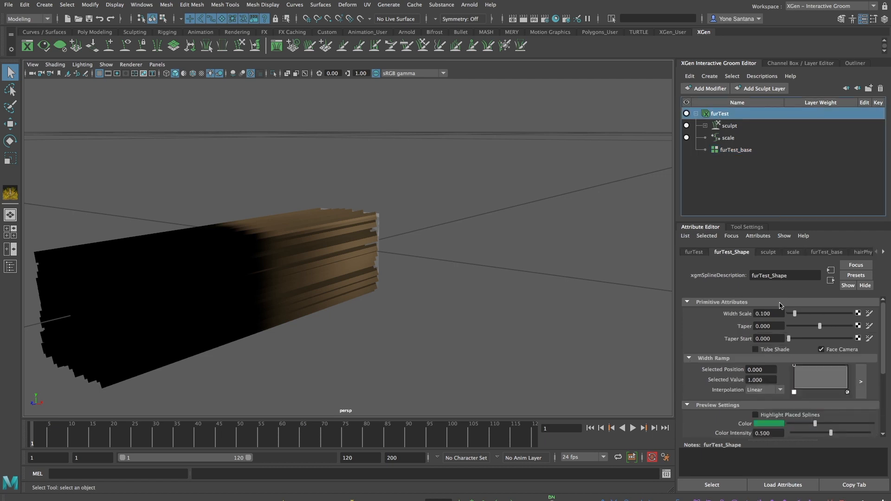
double_click(762, 313)
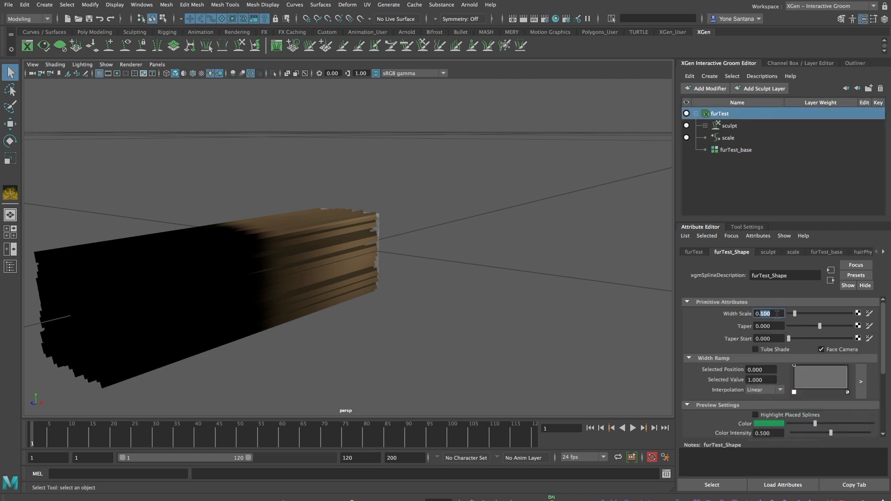
text(010)
key(Return)
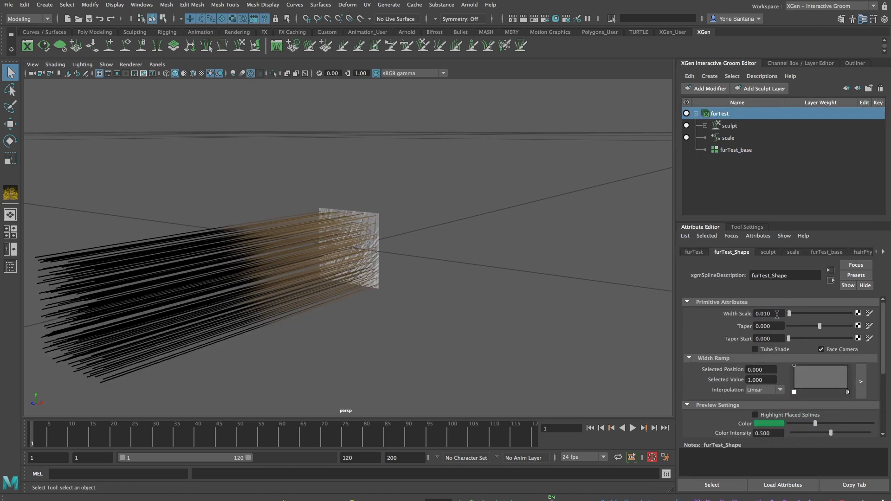
drag(773, 314, 763, 314)
text(06)
key(Return)
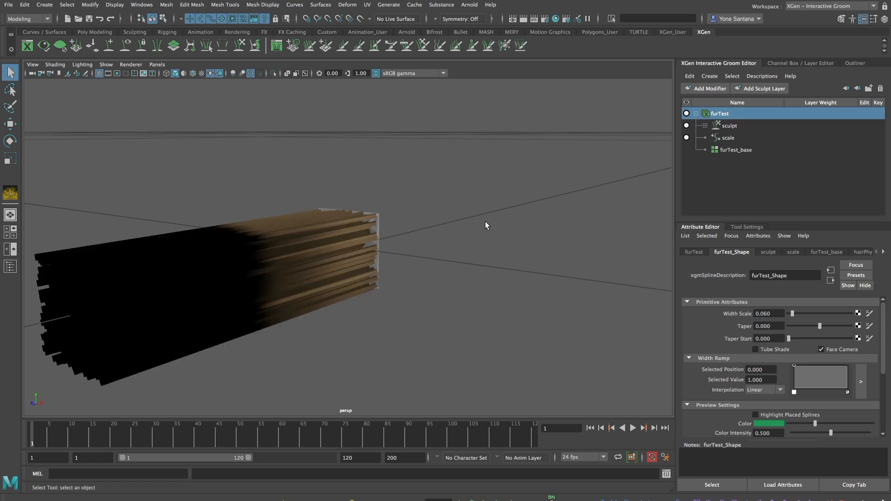
Shorten the splines by setting the scale modifier's Scale to about 0.44, and collapse the furTest hierarchy
click(728, 149)
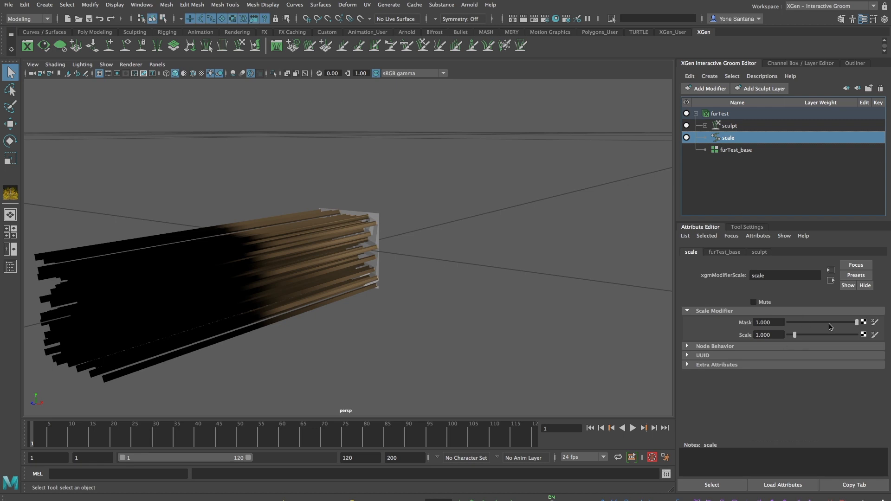
drag(795, 336, 792, 335)
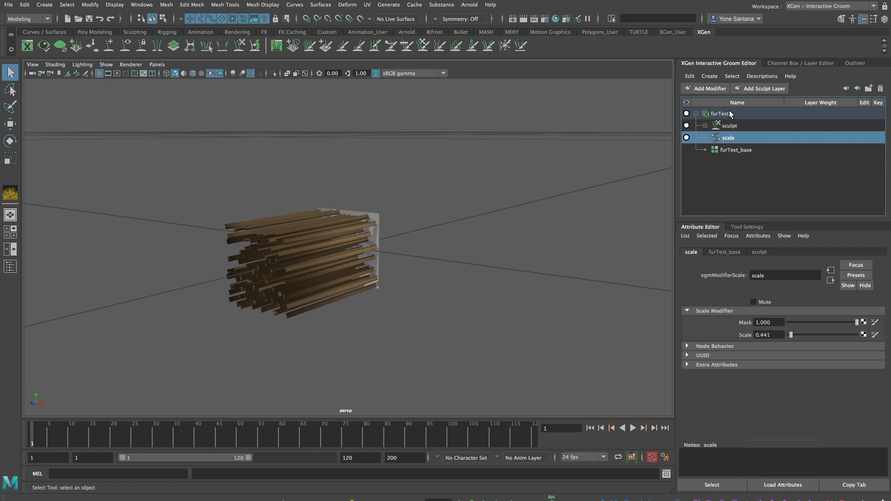
click(696, 114)
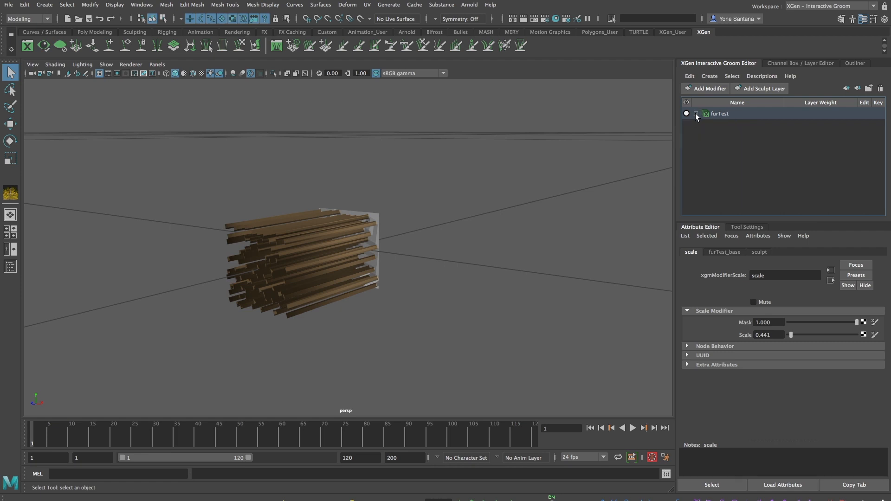
click(696, 114)
click(696, 114)
click(407, 255)
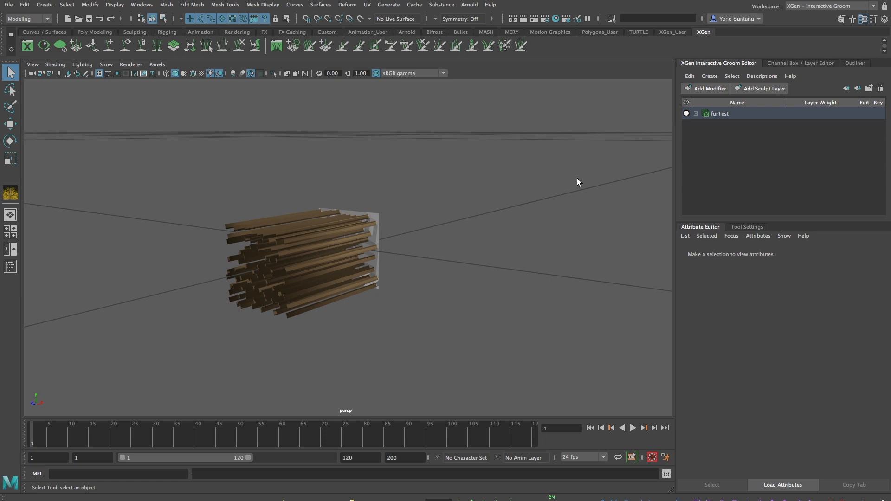
Set the furTest description's Taper to about 0.865 and Taper Start to about 0.323
click(696, 113)
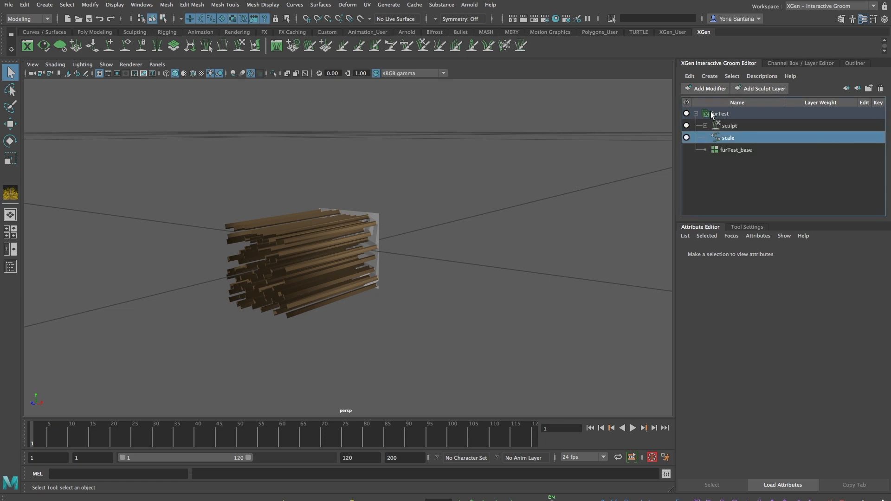
click(712, 113)
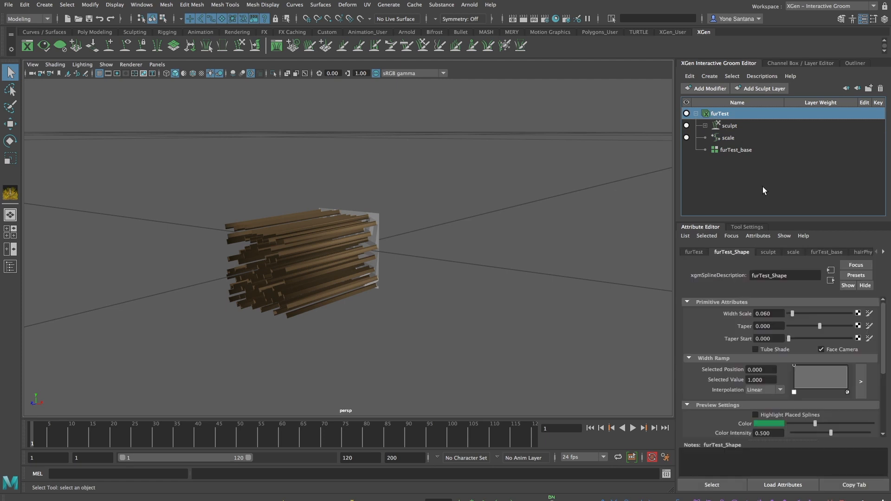
drag(820, 326, 848, 326)
drag(788, 343, 809, 341)
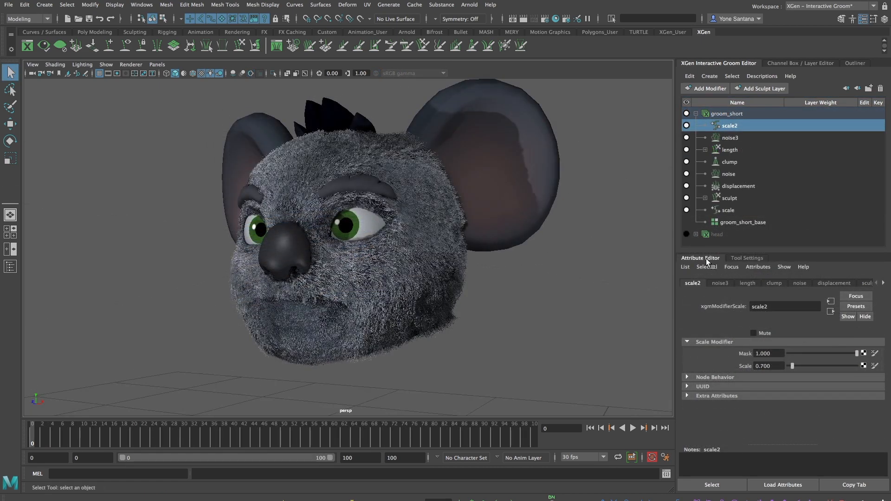
Make the koala's head description visible and expand its modifier stack
click(687, 235)
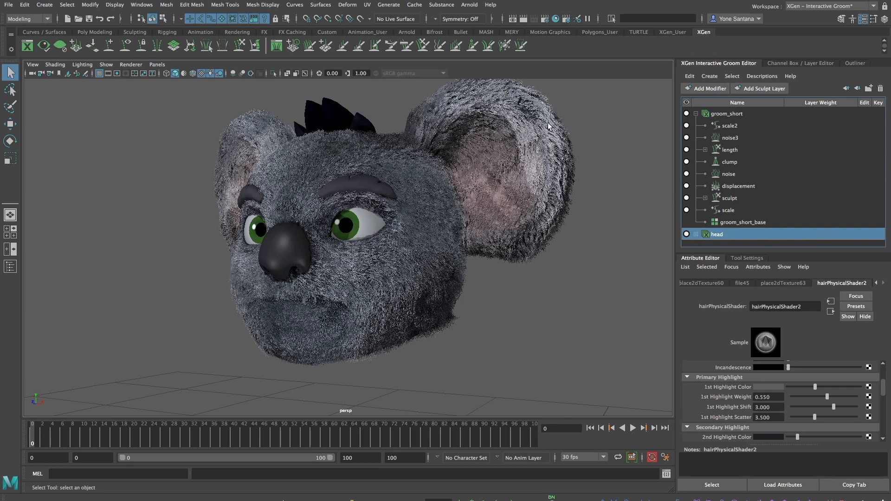
click(697, 234)
drag(882, 169, 875, 211)
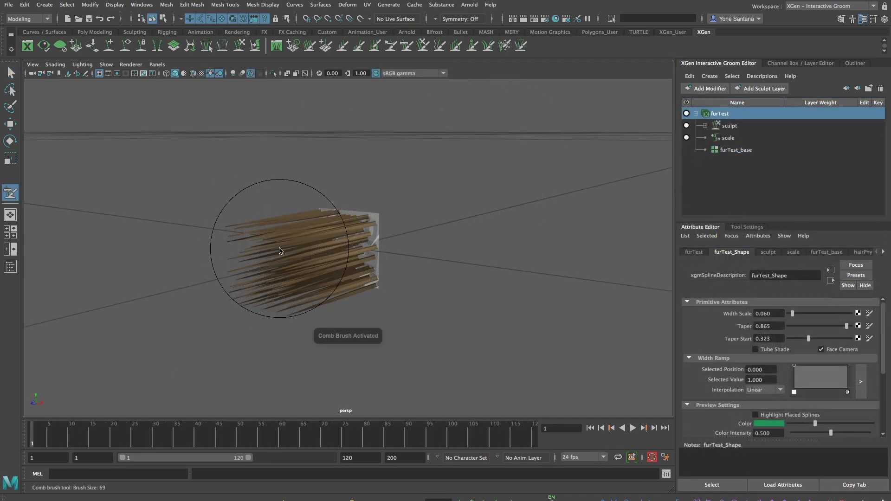
Comb the tips of the furTest splines downward with repeated Comb brush strokes
mouse_move(314, 260)
right_down()
mouse_move(321, 326)
mouse_move(388, 337)
right_up()
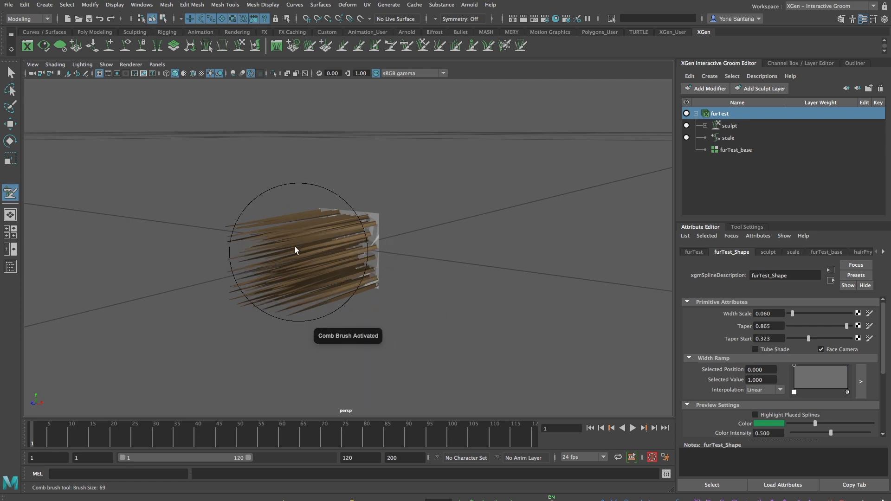
drag(283, 244, 284, 292)
mouse_move(244, 245)
mouse_down()
mouse_move(258, 326)
mouse_move(252, 304)
mouse_up()
drag(241, 264, 249, 315)
mouse_move(248, 280)
mouse_down()
mouse_move(258, 279)
mouse_move(265, 319)
mouse_up()
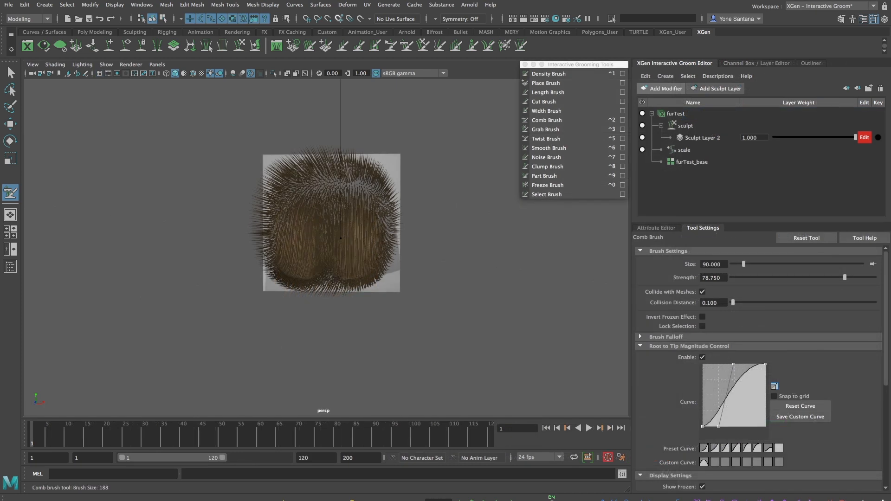
Comb the furTest splines downward from the plane's upper edge with long Comb brush strokes
drag(336, 156, 355, 275)
mouse_move(356, 209)
mouse_down()
mouse_move(380, 299)
mouse_move(379, 338)
mouse_up()
alt+middle_drag(378, 336, 357, 272)
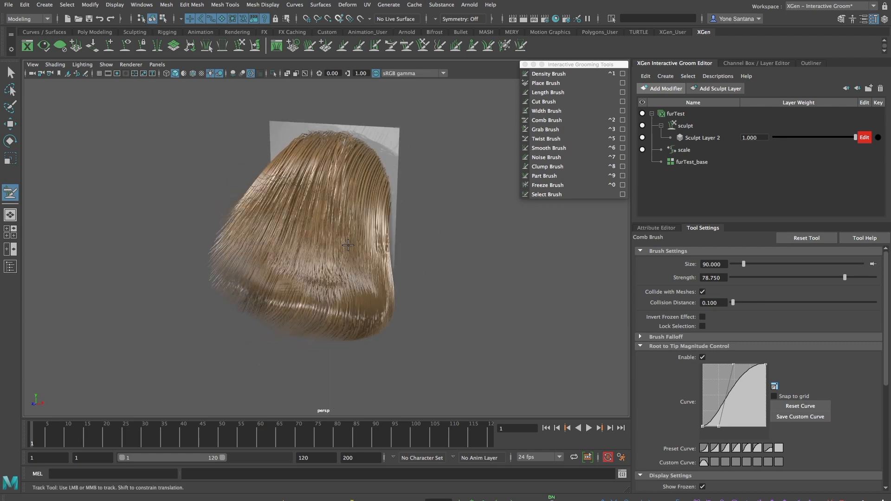
mouse_move(349, 245)
alt+mouse_down()
mouse_move(241, 246)
mouse_move(287, 262)
mouse_move(273, 254)
alt+mouse_up()
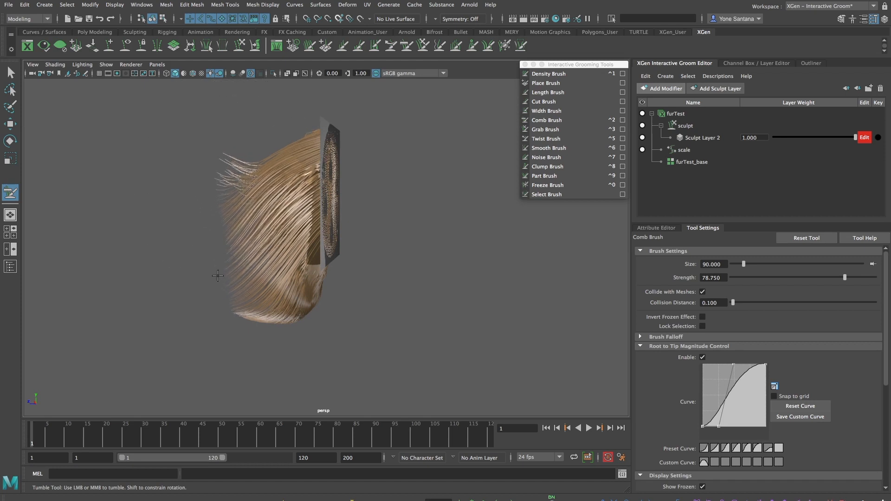
mouse_move(215, 299)
alt+mouse_down()
mouse_move(278, 322)
mouse_move(338, 325)
alt+mouse_up()
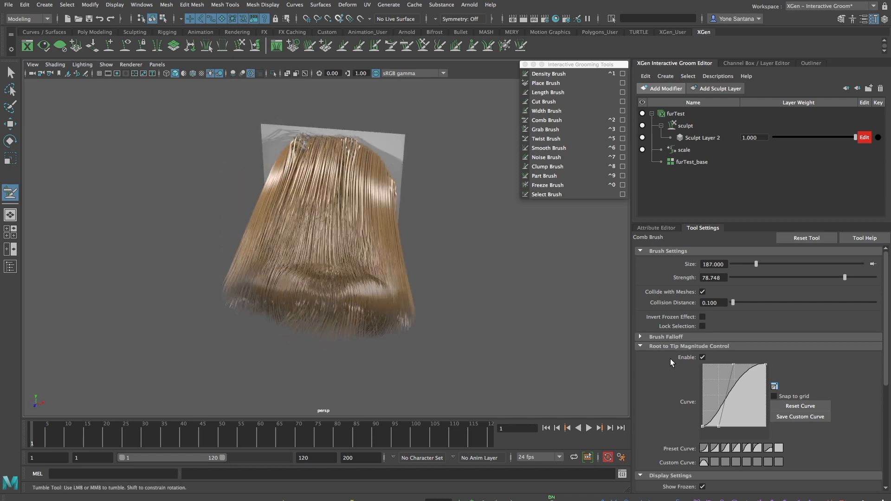
Apply the second preset root-to-tip magnitude curve to the Comb brush and comb the furTest splines downward again
click(715, 448)
mouse_move(396, 285)
alt+mouse_down()
mouse_move(339, 285)
mouse_move(269, 225)
alt+mouse_up()
mouse_move(230, 191)
mouse_down()
mouse_move(236, 246)
mouse_move(260, 293)
mouse_move(284, 292)
mouse_up()
mouse_move(390, 328)
alt+mouse_down()
mouse_move(402, 320)
mouse_move(422, 326)
mouse_move(437, 344)
alt+mouse_up()
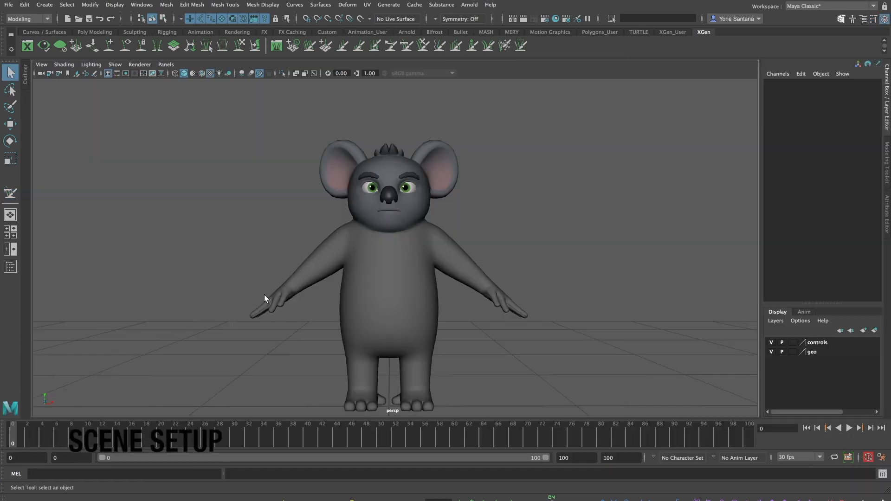
Set the current Maya project to the KoalaGroom folder inside 01_Groom
alt+drag(404, 333, 461, 309)
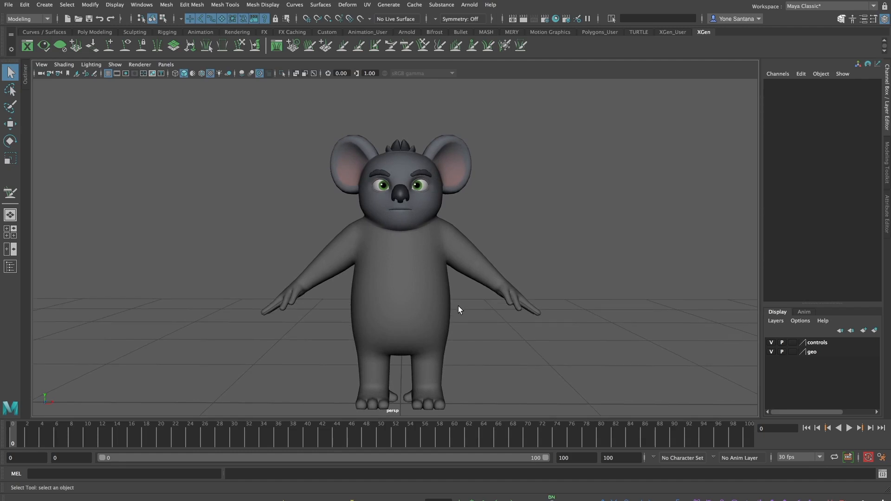
click(8, 5)
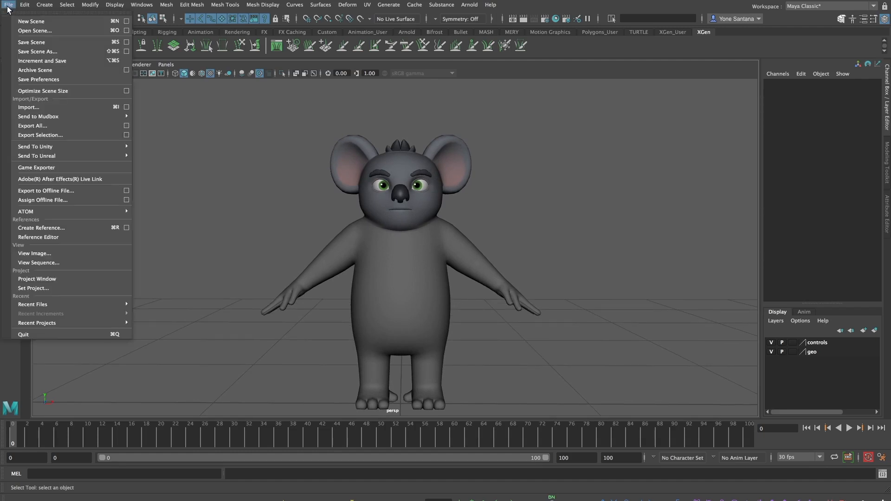
mouse_move(70, 308)
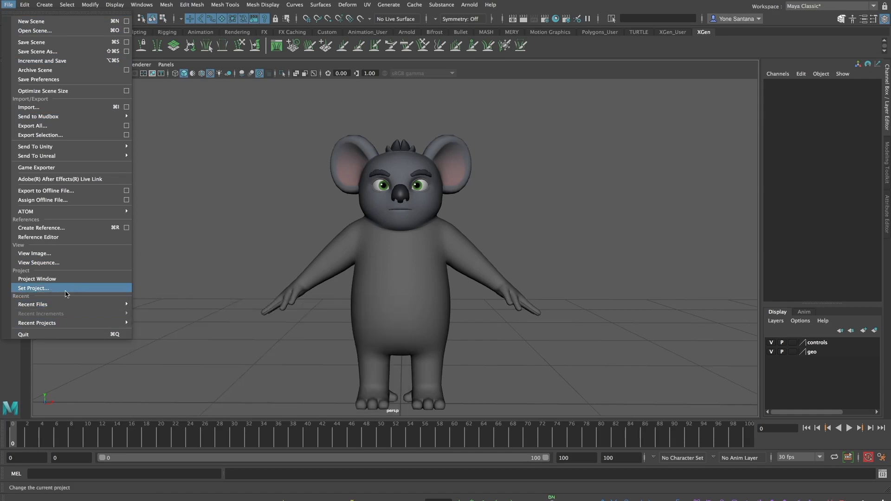
click(63, 289)
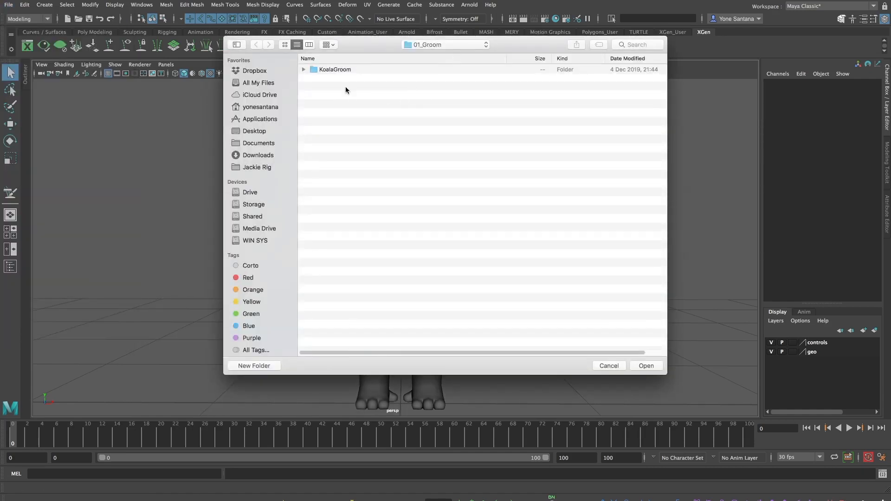
click(316, 69)
double_click(316, 69)
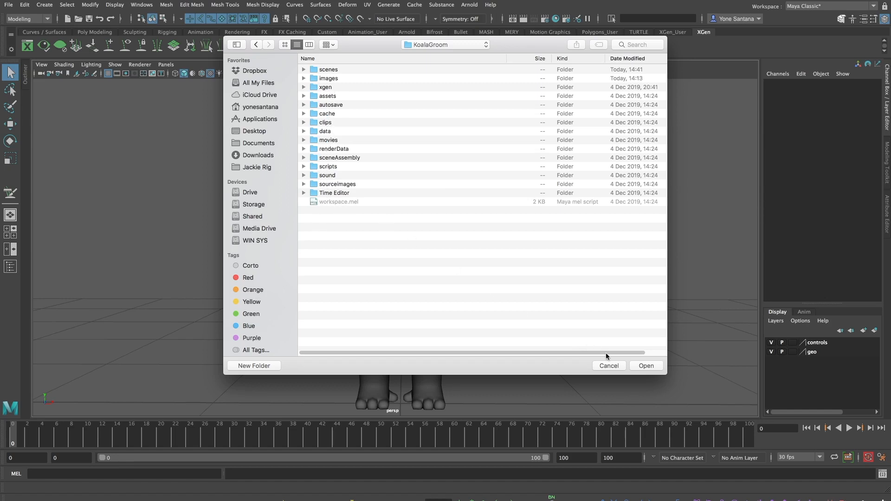
click(647, 366)
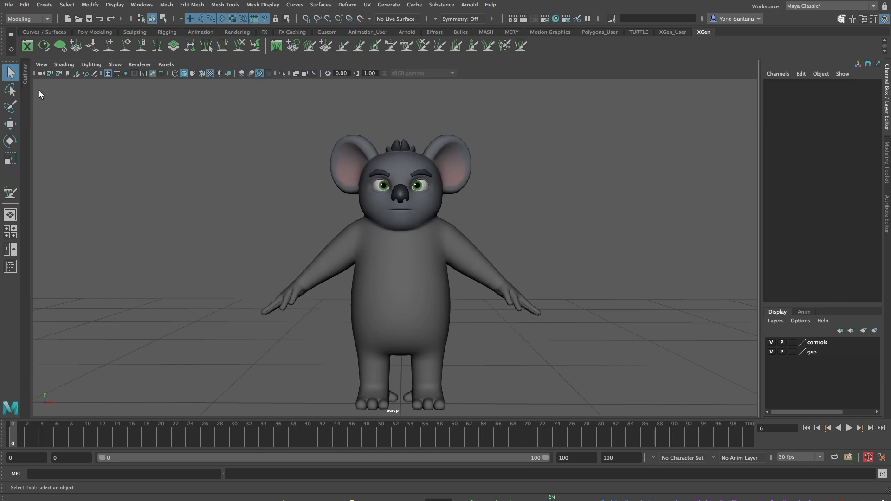
Hide the koala's body_REN mesh, leaving the separate head mesh displayed
click(25, 82)
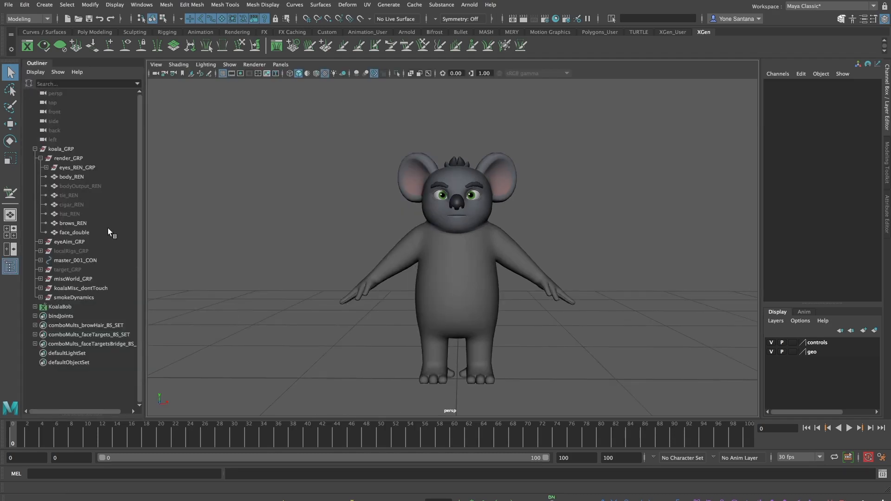
click(69, 177)
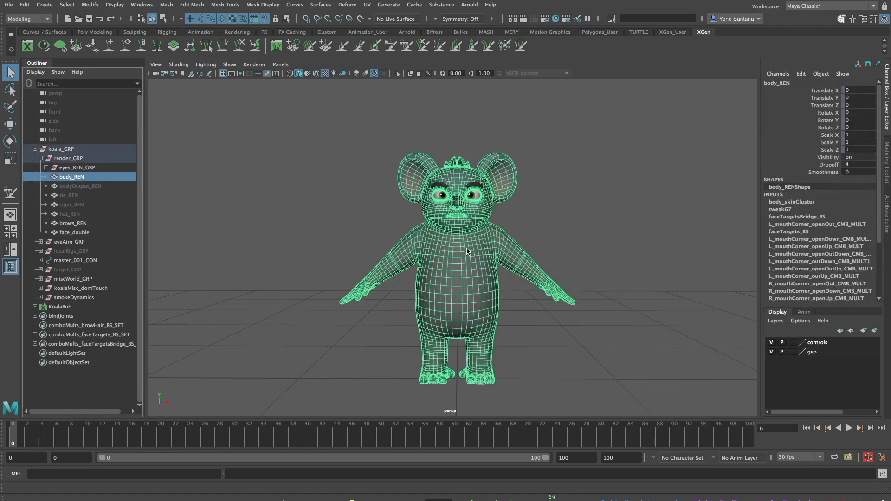
key(ctrl+h)
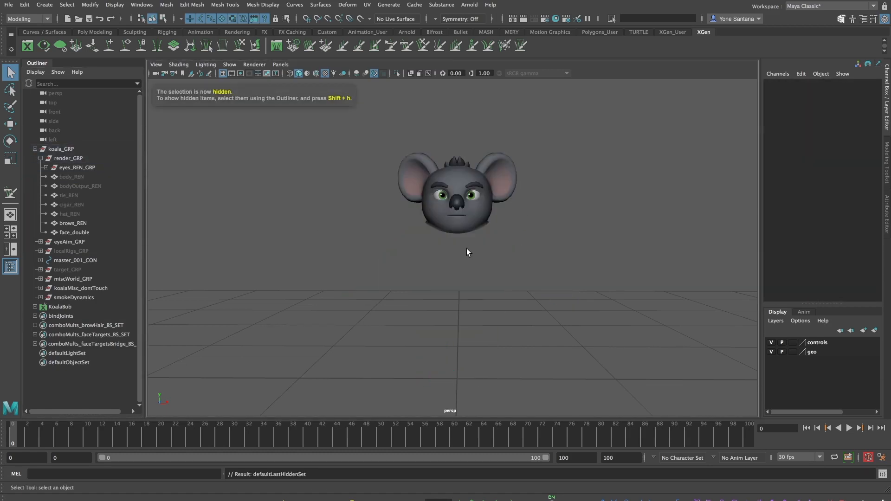
Select the koala's face_double head mesh and inspect it up close
click(470, 212)
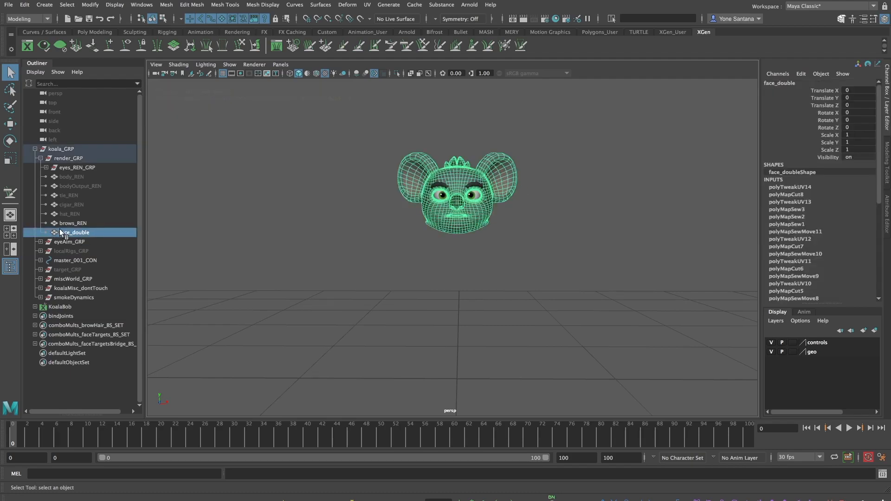
click(40, 64)
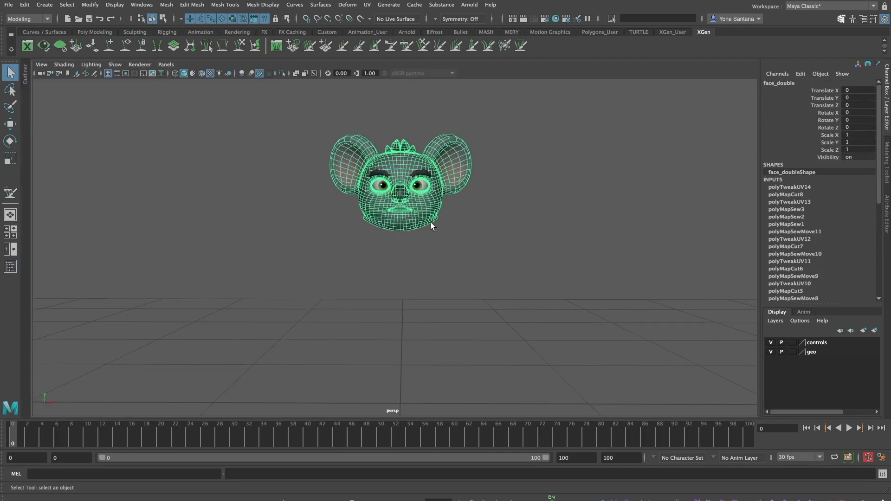
alt+right_drag(428, 232, 567, 281)
alt+middle_drag(485, 200, 491, 259)
alt+right_drag(491, 259, 584, 297)
alt+middle_drag(525, 284, 508, 334)
alt+right_drag(527, 303, 540, 290)
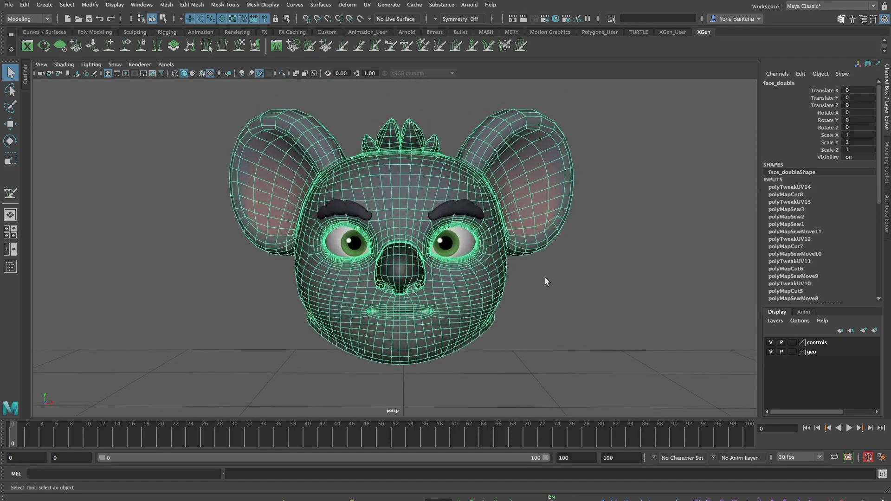
click(514, 298)
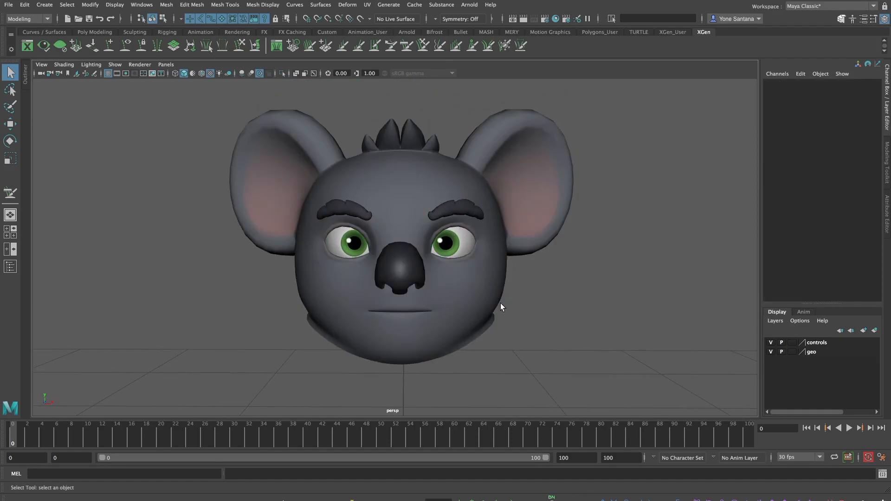
alt+drag(506, 323, 500, 318)
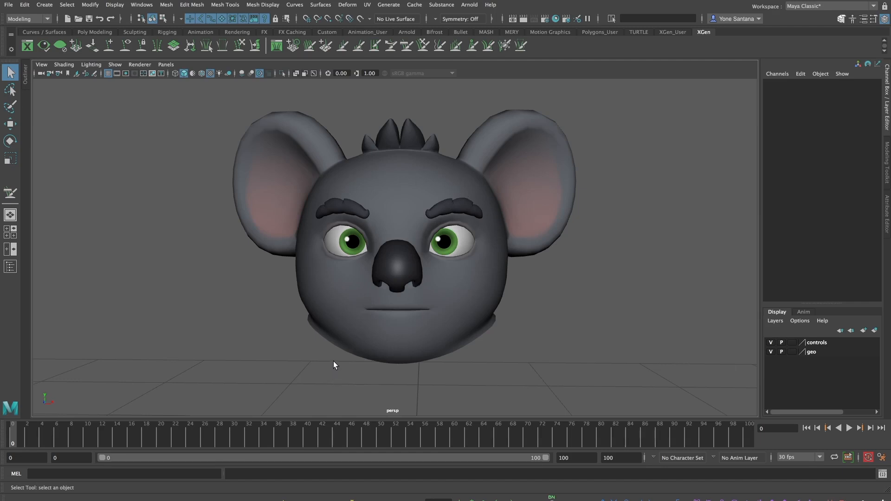
click(452, 287)
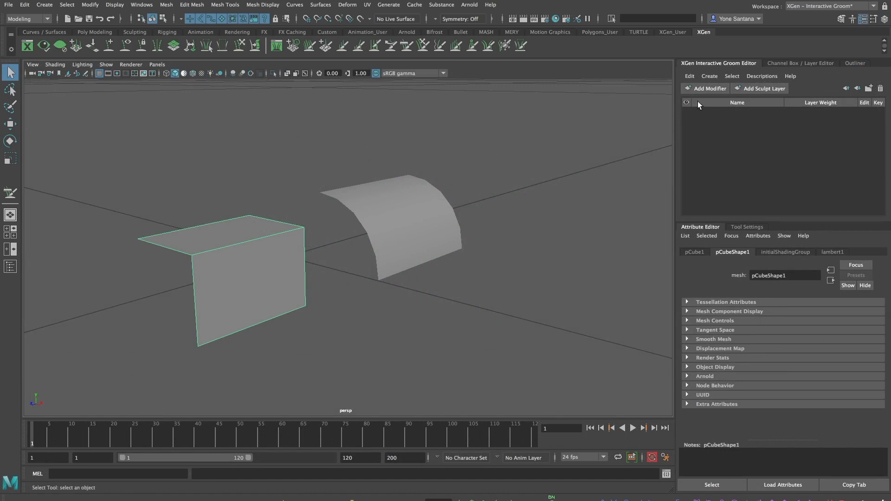
Create interactive groom splines on the hard-edged cube mesh, using description name furTest, density 10, length 2.0 and width scale 0.1
click(732, 76)
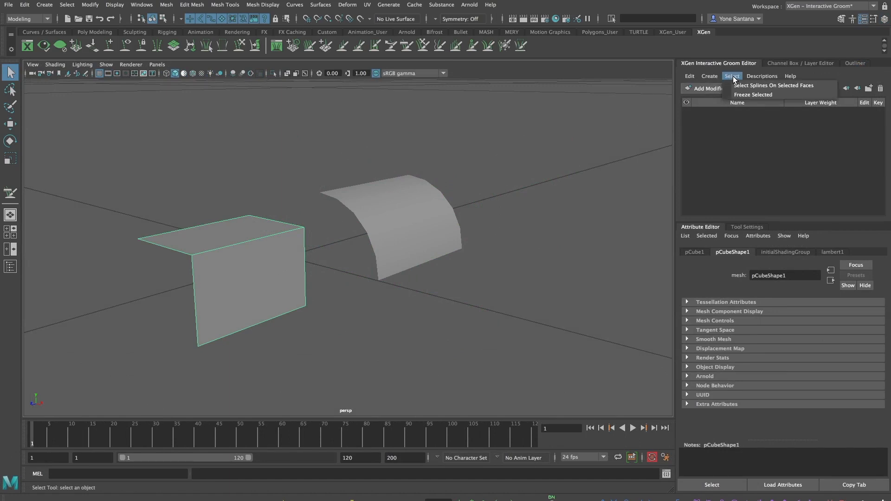
click(720, 84)
double_click(432, 241)
text(10)
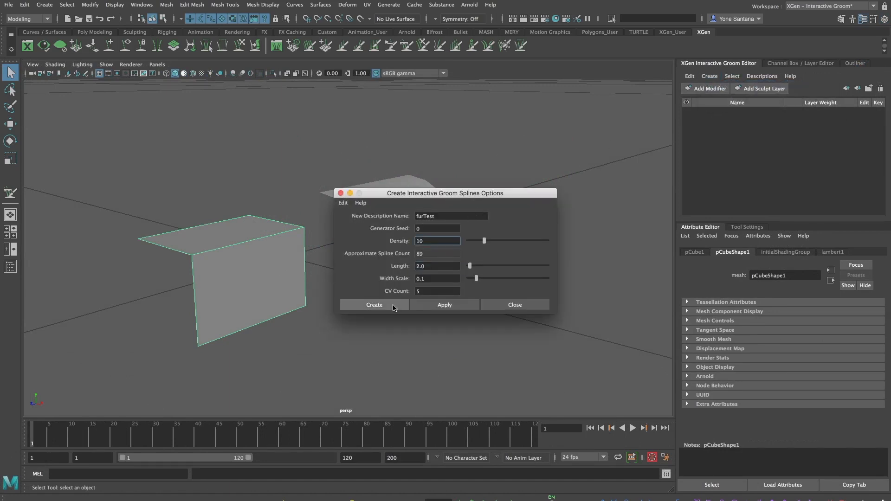
click(394, 306)
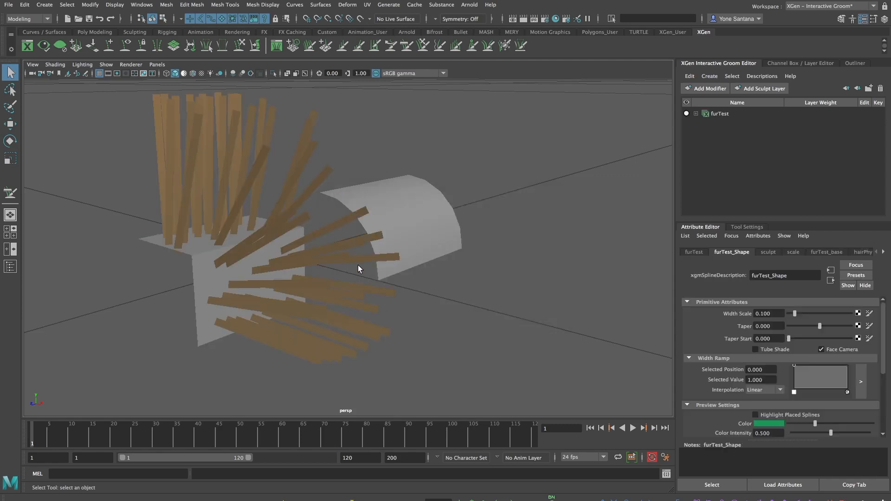
Create interactive groom splines with density 10 and length 2.0 on the curved cylinder mesh
alt+drag(238, 237, 250, 110)
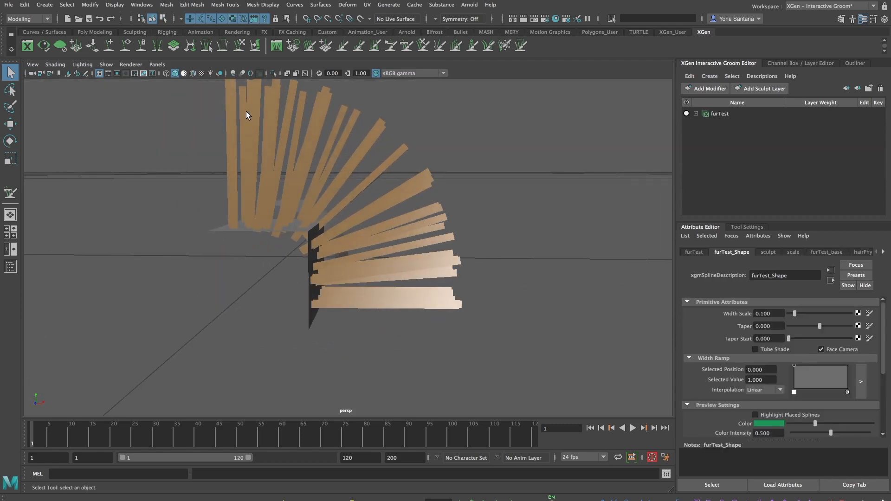
alt+drag(382, 288, 338, 297)
click(455, 223)
click(711, 77)
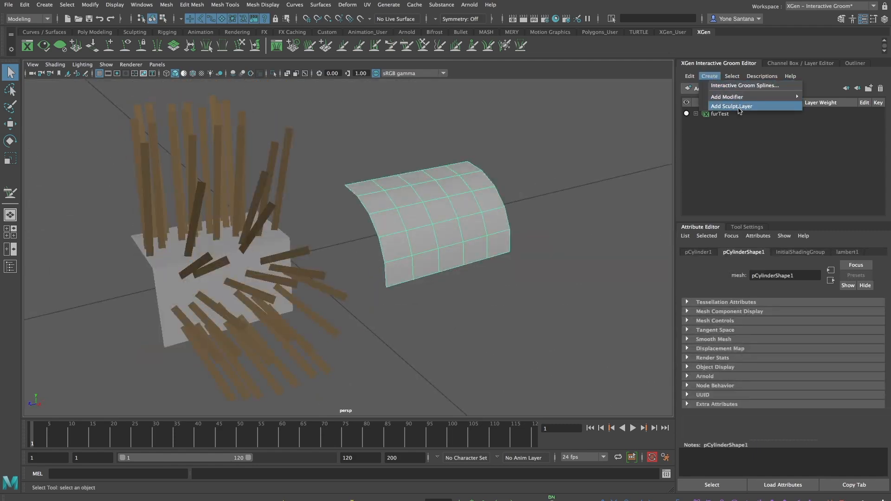
click(745, 87)
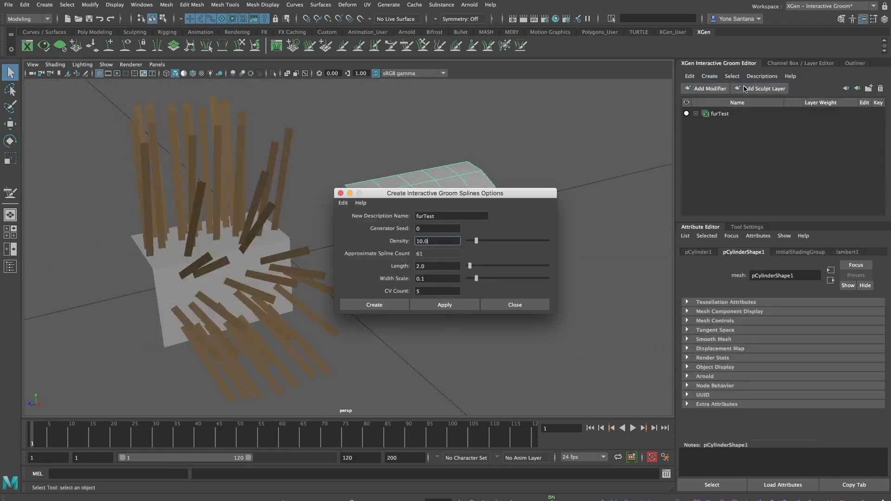
click(374, 305)
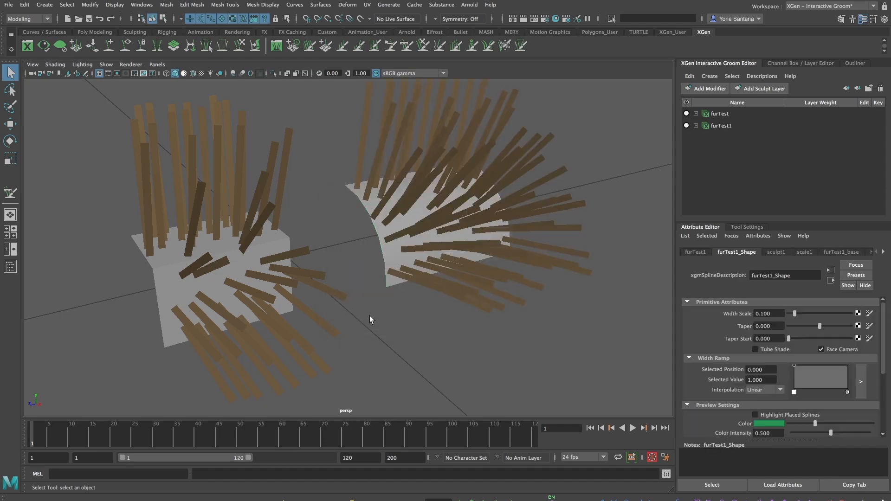
Make furTest1's Sculpt Layer 1 editable and comb the cylinder mesh's splines forward over its curved face
alt+drag(378, 319, 402, 313)
mouse_move(422, 308)
alt+mouse_down()
mouse_move(450, 303)
mouse_move(371, 309)
alt+mouse_up()
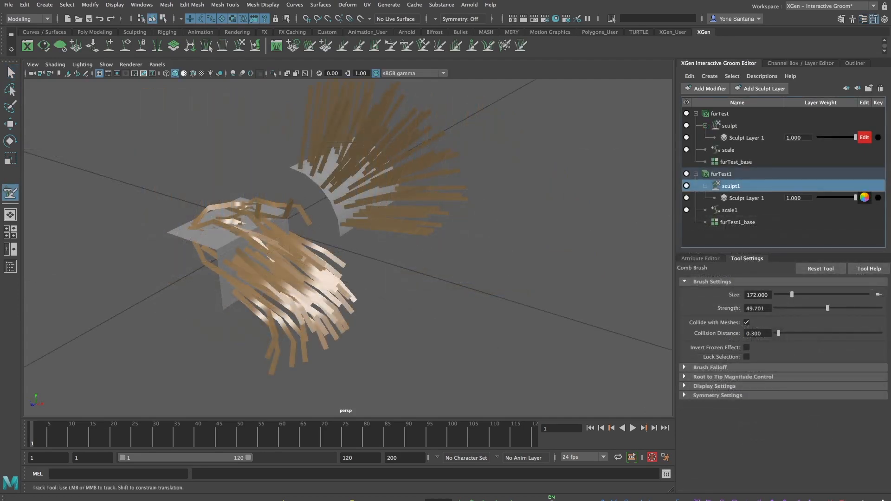
click(864, 198)
alt+drag(399, 182, 418, 226)
mouse_move(384, 163)
alt+middle_down()
mouse_move(367, 228)
mouse_move(332, 220)
alt+middle_up()
mouse_move(240, 175)
mouse_down()
mouse_move(297, 195)
mouse_move(396, 256)
mouse_move(405, 274)
mouse_up()
mouse_move(260, 135)
mouse_down()
mouse_move(360, 186)
mouse_move(399, 218)
mouse_move(386, 186)
mouse_up()
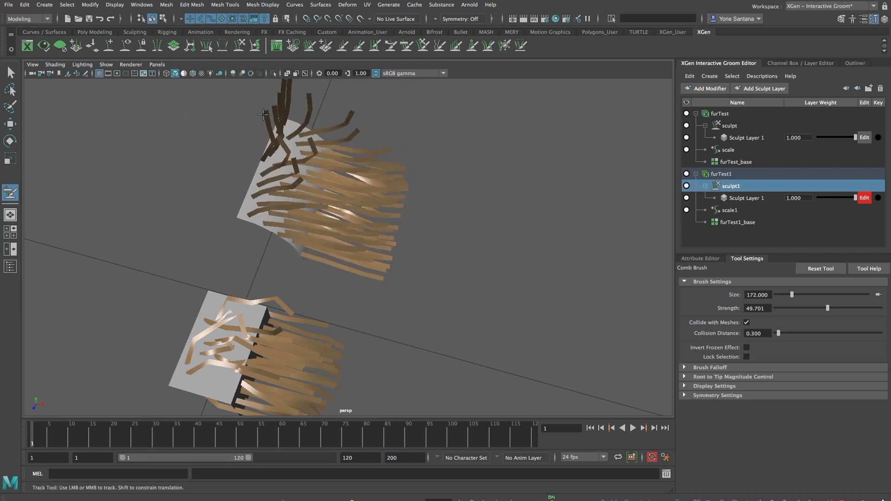
mouse_move(255, 112)
mouse_down()
mouse_move(353, 172)
mouse_move(316, 155)
mouse_move(344, 185)
mouse_up()
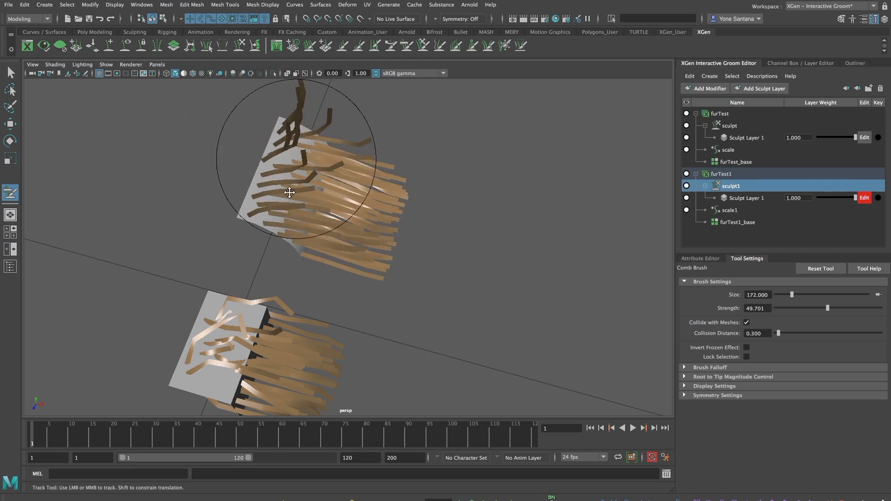
alt+middle_drag(289, 192, 280, 227)
mouse_move(263, 151)
mouse_down()
mouse_move(390, 233)
mouse_move(393, 254)
mouse_up()
mouse_move(283, 156)
mouse_down()
mouse_move(342, 238)
mouse_move(372, 260)
mouse_up()
Comb the furTest1 splines still standing along the cylinder mesh's upper edge down over the curved surface
alt+drag(383, 260, 259, 191)
mouse_move(349, 260)
mouse_down()
mouse_move(343, 354)
mouse_move(321, 371)
mouse_up()
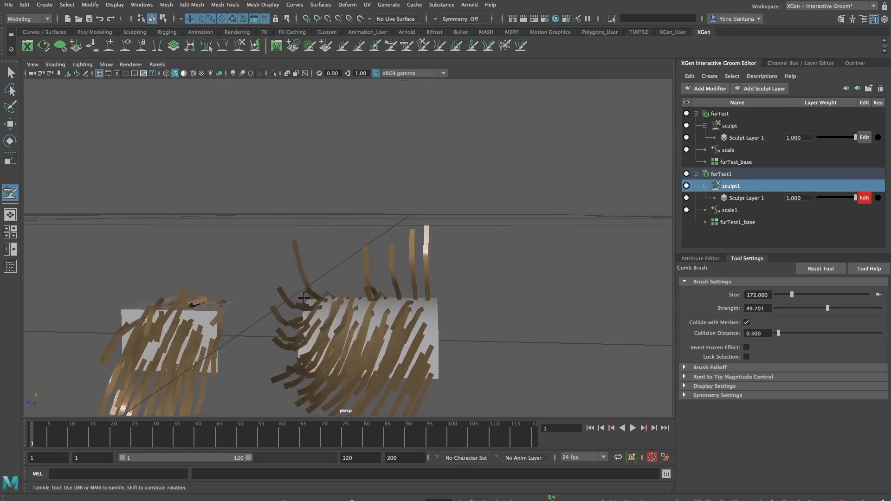
drag(305, 286, 304, 360)
mouse_move(310, 264)
mouse_down()
mouse_move(315, 328)
mouse_move(352, 367)
mouse_up()
mouse_move(416, 298)
alt+mouse_down()
mouse_move(388, 355)
mouse_move(352, 298)
mouse_move(328, 313)
alt+mouse_up()
alt+middle_drag(328, 314, 362, 253)
mouse_move(338, 238)
mouse_down()
mouse_move(286, 290)
mouse_move(274, 288)
mouse_up()
drag(321, 239, 278, 287)
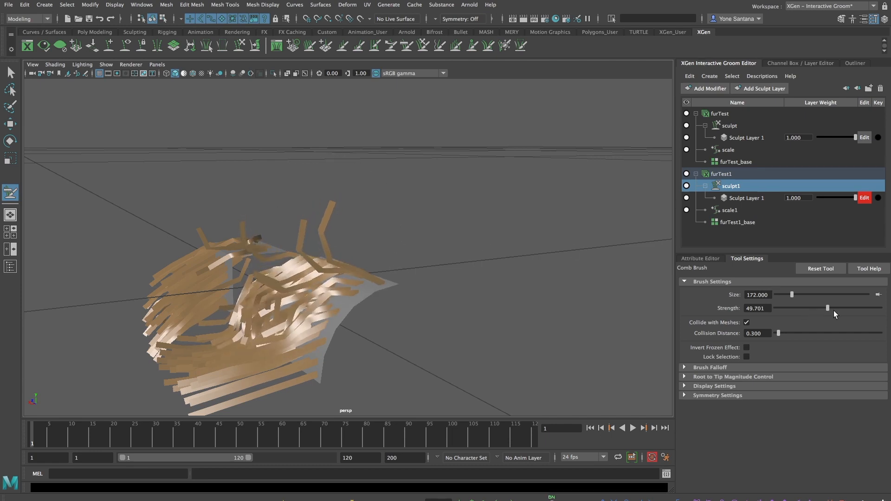
Raise the Comb brush strength to about 83.556 and comb the furTest1 splines down along the curved surface
drag(835, 307, 863, 309)
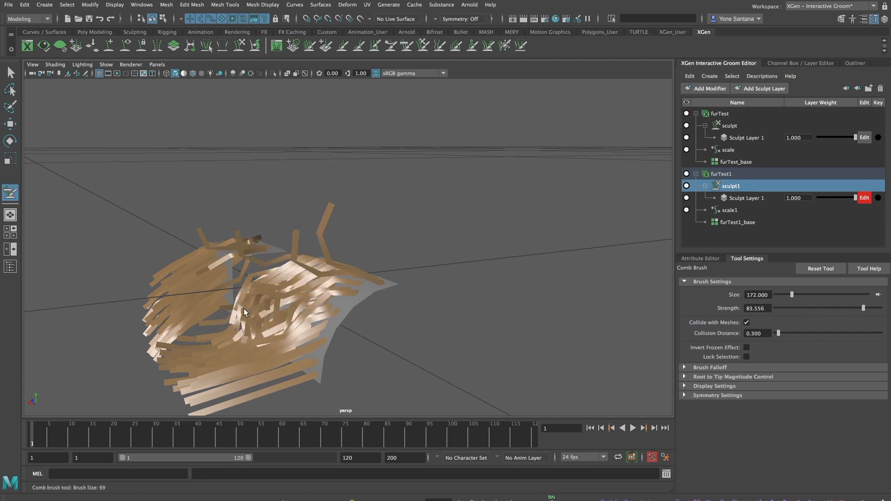
drag(321, 240, 256, 309)
drag(321, 264, 255, 328)
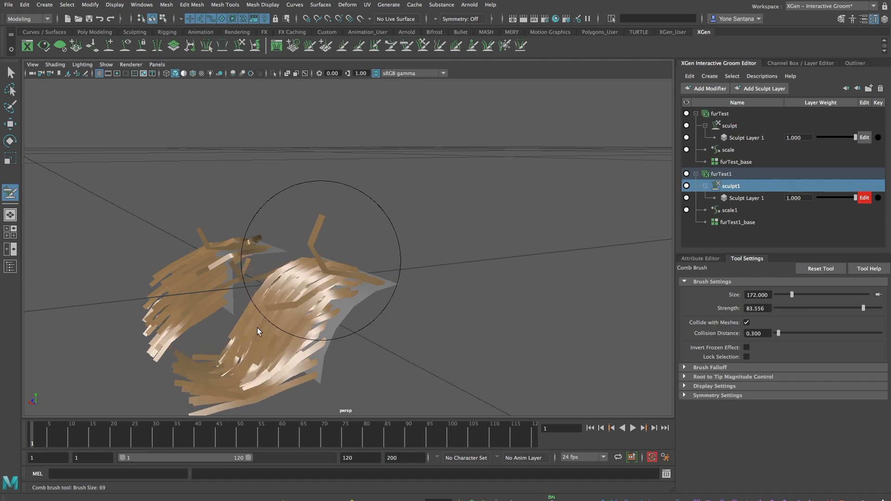
mouse_move(333, 262)
mouse_down()
mouse_move(285, 308)
mouse_move(294, 327)
mouse_move(336, 342)
mouse_move(385, 325)
mouse_move(391, 320)
mouse_move(322, 318)
mouse_move(346, 322)
mouse_move(362, 288)
mouse_move(395, 318)
mouse_move(440, 335)
mouse_move(378, 389)
mouse_up()
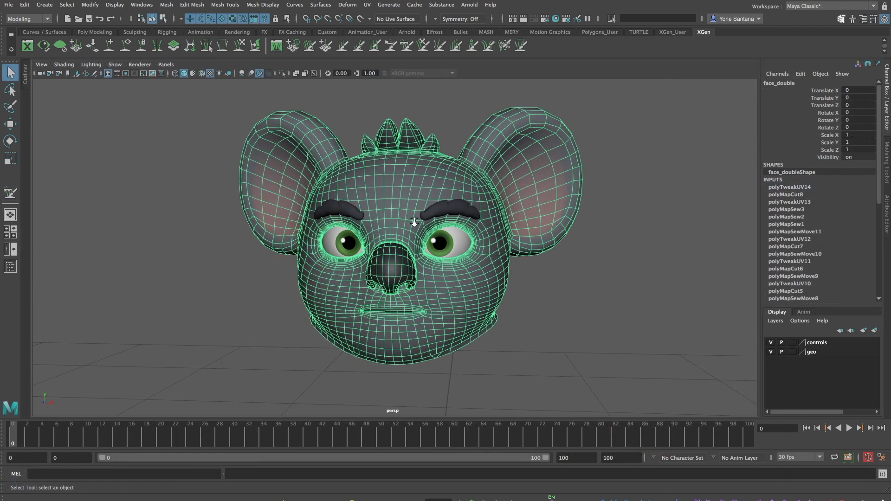
Switch to the UV Editing workspace to show the koala head mesh alongside its UV layout
click(874, 6)
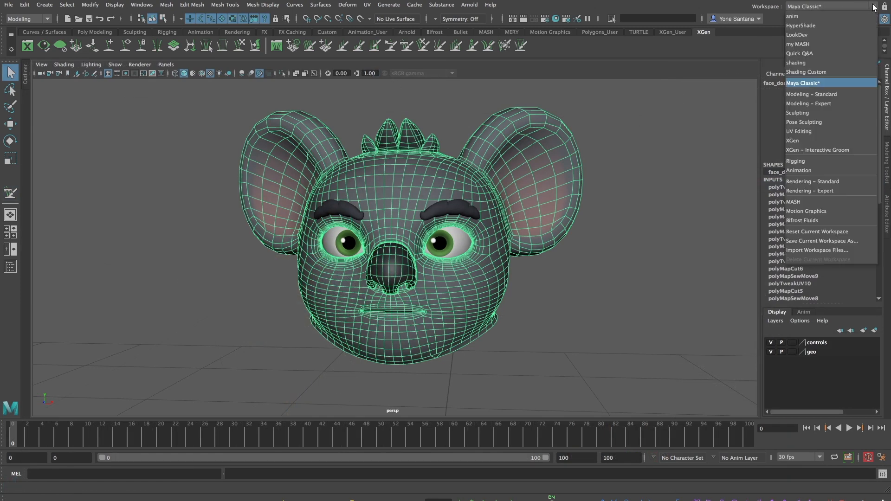
click(802, 132)
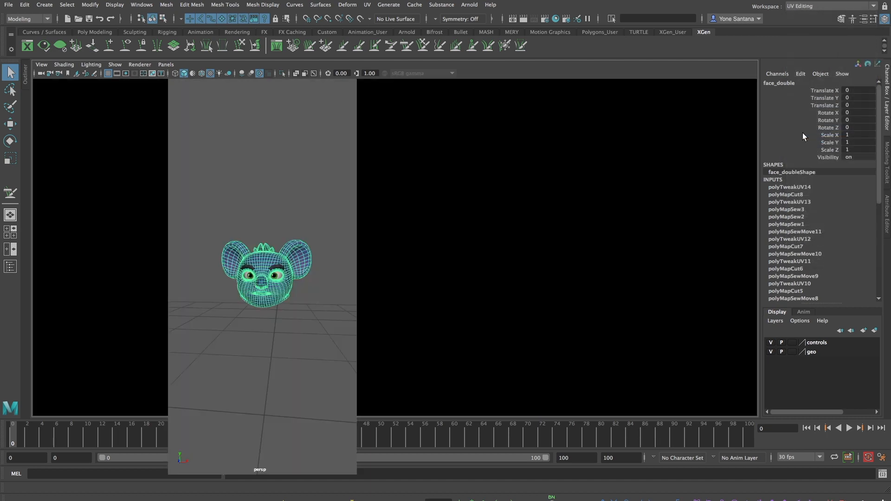
alt+drag(258, 319, 280, 300)
alt+right_drag(289, 312, 321, 331)
alt+drag(315, 331, 302, 327)
alt+right_drag(303, 322, 317, 326)
alt+drag(316, 325, 300, 323)
alt+right_drag(299, 323, 303, 324)
alt+middle_drag(293, 283, 308, 284)
alt+drag(307, 284, 318, 274)
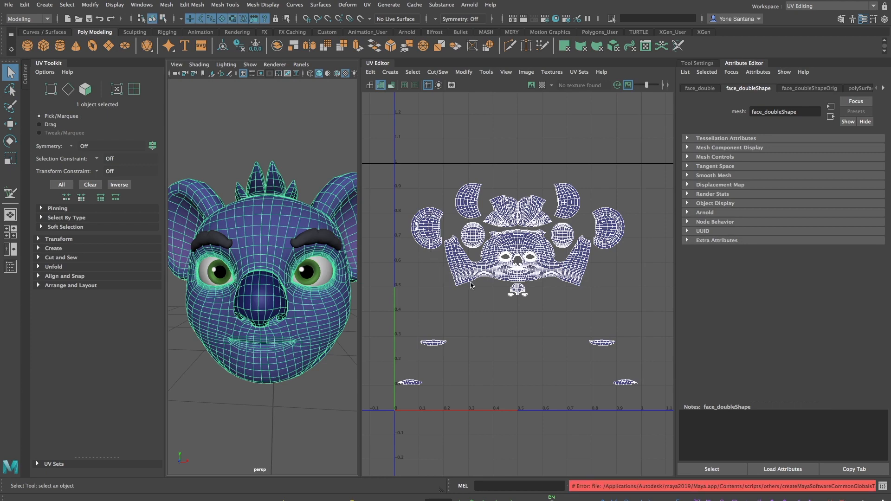
Select the koala face's UV shell and examine its layout around the eyes, nose and mouth
right_click(511, 264)
click(470, 251)
click(519, 251)
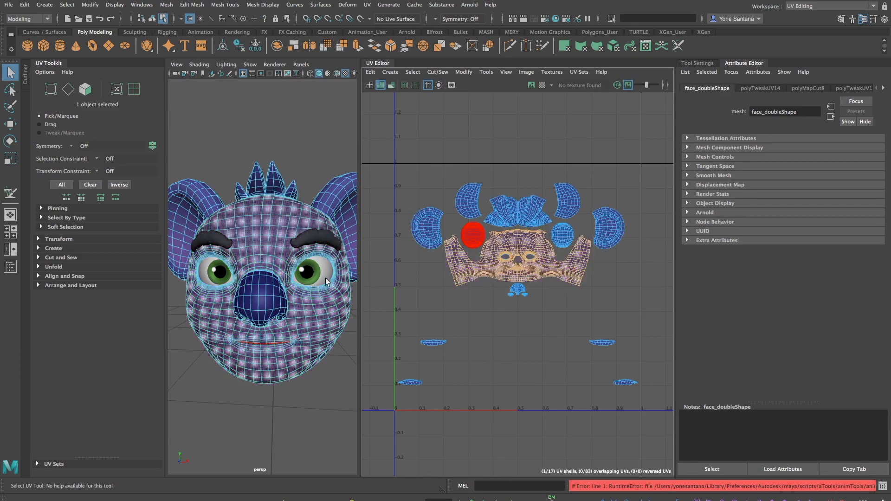
alt+drag(308, 295, 332, 285)
alt+right_drag(510, 282, 648, 355)
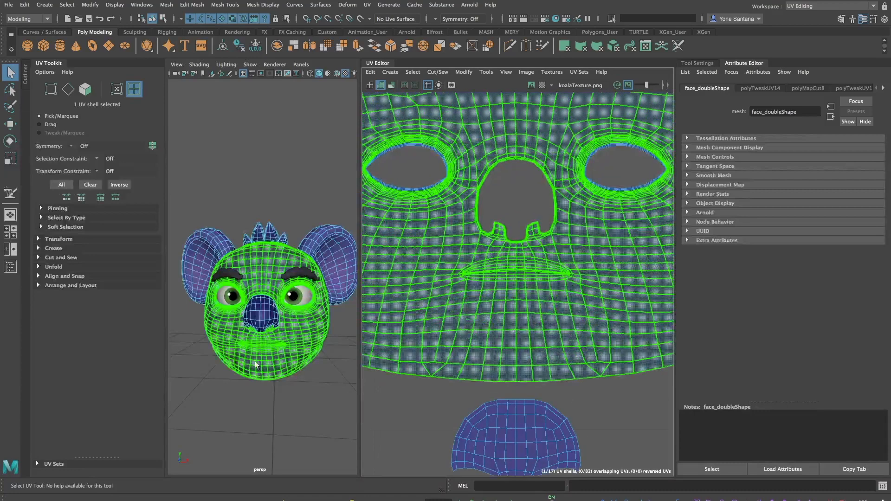
Select the edge loop around the koala's lips and cut the UVs along it
right_drag(255, 346, 252, 249)
mouse_move(302, 355)
alt+right_down()
mouse_move(315, 356)
mouse_move(294, 354)
mouse_move(292, 370)
mouse_move(300, 325)
mouse_move(294, 359)
alt+right_up()
alt+drag(293, 359, 291, 333)
alt+right_drag(273, 355, 267, 347)
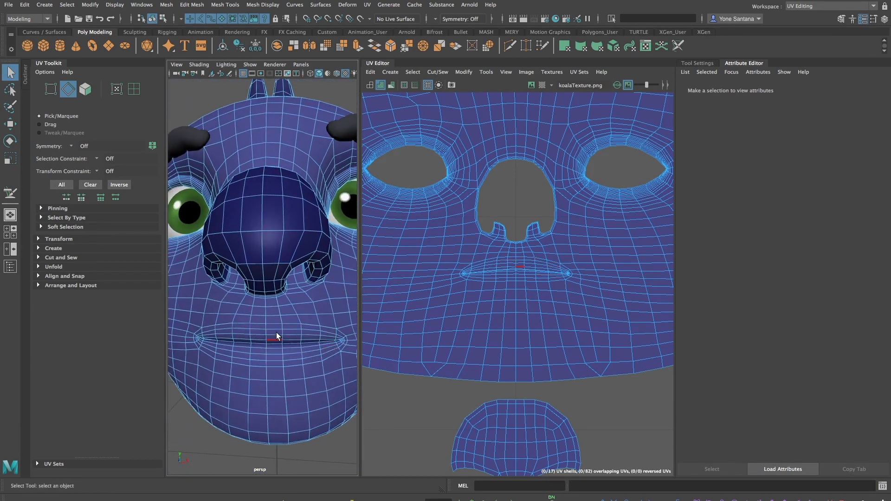
click(275, 333)
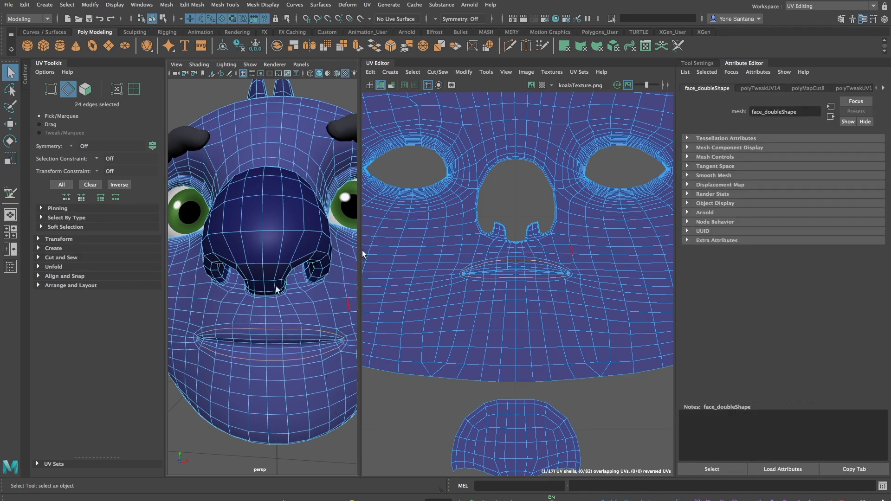
click(58, 258)
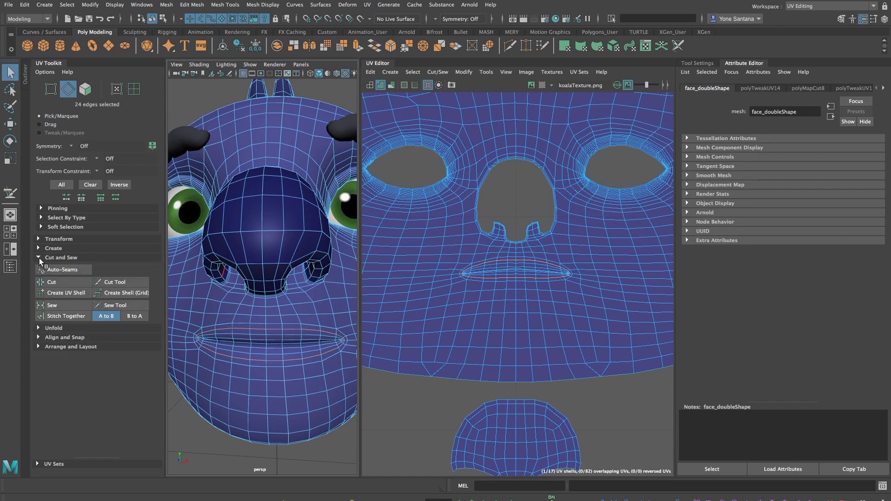
click(62, 284)
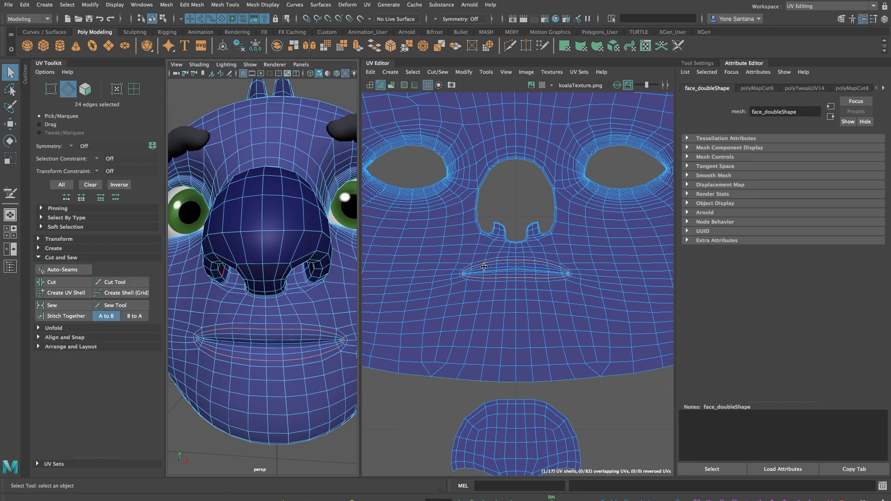
Move the cut-out mouth UV shell to the empty area below the face shell, and select the remaining face shell
right_drag(516, 273, 482, 259)
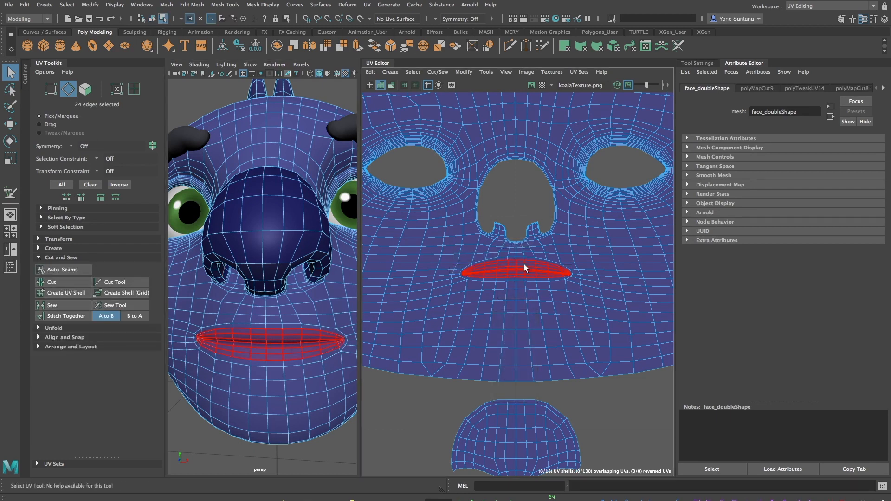
click(524, 270)
key(w)
drag(515, 269, 638, 418)
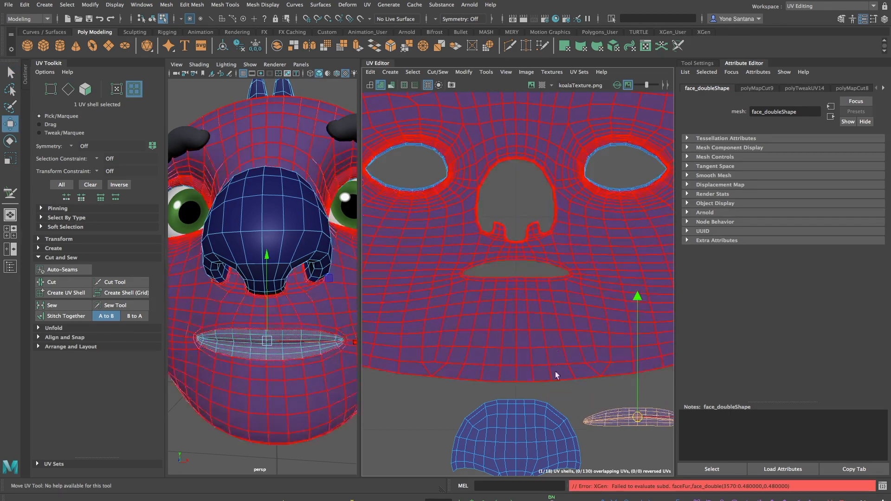
click(426, 202)
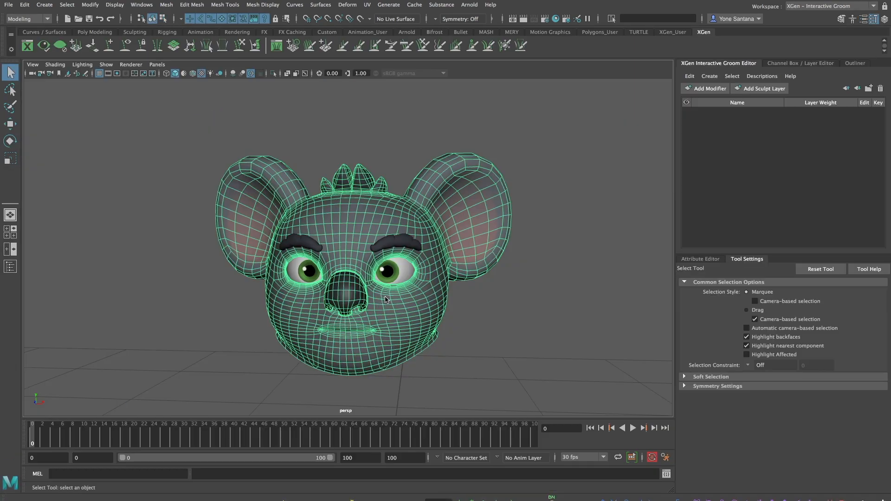
Select the face shell on the koala head mesh, leaving out the ears, nose and hair tufts
right_drag(383, 271, 422, 299)
click(417, 307)
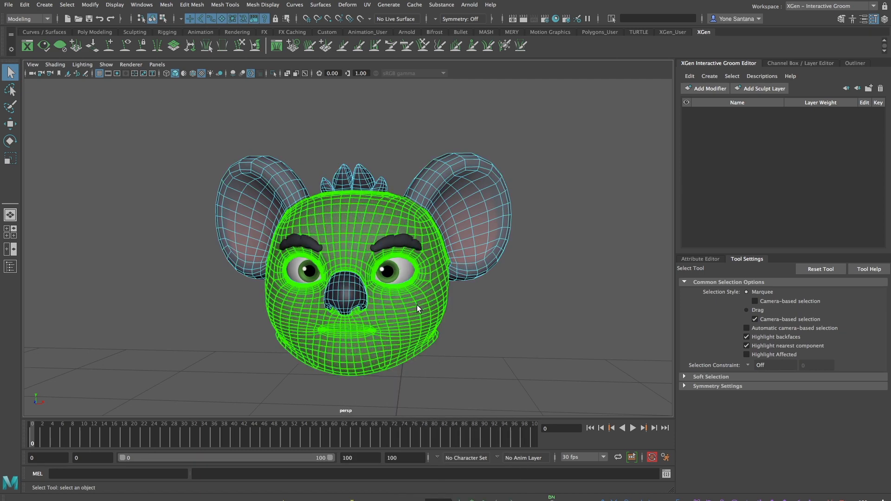
alt+drag(433, 341, 459, 342)
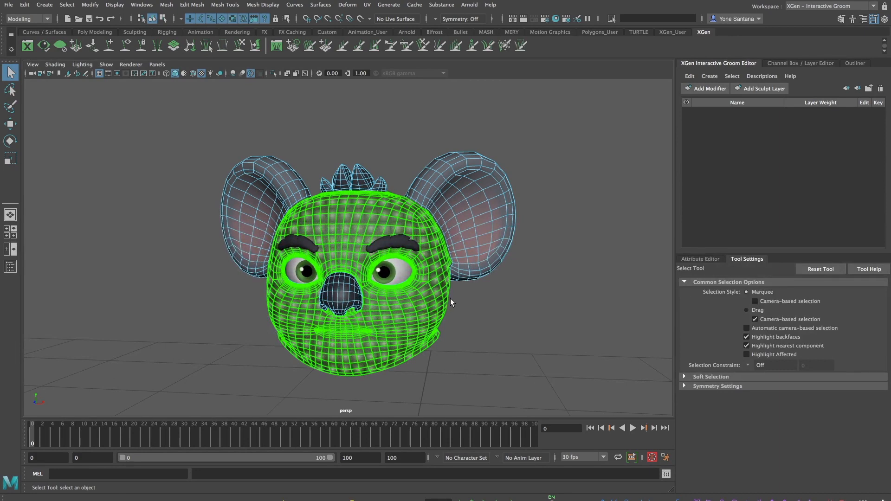
Create interactive groom splines named groom_short on the selection with density 20.0, length 2.0, width scale 0.1 and CV count 16
click(714, 75)
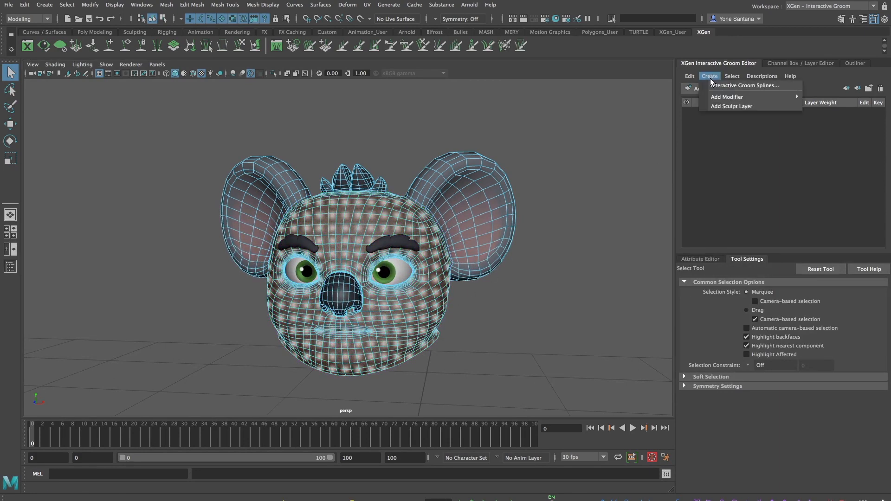
click(740, 86)
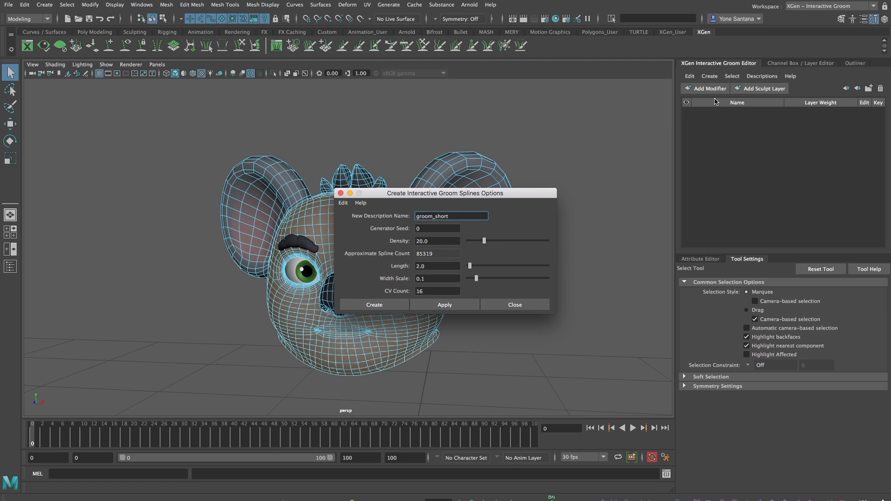
drag(433, 240, 383, 278)
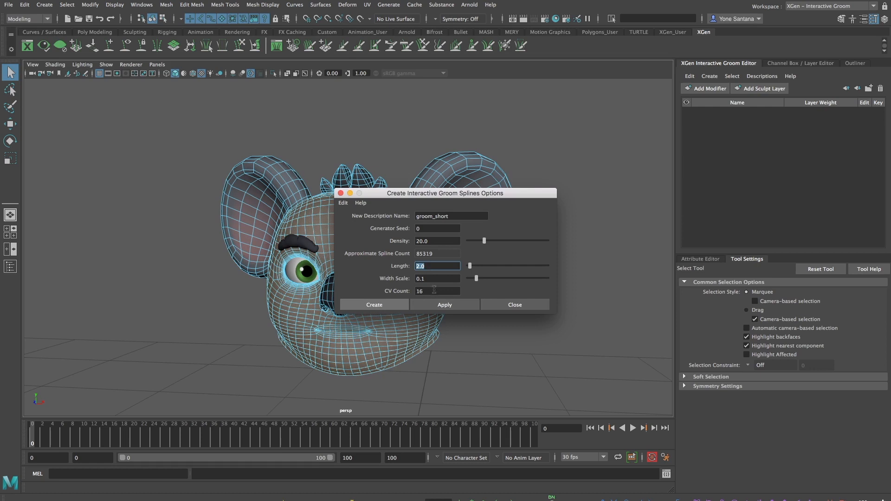
drag(434, 289, 395, 336)
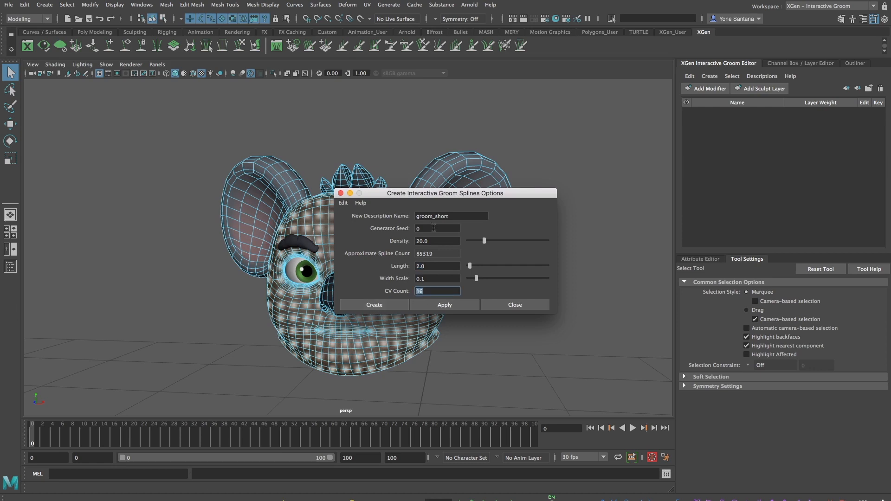
click(389, 308)
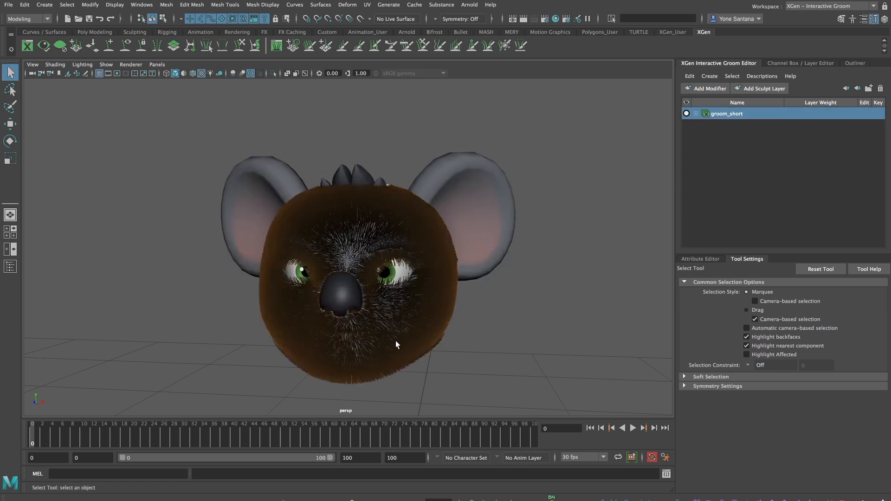
Show the attributes of the hairPhysicalShader2 material assigned to the groom_short description
alt+middle_drag(401, 341, 412, 315)
alt+right_drag(413, 315, 442, 323)
alt+middle_drag(430, 316, 426, 301)
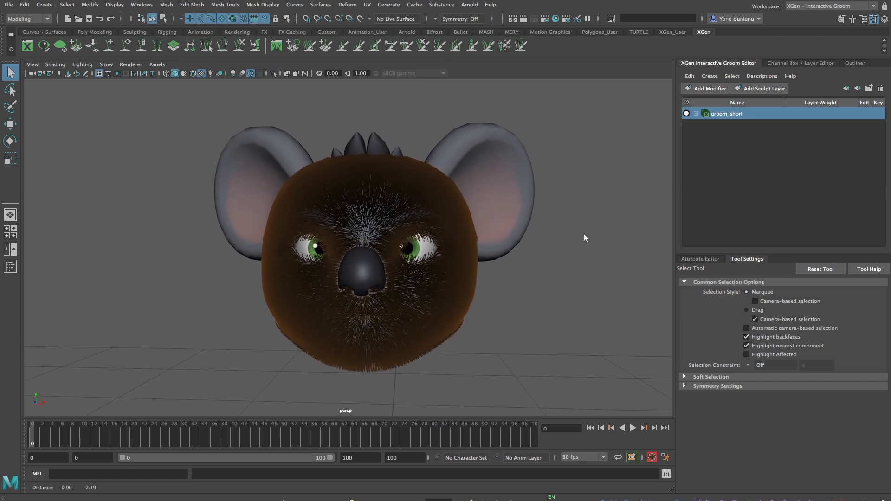
click(708, 261)
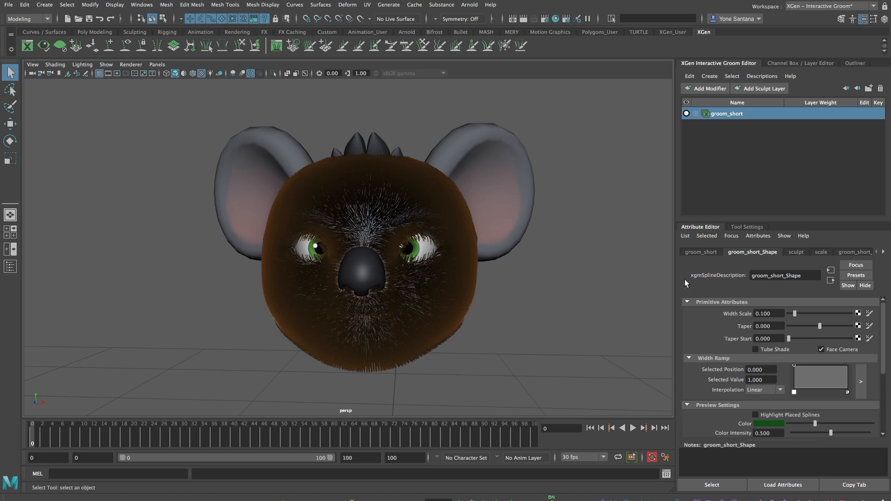
click(884, 254)
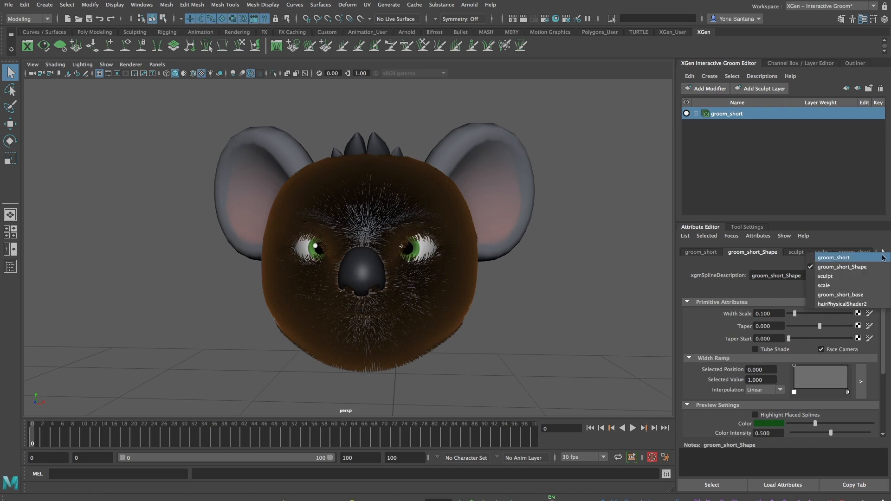
click(843, 304)
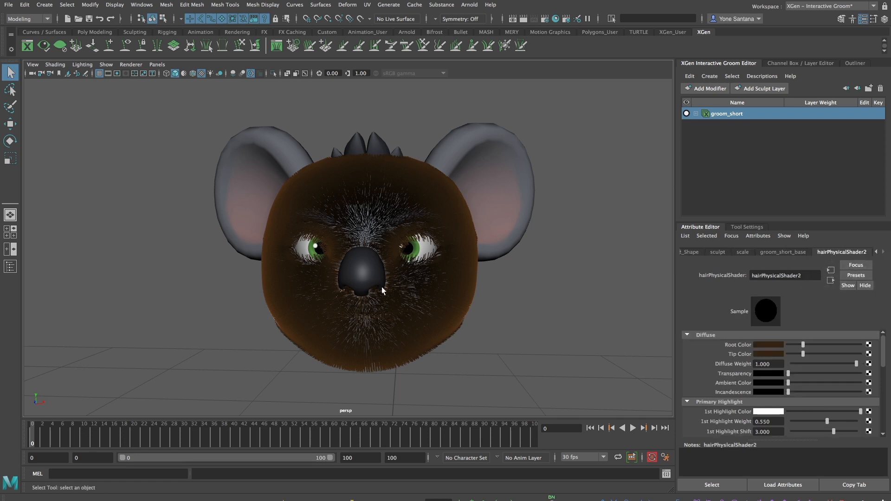
Set hairPhysicalShader2's Root Color to the grey sampled from the koala's ear, and reuse that grey for the Tip Color
click(780, 345)
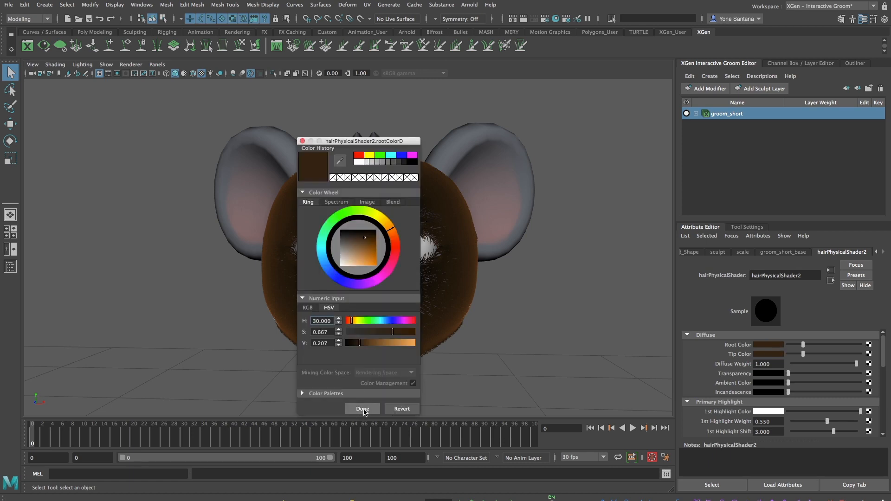
click(337, 162)
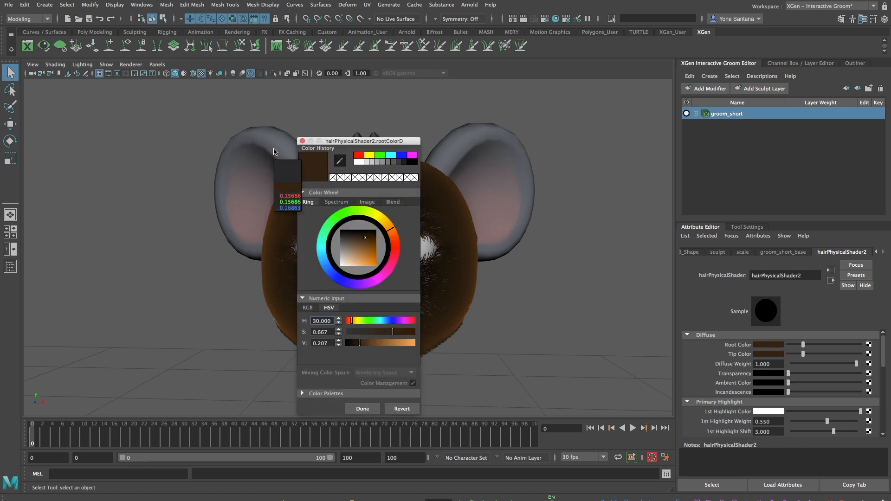
click(279, 150)
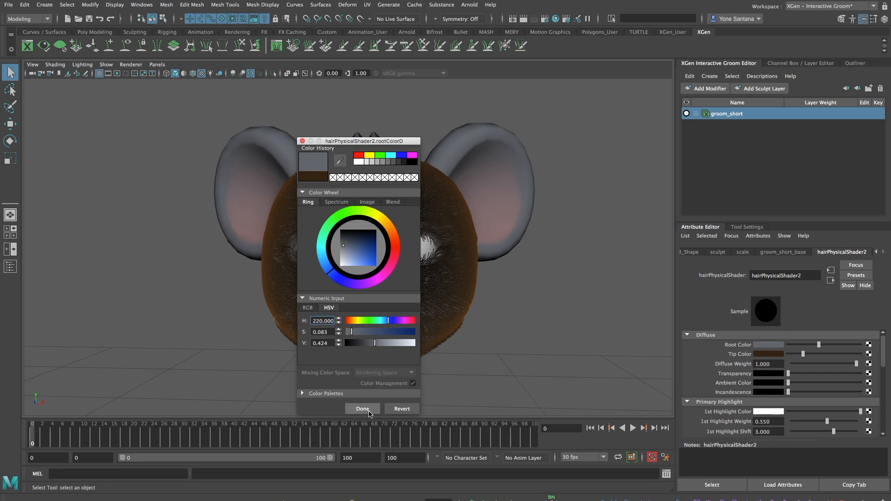
click(362, 410)
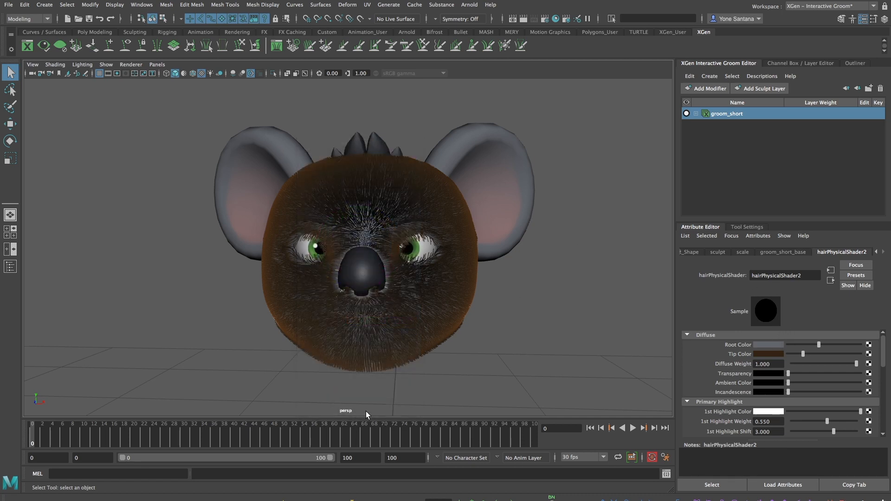
click(768, 353)
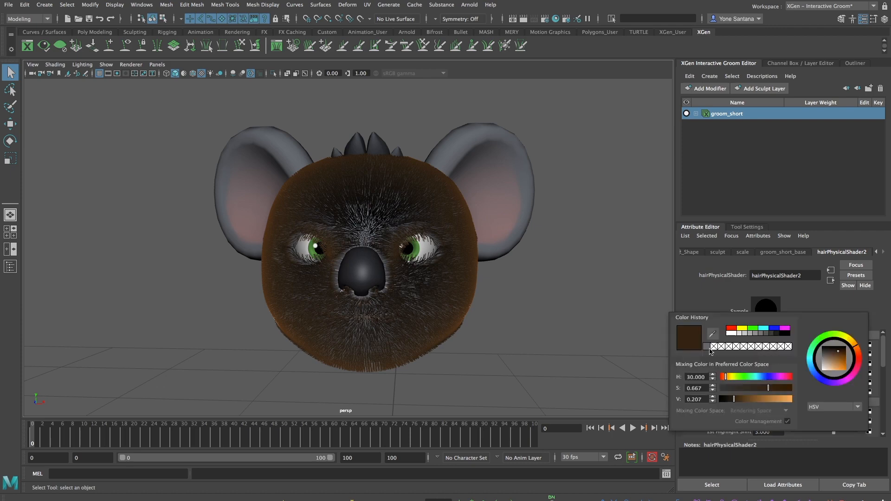
click(708, 347)
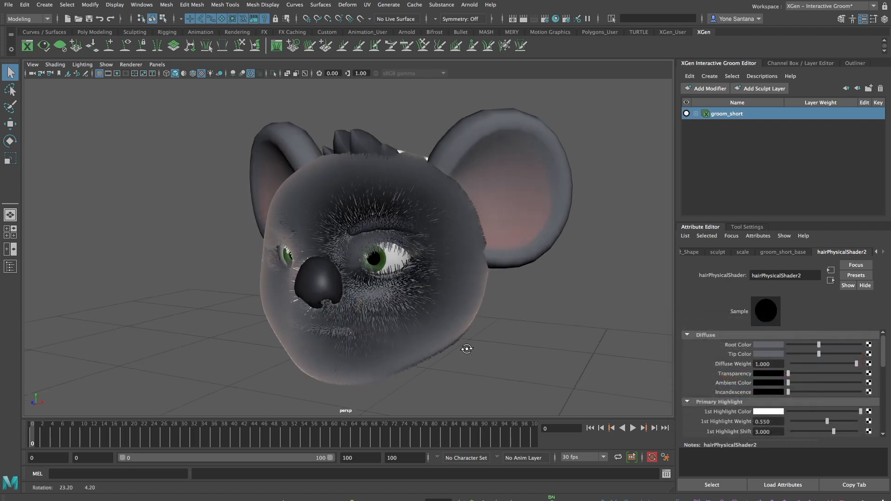
Adjust hairPhysicalShader2's Root Color and dim its 1st Highlight Color to a light grey
click(775, 346)
drag(375, 351, 369, 353)
click(363, 417)
drag(810, 344, 813, 345)
drag(885, 362, 842, 354)
Replace the shader's orange secondary highlight color with the grey sampled from the koala's ear, then fine-tune its shade
click(774, 404)
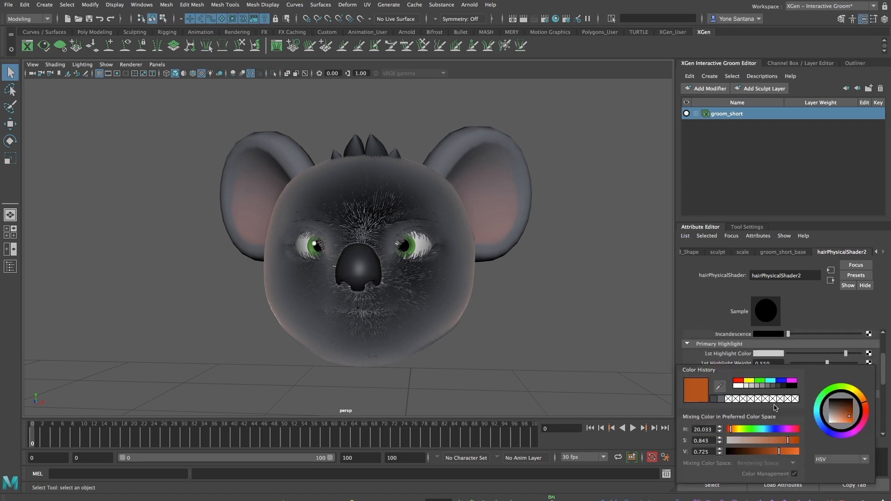
click(720, 386)
click(464, 158)
click(831, 404)
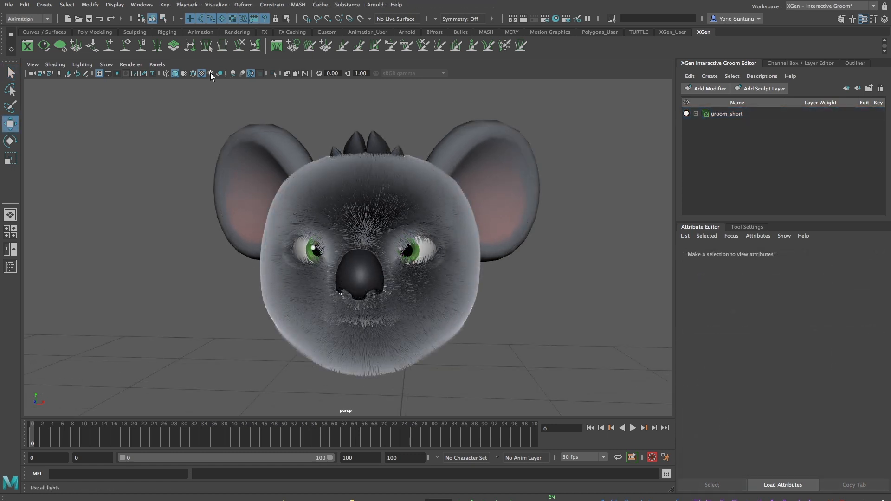
Display the koala head and its fur with all scene lights and shadows enabled
click(212, 73)
click(219, 74)
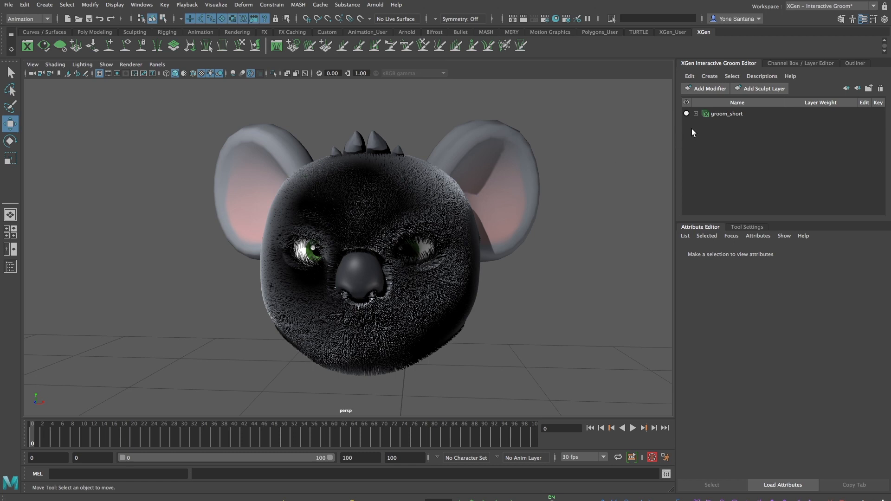
Set the Density Multiplier of groom_short_base to 0.25, and toggle the viewport shadows to compare the fur
click(696, 114)
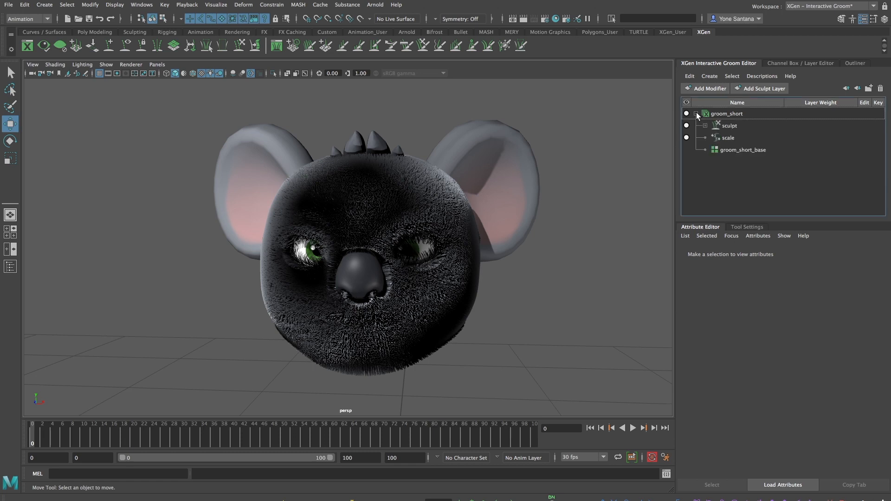
click(727, 114)
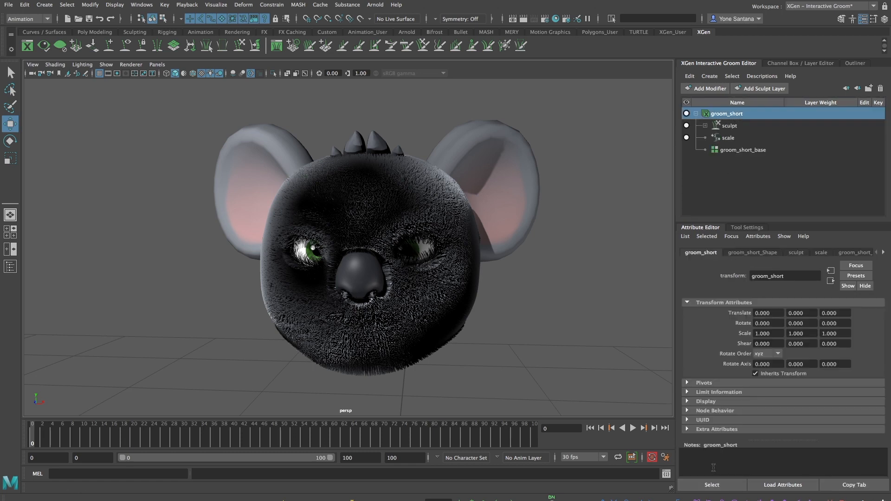
click(771, 255)
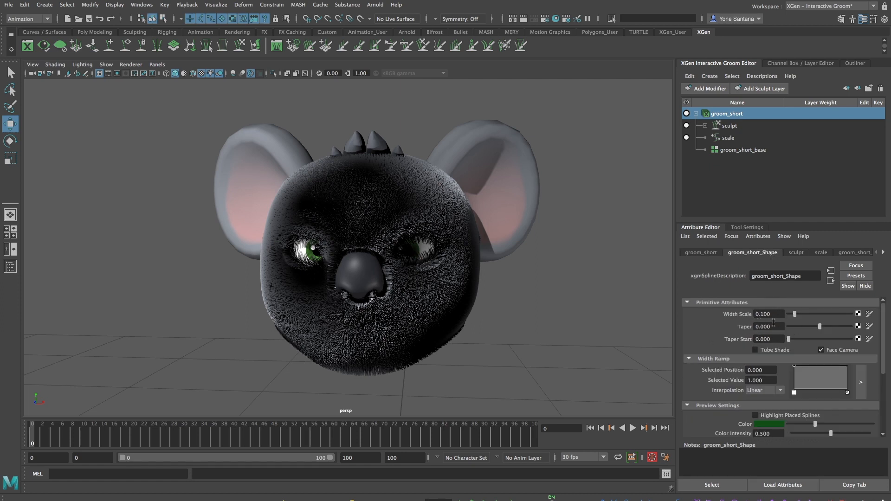
click(739, 148)
click(774, 328)
drag(775, 328, 731, 327)
text(.25)
key(Return)
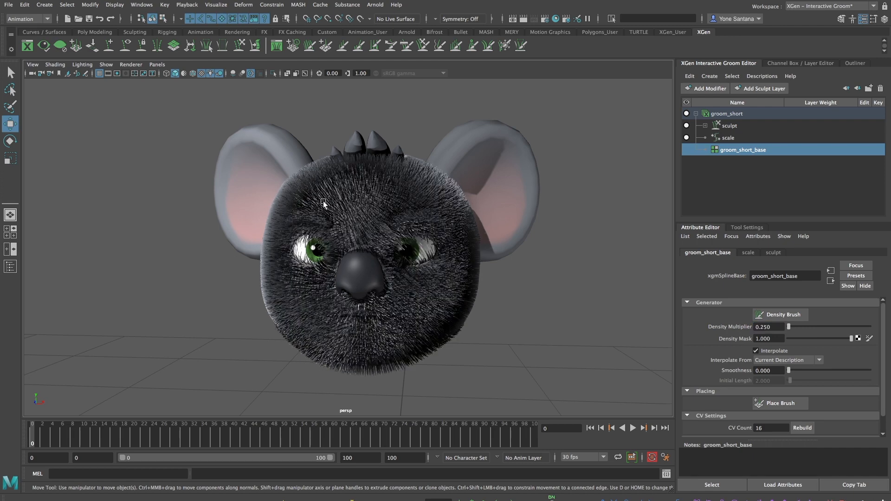
click(219, 73)
click(219, 74)
Try a Width Scale of 0.075 on groom_short and undo it, then taper the fur by lowering the Width Ramp's tip end to nearly zero
click(734, 115)
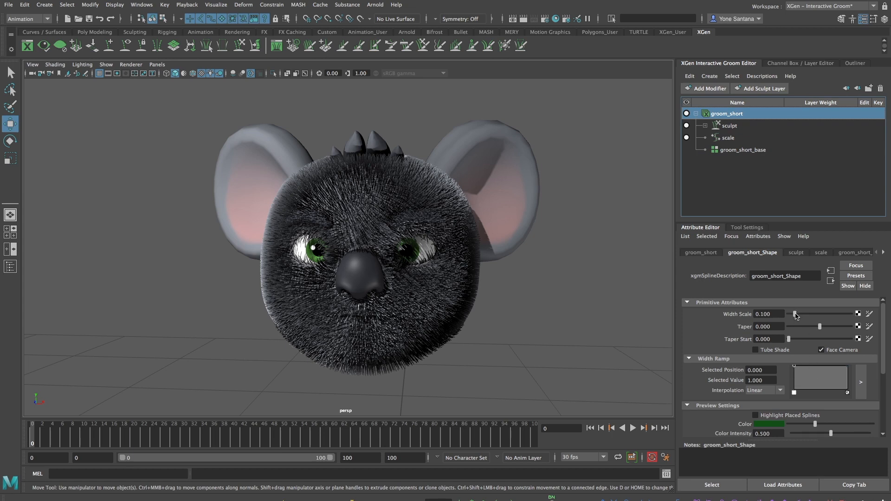
drag(802, 315, 793, 315)
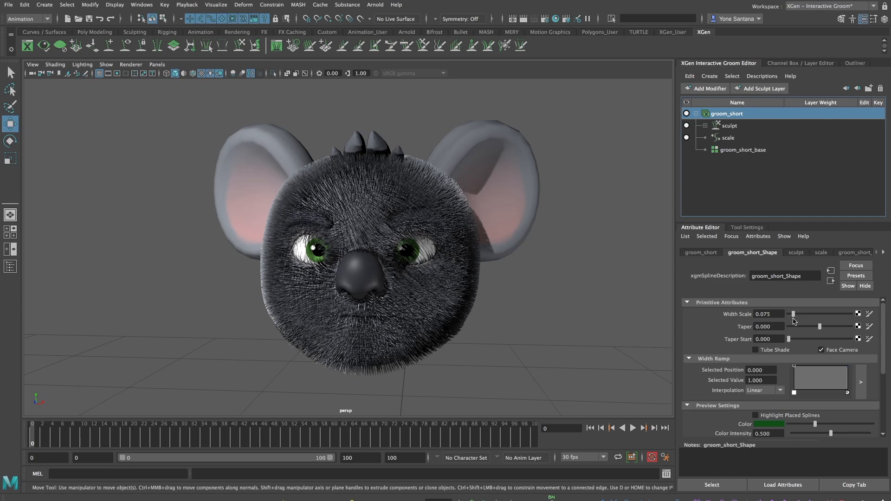
key(ctrl+z)
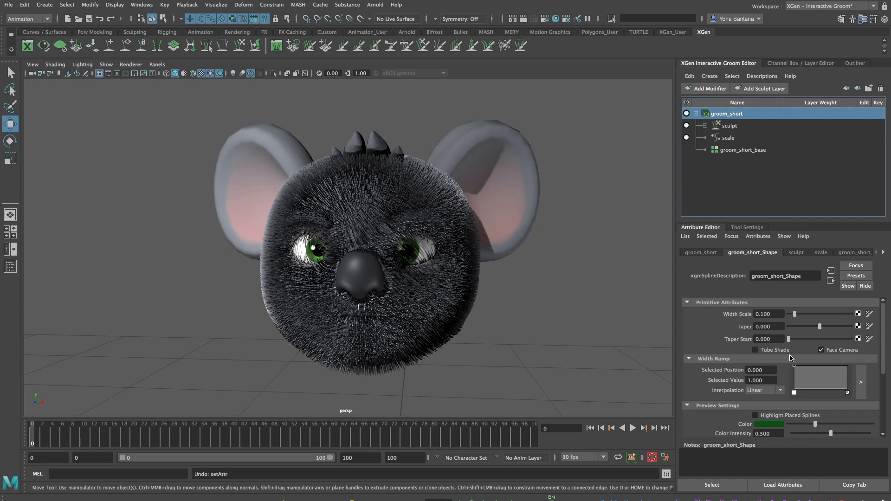
drag(795, 368, 840, 389)
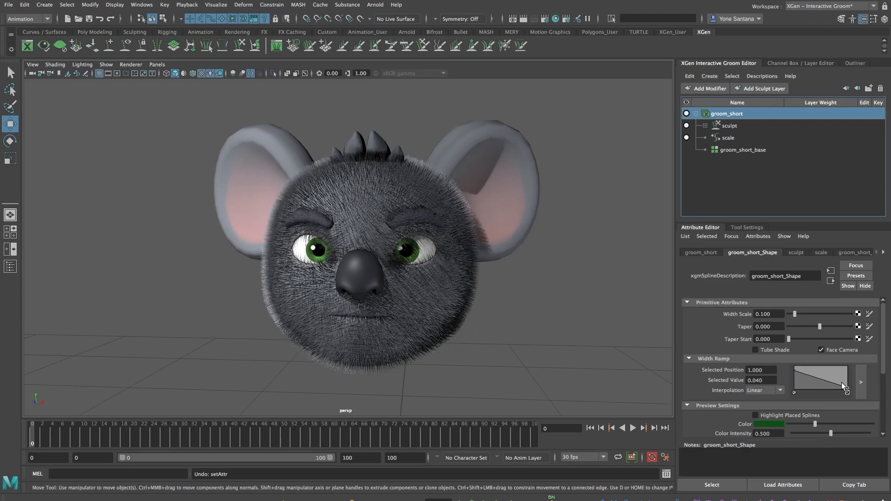
drag(849, 390, 854, 392)
Try a smaller Scale value on the groom's scale modifier, and undo it
click(731, 139)
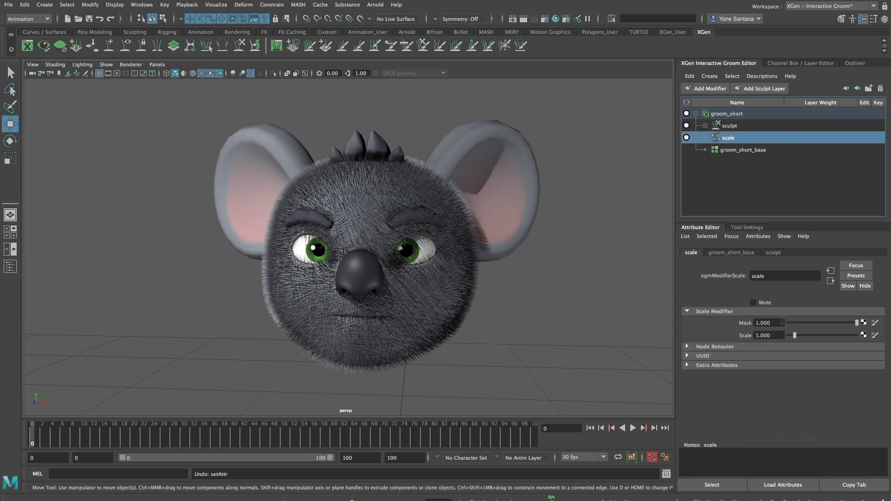
mouse_move(796, 338)
mouse_down()
mouse_move(812, 340)
mouse_move(792, 338)
mouse_up()
key(ctrl+z)
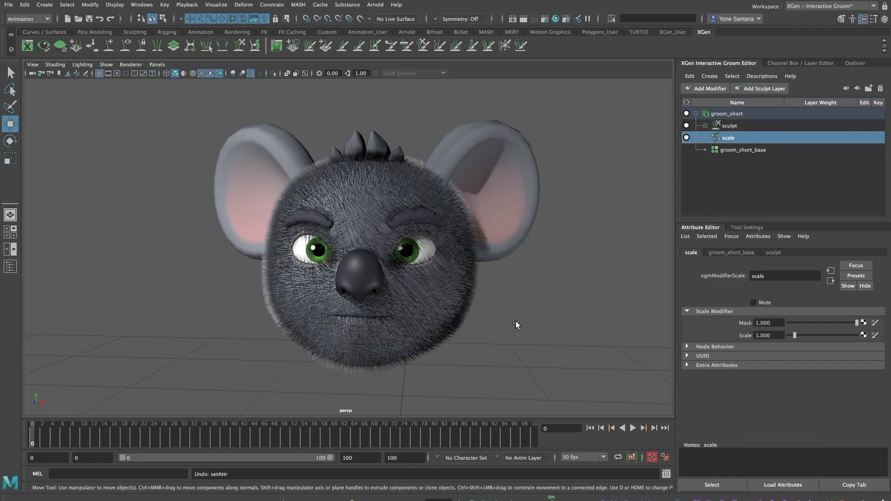
Open the CV Count of groom_short_base for editing, and save the scene
click(755, 150)
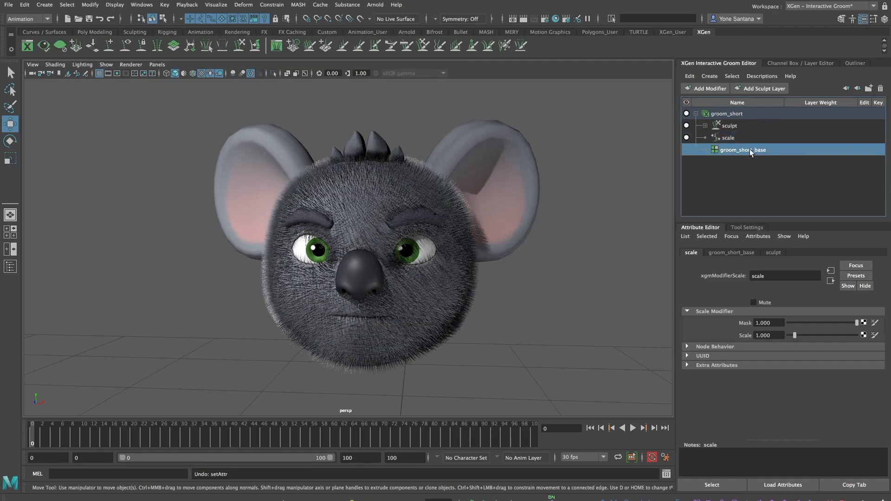
scroll(877, 382, down, 2)
click(767, 412)
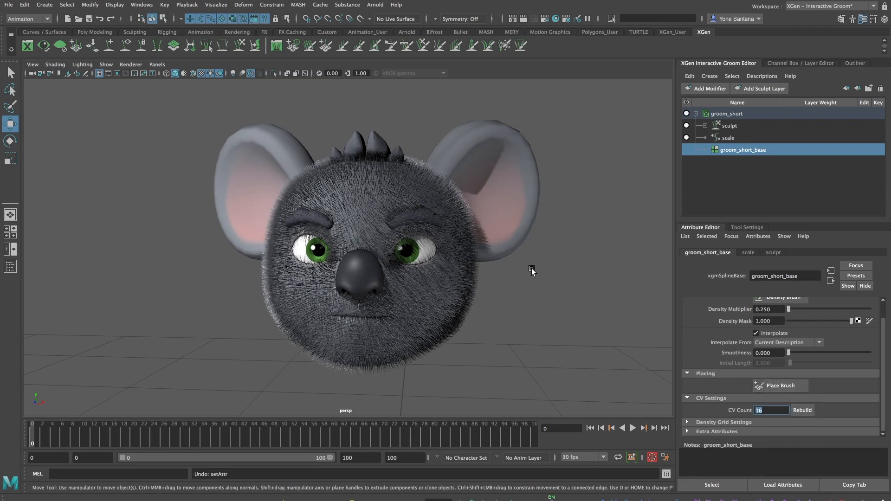
click(9, 5)
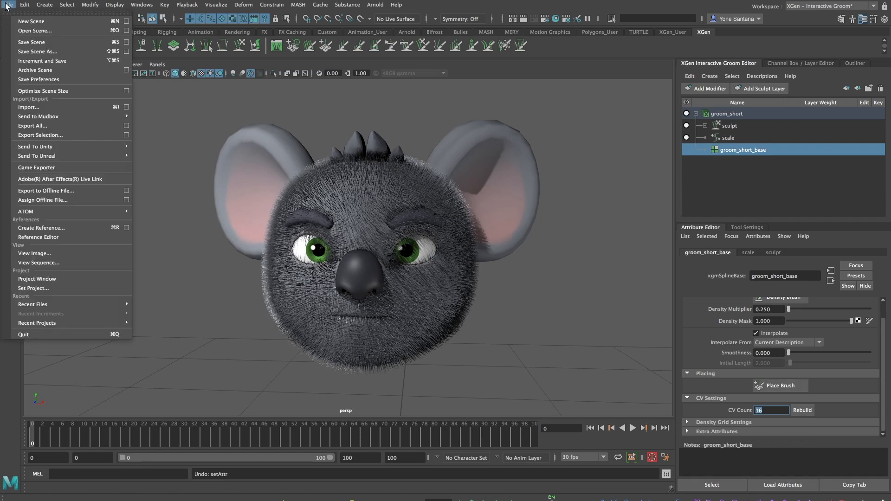
click(41, 43)
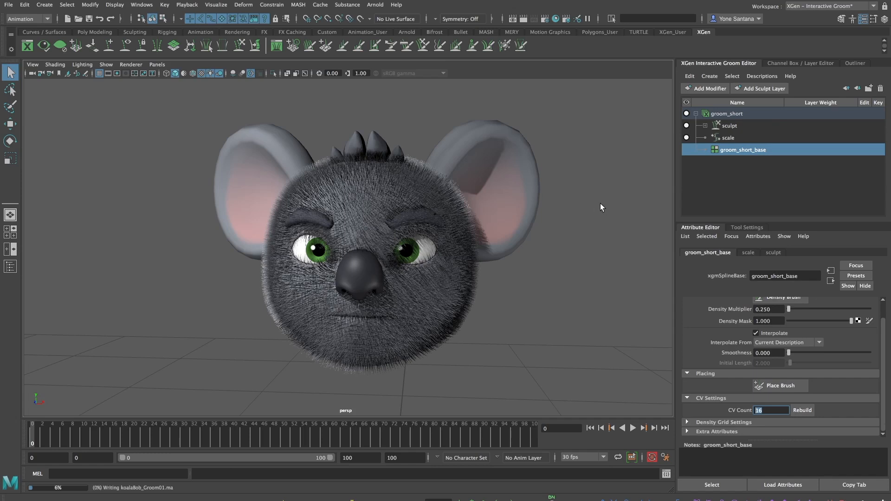
key(w)
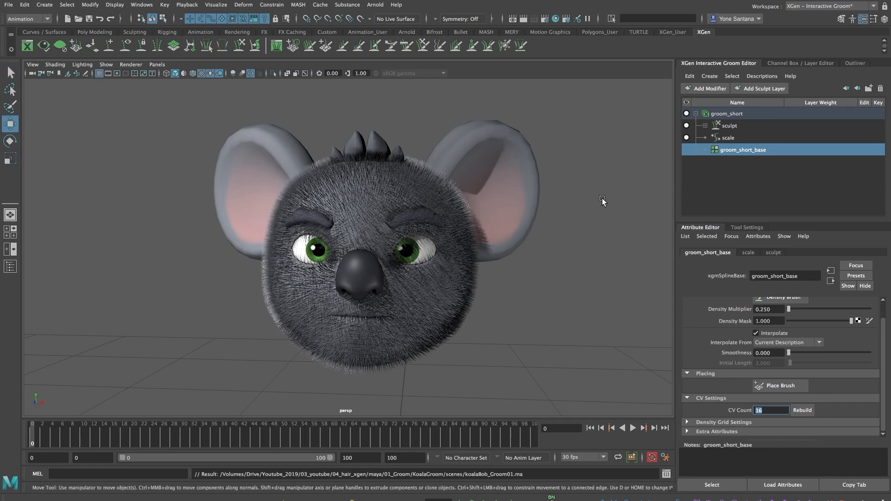
Switch to the Modeling command set and place the Interactive Grooming Tools in a floating palette beside the koala head
alt+drag(398, 343, 406, 346)
alt+right_drag(415, 315, 442, 274)
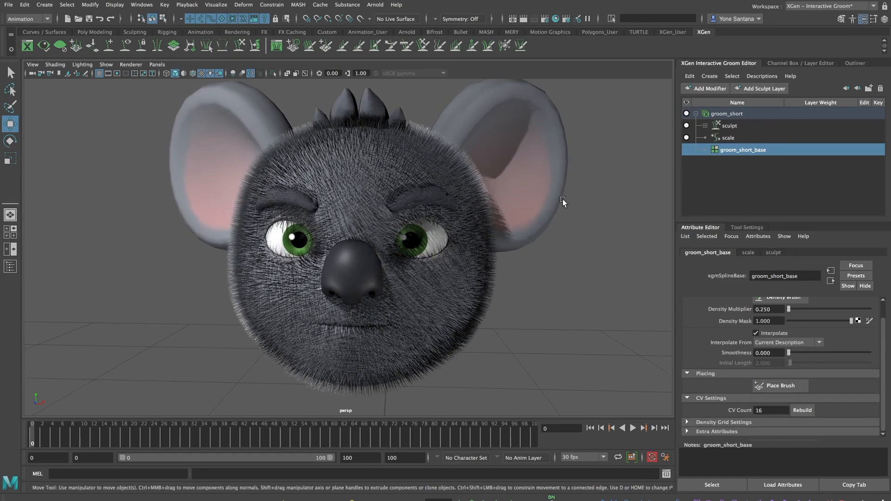
click(41, 20)
click(20, 29)
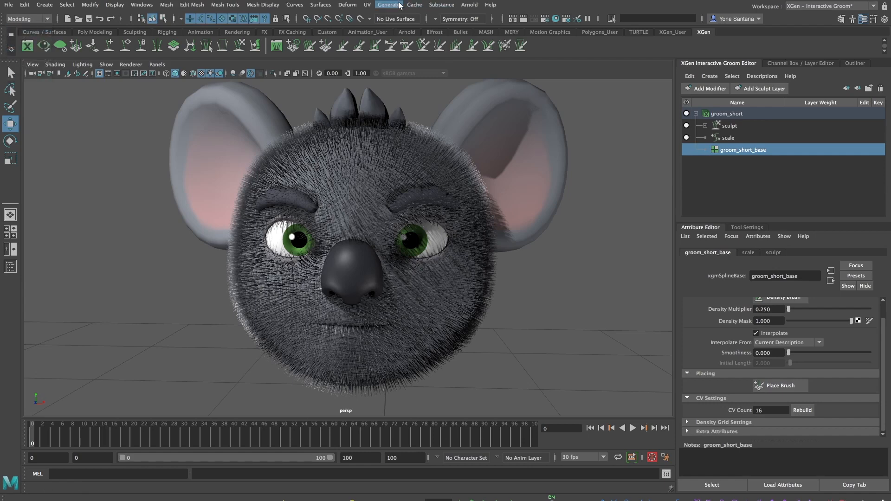
click(394, 5)
mouse_move(464, 156)
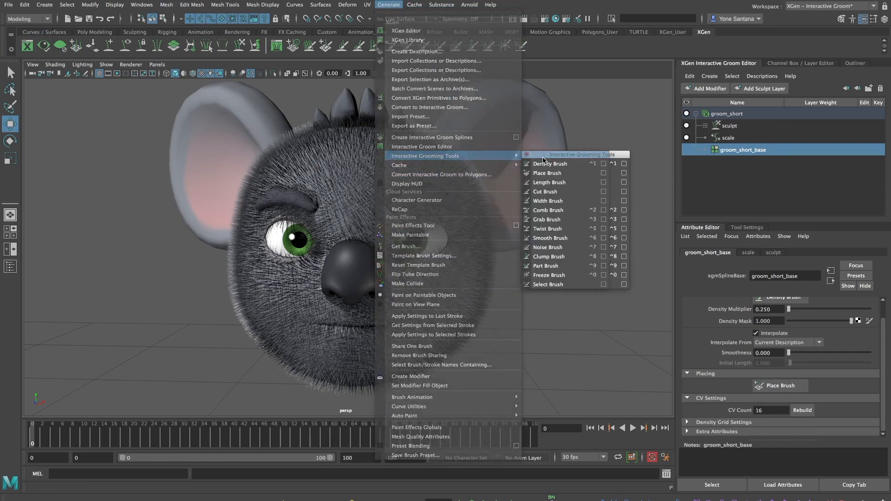
click(543, 155)
drag(572, 153, 618, 65)
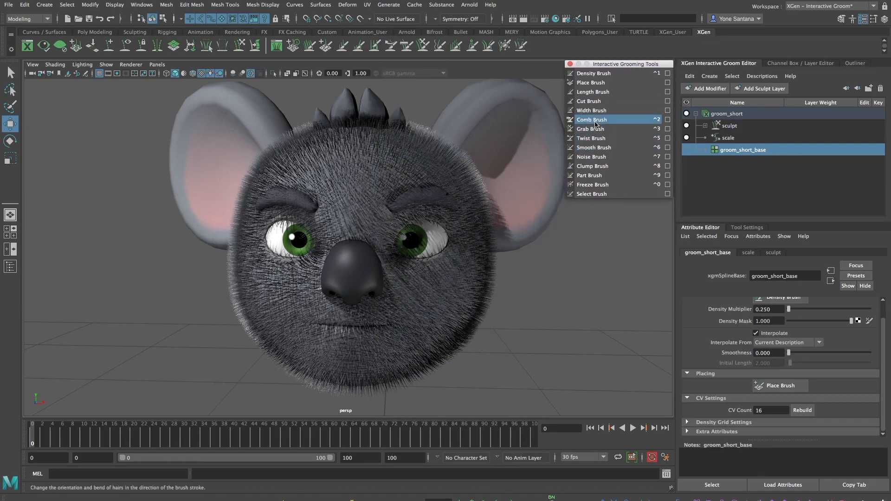
Rename Sculpt Layer 1 under groom_short's sculpt modifier as comb
click(713, 127)
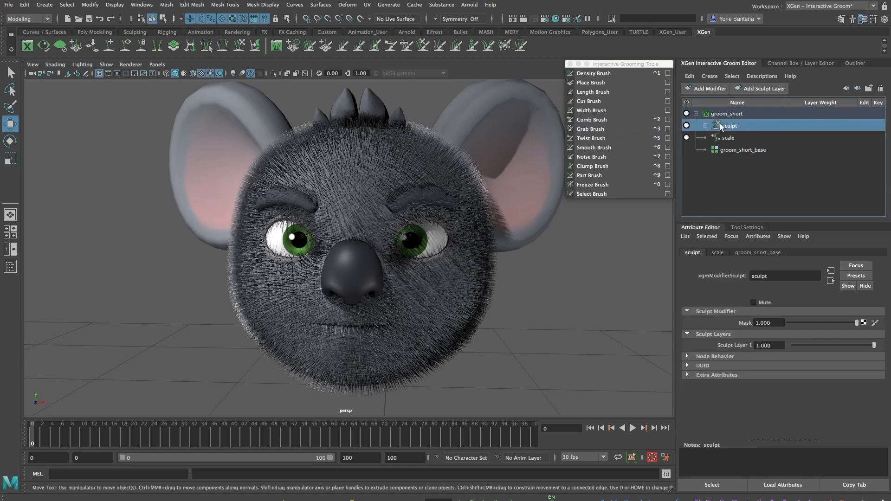
click(706, 126)
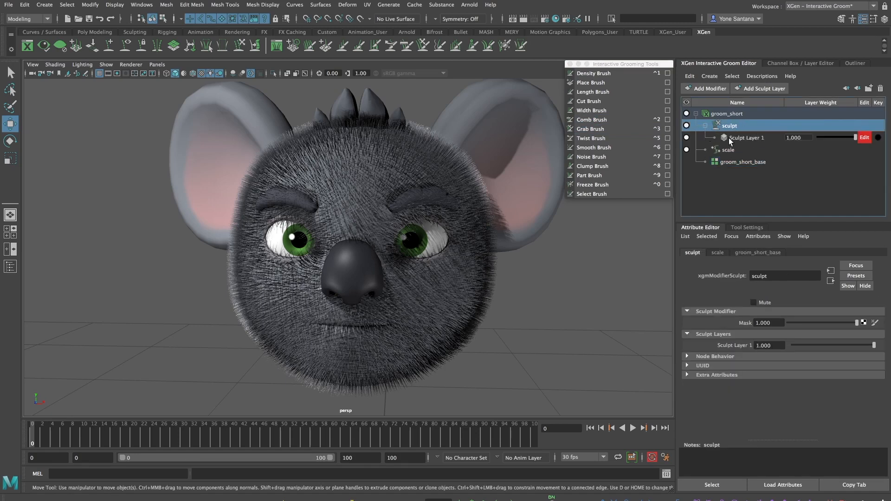
double_click(782, 138)
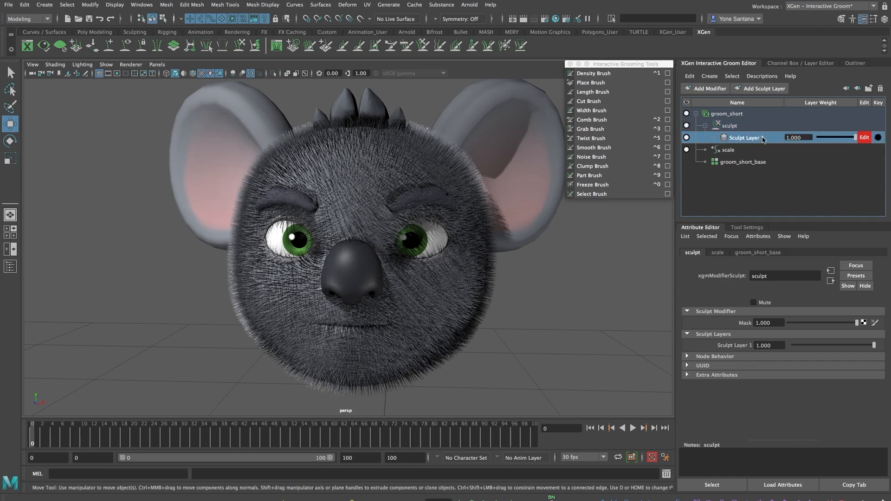
text(comb)
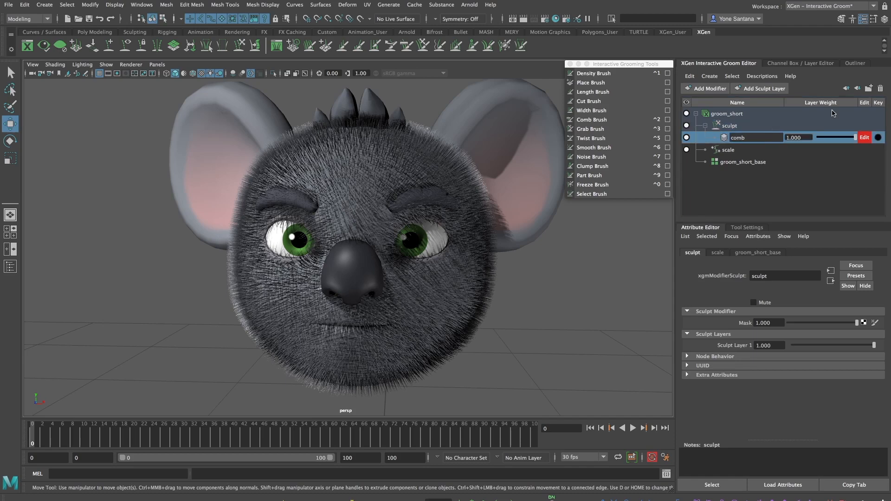
key(Return)
Activate the Comb Brush, make a trial stroke, and enable Collide with Meshes with a Collision Distance of 0.2
click(610, 122)
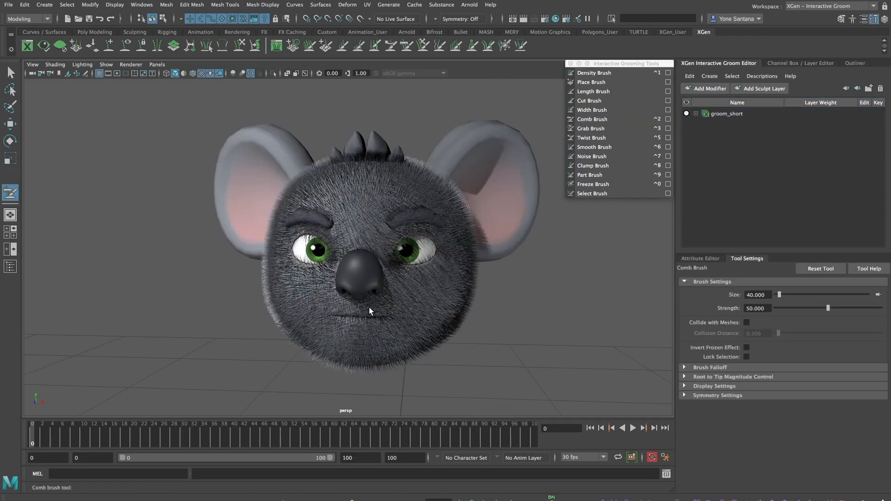
mouse_move(374, 319)
mouse_down()
mouse_move(362, 301)
mouse_move(390, 306)
mouse_up()
alt+drag(420, 340, 416, 318)
alt+right_drag(416, 318, 437, 326)
mouse_move(438, 326)
alt+mouse_down()
mouse_move(405, 242)
mouse_move(372, 234)
alt+mouse_up()
click(746, 323)
click(758, 334)
text(.2)
key(Return)
Enlarge the Comb Brush to about 101 and comb the koala's fur across the brow and cheeks and down the chin
key(b)
mouse_move(350, 233)
mouse_down()
mouse_move(392, 235)
mouse_move(366, 234)
mouse_move(479, 207)
mouse_up()
drag(429, 220, 504, 206)
mouse_move(440, 264)
mouse_down()
mouse_move(464, 273)
mouse_move(510, 239)
mouse_move(460, 278)
mouse_move(496, 256)
mouse_move(461, 256)
mouse_move(445, 302)
mouse_up()
drag(342, 302, 478, 292)
drag(416, 308, 470, 363)
mouse_move(446, 332)
mouse_down()
mouse_move(450, 364)
mouse_move(400, 342)
mouse_move(400, 376)
mouse_move(382, 377)
mouse_up()
drag(356, 319, 355, 374)
Comb the fur below the mouth downward along the chin, and the fur above the nose upward over the forehead
alt+drag(341, 372, 398, 378)
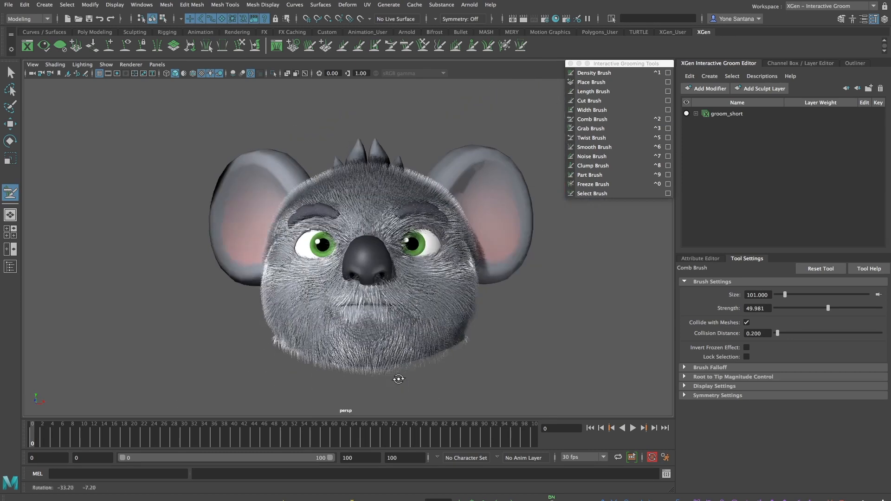
alt+right_drag(398, 378, 432, 362)
drag(379, 328, 387, 377)
mouse_move(404, 331)
mouse_down()
mouse_move(414, 376)
mouse_move(428, 378)
mouse_up()
drag(457, 352, 456, 364)
alt+drag(452, 320, 460, 339)
alt+middle_drag(432, 290, 449, 318)
mouse_move(383, 253)
mouse_down()
mouse_move(396, 183)
mouse_move(387, 141)
mouse_move(426, 183)
mouse_move(431, 144)
mouse_up()
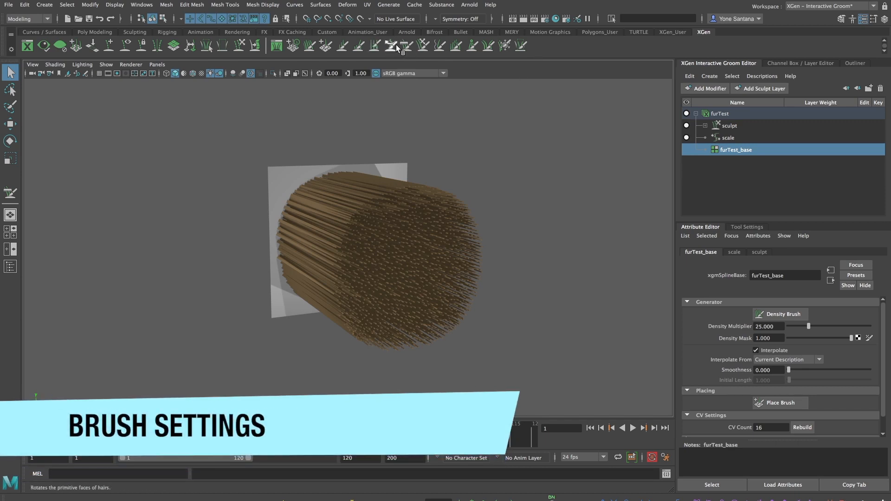
In the furTest scene, place the Interactive Grooming Tools in a floating palette beside the fur sample
click(47, 18)
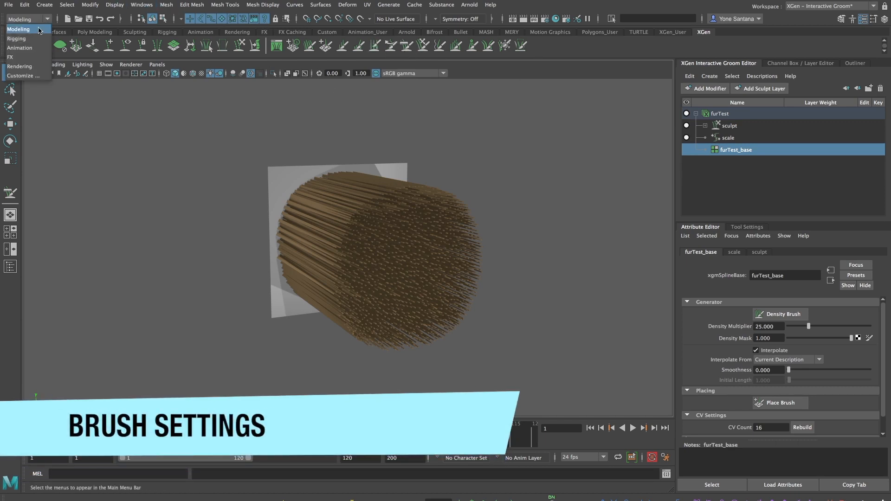
click(389, 4)
click(392, 4)
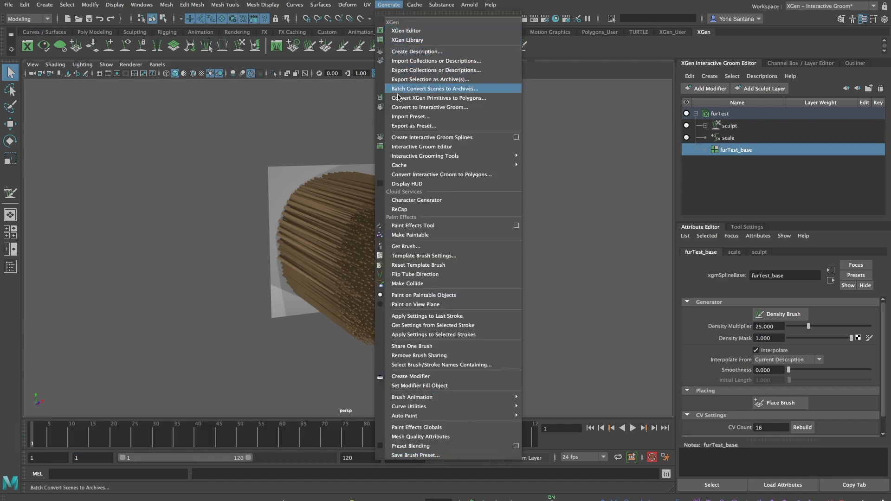
mouse_move(414, 158)
click(575, 154)
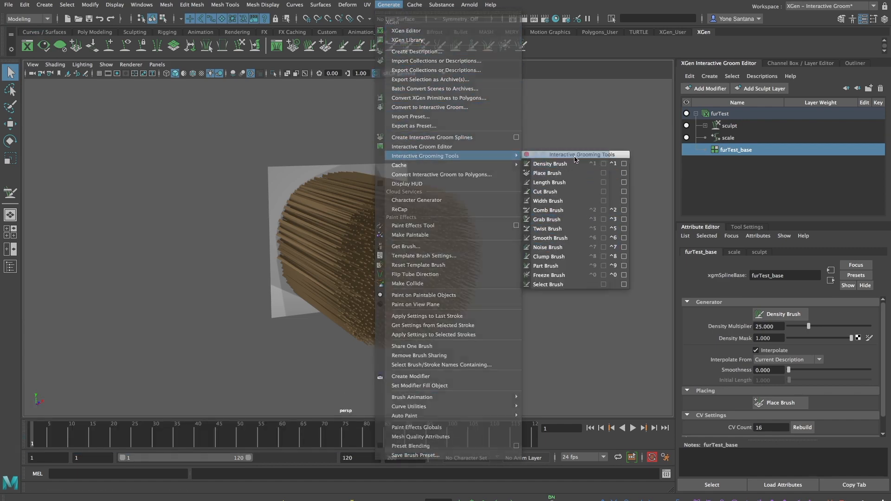
drag(575, 157, 617, 67)
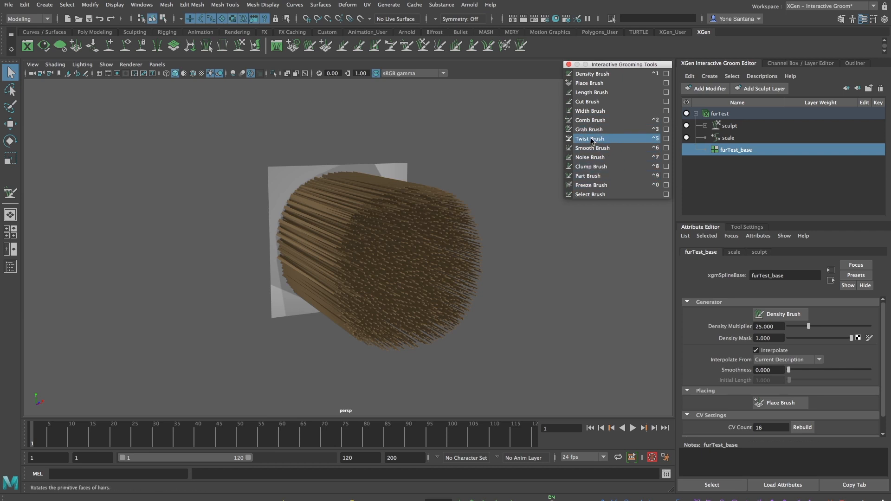
Activate the Comb Brush for the furTest fur sample and show its tool settings
click(599, 75)
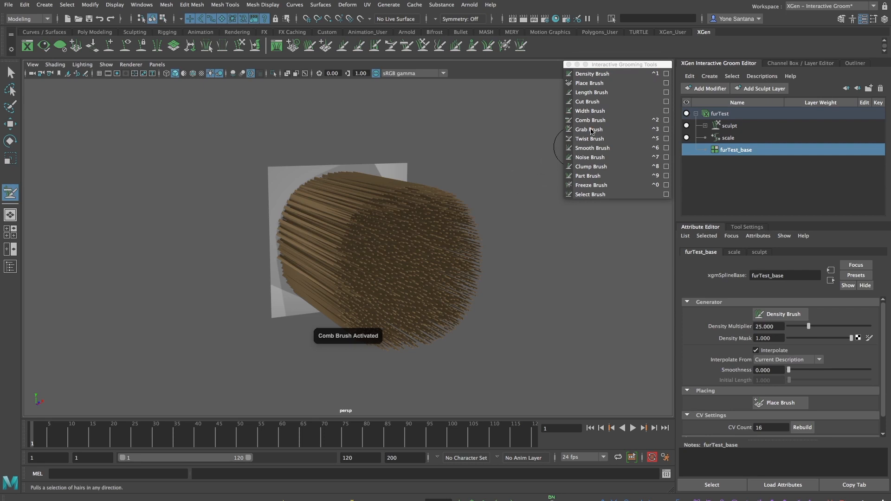
click(580, 121)
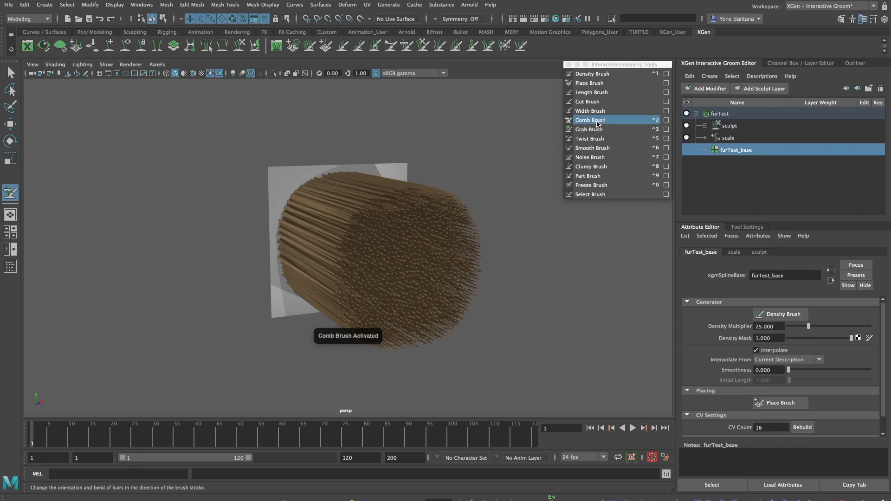
click(755, 227)
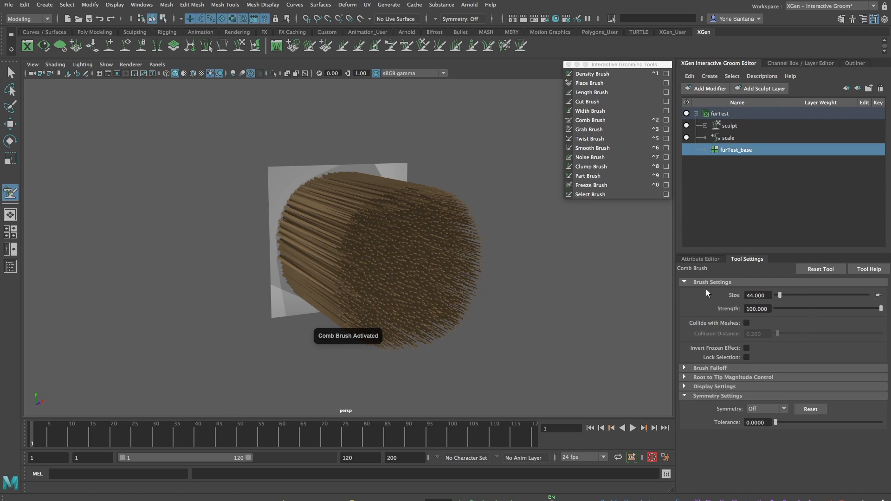
alt+drag(439, 290, 376, 261)
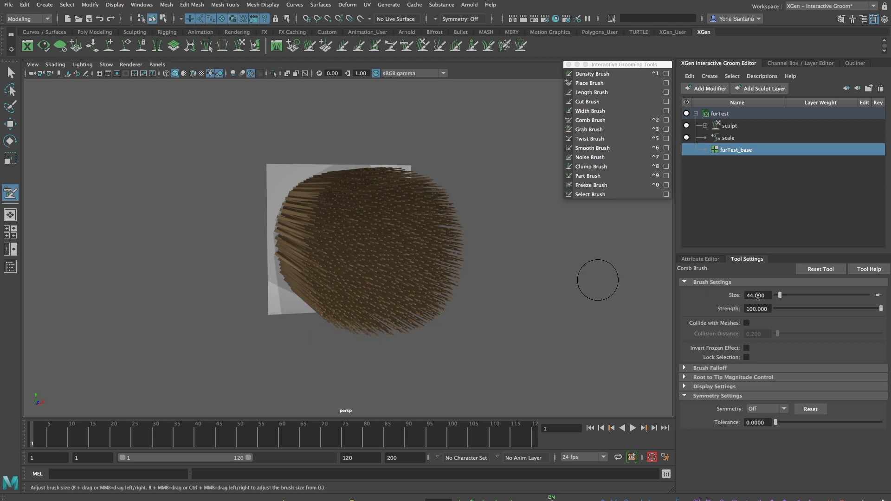
Set the Comb Brush to a size of 64 and a strength of about 57.8, with Collide with Meshes enabled
click(793, 295)
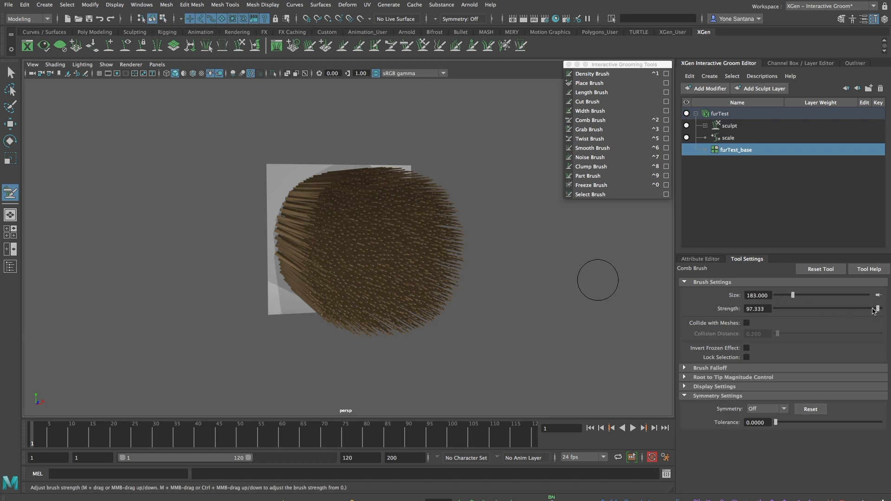
click(848, 309)
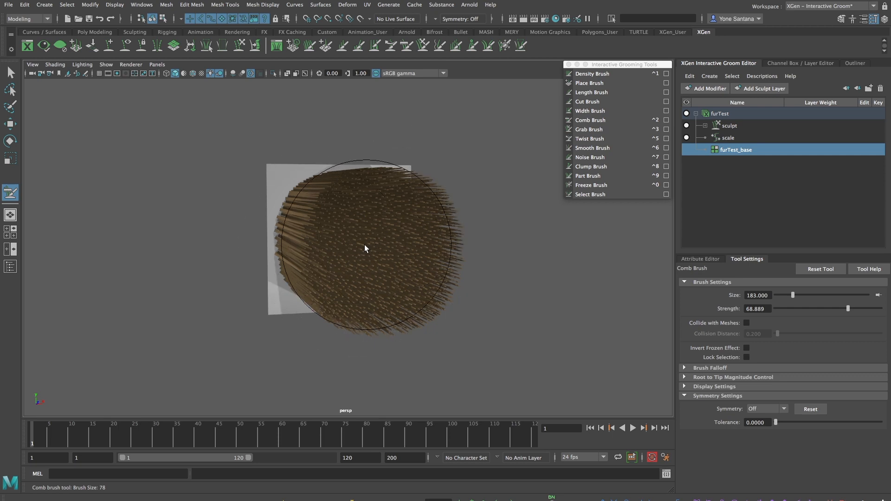
key(b)
drag(367, 240, 427, 246)
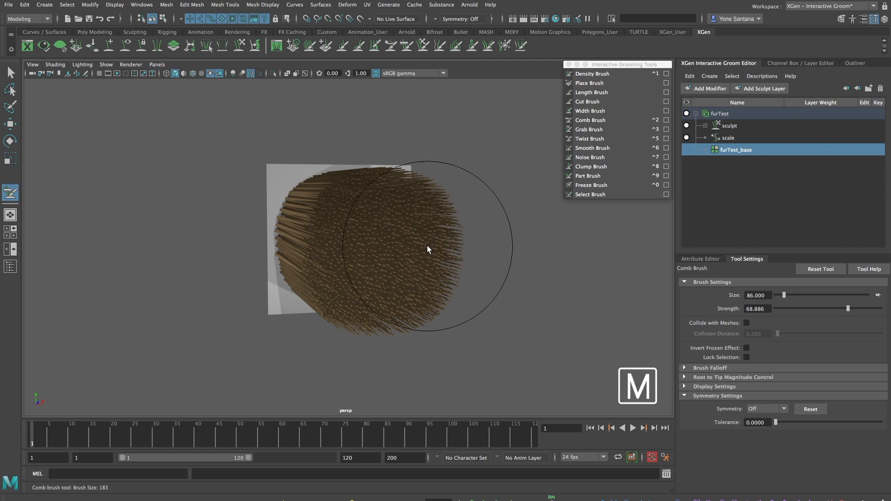
key(m)
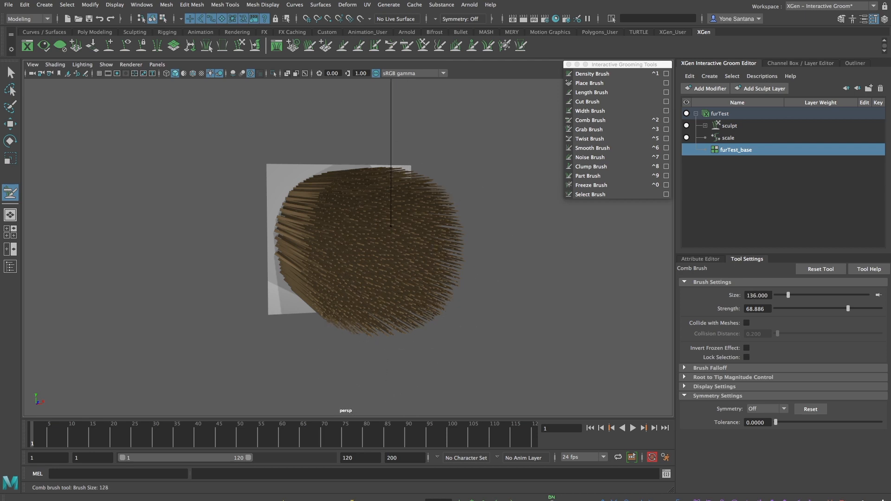
key(m)
drag(384, 275, 387, 277)
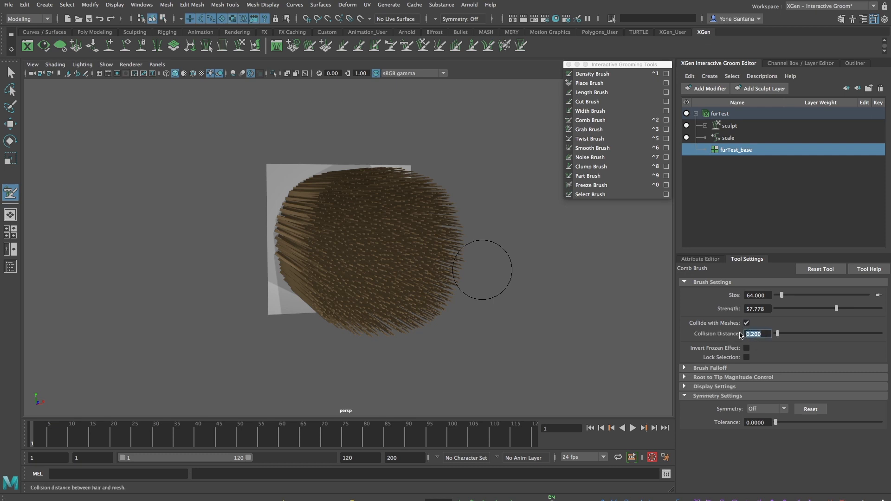
Enlarge the Comb Brush to 357 and comb the whole fur sample downward with mesh collision on, checking it in profile
alt+drag(433, 280, 325, 252)
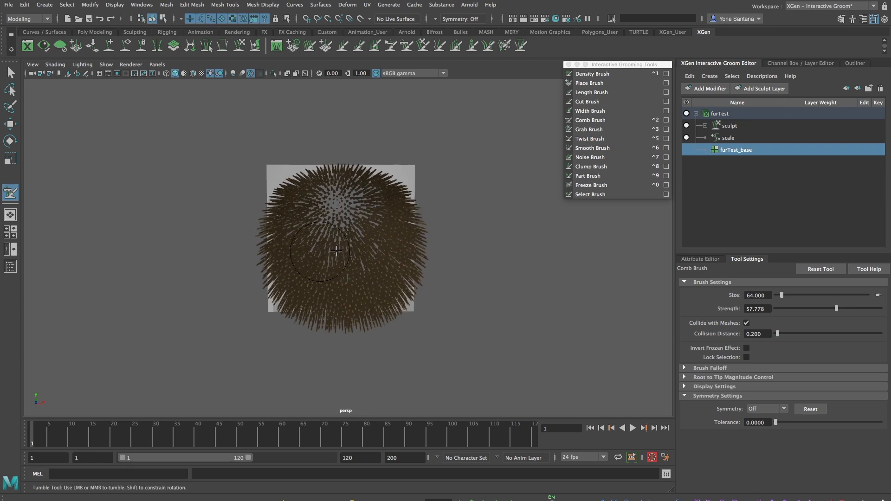
drag(381, 254, 389, 254)
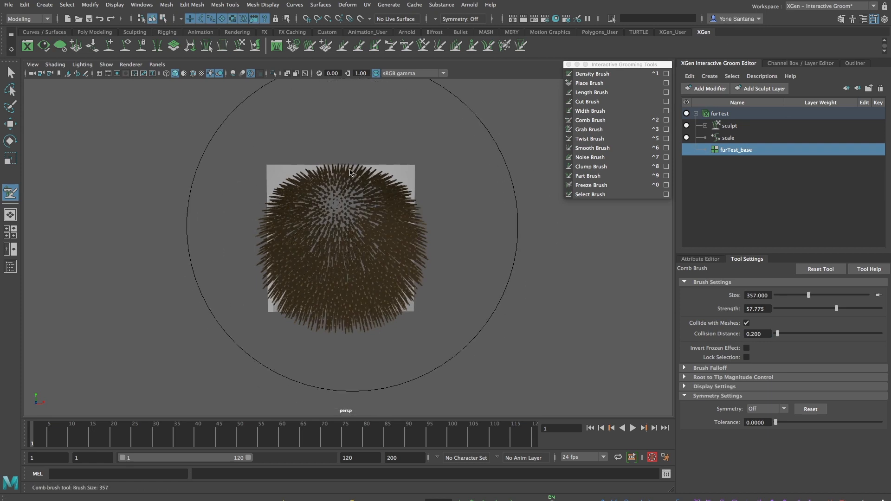
drag(346, 165, 328, 357)
mouse_move(321, 260)
mouse_down()
mouse_move(330, 353)
mouse_move(409, 302)
mouse_move(385, 295)
mouse_up()
alt+right_drag(422, 281, 451, 291)
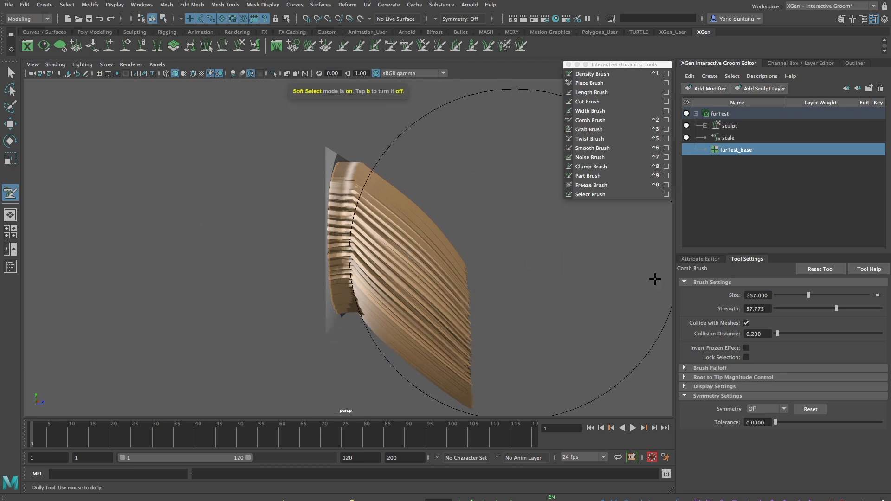
Turn off Collide with Meshes and comb the fur downward, sideways and upward against the plane
click(747, 323)
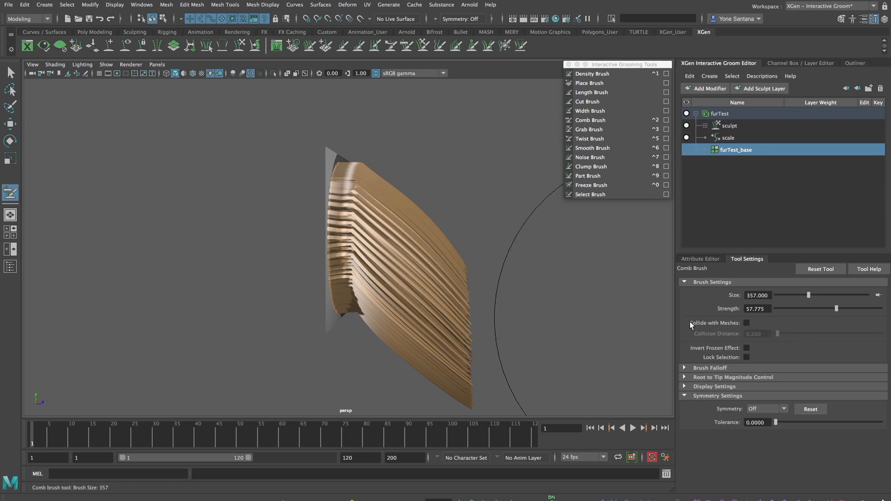
alt+drag(473, 284, 377, 284)
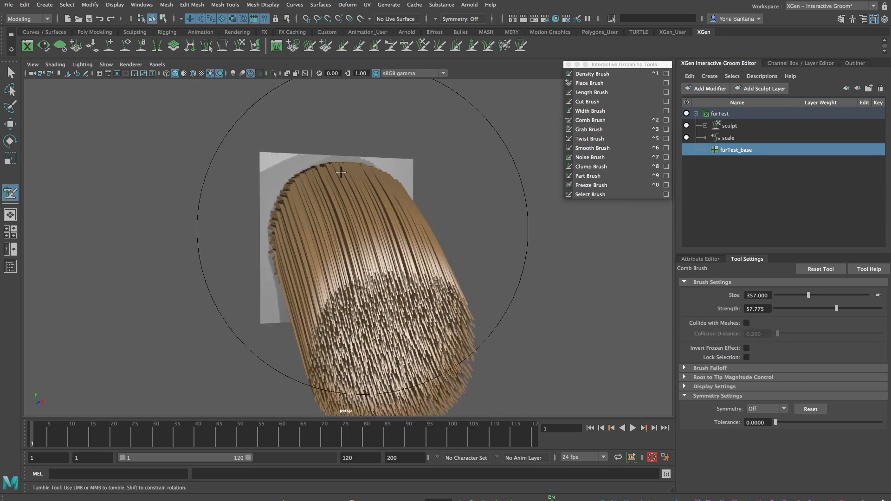
mouse_move(333, 162)
mouse_down()
mouse_move(338, 242)
mouse_move(400, 253)
mouse_move(403, 231)
mouse_up()
mouse_move(357, 173)
mouse_down()
mouse_move(377, 246)
mouse_move(448, 306)
mouse_move(343, 356)
mouse_up()
mouse_move(456, 328)
mouse_down()
mouse_move(243, 340)
mouse_move(222, 321)
mouse_up()
mouse_move(389, 325)
mouse_down()
mouse_move(348, 241)
mouse_move(359, 195)
mouse_move(351, 190)
mouse_up()
alt+drag(365, 262, 367, 285)
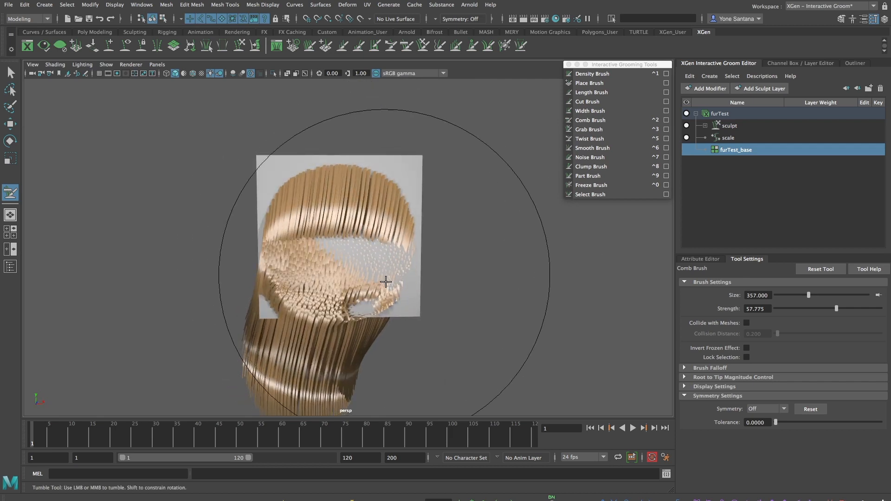
Undo the last comb strokes, and comb the fur downward again with Collide with Meshes enabled
key(ctrl+z)
key(ctrl+z)
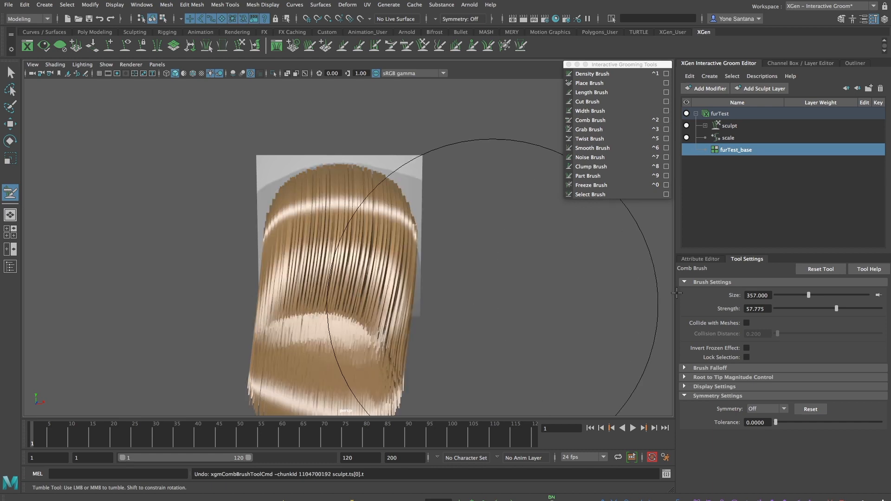
alt+drag(415, 311, 442, 311)
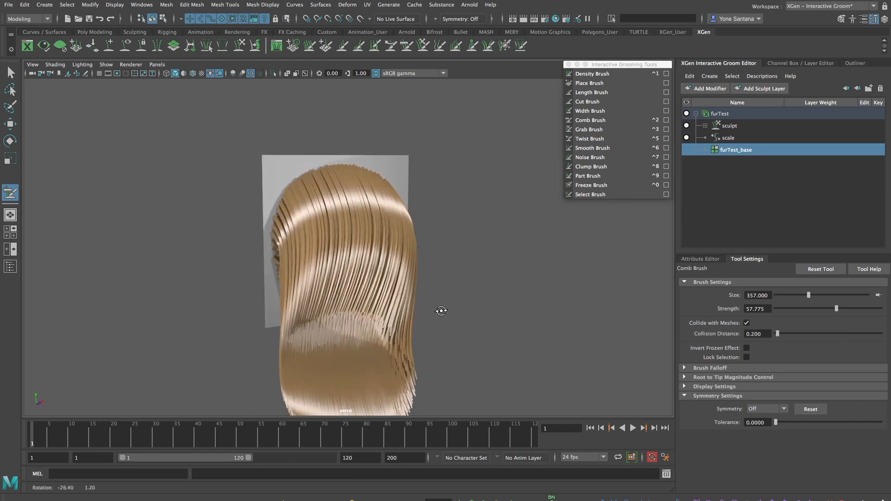
mouse_move(349, 252)
mouse_down()
mouse_move(310, 346)
mouse_move(335, 332)
mouse_move(351, 348)
mouse_move(434, 350)
mouse_move(436, 276)
mouse_move(438, 309)
mouse_move(352, 299)
mouse_up()
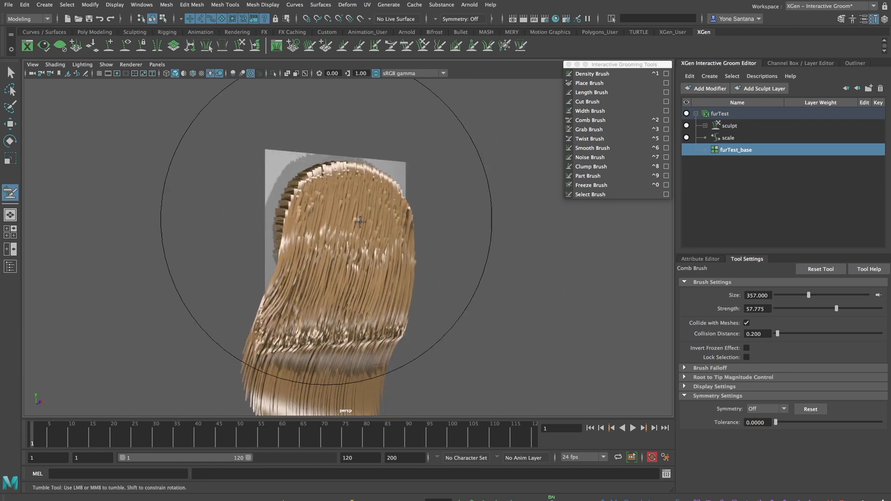
Undo all comb strokes on the fur sample back to the straight, uncombed hairs
mouse_move(471, 309)
alt+mouse_down()
mouse_move(434, 308)
mouse_move(562, 306)
mouse_move(513, 308)
mouse_move(522, 308)
alt+mouse_up()
key(ctrl+z)
key(ctrl+z)
key(ctrl+z)
key(ctrl+z)
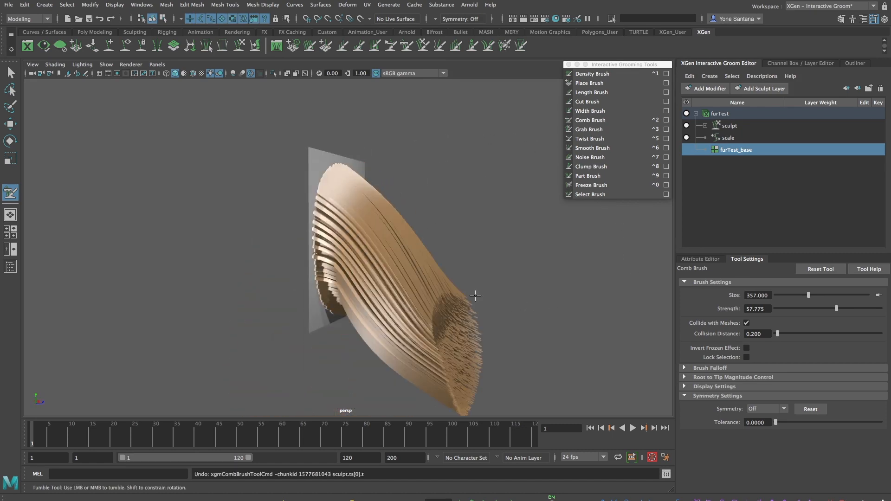
key(ctrl+z)
key(ctrl+z)
key(ctrl+z)
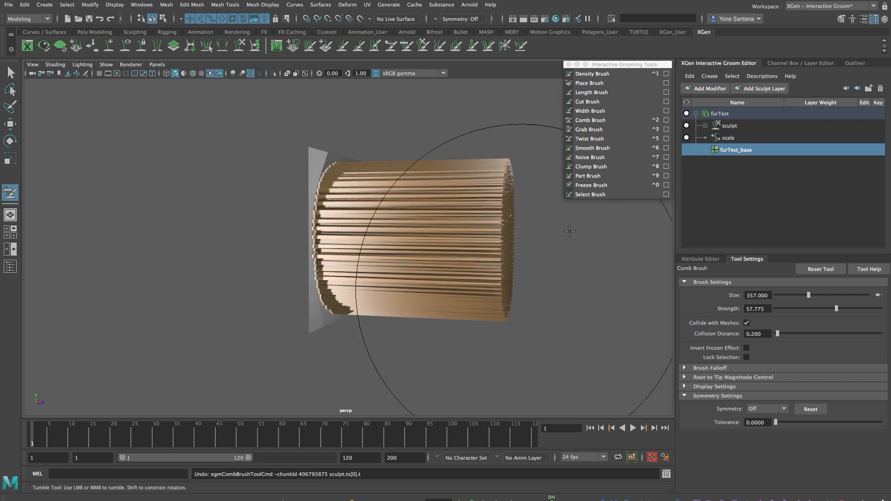
Show the Comb Brush's Brush Falloff settings and reduce the brush size to 110
mouse_move(592, 296)
alt+mouse_down()
mouse_move(470, 290)
mouse_move(484, 338)
mouse_move(450, 338)
alt+mouse_up()
click(723, 367)
alt+right_drag(451, 338, 394, 289)
drag(394, 289, 372, 280)
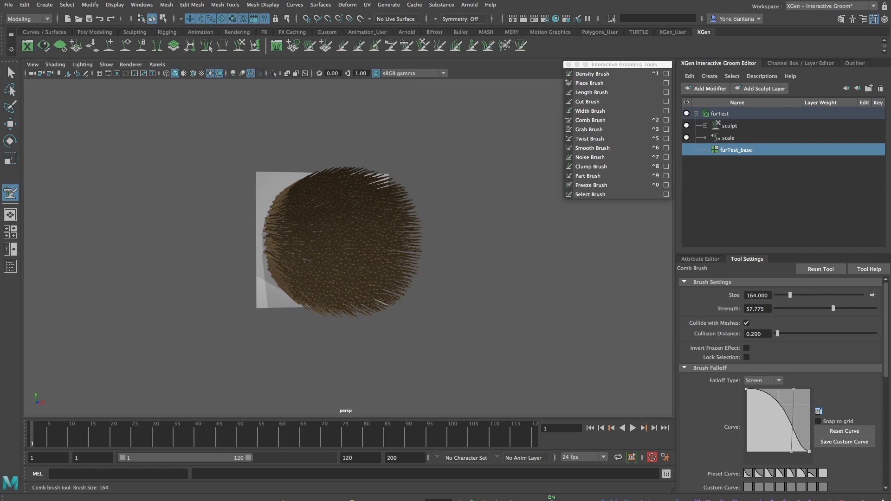
alt+drag(435, 283, 417, 285)
mouse_move(428, 289)
alt+middle_down()
mouse_move(442, 291)
mouse_move(420, 268)
alt+middle_up()
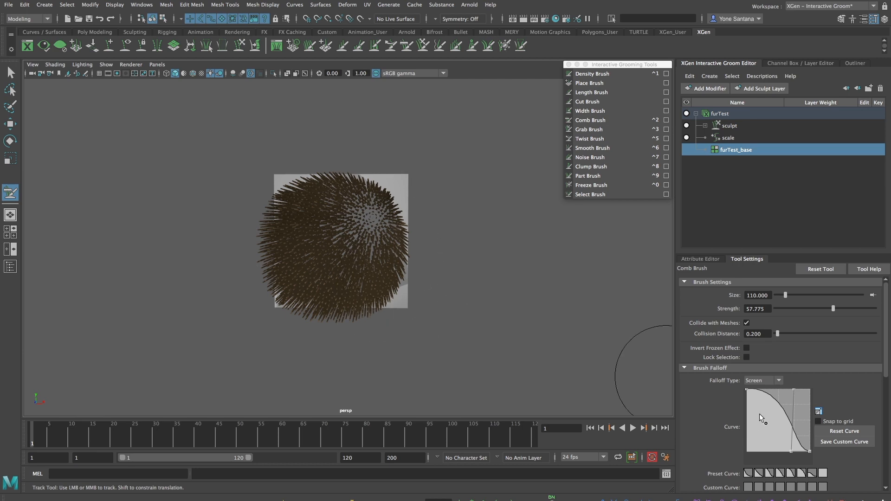
Apply the steep concave falloff preset and comb the left side of the fur sample downward
click(748, 474)
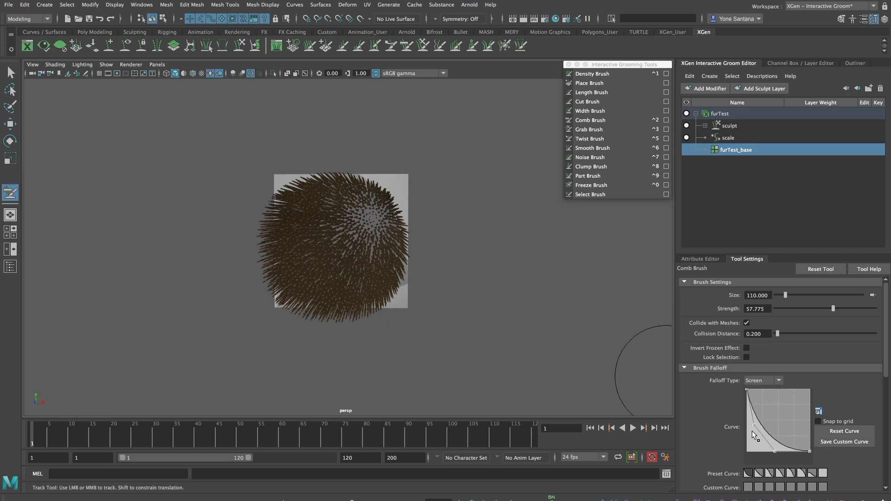
alt+middle_drag(339, 273, 360, 268)
mouse_move(314, 201)
alt+mouse_down()
mouse_move(312, 232)
mouse_move(311, 191)
alt+mouse_up()
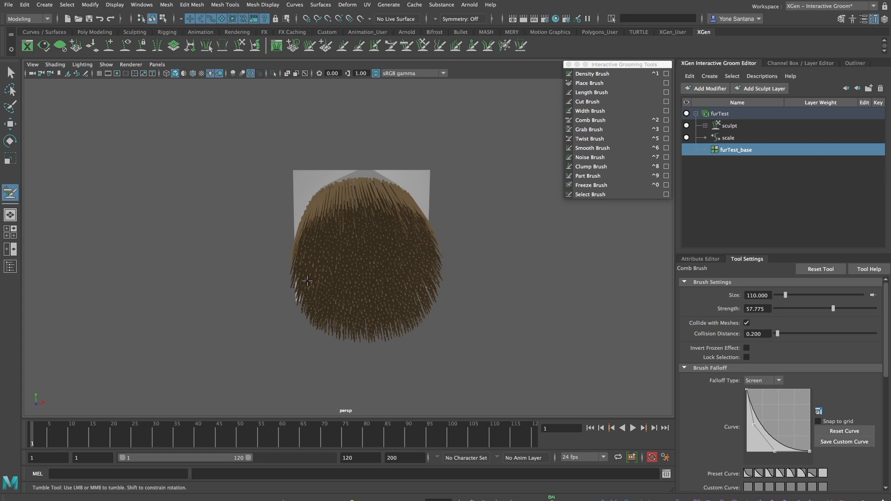
drag(306, 290, 309, 320)
drag(314, 189, 297, 340)
drag(305, 290, 306, 311)
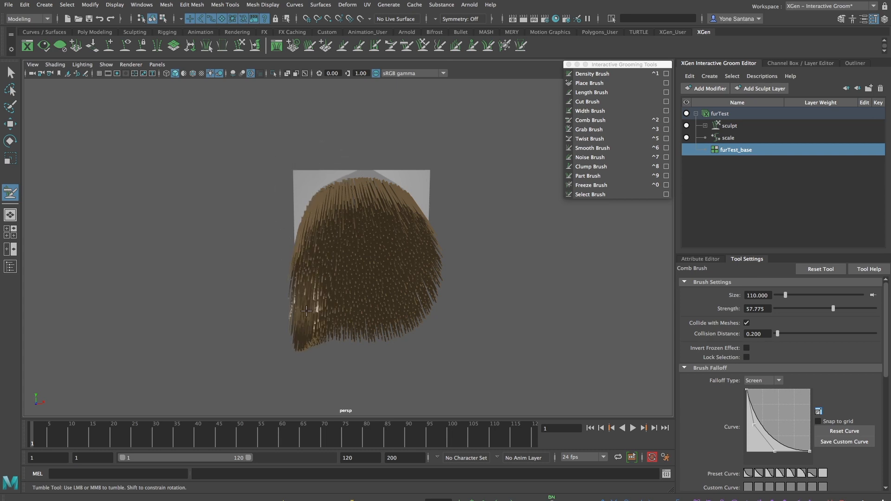
drag(304, 274, 304, 347)
mouse_move(313, 224)
mouse_down()
mouse_move(306, 295)
mouse_move(358, 265)
mouse_move(460, 229)
mouse_move(446, 318)
mouse_up()
mouse_move(480, 235)
mouse_down()
mouse_move(452, 316)
mouse_move(434, 285)
mouse_move(370, 231)
mouse_up()
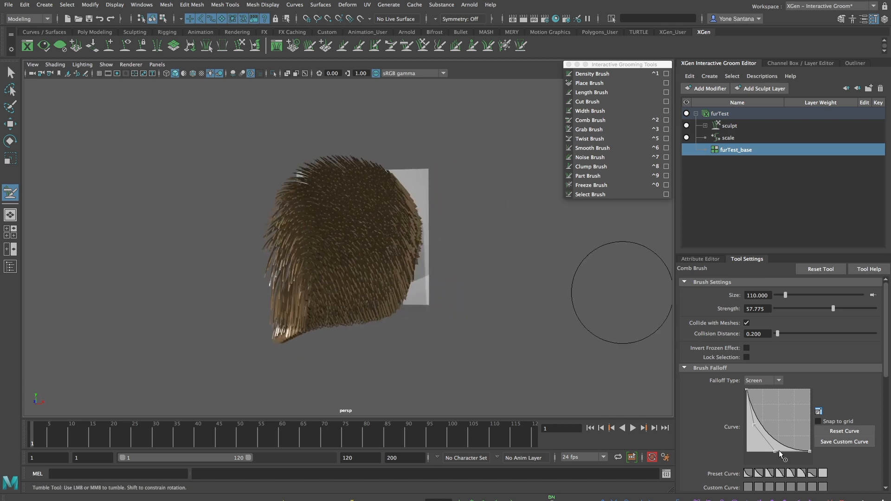
Apply the flat, full-strength falloff preset and comb the right side of the fur sample downward
click(822, 474)
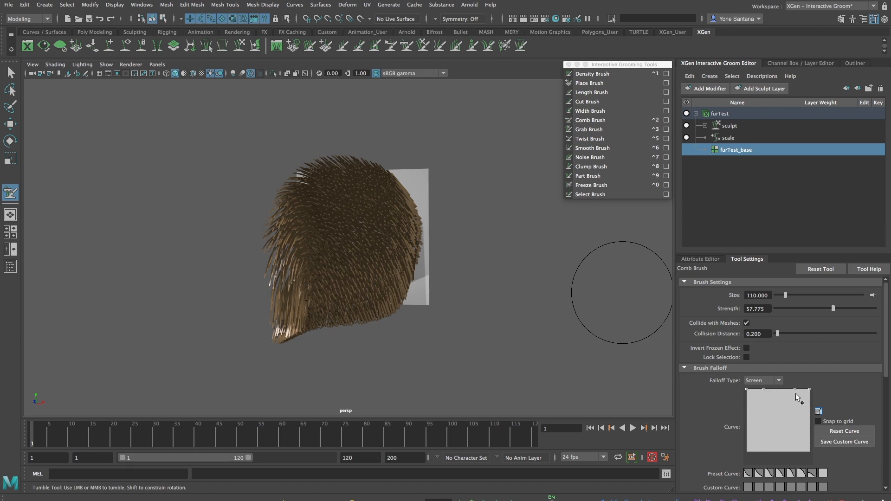
alt+drag(441, 248, 450, 248)
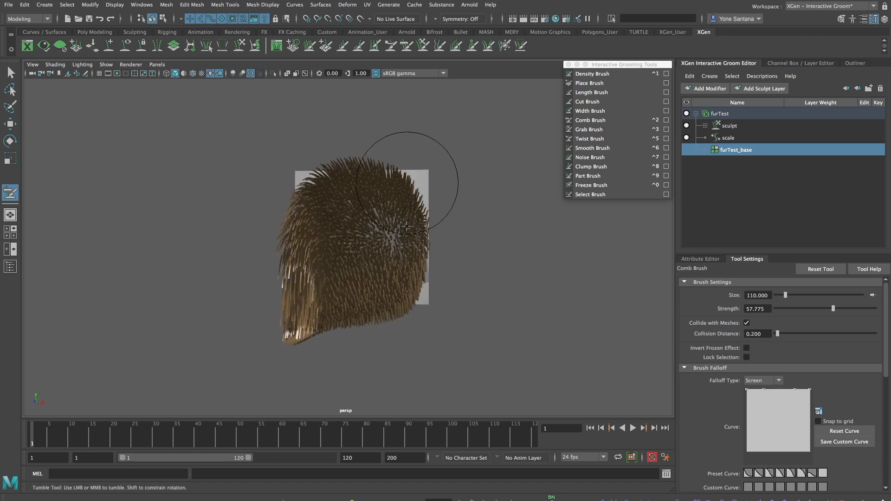
drag(408, 219, 414, 200)
drag(408, 264, 406, 315)
drag(411, 202, 408, 318)
Undo the comb strokes on the right side, and restore the smooth S-shaped preset as the brush falloff curve
alt+drag(403, 279, 280, 330)
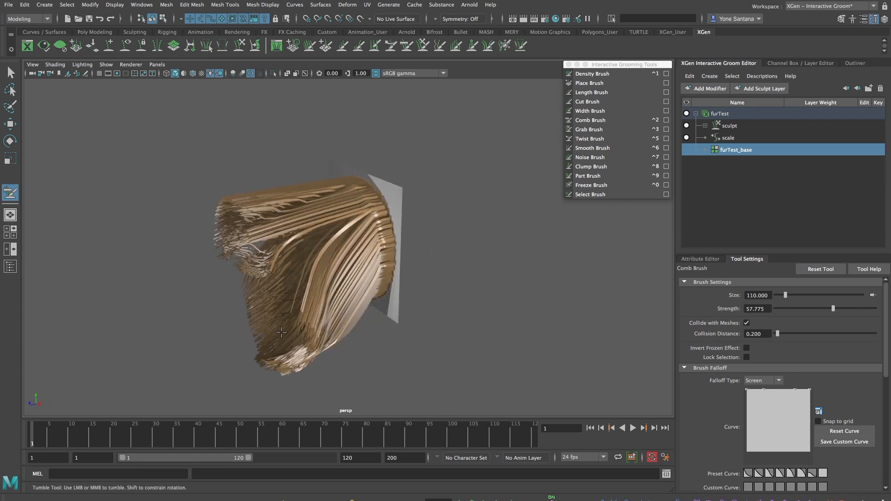
key(ctrl+z)
key(ctrl+z)
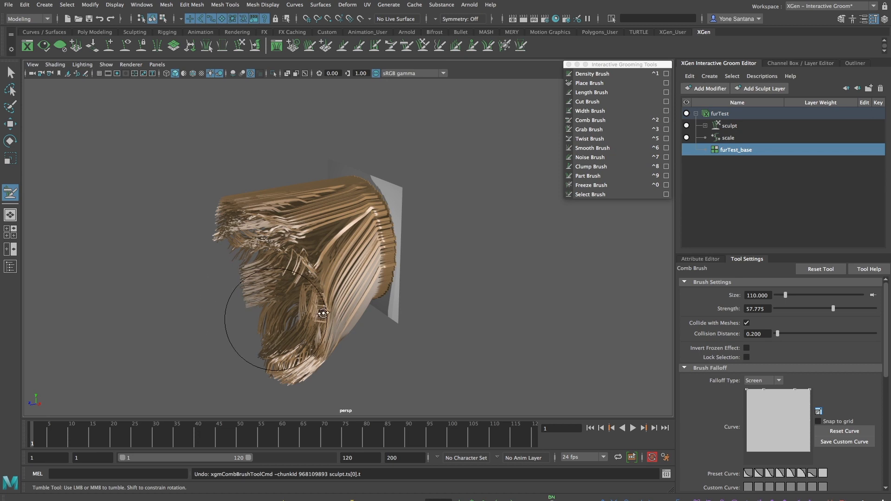
key(ctrl+z)
key(ctrl+z)
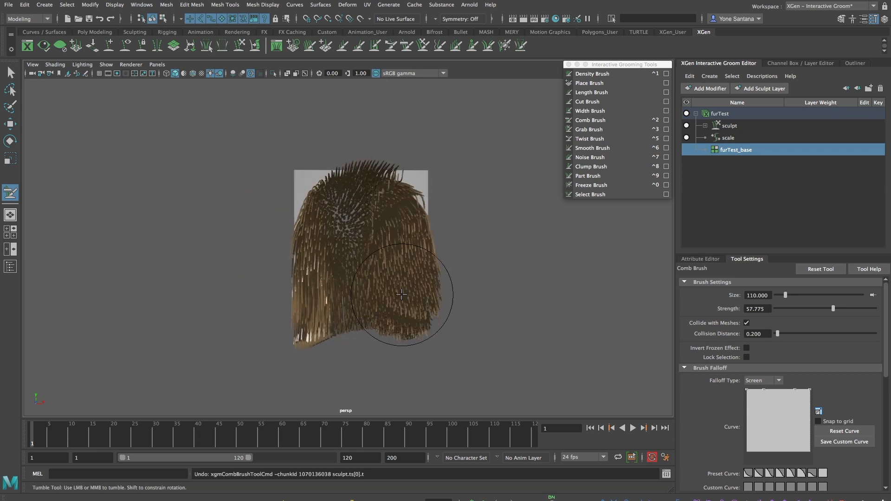
key(ctrl+z)
click(791, 474)
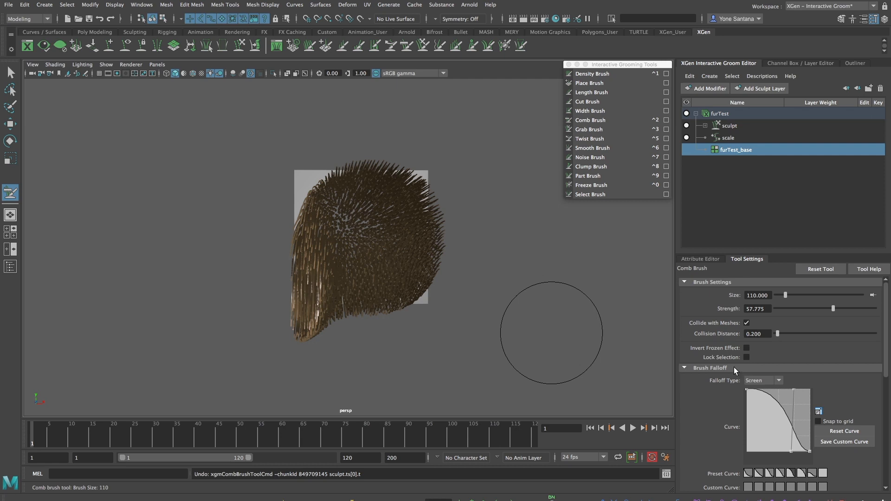
click(711, 368)
Undo the remaining comb strokes on the left side of the fur sample
drag(385, 241, 367, 278)
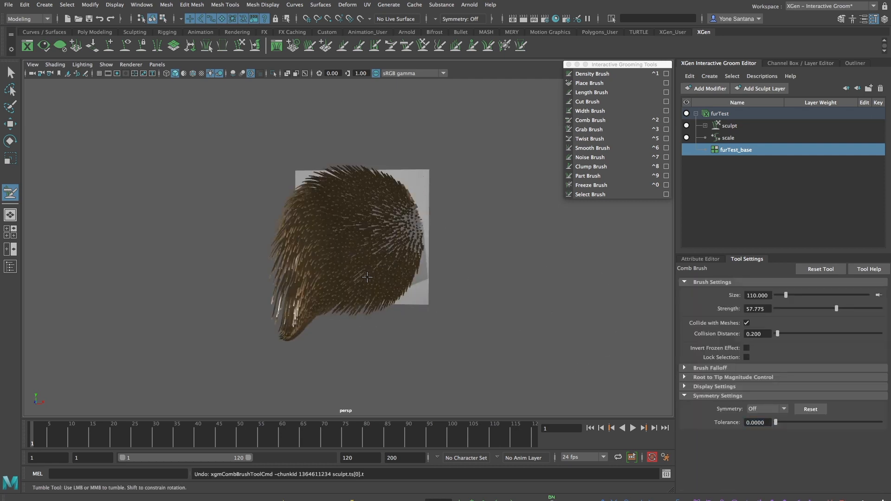
key(ctrl+z)
key(ctrl+z)
key(ctrl+z)
key(ctrl+z)
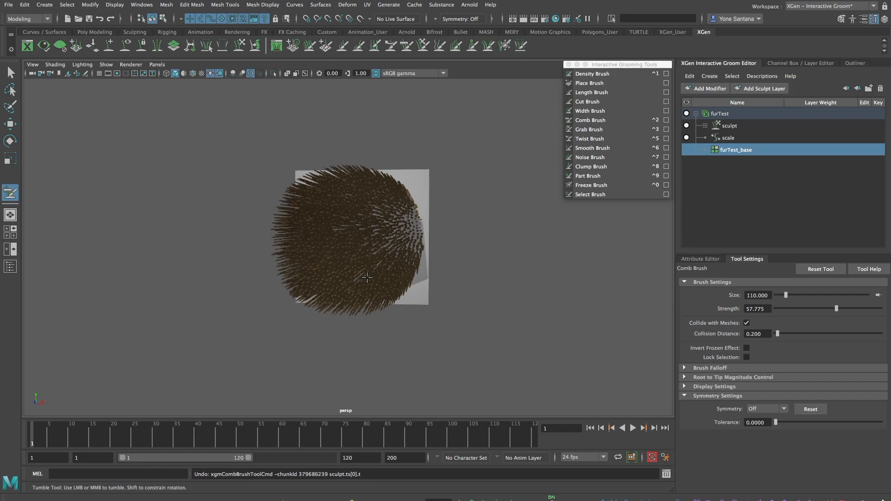
Expand the Root to Tip Magnitude Control and comb the fur downward using its gently rising magnitude curve
click(723, 377)
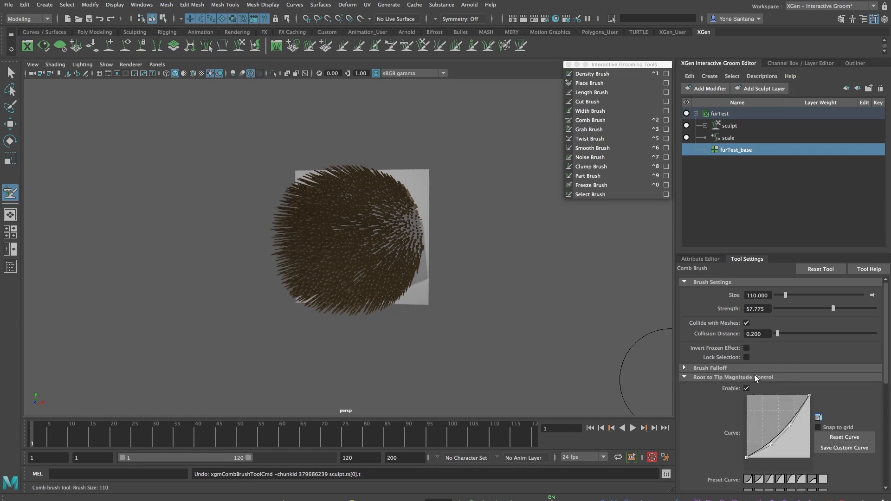
mouse_move(441, 321)
alt+mouse_down()
mouse_move(472, 318)
mouse_move(469, 331)
alt+mouse_up()
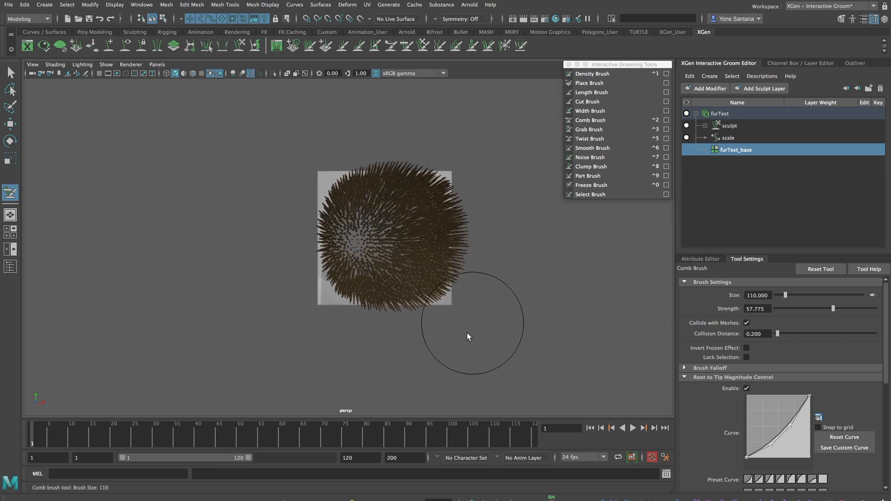
scroll(762, 433, down, 3)
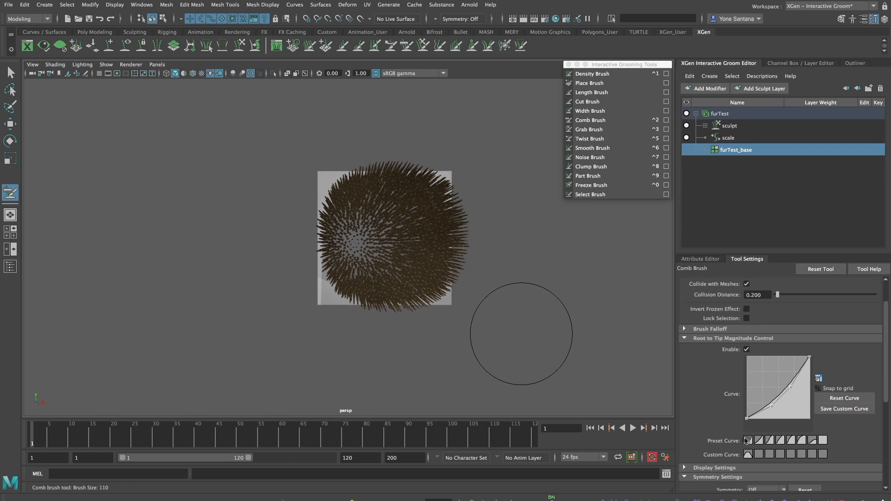
drag(747, 419, 747, 417)
mouse_move(398, 301)
alt+mouse_down()
mouse_move(319, 189)
mouse_move(357, 209)
mouse_move(412, 208)
mouse_move(398, 298)
mouse_move(461, 305)
alt+mouse_up()
drag(476, 339, 449, 355)
mouse_move(486, 251)
mouse_down()
mouse_move(466, 320)
mouse_move(425, 340)
mouse_up()
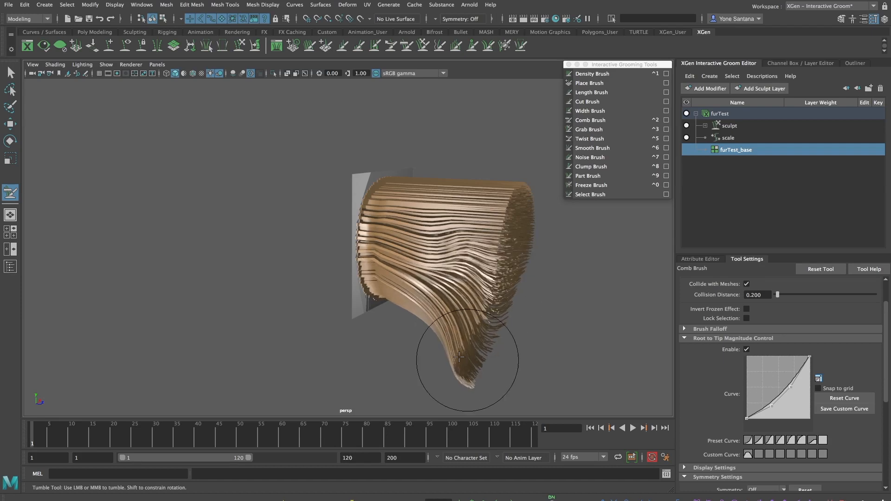
mouse_move(367, 269)
mouse_down()
mouse_move(391, 291)
mouse_move(492, 285)
mouse_up()
mouse_move(376, 284)
mouse_down()
mouse_move(485, 281)
mouse_move(539, 309)
mouse_move(421, 308)
mouse_up()
Undo the comb strokes made with the rising root-to-tip curve
key(ctrl+z)
key(ctrl+z)
key(ctrl+z)
key(ctrl+z)
key(ctrl+z)
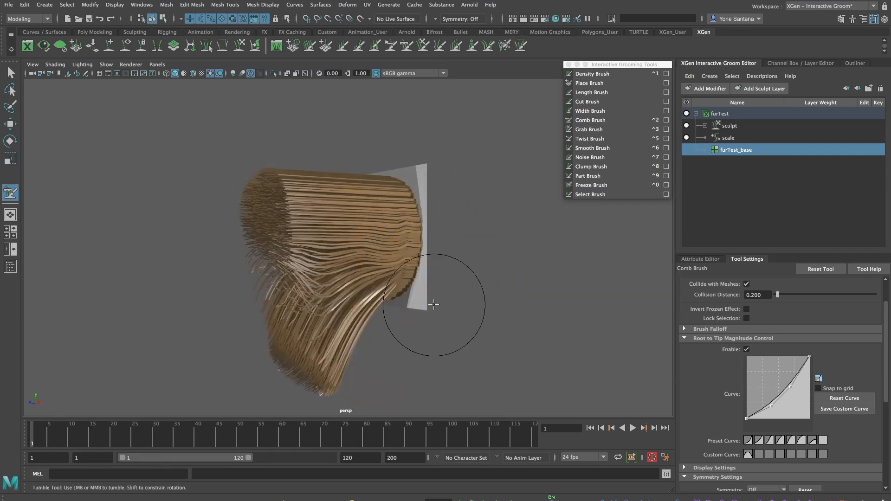
key(ctrl+z)
Apply the flat, full-strength root-to-tip preset and comb both sides of the fur sample downward from the side views
click(824, 443)
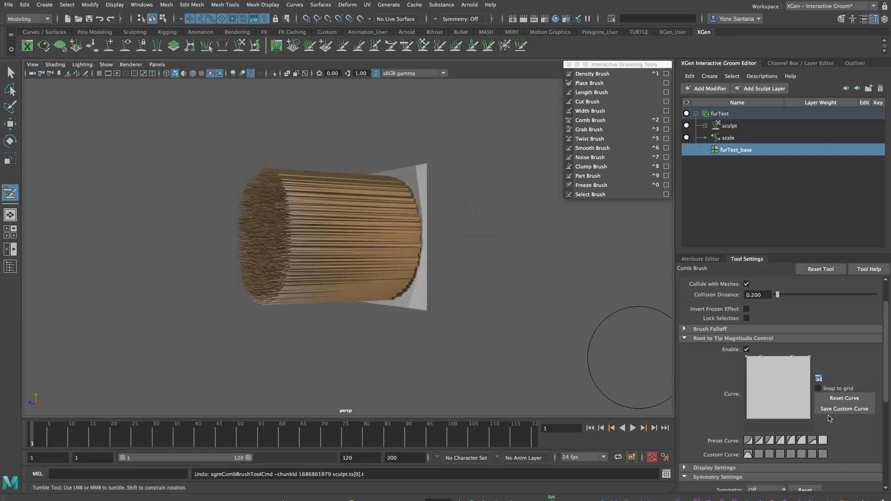
alt+drag(408, 268, 399, 267)
drag(385, 193, 374, 292)
drag(351, 205, 344, 304)
drag(329, 215, 331, 323)
drag(322, 289, 327, 346)
alt+drag(373, 307, 449, 306)
drag(412, 184, 427, 369)
drag(425, 259, 419, 340)
alt+drag(454, 312, 371, 312)
Undo the full-strength comb strokes and reshape the root-to-tip curve into an arch with zero magnitude at root and tip
key(ctrl+z)
key(ctrl+z)
key(ctrl+z)
key(ctrl+z)
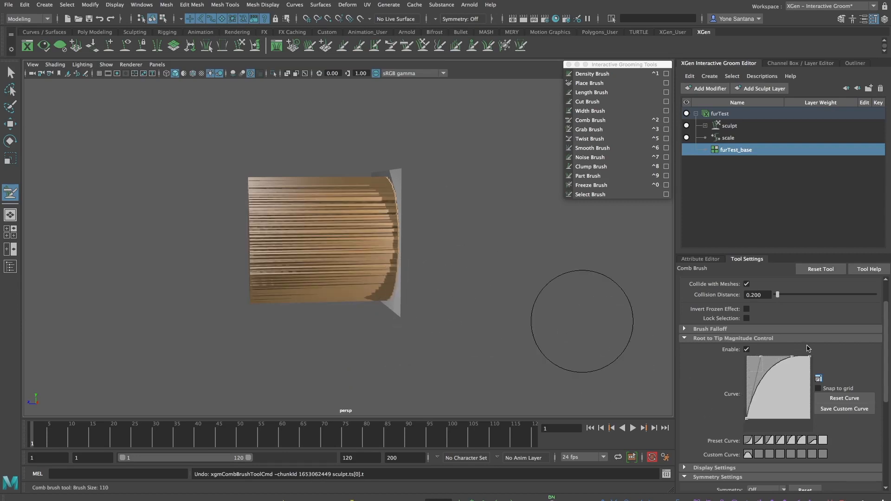
drag(810, 357, 799, 425)
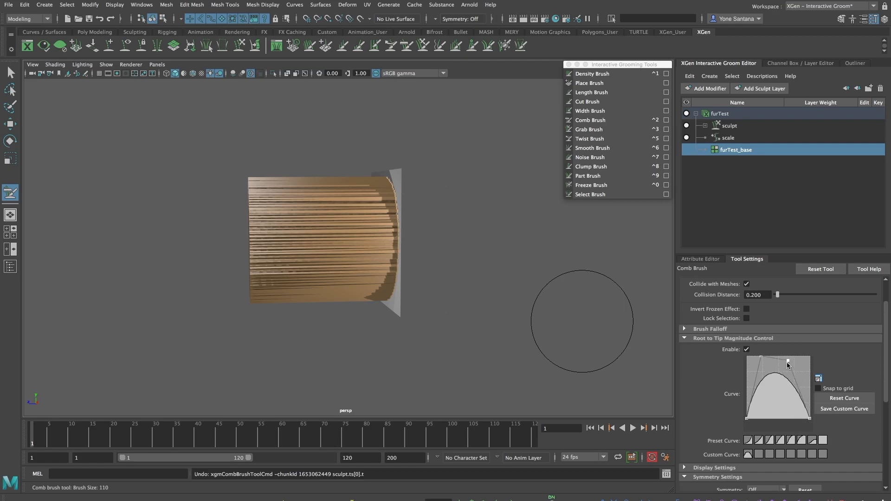
drag(804, 393, 753, 388)
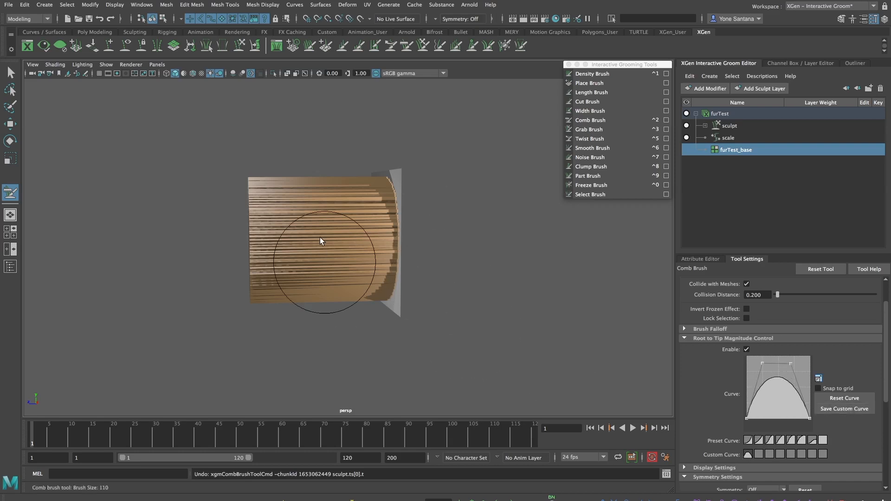
Comb the fur downward from the side and front using the arch-shaped root-to-tip curve
drag(380, 187, 378, 285)
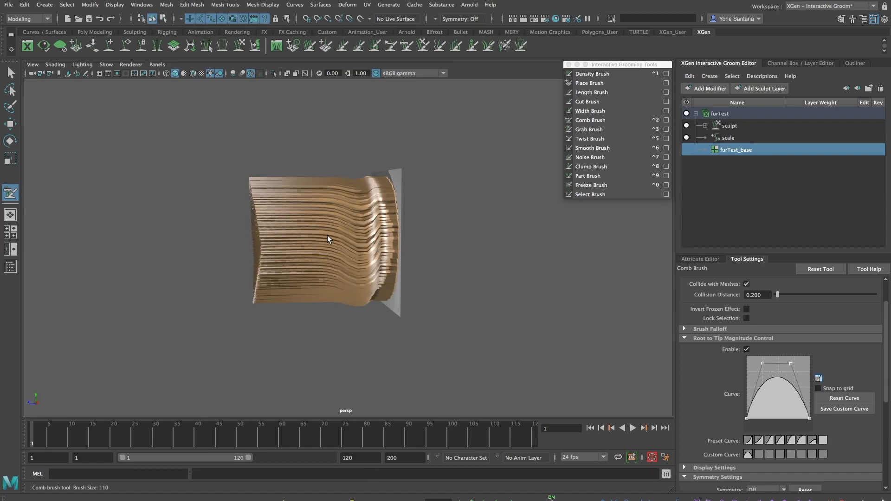
drag(327, 231, 331, 291)
drag(288, 211, 291, 290)
mouse_move(341, 238)
mouse_down()
mouse_move(342, 325)
mouse_move(406, 307)
mouse_move(394, 280)
mouse_move(366, 306)
mouse_move(327, 321)
mouse_move(334, 261)
mouse_up()
drag(337, 229, 339, 292)
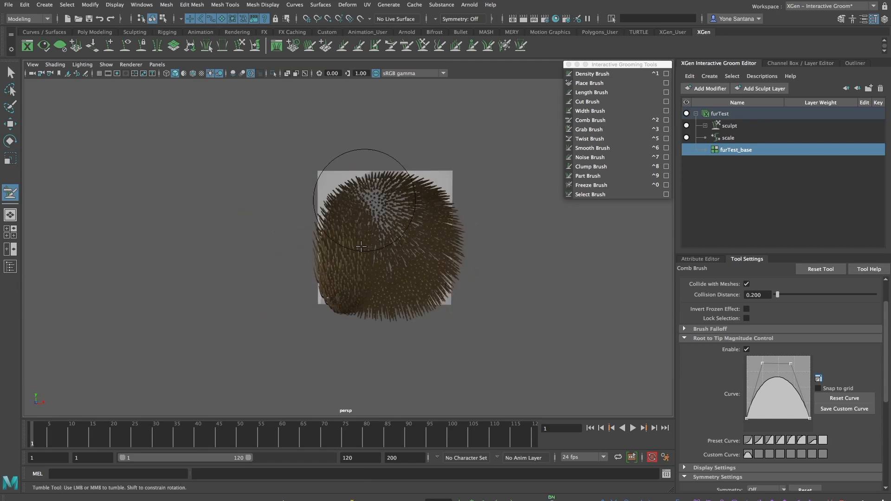
drag(358, 248, 362, 309)
drag(393, 219, 394, 304)
mouse_move(371, 334)
alt+mouse_down()
mouse_move(437, 327)
mouse_move(385, 242)
alt+mouse_up()
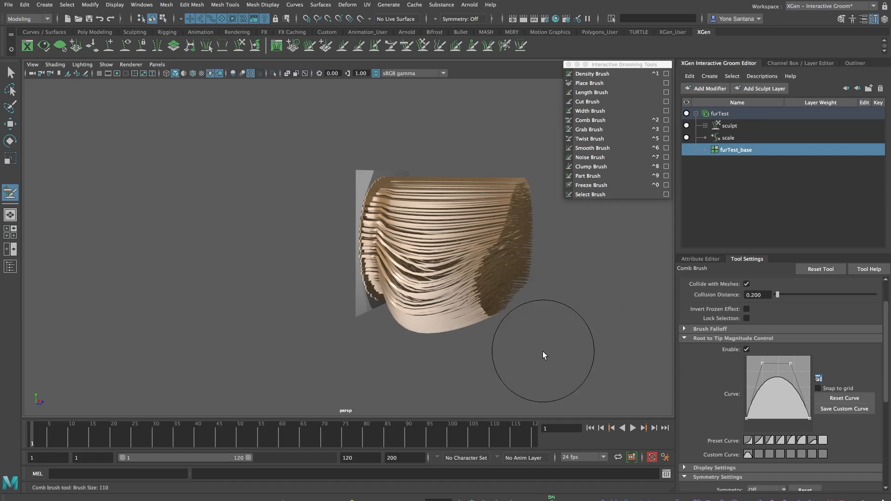
Undo the strokes combed with the arch-shaped curve, and collapse the Root to Tip Magnitude Control
key(ctrl+z)
key(ctrl+z)
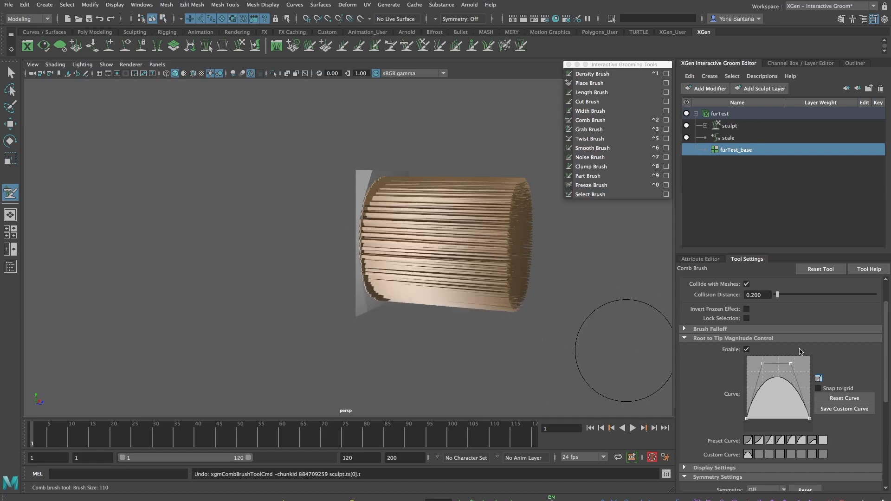
click(707, 340)
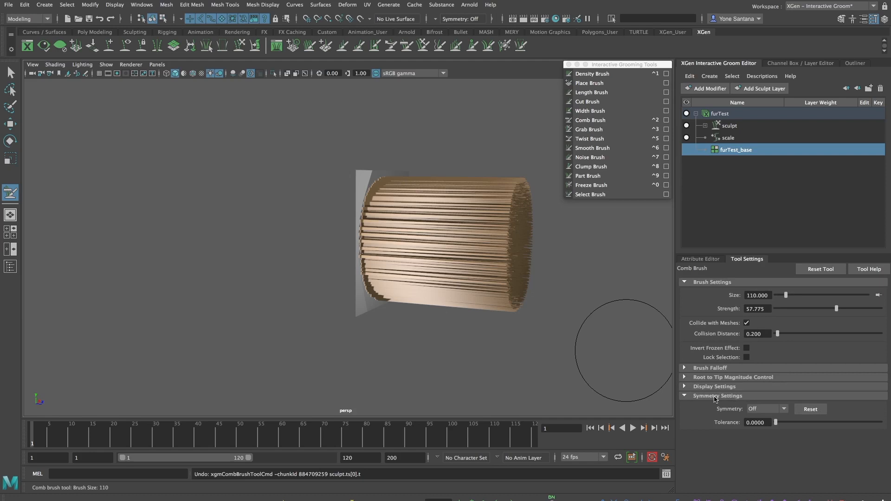
Set the Comb Brush symmetry to World X, and select it again from the brush options in the viewport
click(783, 410)
click(774, 460)
mouse_move(464, 302)
alt+mouse_down()
mouse_move(428, 305)
mouse_move(388, 288)
alt+mouse_up()
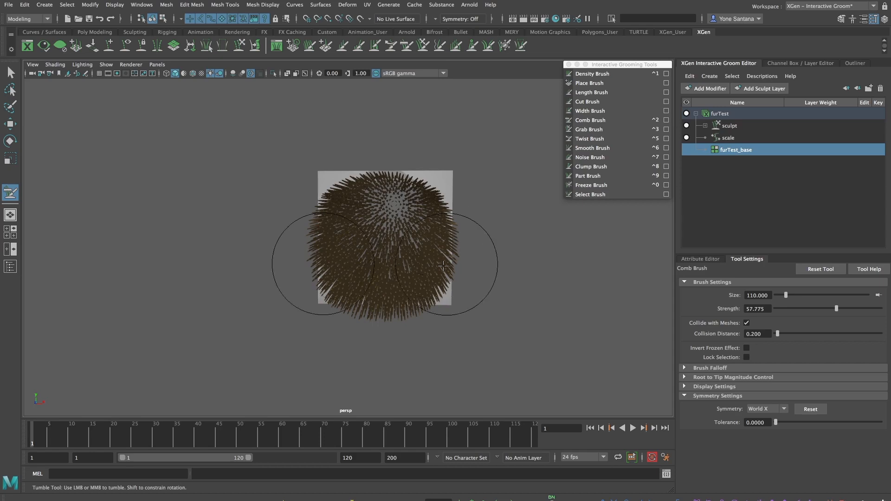
right_click(423, 233)
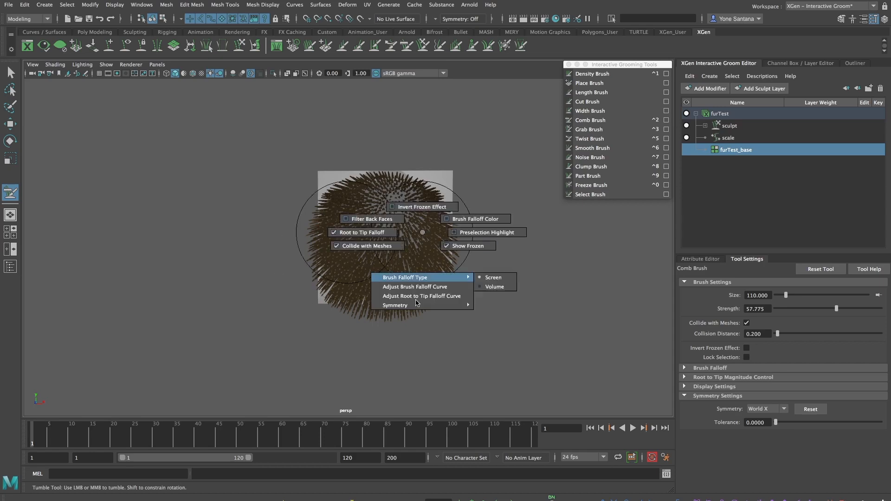
mouse_move(419, 308)
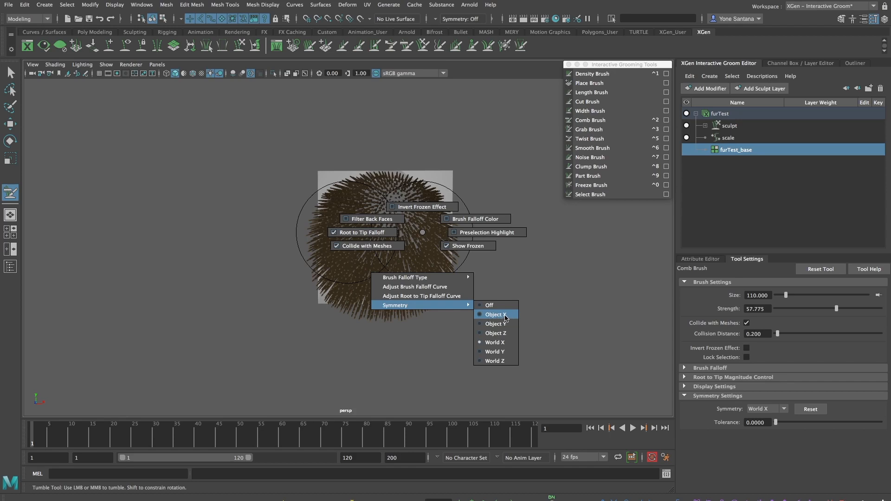
click(508, 347)
alt+drag(391, 239, 339, 226)
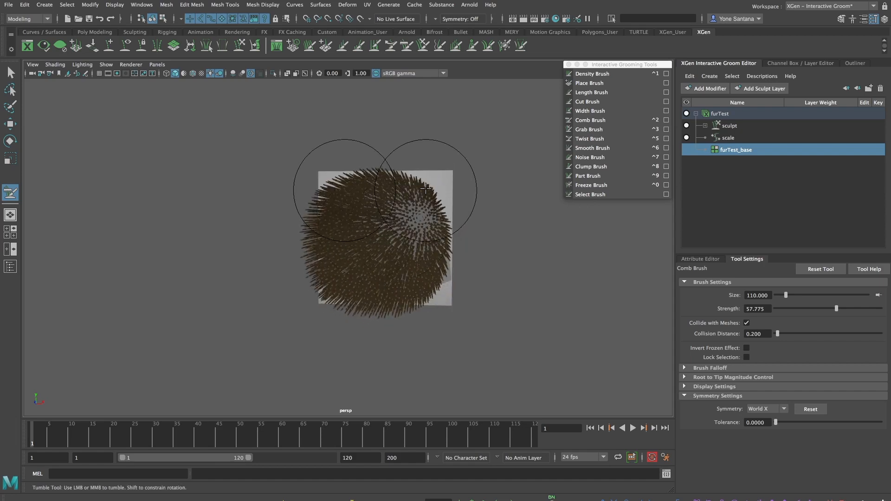
Try combing one side of the fur sample downward with World X symmetry, and undo the mirrored strokes
drag(428, 214, 422, 284)
drag(427, 231, 421, 279)
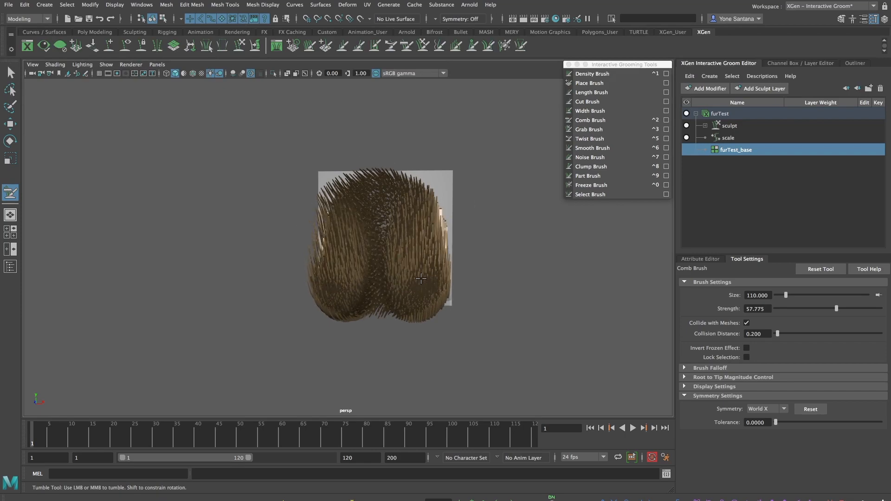
key(ctrl+z)
key(ctrl+z)
key(ctrl+z)
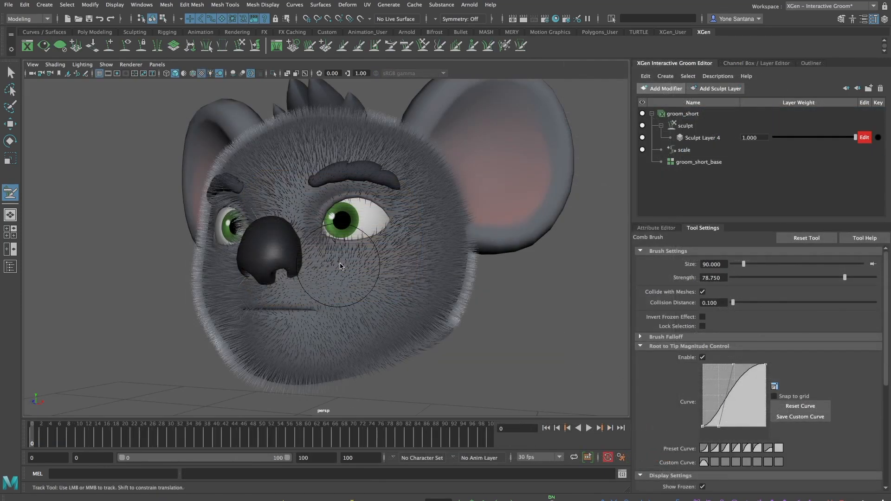
Toggle the Comb Brush's Filter Back Faces option on the koala head's short fur groom
right_click(340, 264)
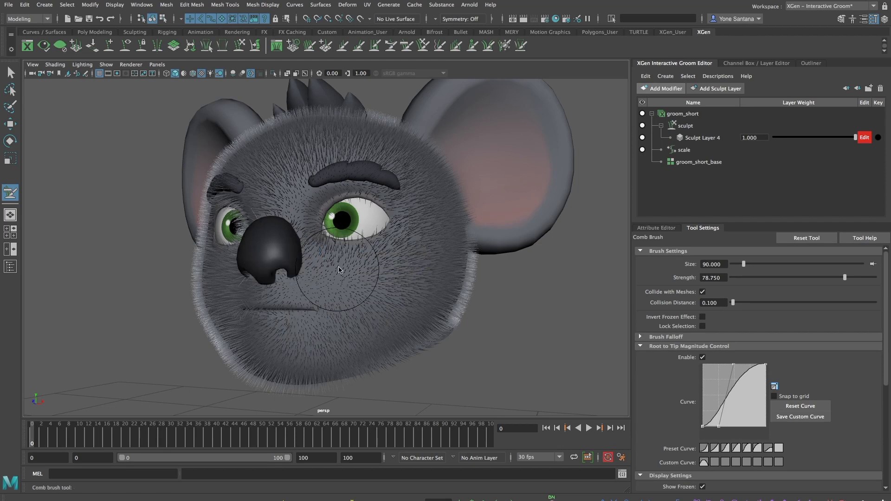
right_click(337, 269)
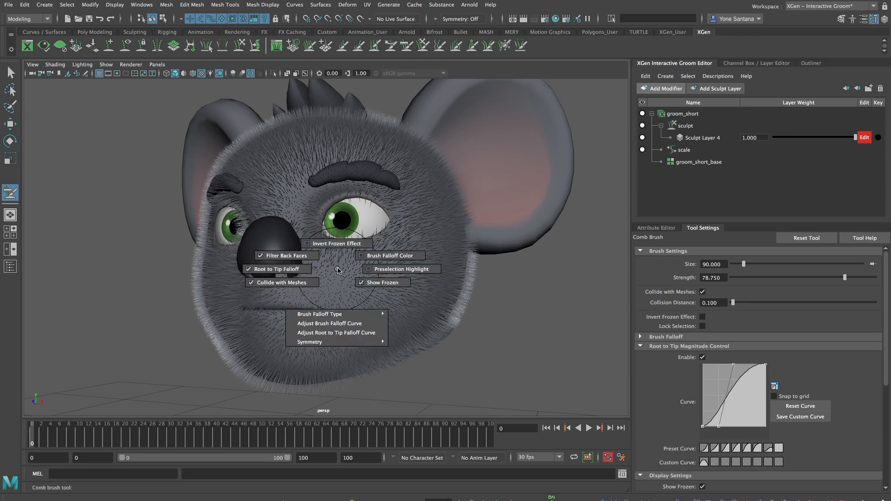
click(306, 257)
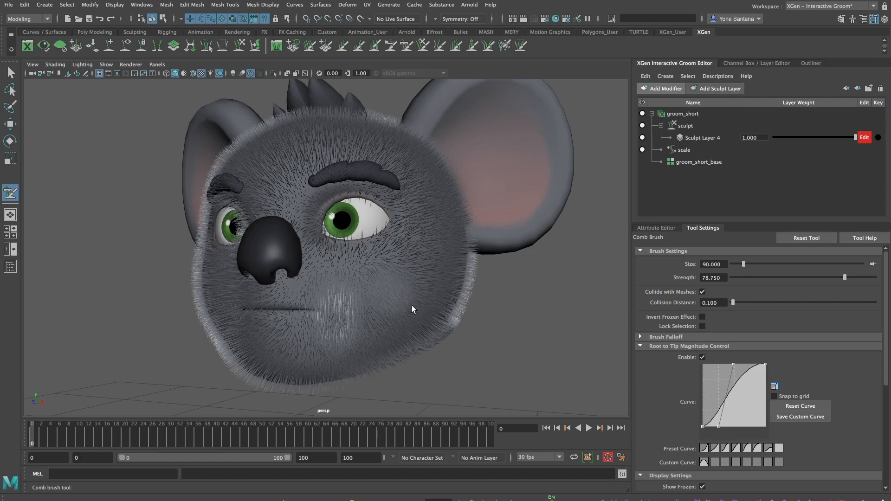
Try combing the koala's cheek fur back toward the jaw, undo the strokes, and inspect the head in profile
drag(389, 290, 433, 322)
drag(329, 261, 272, 269)
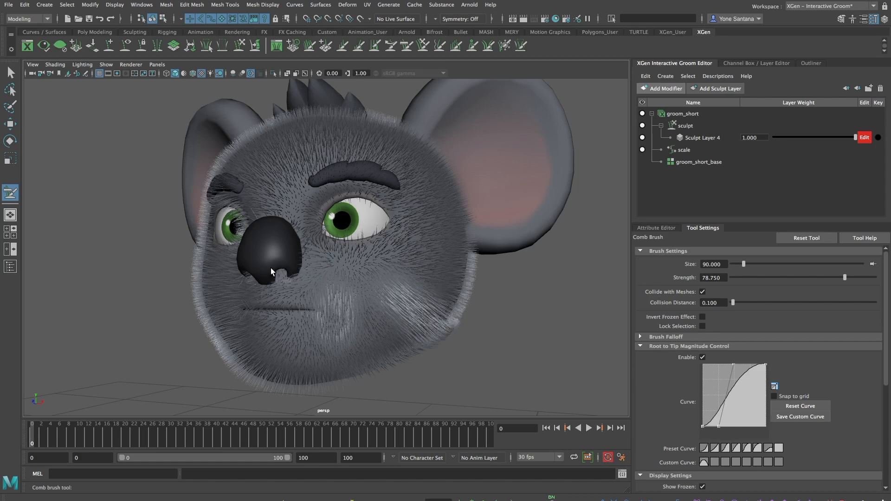
alt+drag(501, 317, 413, 320)
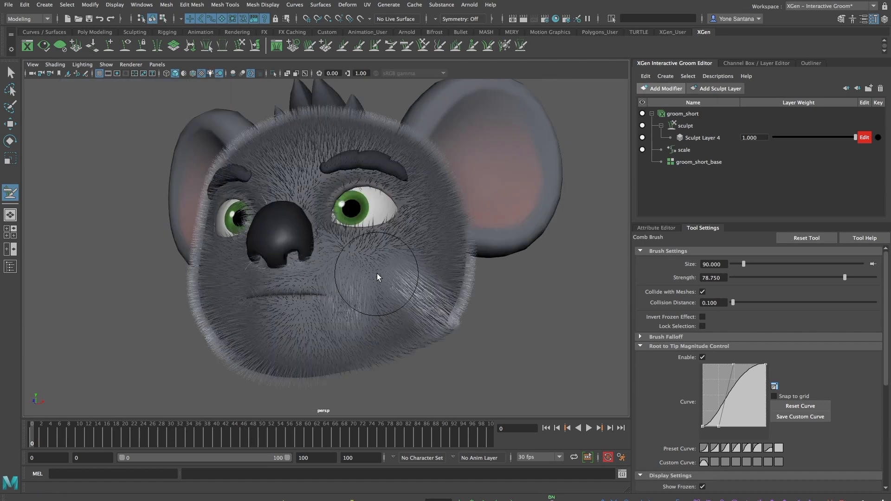
key(ctrl+z)
mouse_move(360, 302)
alt+mouse_down()
mouse_move(289, 319)
mouse_move(315, 318)
alt+mouse_up()
alt+middle_drag(315, 318, 310, 319)
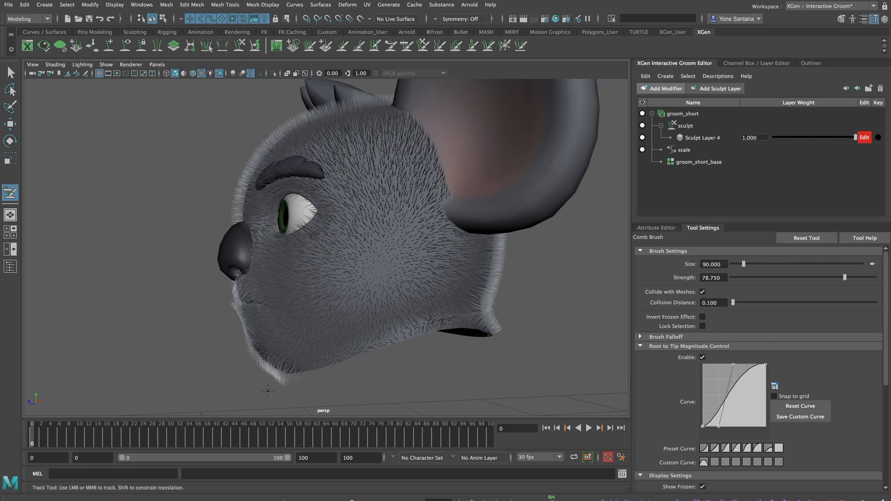
alt+drag(245, 388, 312, 383)
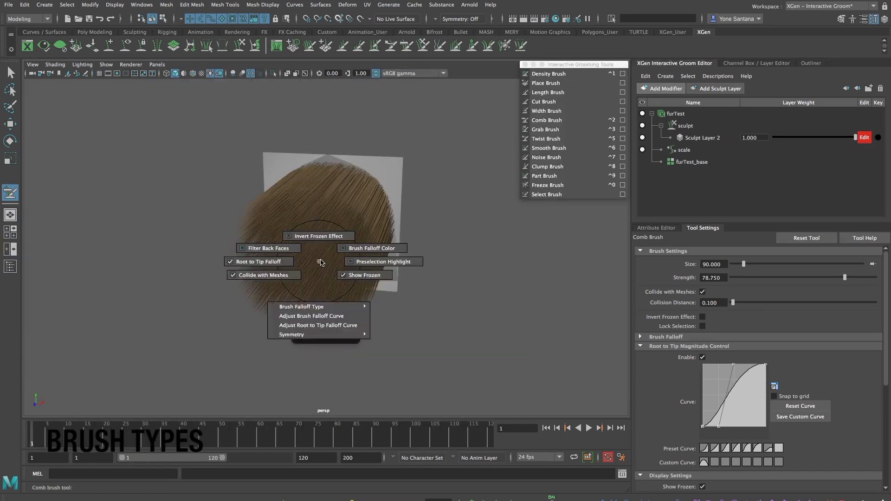
Enable Filter Back Faces for the Comb Brush on furTest and set its symmetry to World X
right_drag(320, 261, 285, 250)
right_click(337, 256)
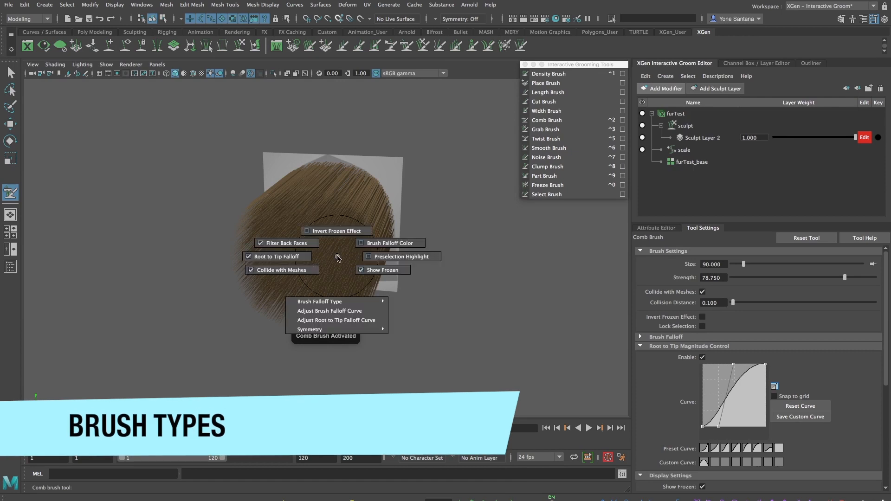
mouse_move(384, 329)
click(410, 367)
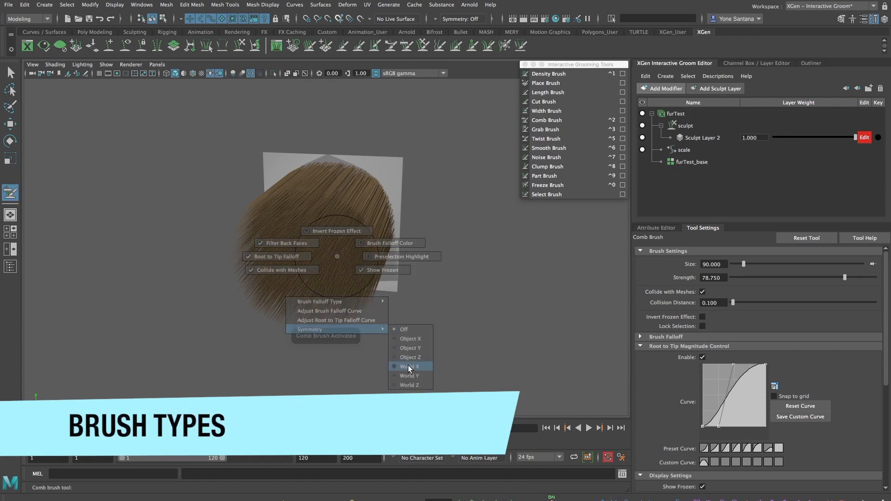
alt+drag(369, 302, 367, 302)
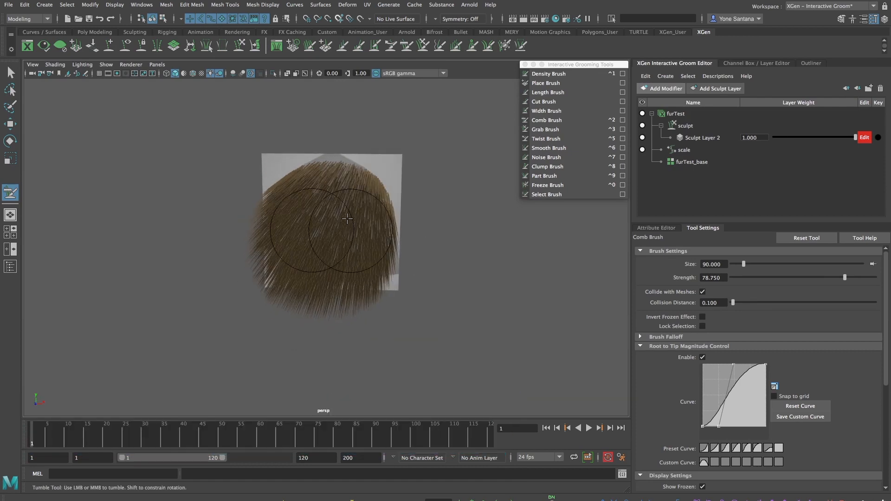
Enlarge the Comb Brush to 187 and comb the whole fur sample downward with mirrored strokes
drag(358, 202, 358, 274)
alt+drag(356, 307, 357, 300)
mouse_move(348, 229)
mouse_down()
mouse_move(345, 255)
mouse_move(340, 238)
mouse_up()
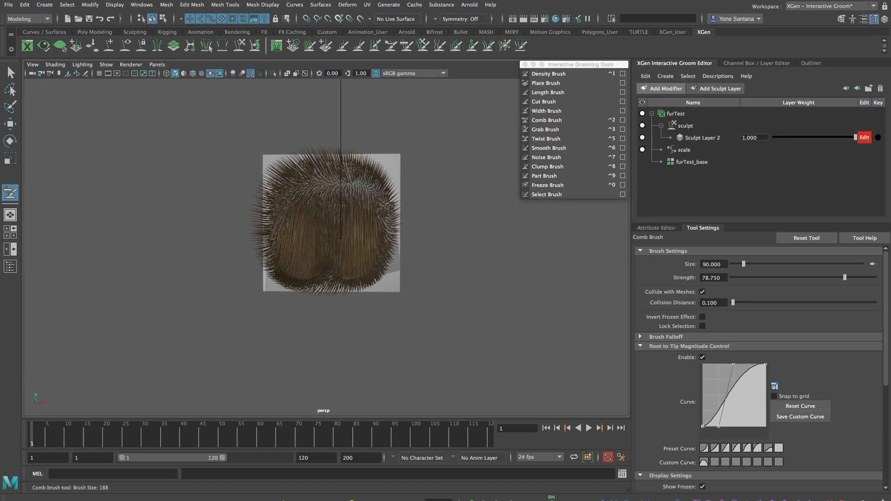
drag(339, 165, 358, 304)
mouse_move(408, 330)
alt+mouse_down()
mouse_move(377, 345)
mouse_move(378, 336)
alt+mouse_up()
alt+middle_drag(378, 336, 379, 276)
mouse_move(334, 186)
mouse_down()
mouse_move(364, 274)
mouse_move(242, 249)
mouse_move(213, 195)
mouse_move(235, 164)
mouse_up()
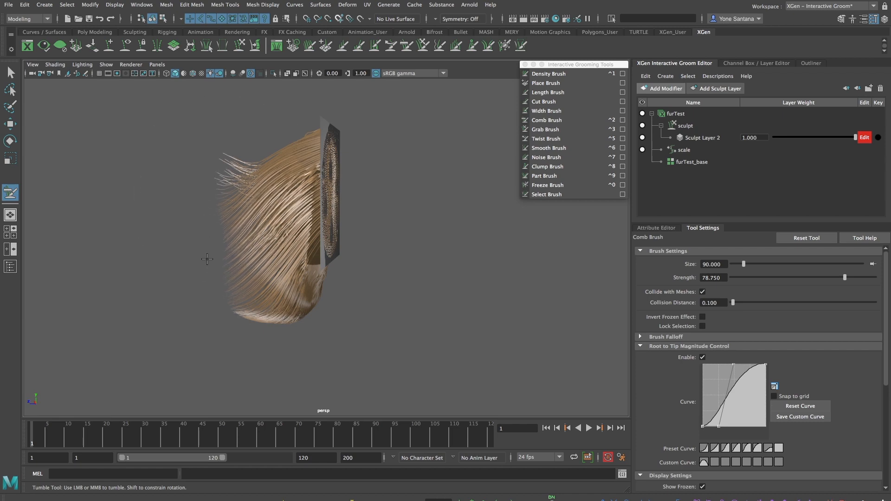
alt+drag(214, 297, 344, 325)
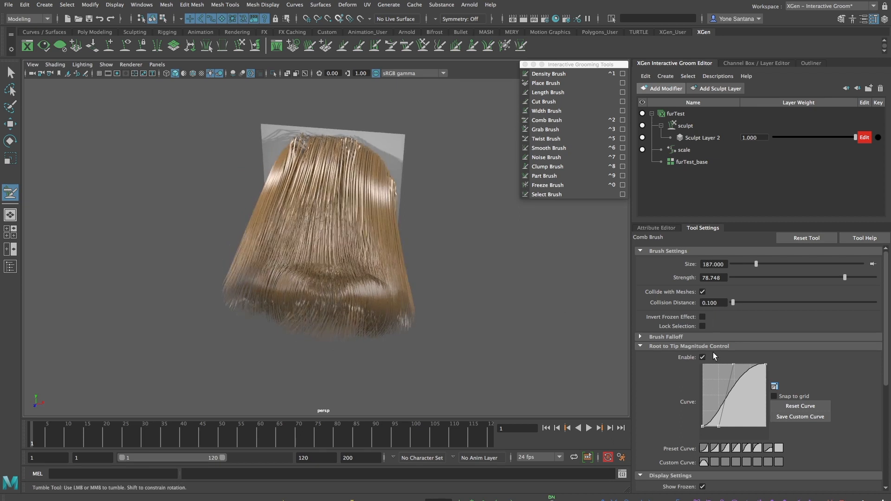
Apply the gently rising concave preset to the root-to-tip curve and comb the fur's lower ends into an outward flare
click(715, 449)
alt+drag(378, 332, 270, 200)
alt+drag(228, 169, 243, 232)
mouse_move(349, 327)
alt+mouse_down()
mouse_move(404, 325)
mouse_move(391, 316)
mouse_move(405, 305)
mouse_move(431, 332)
alt+mouse_up()
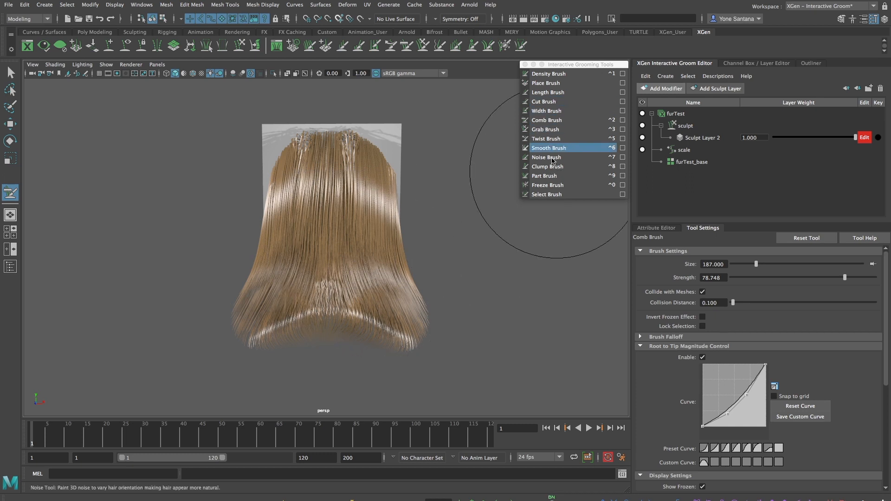
Activate the Part Brush, set its size to 168, and check its Brush Falloff settings
click(558, 177)
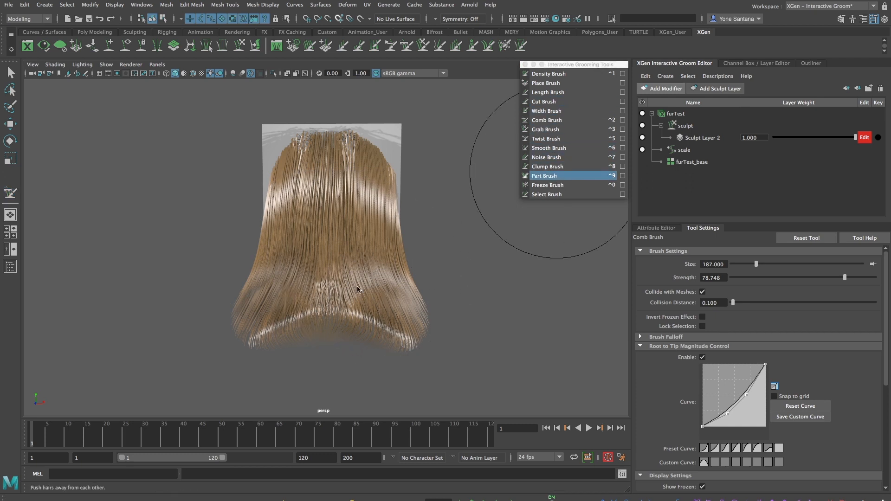
right_click(344, 228)
mouse_move(344, 229)
right_down()
mouse_move(349, 282)
mouse_move(344, 228)
right_up()
key(b)
drag(327, 212, 384, 212)
click(693, 339)
click(694, 339)
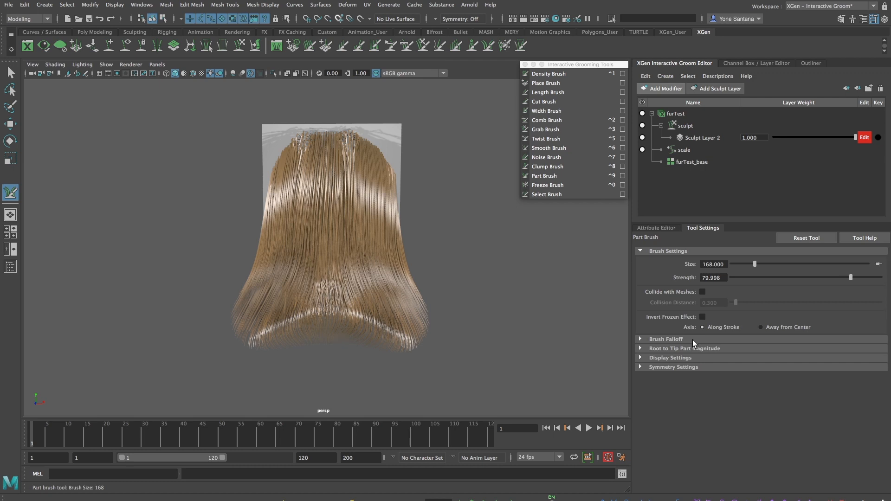
Apply the second preset curve to the Part brush's root-to-tip magnitude and part the hair down its centre
click(695, 349)
click(716, 452)
alt+drag(378, 300, 376, 290)
alt+middle_drag(376, 290, 379, 303)
drag(333, 157, 328, 301)
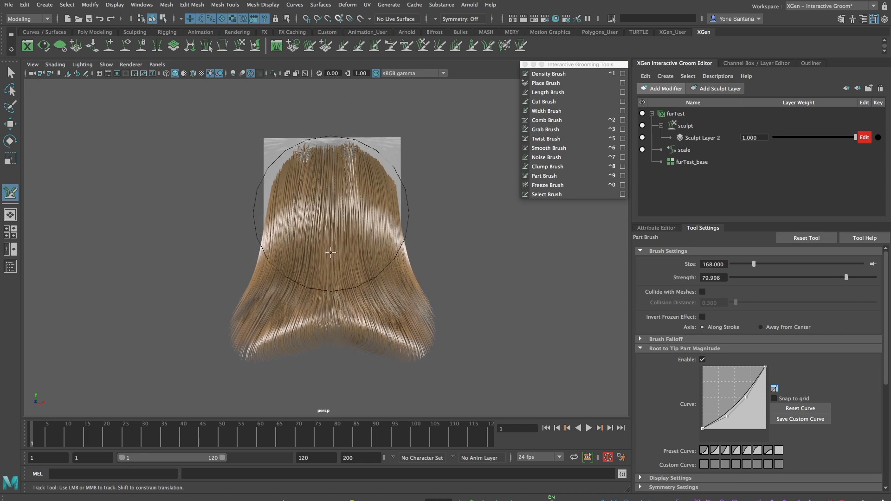
mouse_move(334, 302)
alt+mouse_down()
mouse_move(334, 313)
mouse_move(333, 289)
alt+mouse_up()
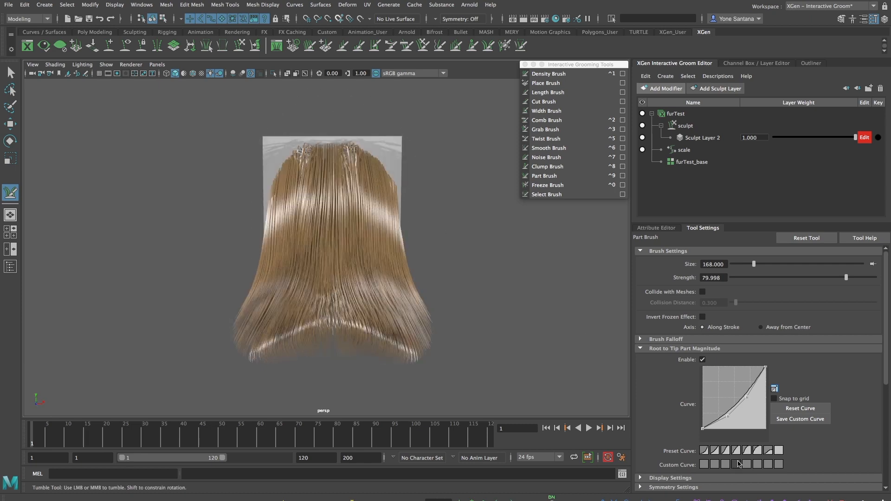
Switch the root-to-tip part magnitude to the flat, full-strength preset and part the hair repeatedly down the middle
click(779, 451)
drag(331, 163, 329, 260)
drag(330, 182, 329, 291)
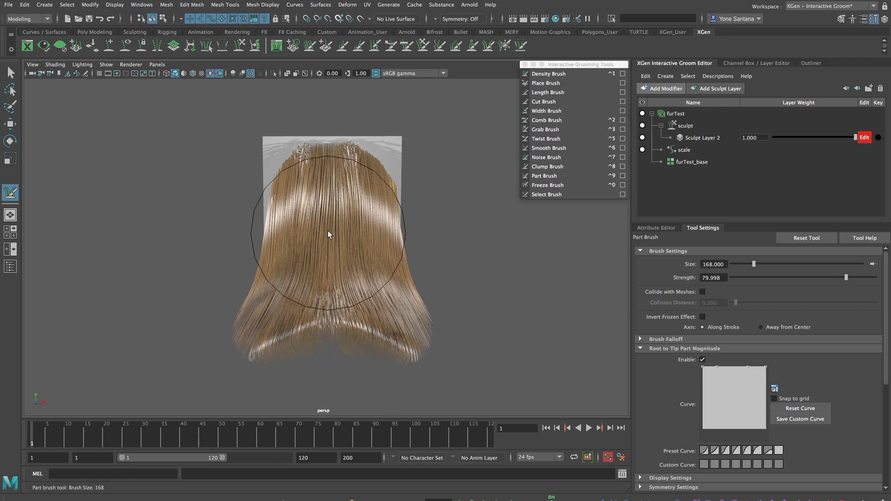
drag(327, 231, 331, 324)
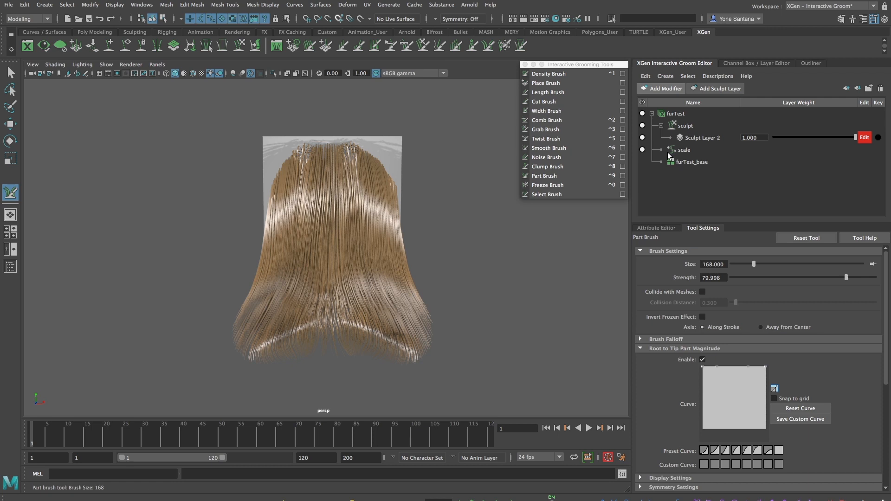
Add a new sculpt layer under the sculpt modifier and make it the layer being edited
click(717, 89)
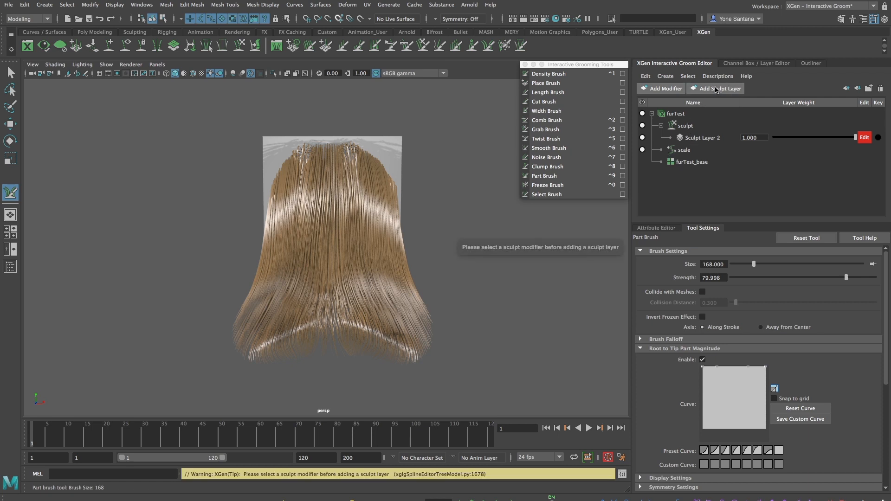
click(685, 126)
click(726, 88)
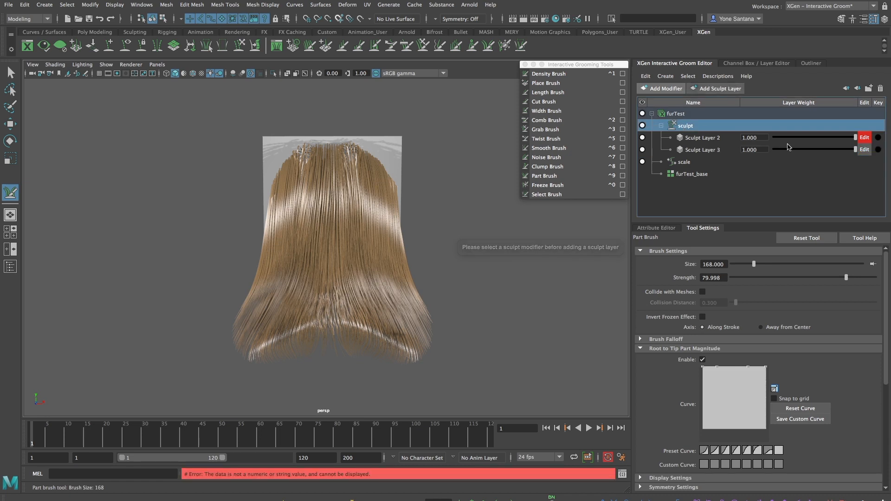
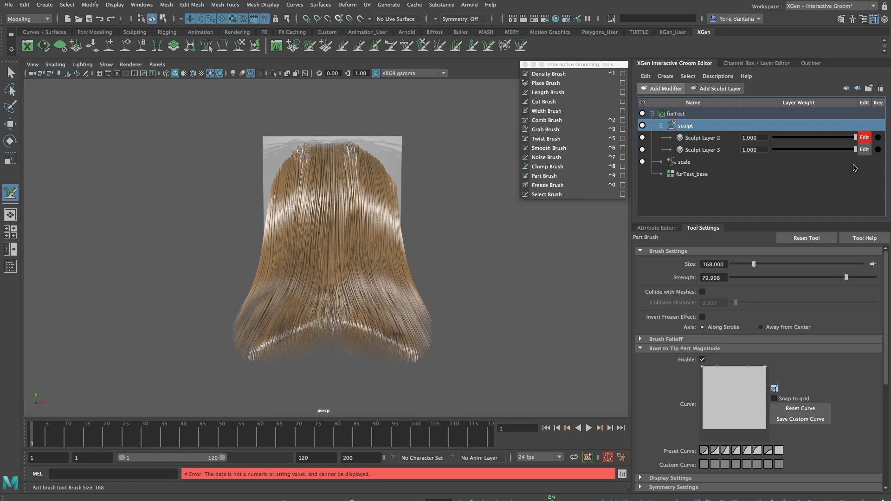
click(863, 150)
click(865, 150)
click(865, 150)
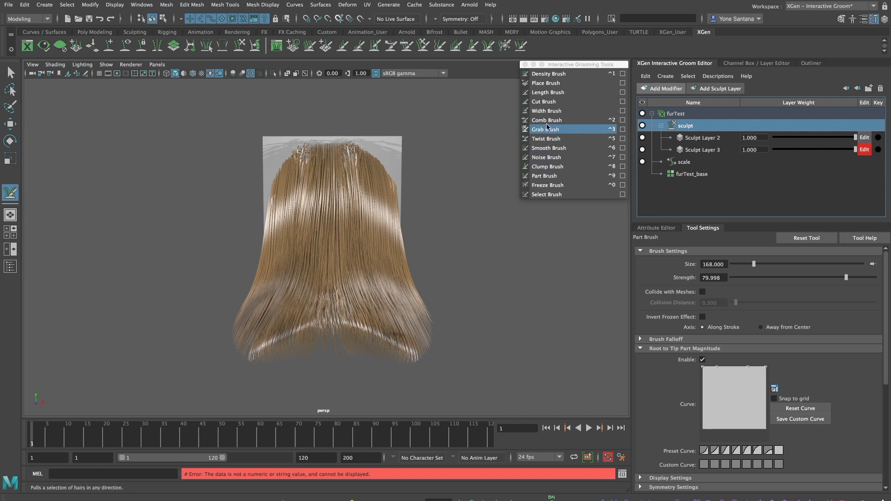
Resize the Grab brush to 150 and pull the lower right hair outward
key(ctrl+3)
key(b)
drag(373, 324, 424, 346)
mouse_move(425, 344)
alt+middle_down()
mouse_move(436, 303)
mouse_move(446, 305)
alt+middle_up()
mouse_move(394, 328)
mouse_down()
mouse_move(464, 338)
mouse_move(468, 287)
mouse_move(488, 295)
mouse_up()
Turn off Preserve Length for the Grab brush and reshape the hair's sides and ends from the front and side
click(703, 326)
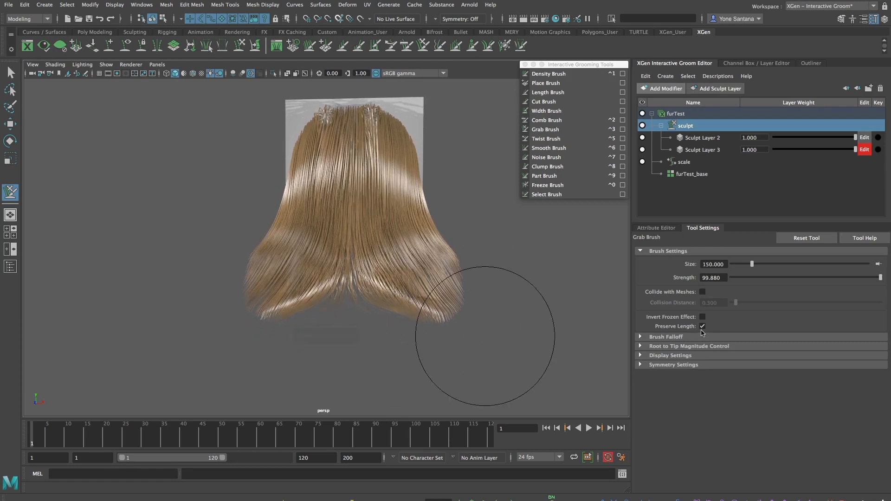
mouse_move(378, 313)
mouse_down()
mouse_move(406, 328)
mouse_move(455, 256)
mouse_move(443, 302)
mouse_up()
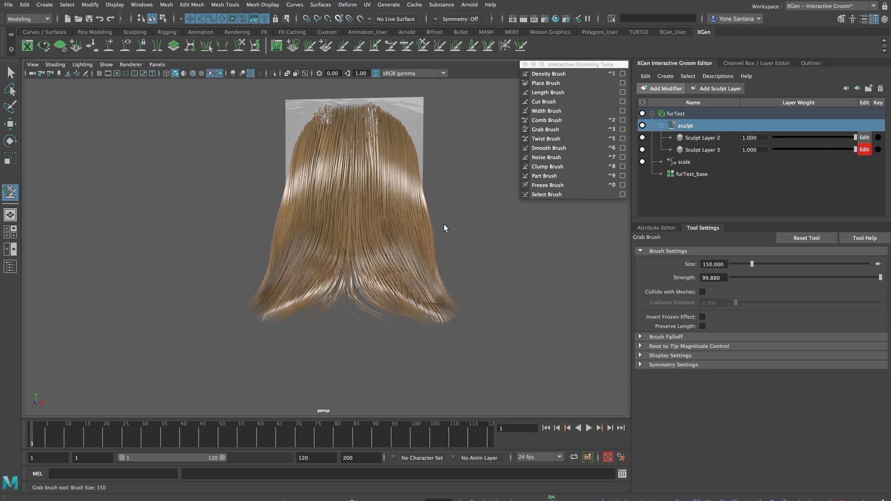
drag(438, 232, 411, 238)
mouse_move(452, 322)
mouse_down()
mouse_move(481, 344)
mouse_move(509, 344)
mouse_move(400, 334)
mouse_move(376, 367)
mouse_move(420, 331)
mouse_up()
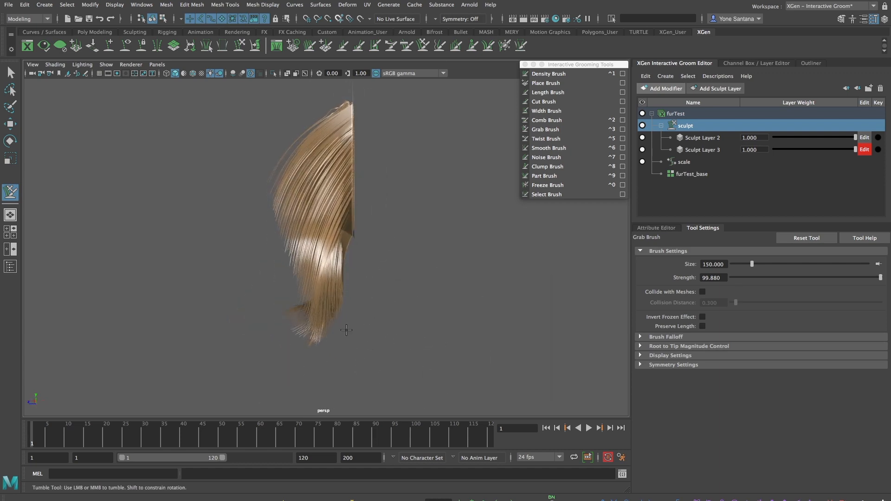
mouse_move(294, 359)
mouse_down()
mouse_move(249, 342)
mouse_move(271, 365)
mouse_move(257, 363)
mouse_up()
alt+drag(320, 355, 414, 362)
alt+right_drag(420, 324, 378, 320)
alt+middle_drag(379, 320, 382, 325)
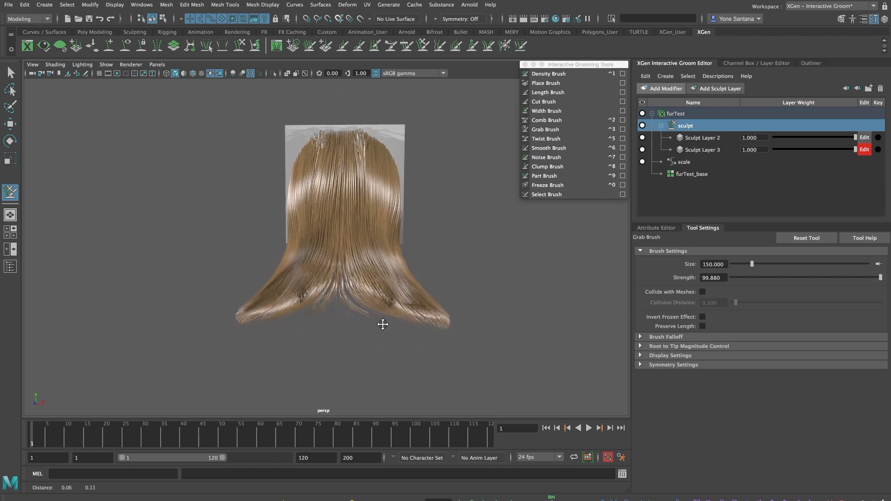
Freeze the left half of the hair with the Freeze brush, inverting the frozen region and inverting it back
click(553, 184)
mouse_move(320, 277)
mouse_down()
mouse_move(312, 252)
mouse_move(286, 245)
mouse_move(315, 262)
mouse_up()
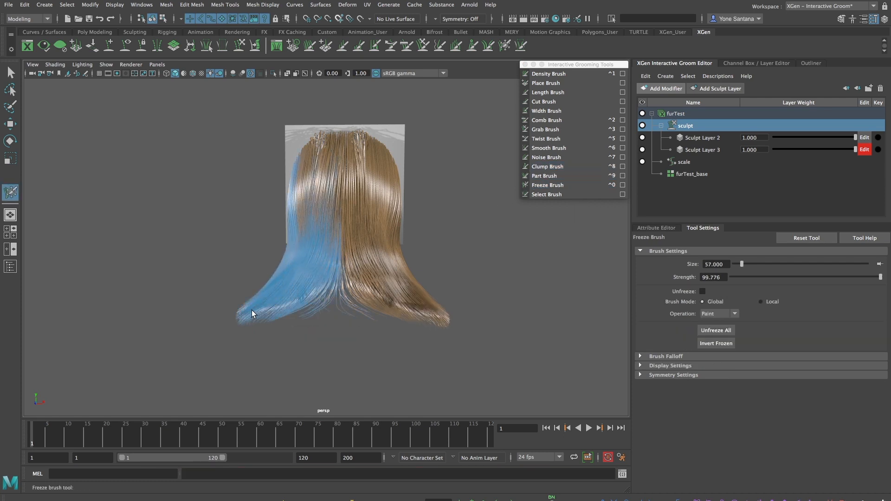
drag(329, 187, 299, 230)
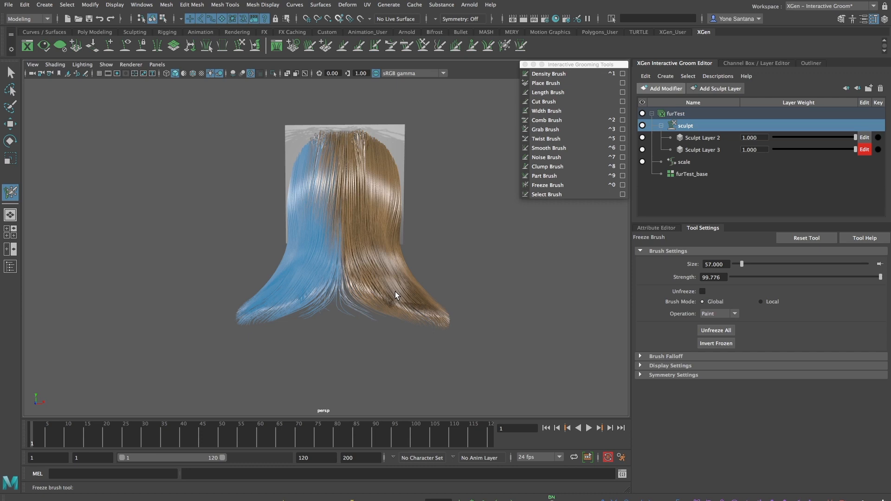
click(727, 345)
click(727, 346)
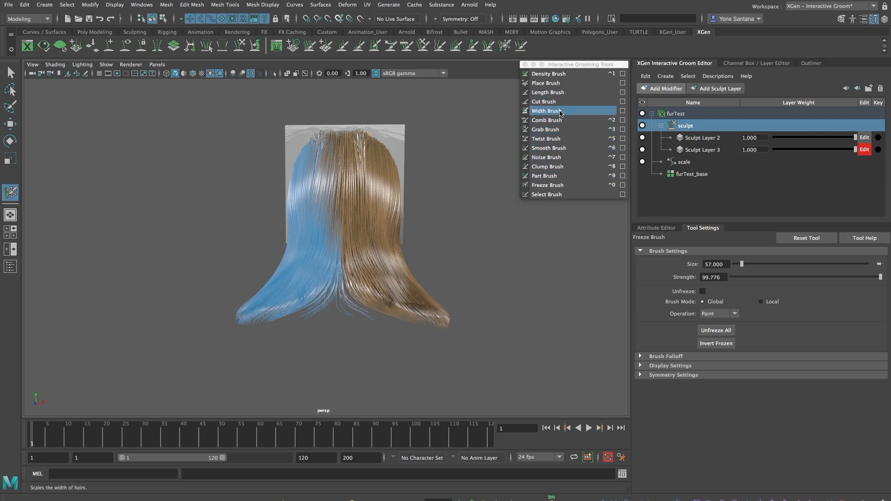
Configure the Length brush with an increment of 0.1, a minimum length of 0.1 and a maximum length of 5
click(553, 93)
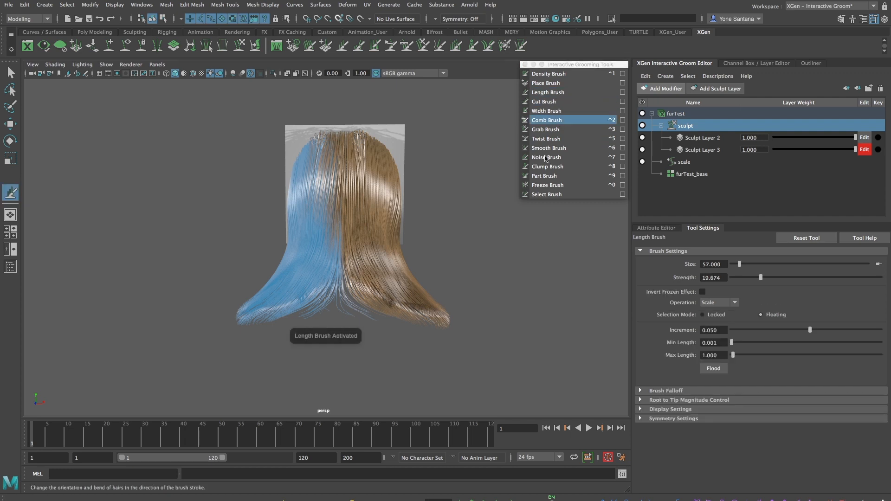
double_click(711, 330)
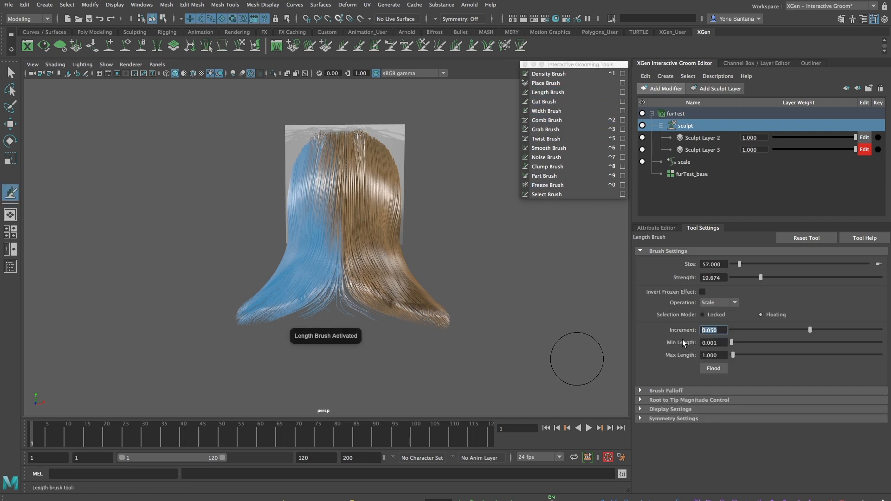
text(0.001)
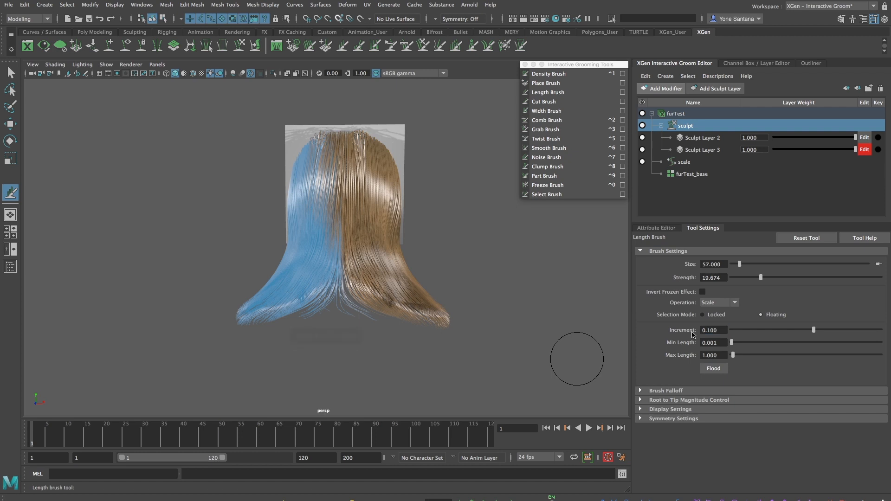
click(721, 343)
drag(721, 343, 675, 367)
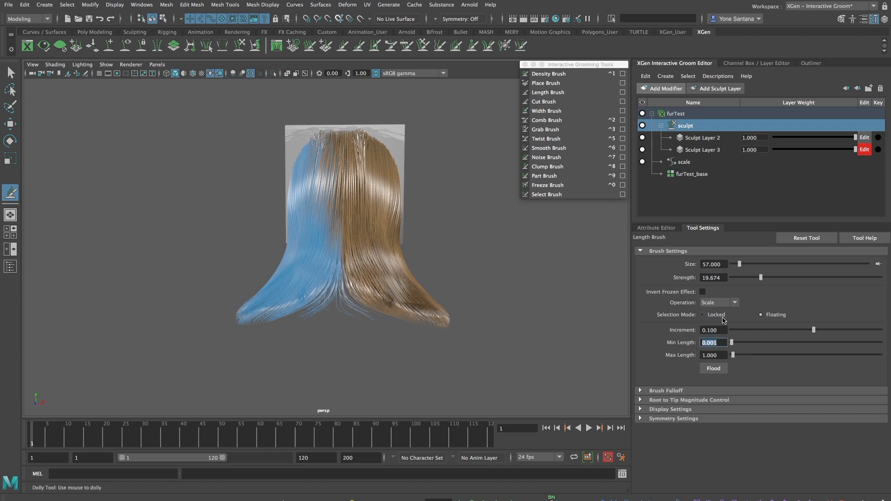
text(0.1)
key(Return)
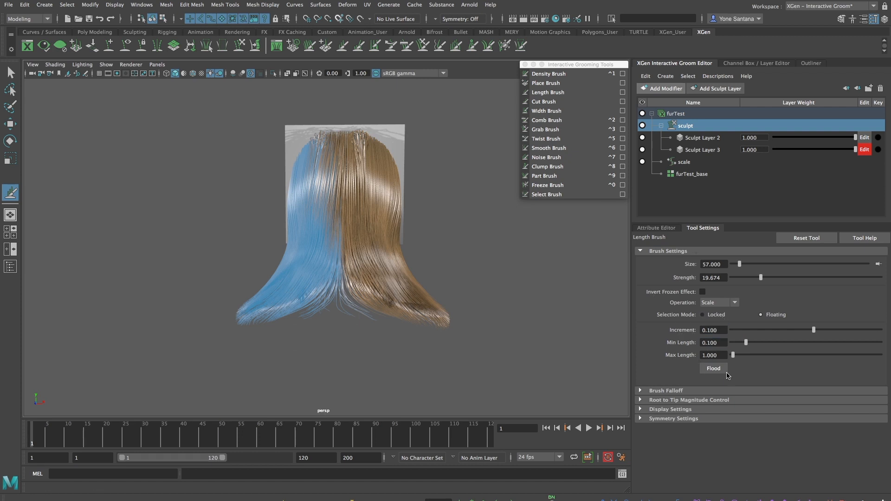
double_click(723, 355)
text(5)
key(Return)
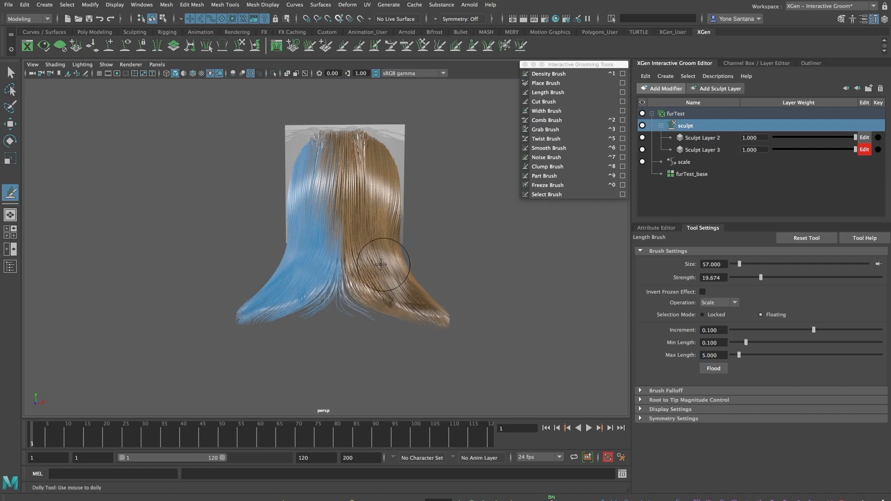
Enlarge the Length brush to 145 and lengthen the unfrozen right half of the hair
alt+right_drag(365, 271, 365, 274)
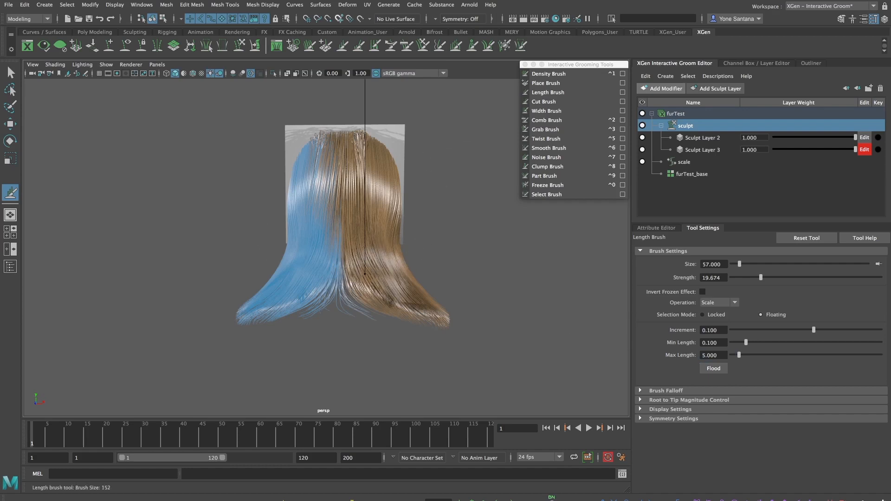
mouse_move(403, 304)
mouse_down()
mouse_move(450, 335)
mouse_move(371, 266)
mouse_move(419, 323)
mouse_move(500, 357)
mouse_up()
mouse_move(385, 284)
mouse_down()
mouse_move(494, 374)
mouse_move(416, 291)
mouse_up()
mouse_move(427, 338)
mouse_down()
mouse_move(539, 371)
mouse_move(375, 271)
mouse_up()
mouse_move(430, 340)
mouse_down()
mouse_move(495, 338)
mouse_move(385, 330)
mouse_move(511, 327)
mouse_up()
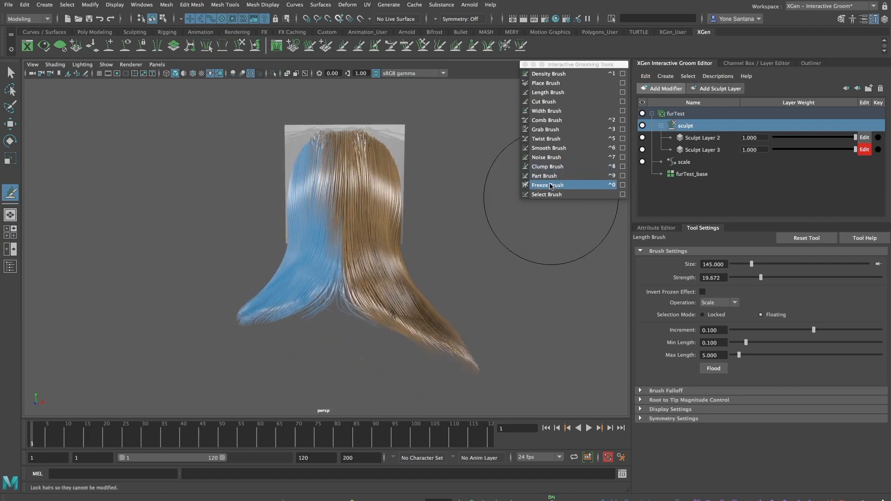
Invert the frozen region so only the left half is editable, and return to the Length brush
click(545, 186)
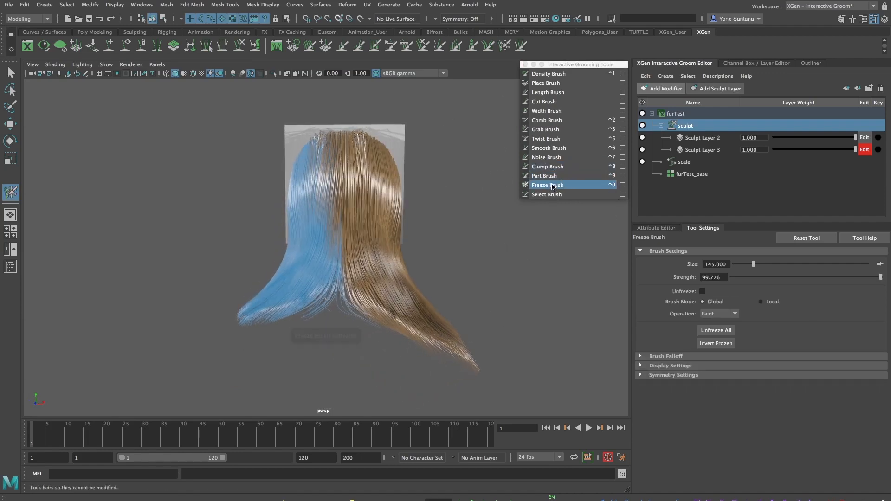
click(724, 344)
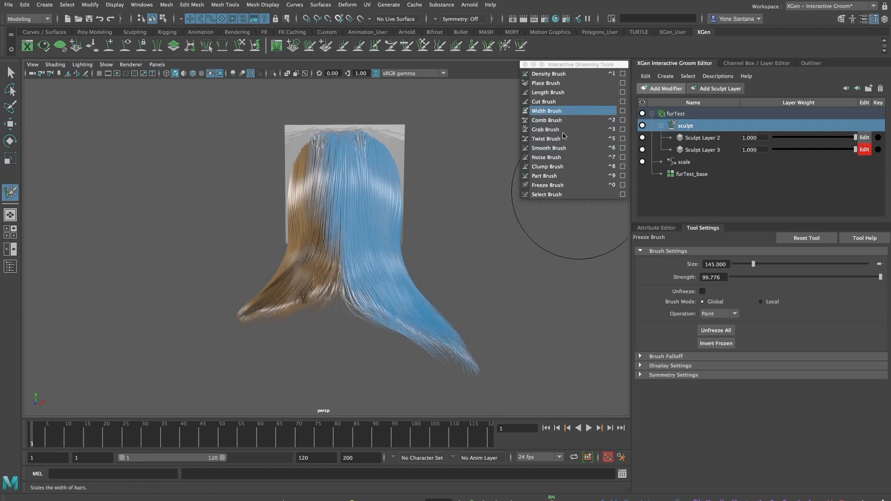
click(562, 92)
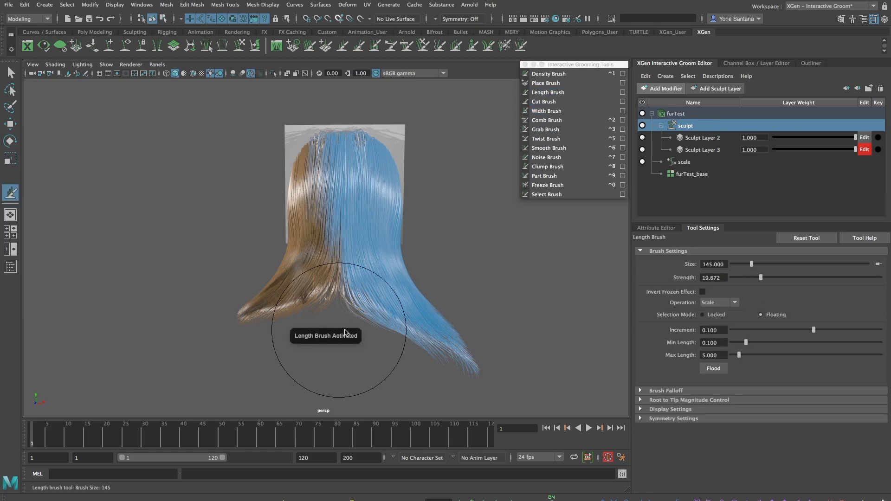
alt+drag(320, 323, 367, 319)
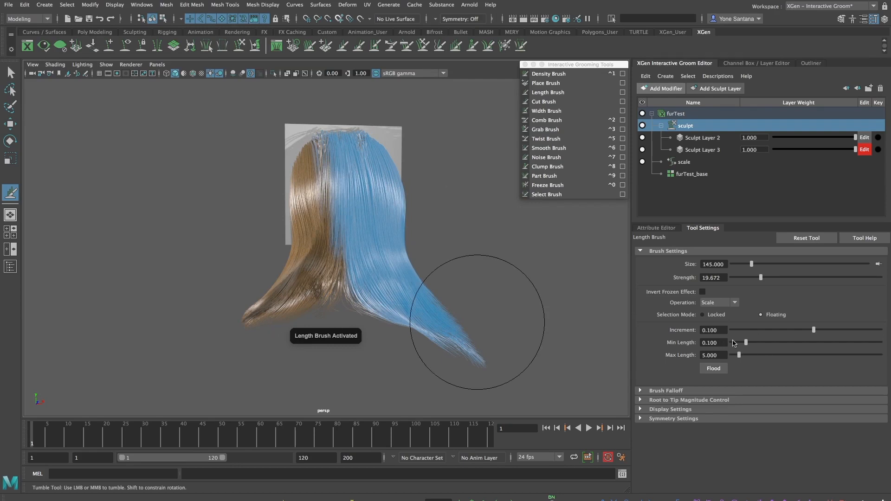
Set the Length brush's increment to -0.2, its minimum length to 0.001 and its maximum length to 2
drag(722, 330, 697, 330)
text(-0.)
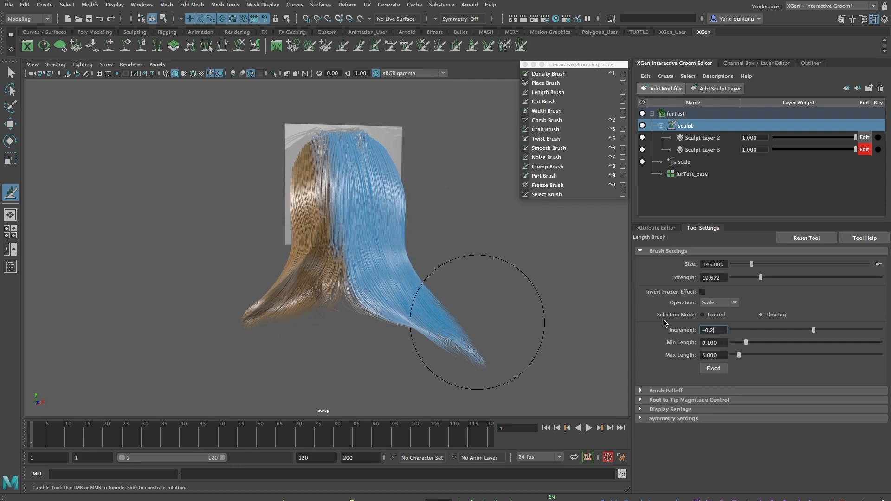
text(2)
key(Return)
key(Tab)
text(0.001)
key(Return)
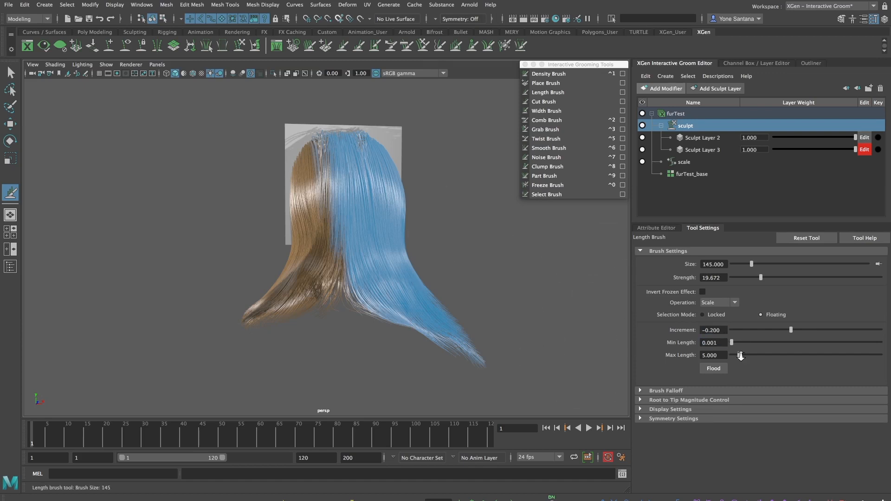
click(722, 358)
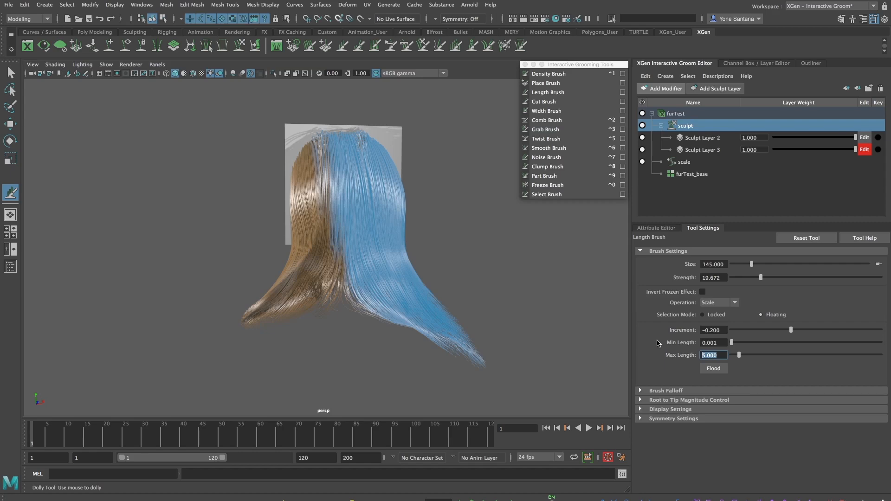
text(2)
key(Return)
Shorten the unfrozen left half of the hair with the Length brush and undo the last change
alt+drag(271, 333, 264, 325)
mouse_move(300, 253)
mouse_down()
mouse_move(305, 266)
mouse_move(249, 309)
mouse_move(319, 242)
mouse_move(296, 270)
mouse_up()
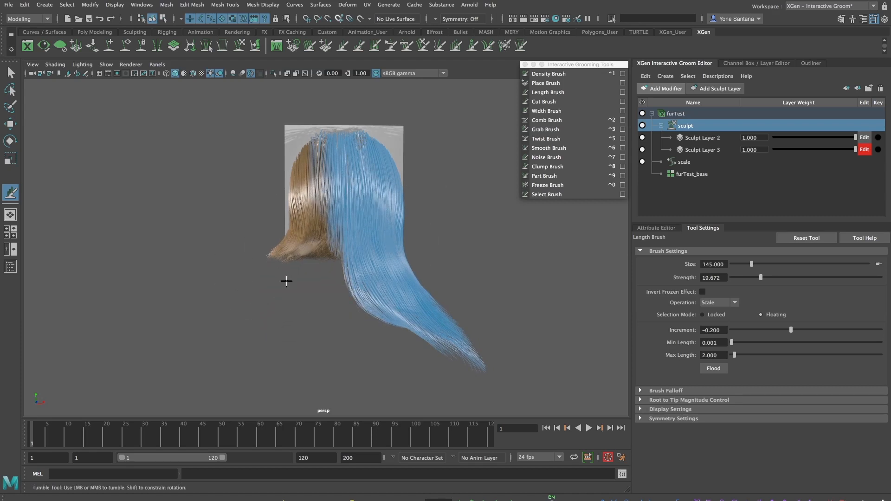
mouse_move(313, 326)
alt+mouse_down()
mouse_move(389, 332)
mouse_move(308, 328)
alt+mouse_up()
key(super+z)
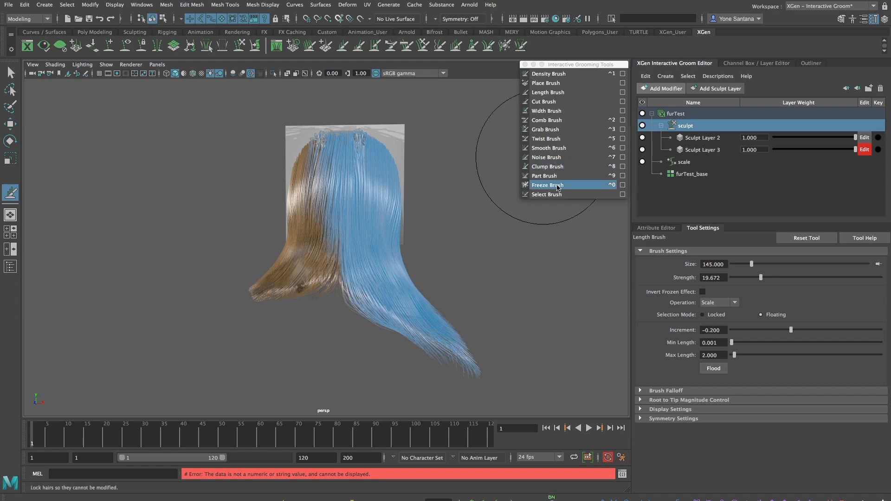
Unfreeze all of the hair using the Freeze brush's settings
click(548, 185)
click(709, 335)
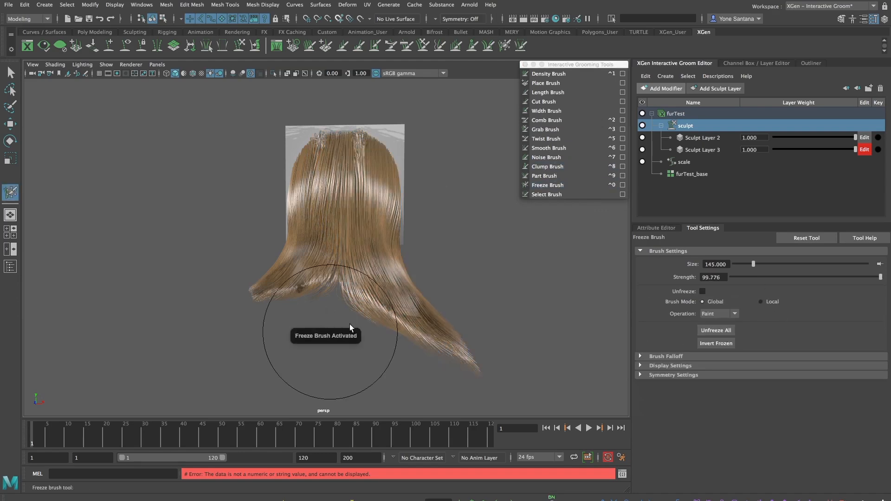
mouse_move(368, 323)
alt+mouse_down()
mouse_move(420, 330)
mouse_move(364, 328)
mouse_move(382, 294)
mouse_move(354, 299)
mouse_move(405, 298)
mouse_move(385, 299)
mouse_move(410, 308)
alt+mouse_up()
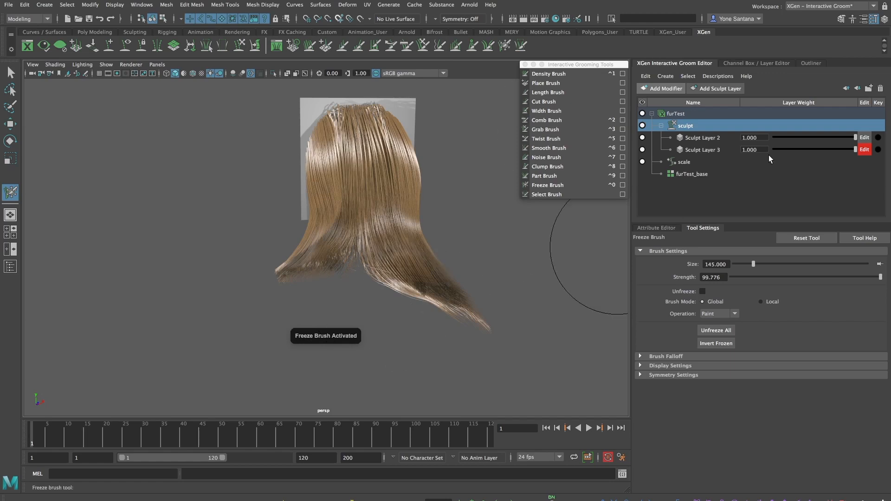
Turn off Sculpt Layer 3 and Sculpt Layer 2
click(643, 149)
click(642, 138)
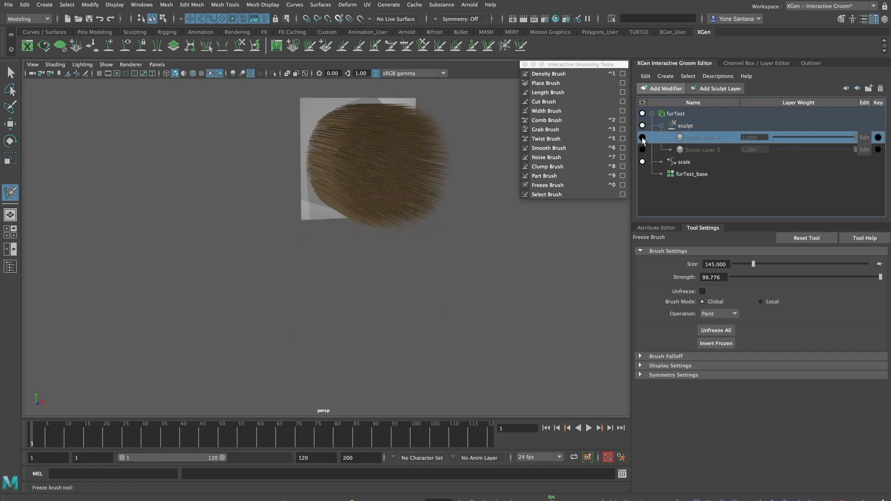
Turn on Sculpt Layer 2 and Sculpt Layer 3, and set their layer weights to about 0.655 and 0.800
click(643, 138)
click(643, 150)
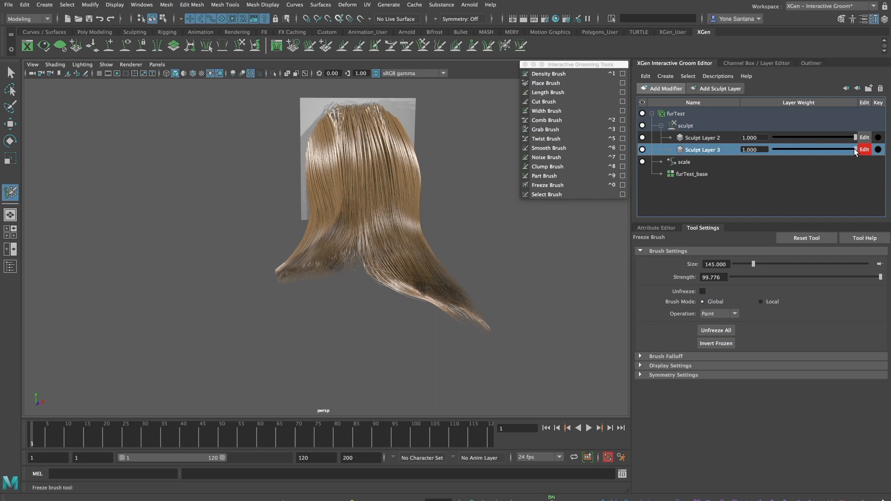
mouse_move(852, 153)
mouse_down()
mouse_move(818, 153)
mouse_move(840, 156)
mouse_move(851, 138)
mouse_move(828, 141)
mouse_up()
mouse_move(462, 342)
alt+mouse_down()
mouse_move(372, 339)
mouse_move(465, 330)
mouse_move(449, 310)
alt+mouse_up()
alt+middle_drag(448, 310, 414, 350)
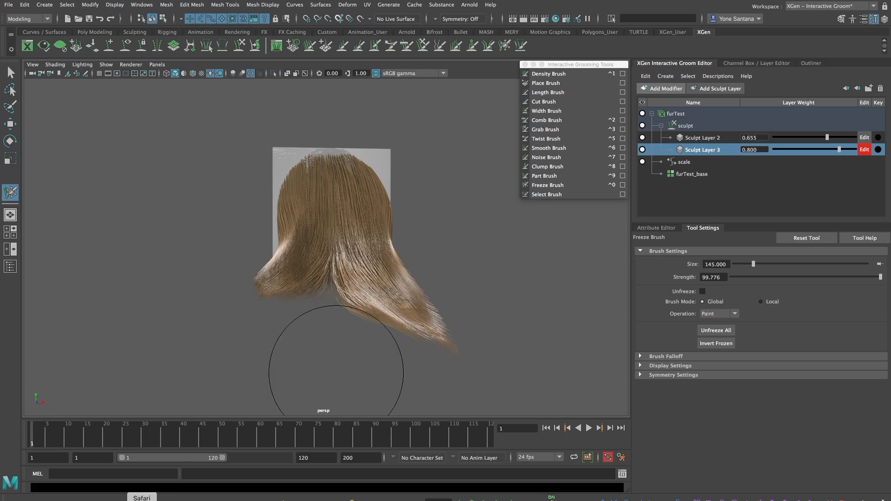
Switch to Safari and read through the brush descriptions on Autodesk's XGen Interactive Grooming Tools help page
click(141, 500)
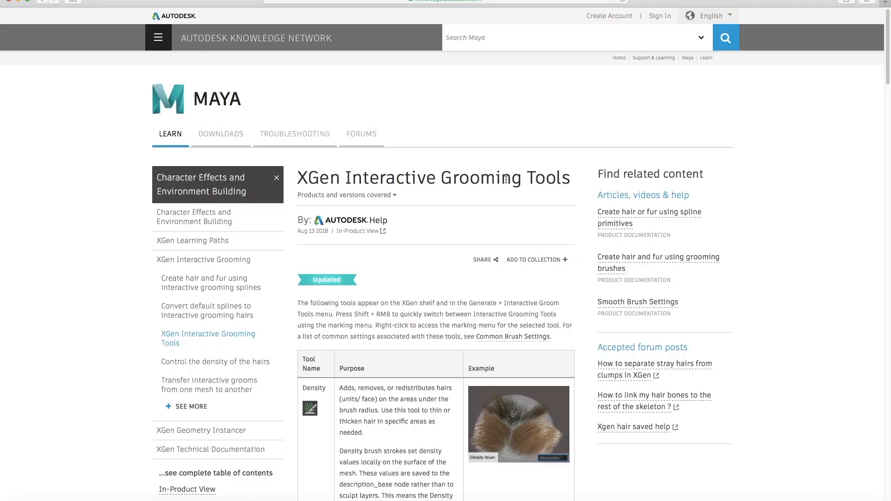
scroll(872, 104, down, 5)
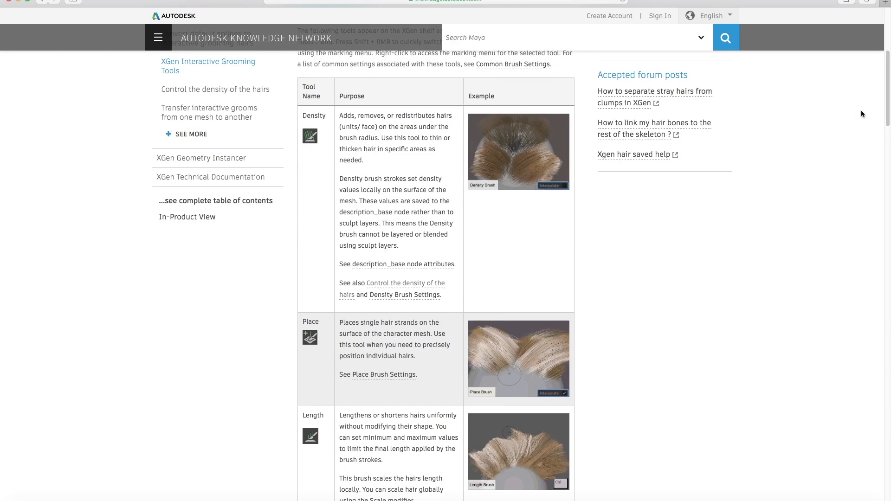
scroll(870, 152, down, 8)
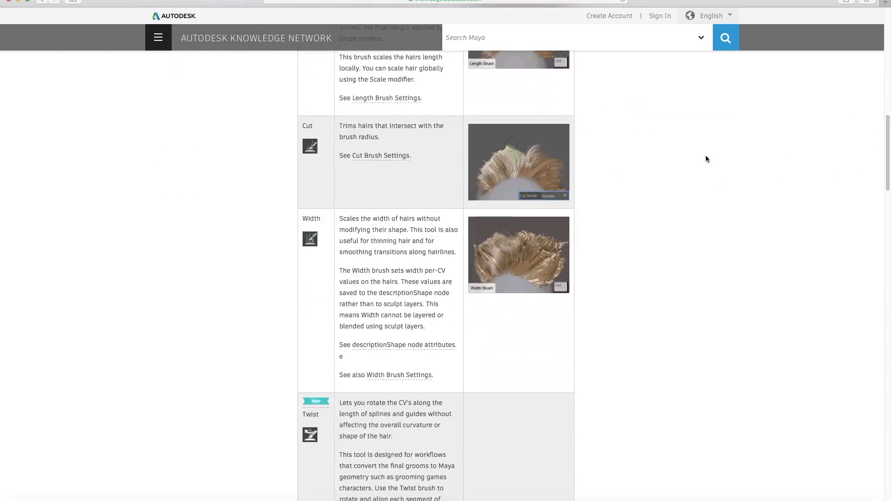
scroll(868, 172, down, 7)
scroll(850, 208, down, 4)
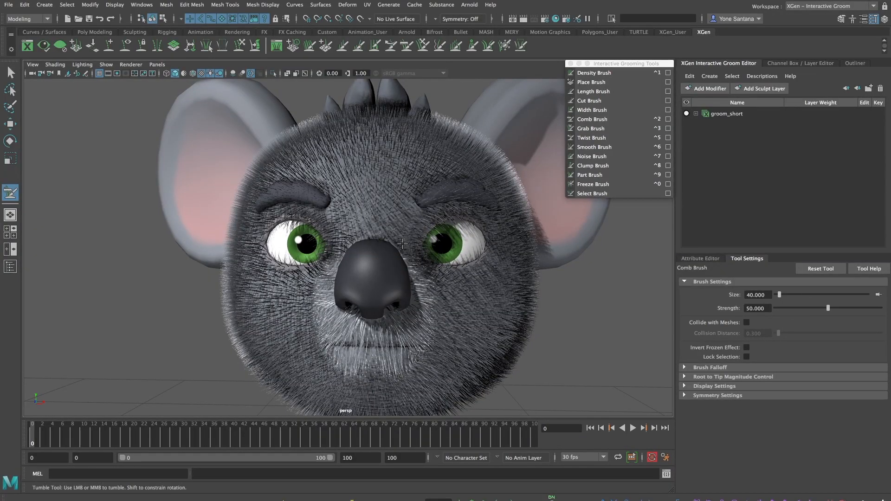
Make the Comb brush collide with meshes, with a collision distance of 0.2
click(746, 322)
drag(762, 335, 640, 354)
text(0.2)
key(Return)
Enlarge the Comb brush to about 101 and comb the koala's facial fur outward from the nose across the cheek
key(b)
mouse_move(344, 247)
mouse_down()
mouse_move(492, 245)
mouse_move(404, 241)
mouse_move(472, 207)
mouse_move(496, 217)
mouse_up()
mouse_move(427, 264)
mouse_down()
mouse_move(444, 271)
mouse_move(504, 246)
mouse_up()
drag(446, 281, 506, 254)
alt+drag(494, 297, 416, 304)
alt+drag(493, 268, 507, 333)
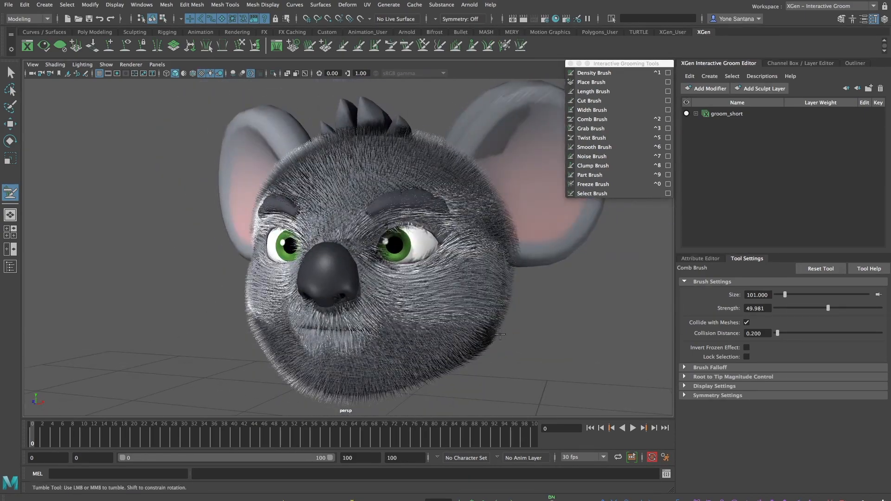
Comb the fur around the koala's mouth, chin and lower cheek
alt+drag(507, 333, 397, 381)
mouse_move(302, 332)
mouse_down()
mouse_move(371, 346)
mouse_move(365, 358)
mouse_up()
alt+drag(297, 364, 369, 363)
drag(403, 336, 416, 377)
alt+right_drag(335, 232, 369, 238)
alt+middle_drag(369, 238, 387, 263)
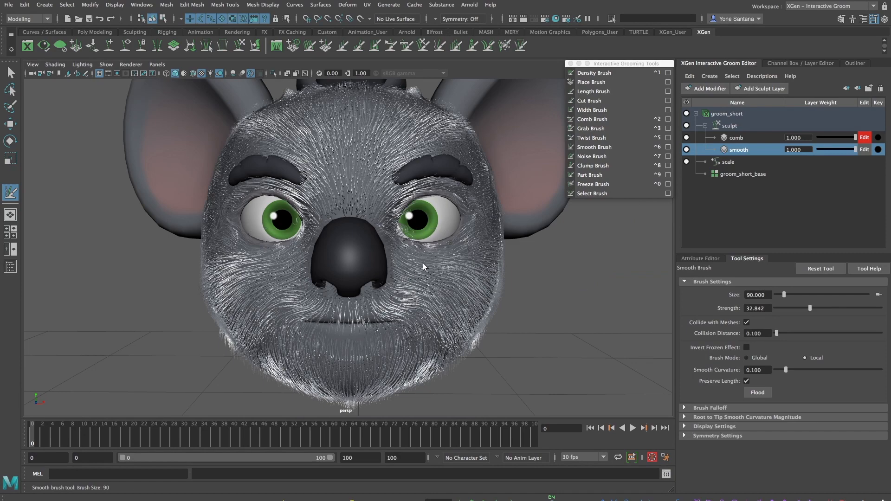
Raise the Smooth brush's strength to about 55 and smooth the fur on the koala's lower cheeks
alt+drag(424, 266, 382, 263)
alt+right_drag(385, 263, 450, 278)
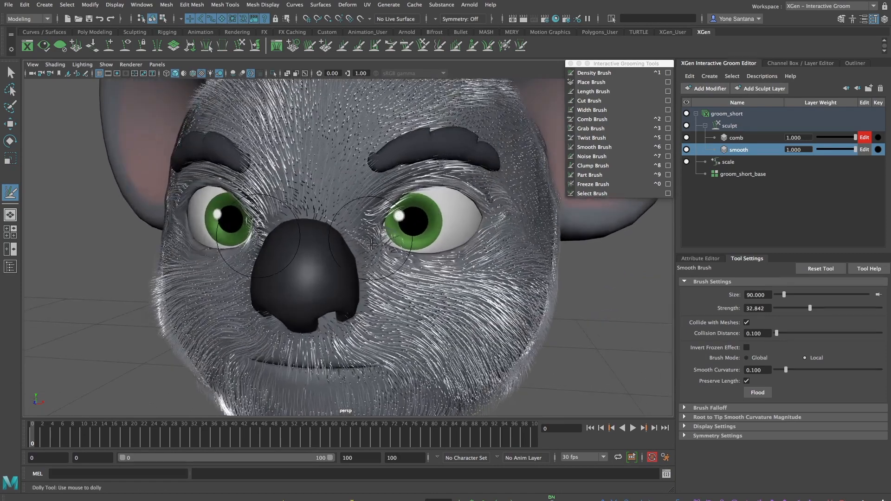
alt+drag(370, 237, 350, 235)
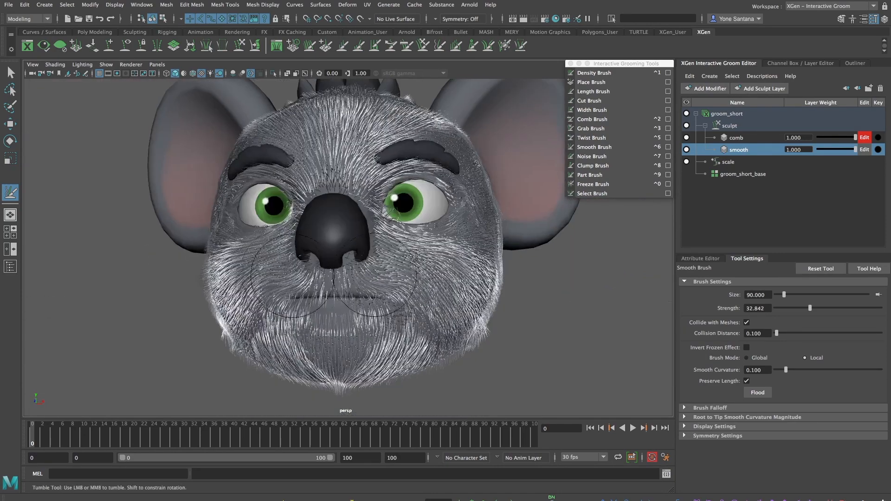
drag(810, 309, 834, 308)
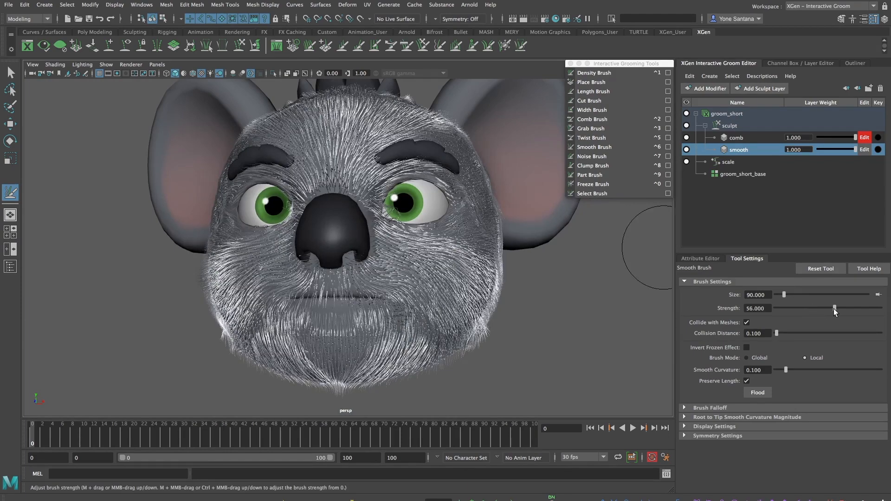
drag(469, 322, 466, 342)
mouse_move(481, 258)
alt+mouse_down()
mouse_move(449, 270)
mouse_move(433, 246)
alt+mouse_up()
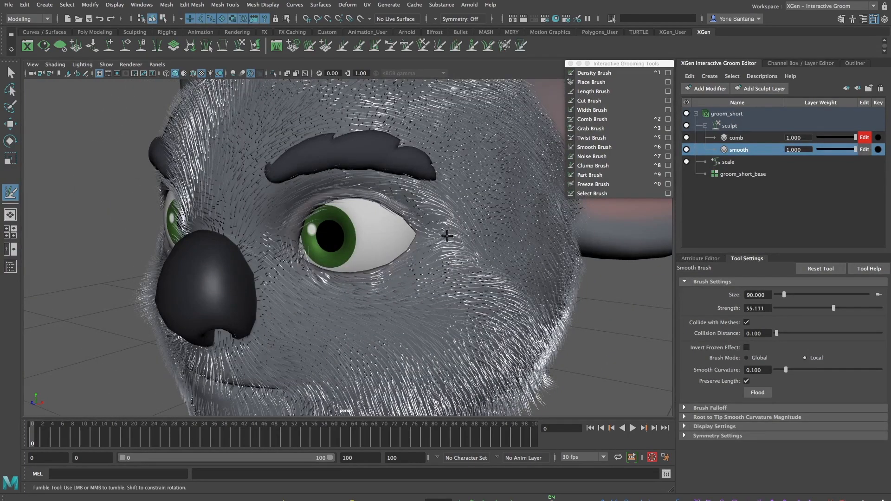
Smooth the fur on the koala's forehead above the nose
alt+drag(421, 212, 548, 261)
scroll(501, 247, up, 4)
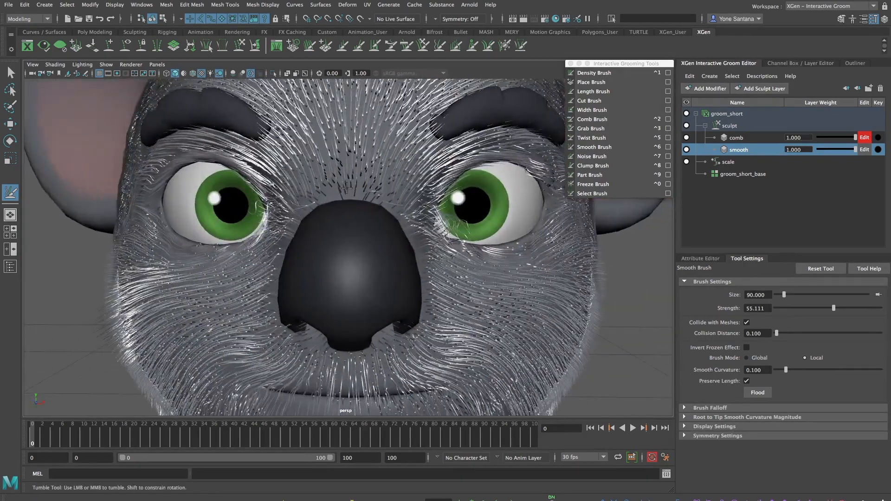
scroll(298, 140, down, 5)
alt+middle_drag(348, 100, 352, 209)
scroll(352, 209, up, 5)
alt+drag(352, 209, 355, 234)
drag(326, 270, 234, 234)
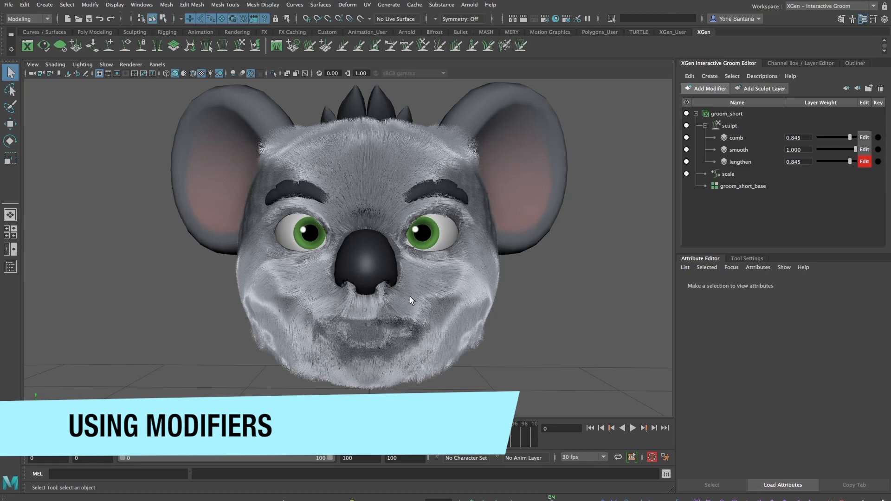
Collapse the sculpt modifier's layers, select that modifier and open the list of modifiers that can be added
click(705, 126)
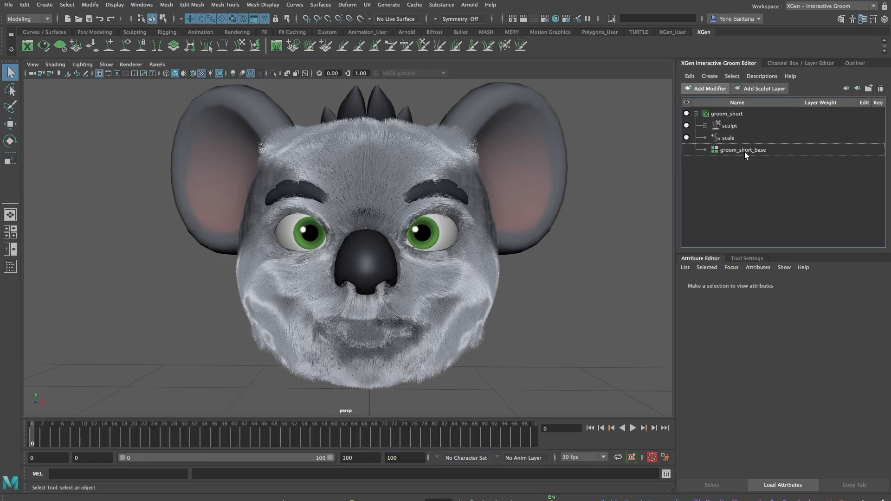
click(725, 139)
click(712, 125)
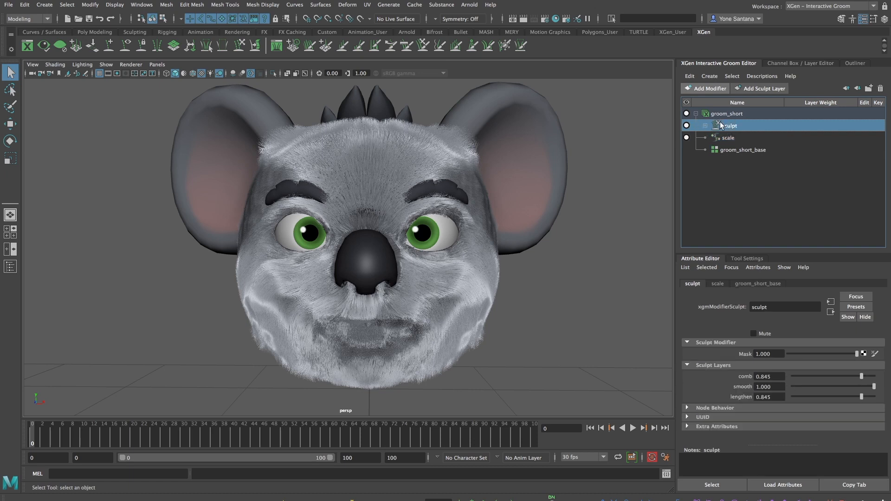
click(717, 88)
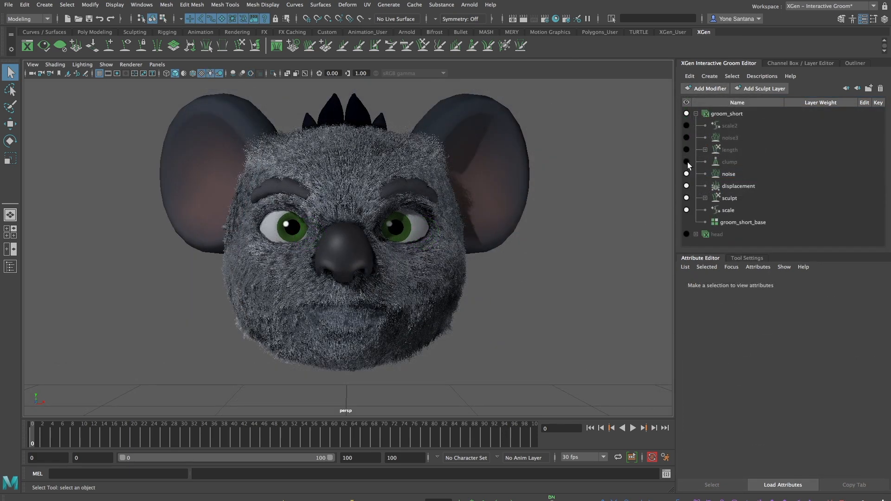
Turn on the clump and length modifiers, expand the length modifier's layers and raise its cut layer's weight
click(687, 163)
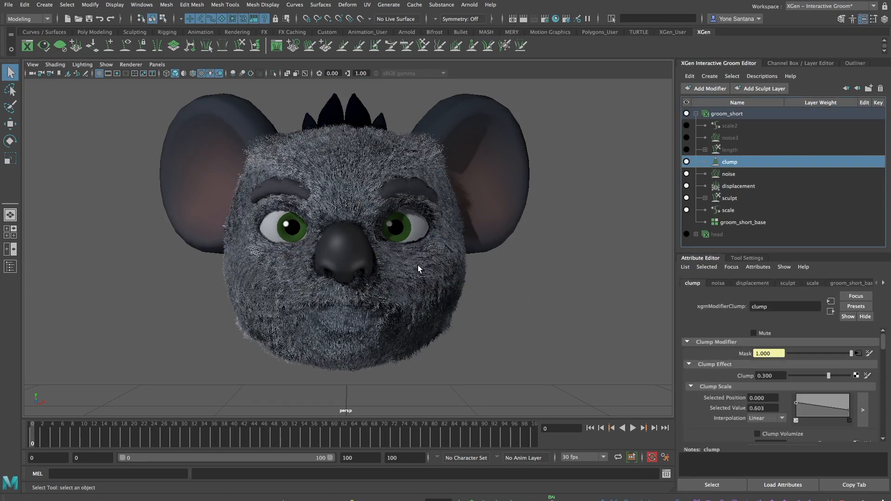
click(687, 150)
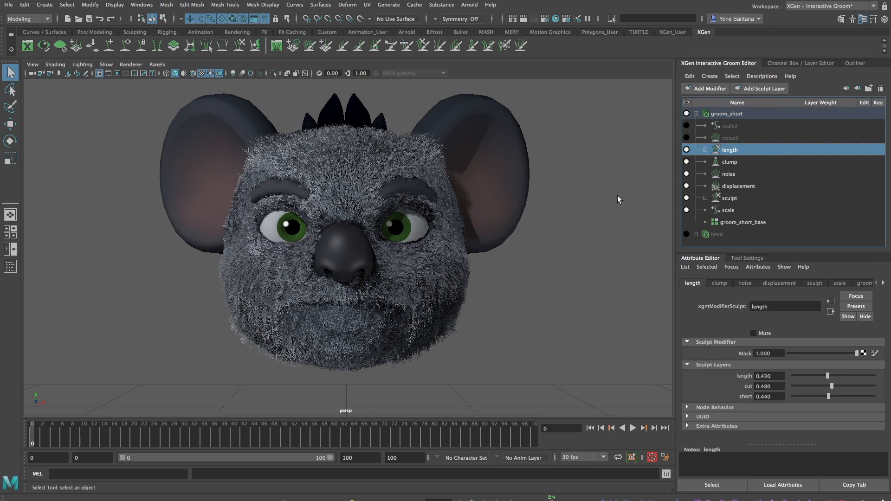
click(705, 150)
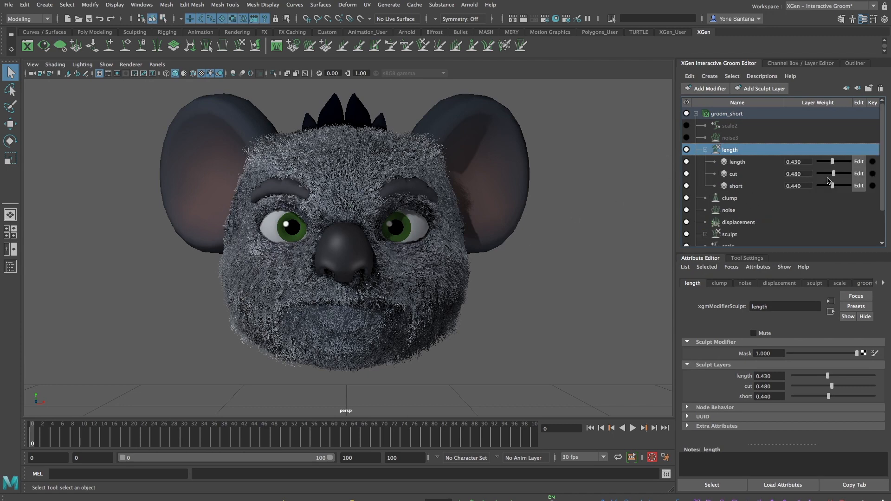
drag(835, 177, 862, 178)
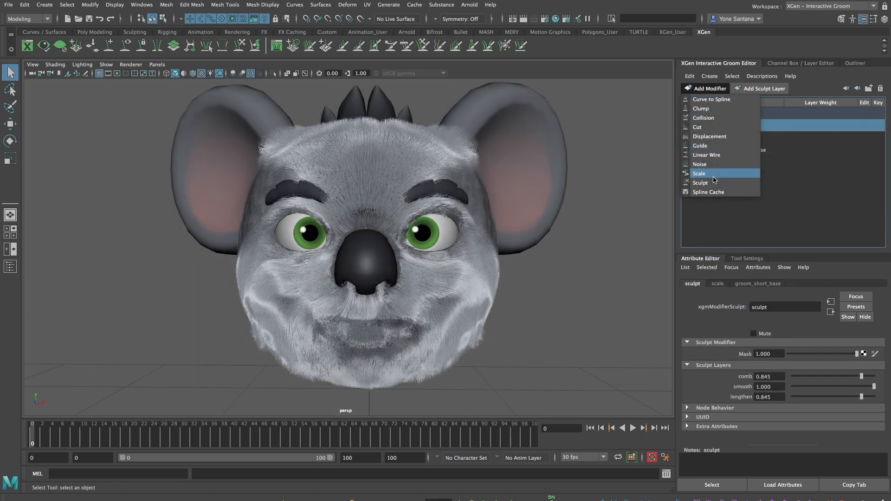
Add a Scale modifier above the sculpt modifier and set its scale to 0.25
click(713, 176)
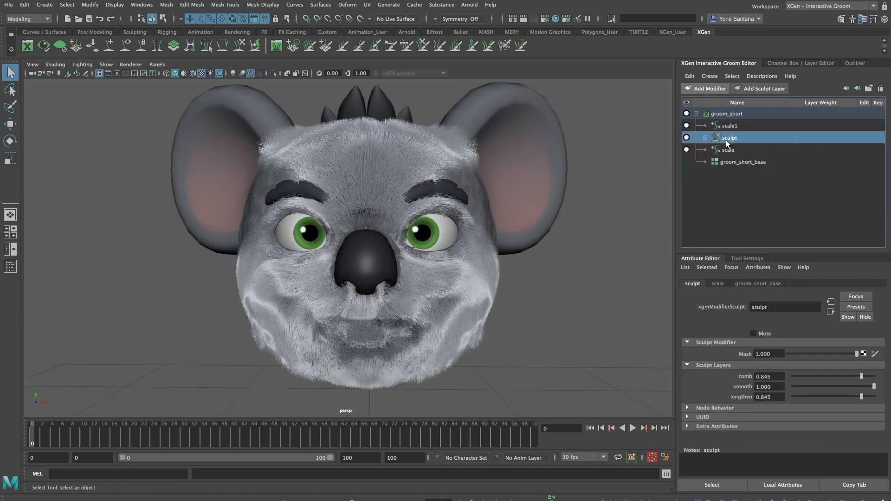
click(731, 118)
click(735, 127)
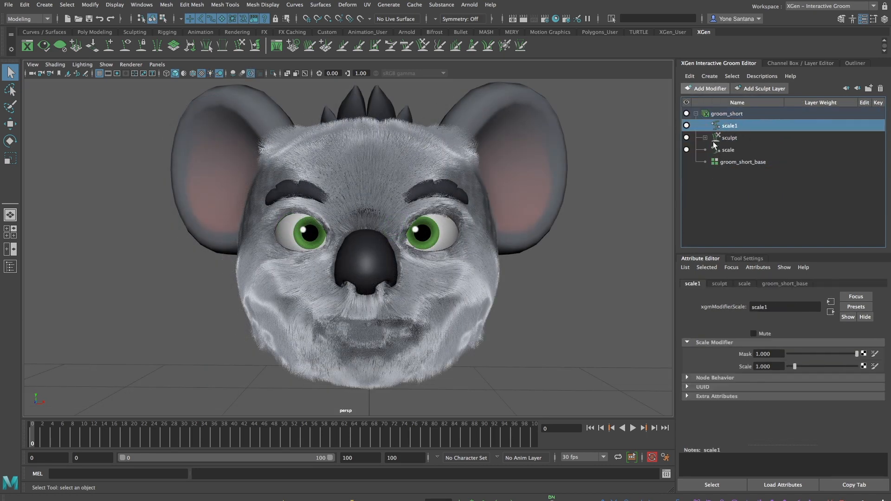
click(772, 366)
text(0.25)
key(Return)
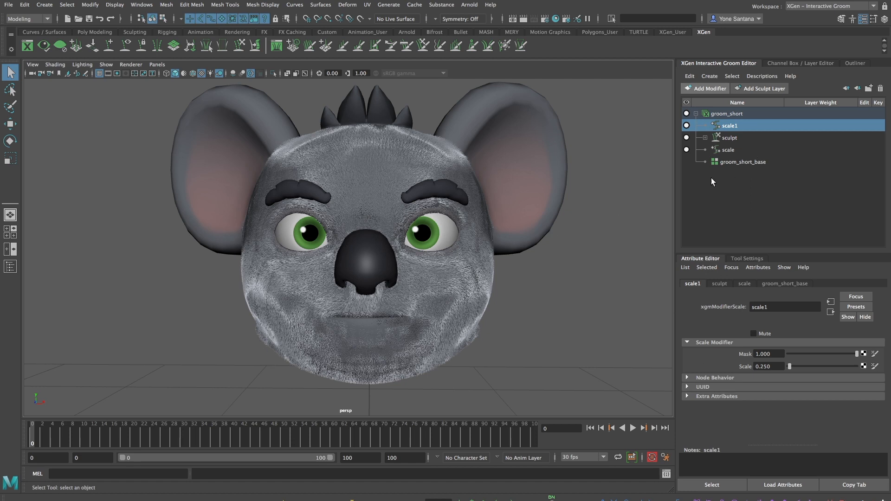
Set the topmost scale modifier's scale to 2, and delete that modifier
double_click(782, 367)
text(2)
key(Return)
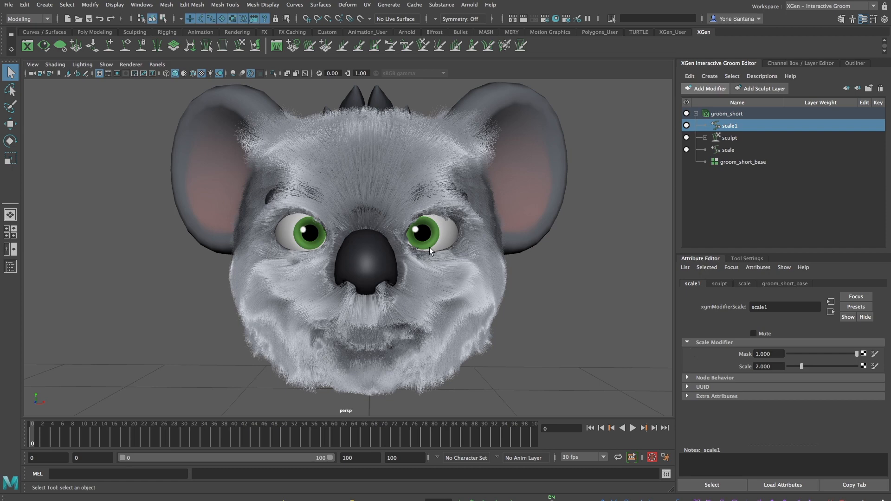
right_click(728, 128)
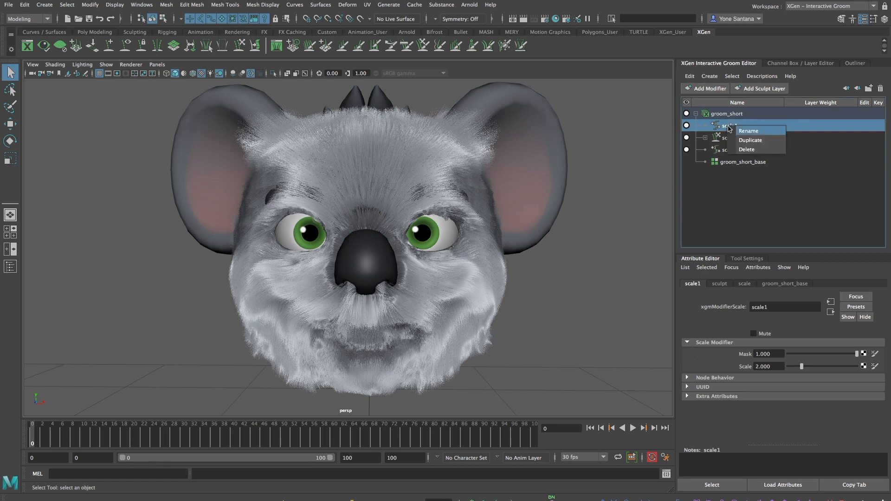
click(751, 150)
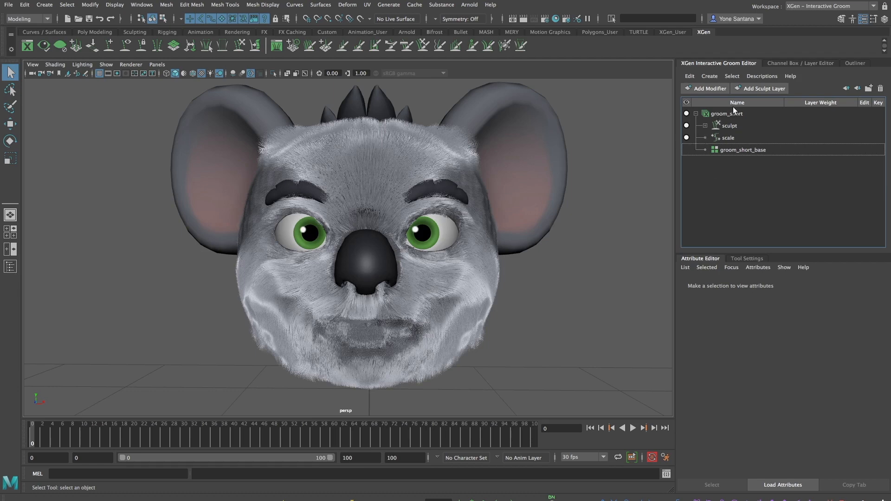
Add a Displacement modifier to groom_short and show its attributes
click(719, 89)
click(725, 136)
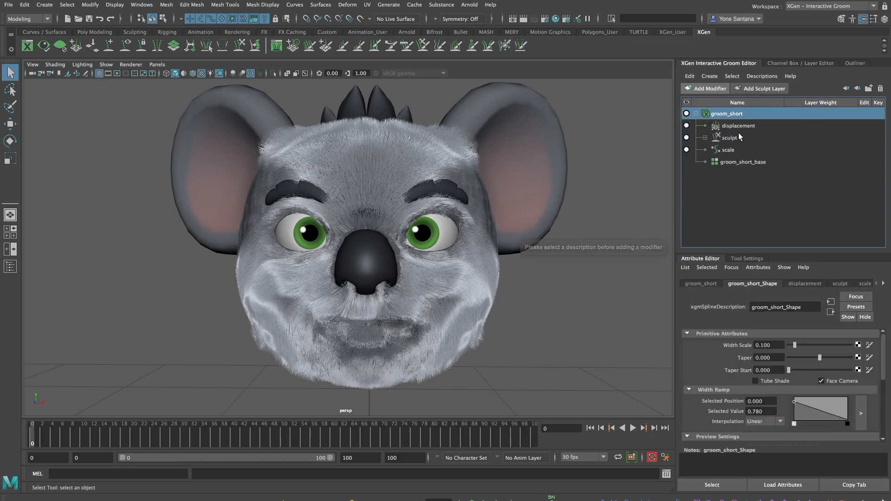
click(744, 128)
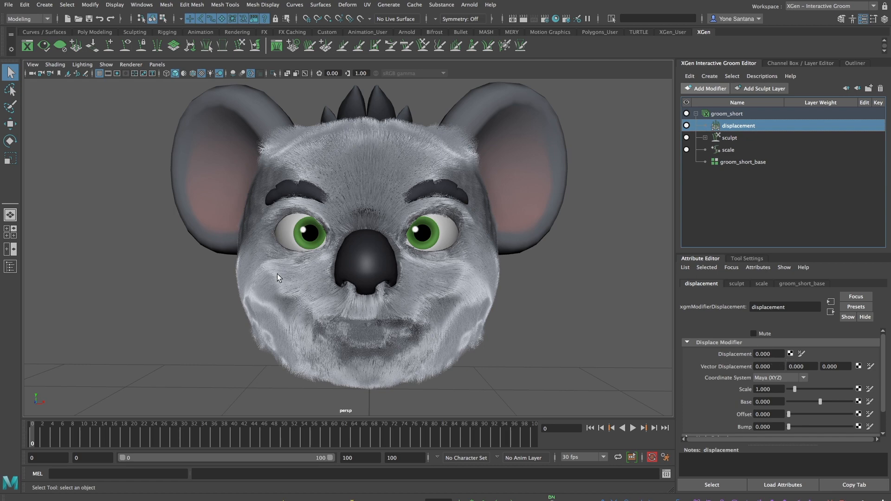
Connect a Maya Noise texture to the modifier's Displacement attribute
click(791, 354)
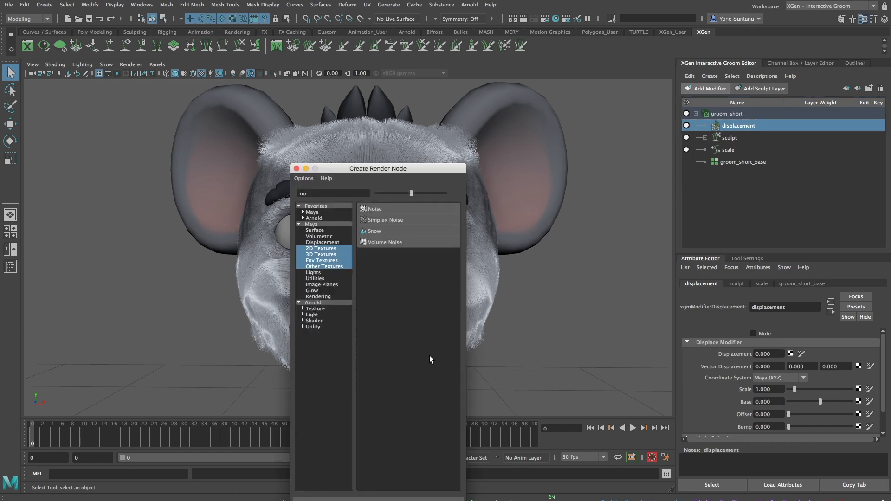
click(311, 225)
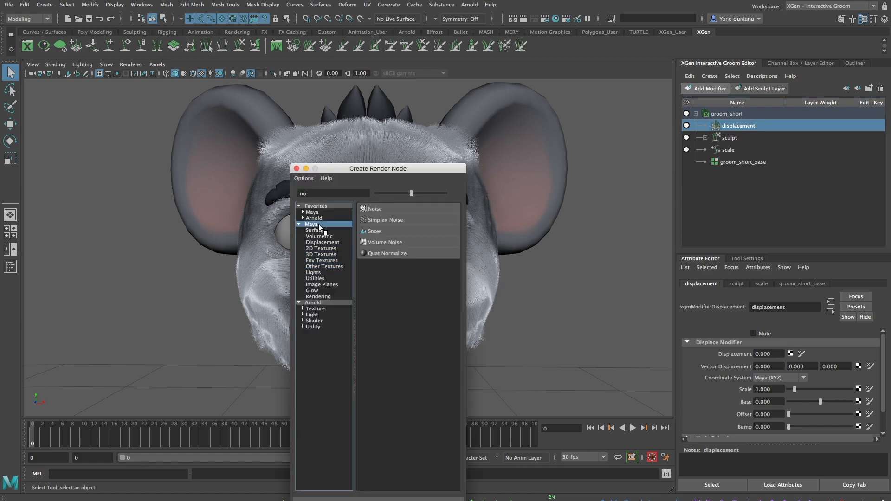
click(375, 209)
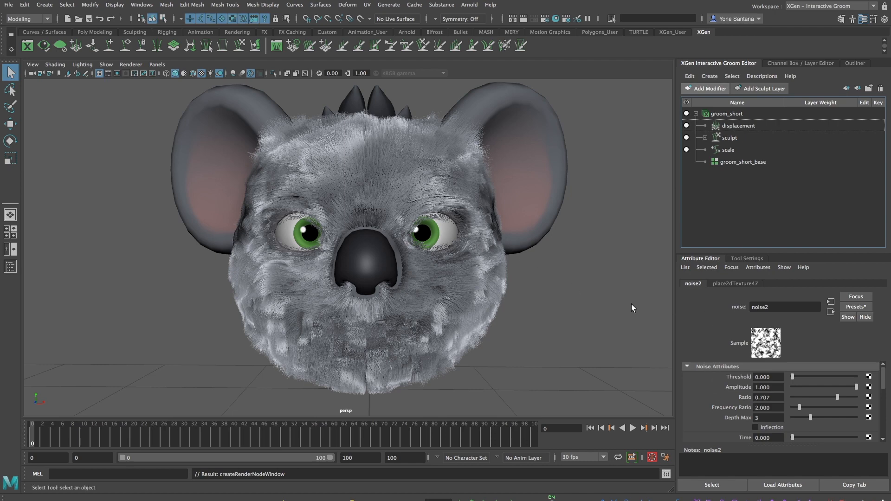
Set the Frequency of the noise texture driving the displacement to 100
alt+drag(445, 318, 314, 281)
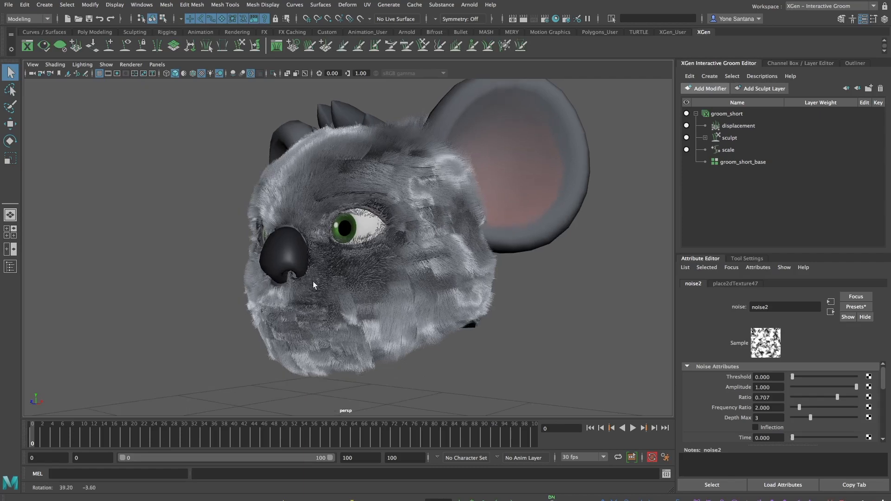
alt+drag(503, 296, 428, 320)
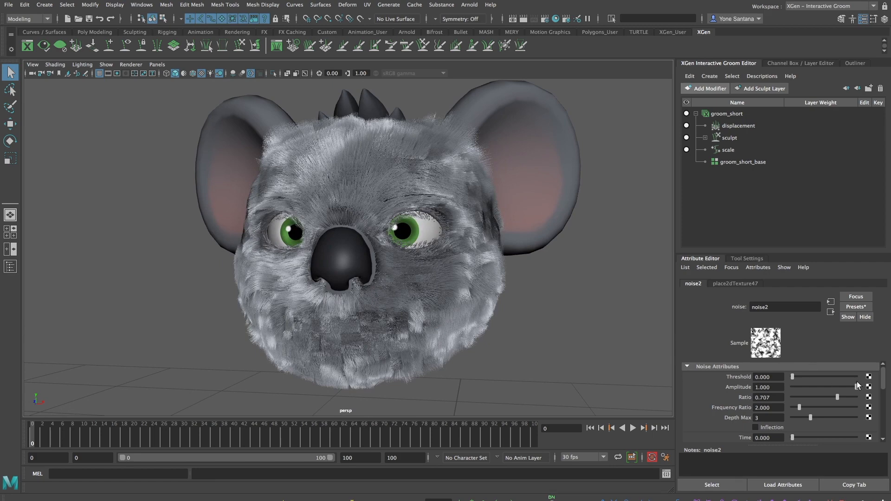
drag(884, 378, 882, 394)
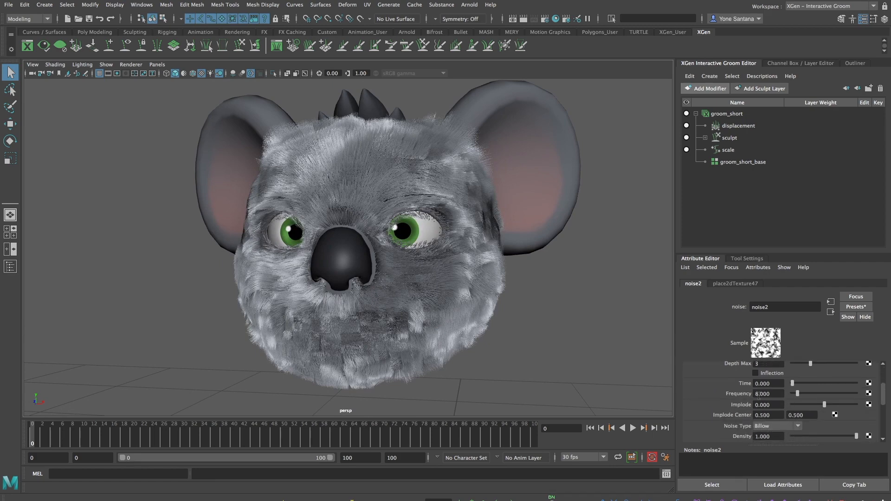
drag(768, 394, 727, 400)
drag(798, 394, 798, 395)
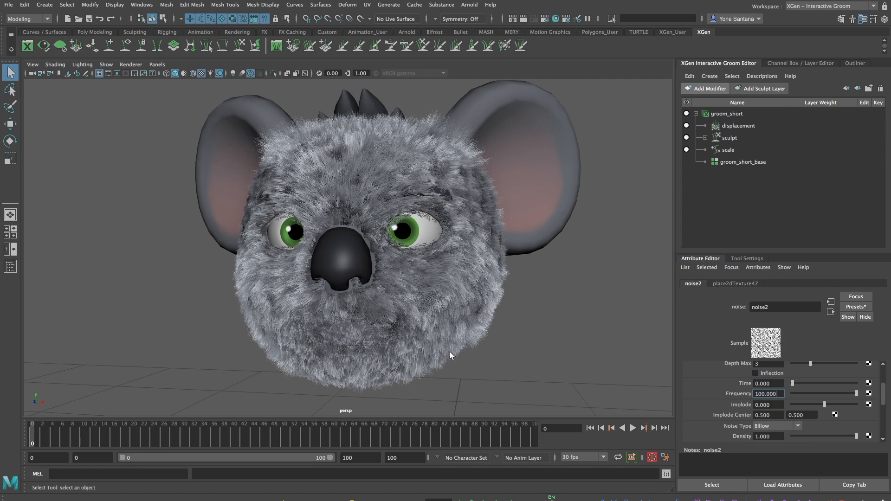
alt+drag(467, 352, 419, 266)
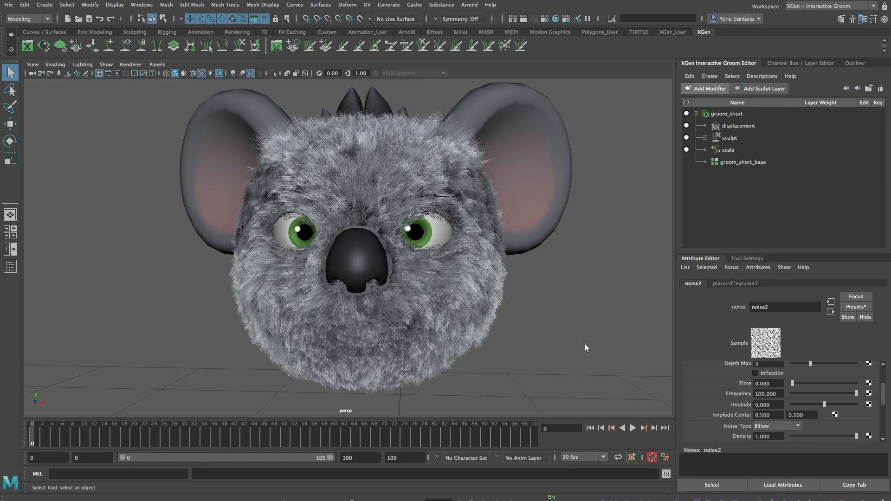
Turn the displacement modifier off and on again to compare the fur with and without it
click(687, 126)
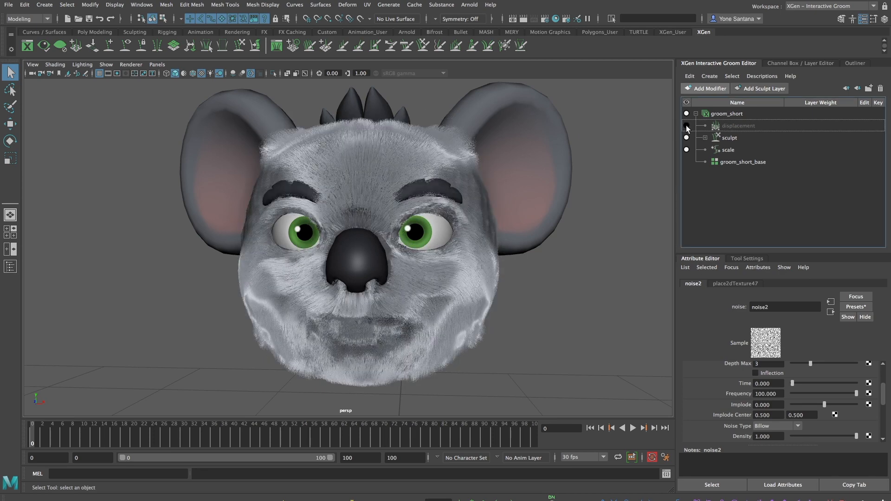
click(687, 126)
click(320, 266)
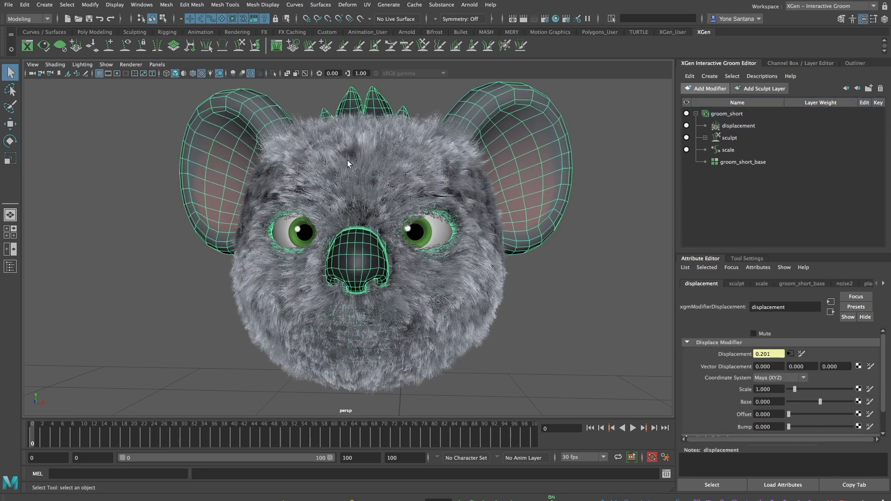
Set the displacement noise texture's Threshold to about 0.066 and its Amplitude to about 0.191
click(737, 126)
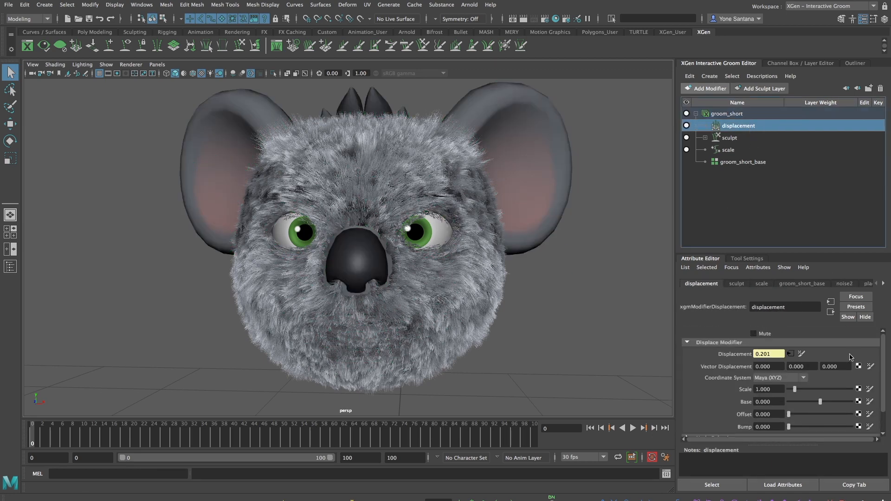
click(791, 354)
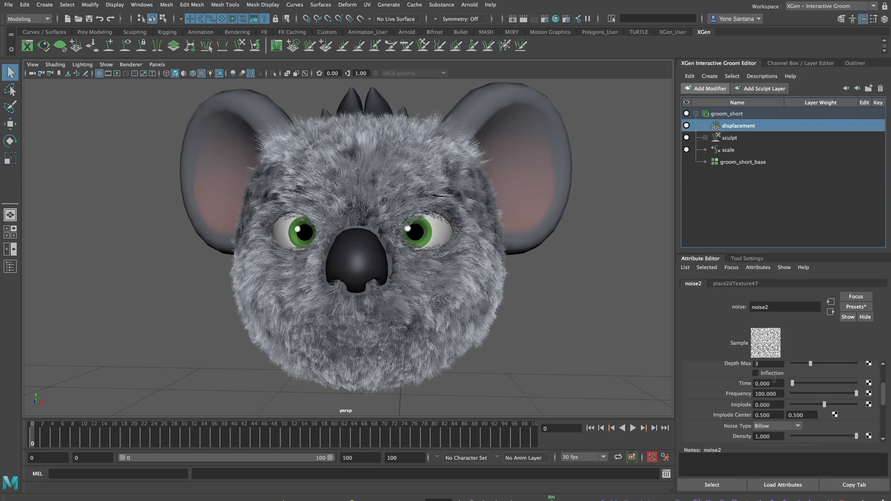
scroll(882, 401, up, 3)
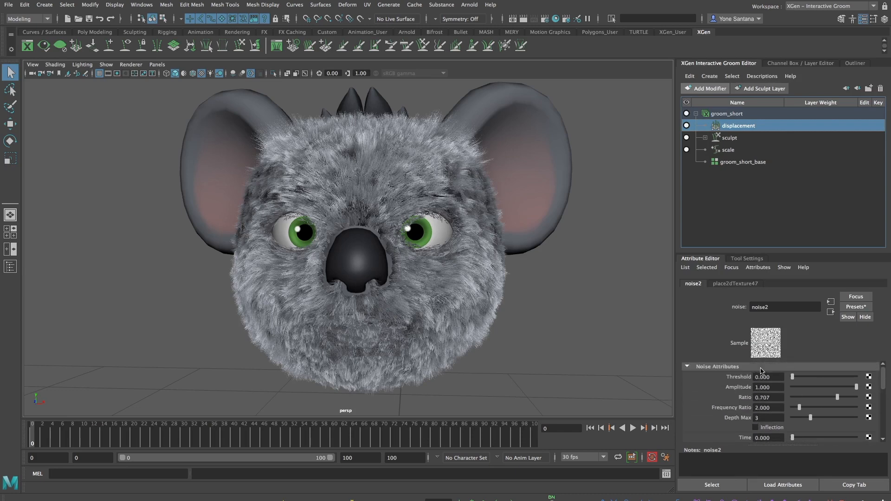
click(798, 376)
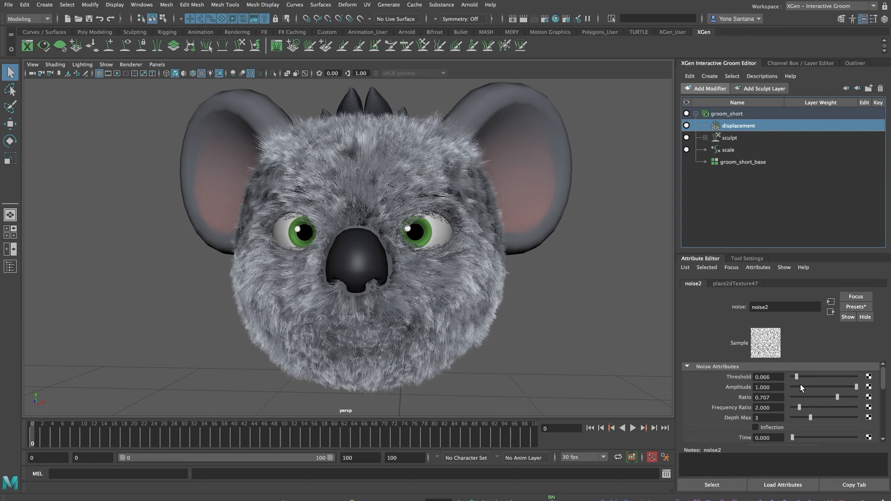
click(799, 387)
click(806, 386)
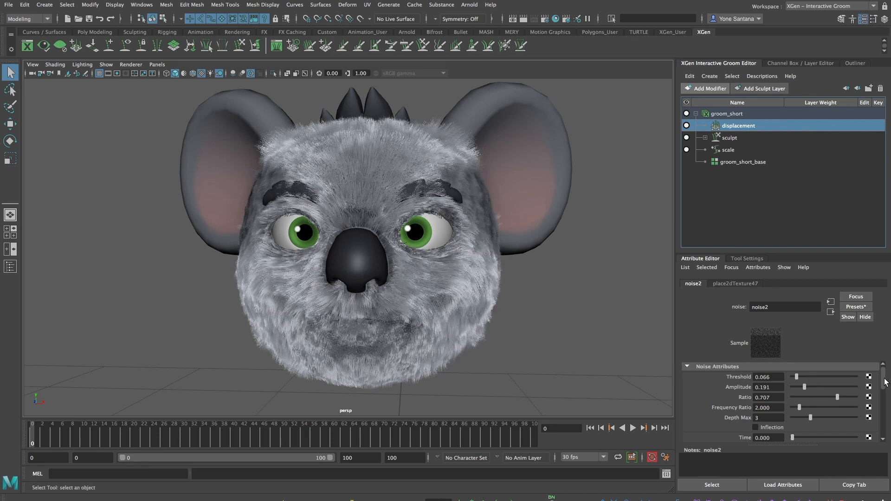
Lower the displacement noise texture's Density to about 0.801
scroll(879, 391, down, 2)
scroll(879, 392, down, 4)
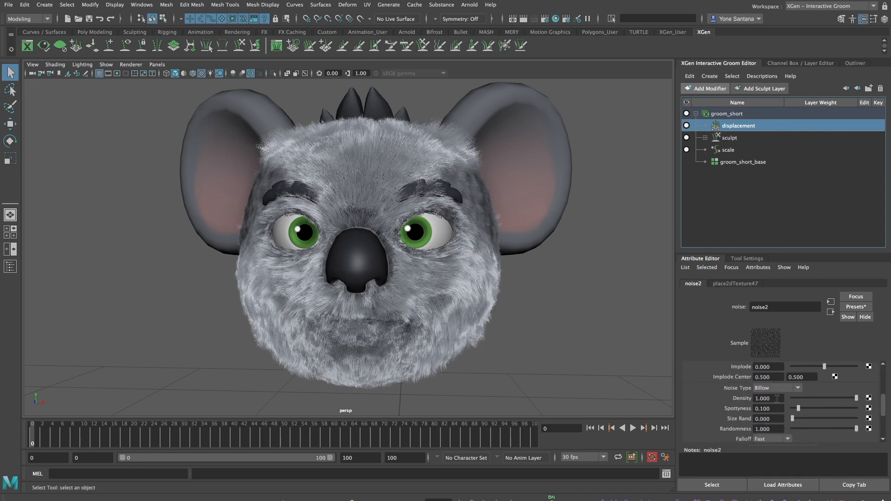
click(852, 398)
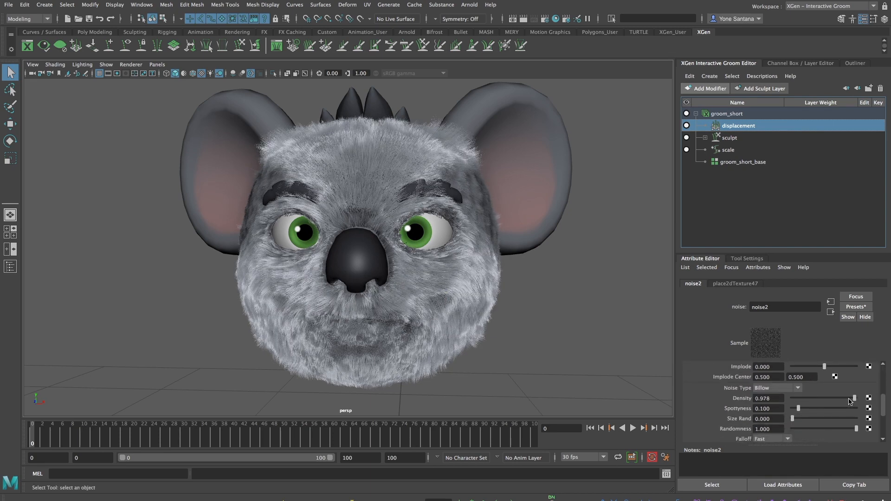
click(823, 401)
click(829, 401)
drag(834, 399, 834, 398)
click(833, 398)
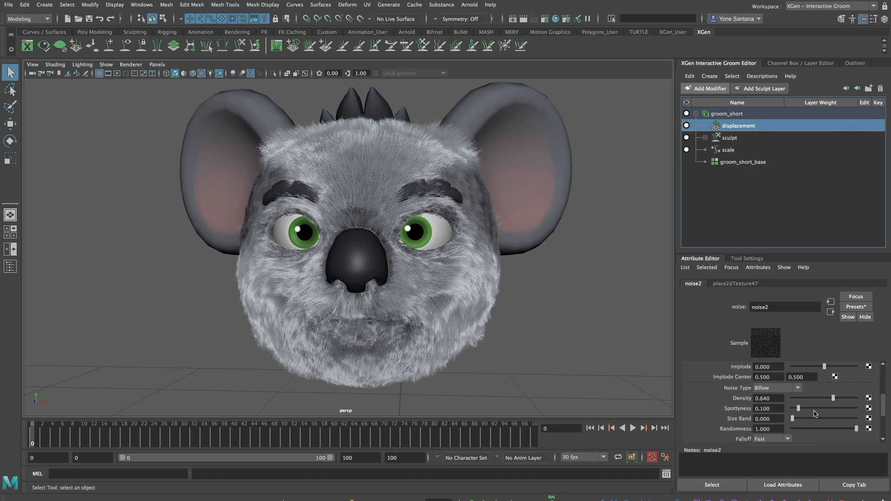
click(843, 399)
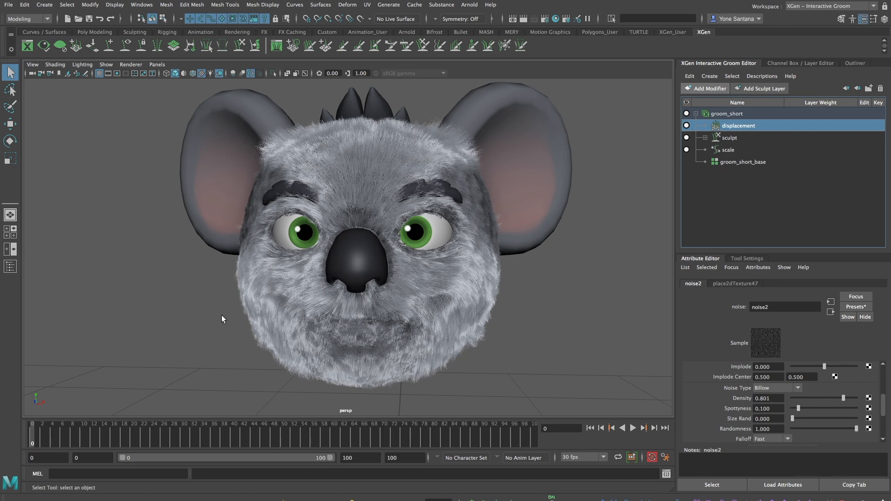
alt+drag(472, 302, 463, 332)
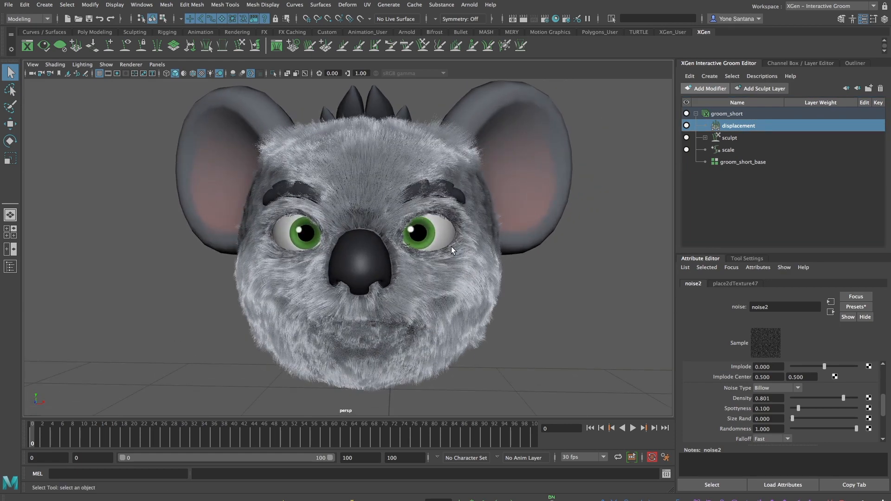
Show the displacement modifier's own attributes and set its Scale to 0.5
scroll(872, 408, up, 5)
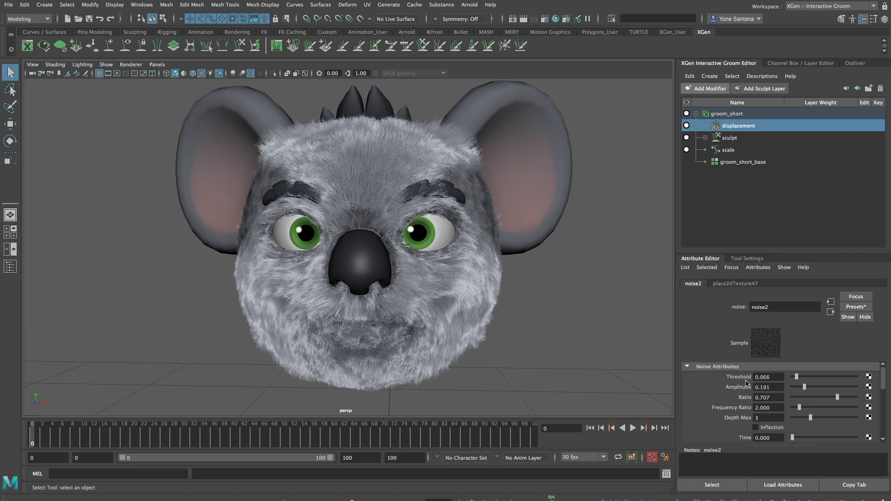
double_click(739, 125)
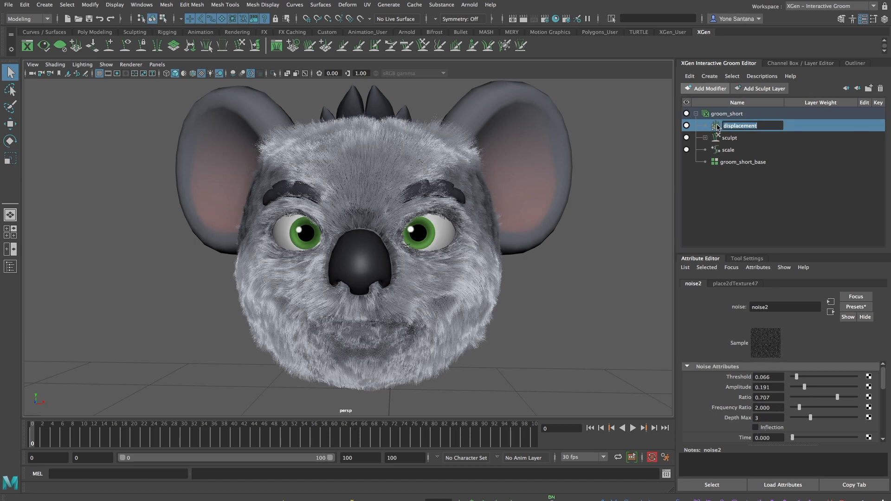
click(832, 313)
scroll(883, 363, down, 2)
click(770, 364)
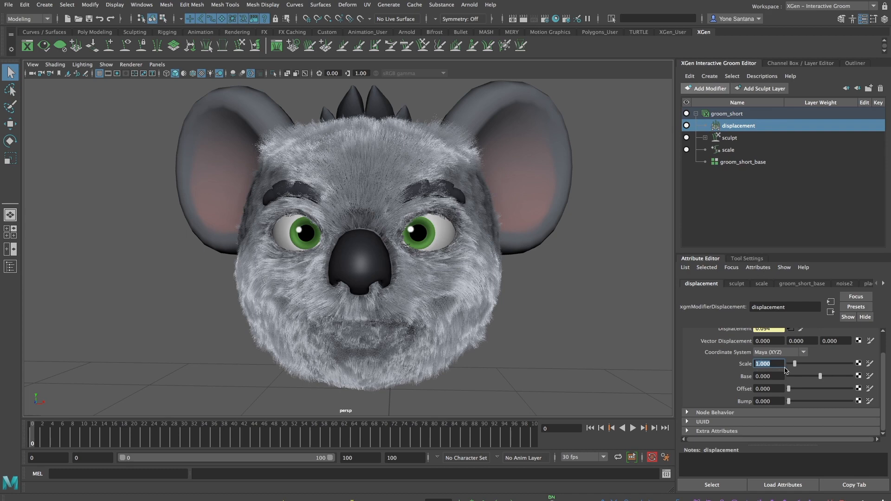
text(0.5)
key(Return)
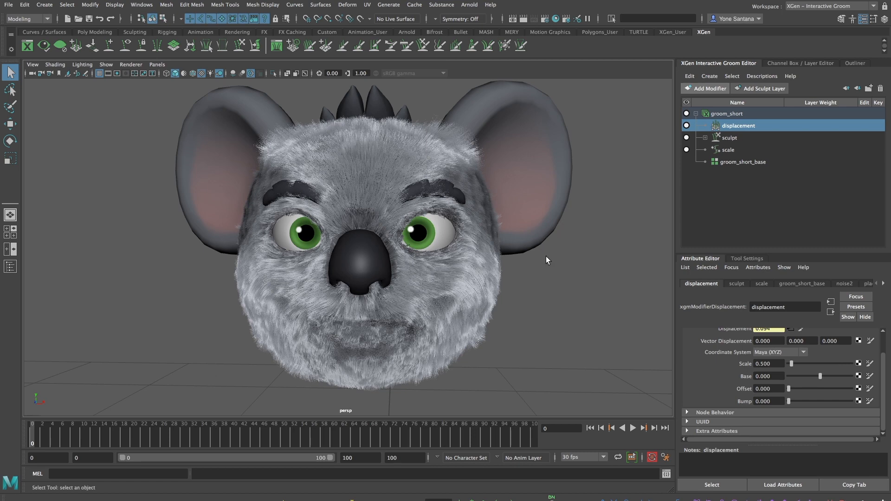
Toggle the displacement modifier's visibility to examine the effect of the reduced scale on the face fur
click(687, 126)
click(686, 126)
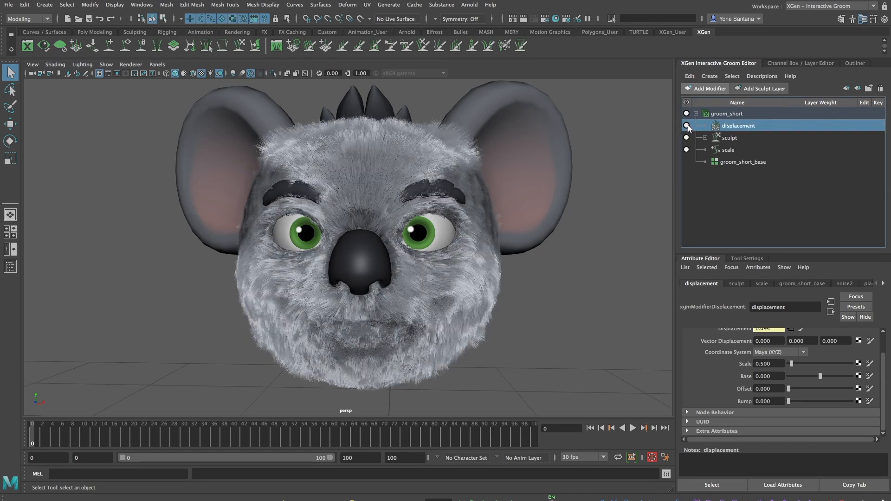
scroll(439, 320, up, 2)
alt+drag(439, 320, 441, 348)
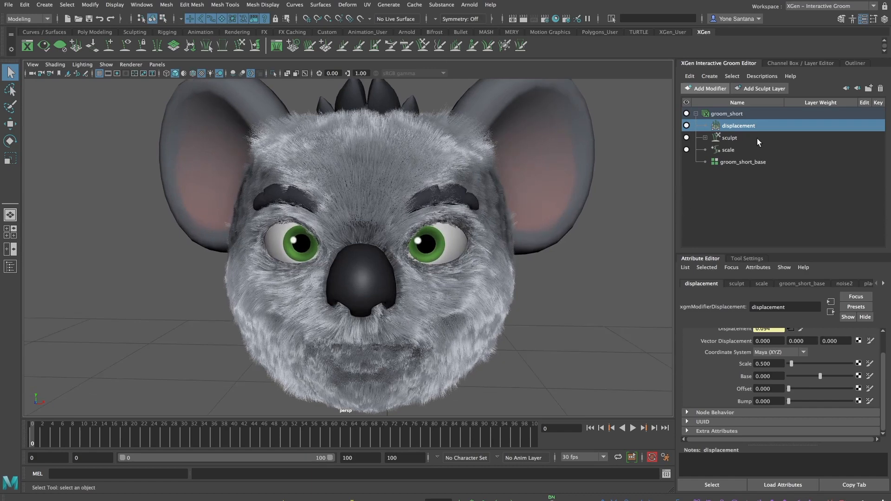
Add a Noise modifier above displacement in groom_short and inspect the fur up close
click(716, 88)
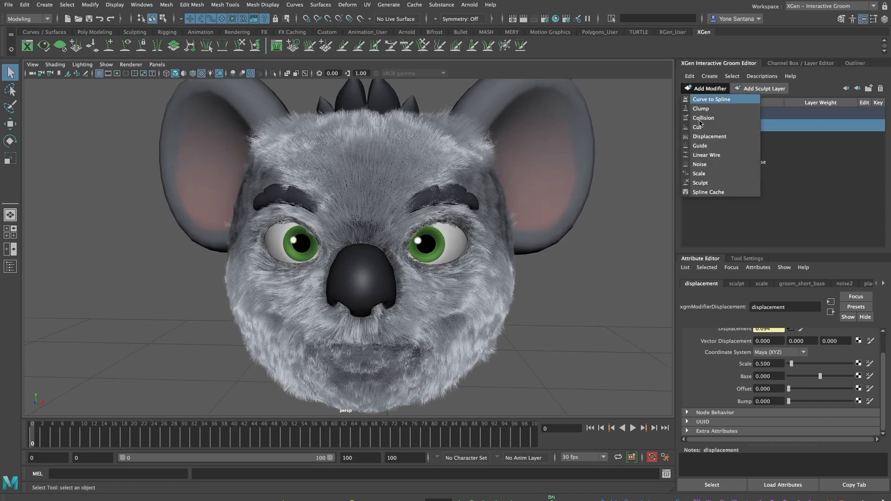
click(709, 165)
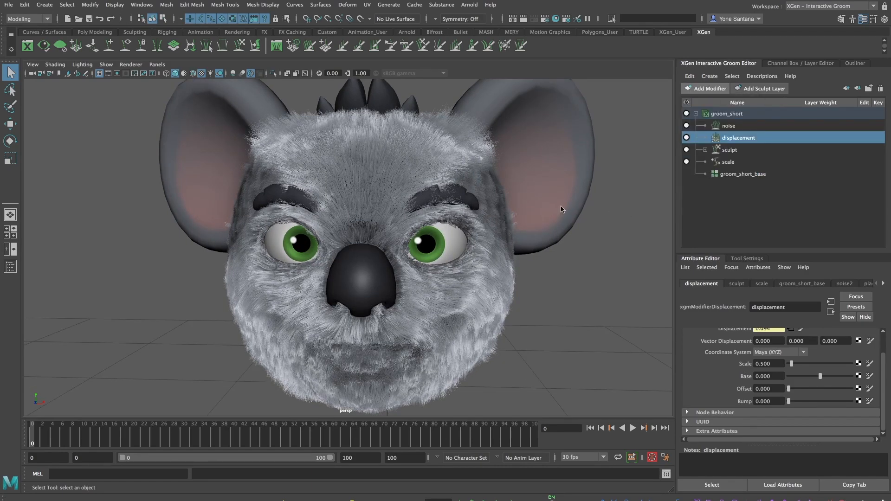
alt+drag(453, 340, 454, 330)
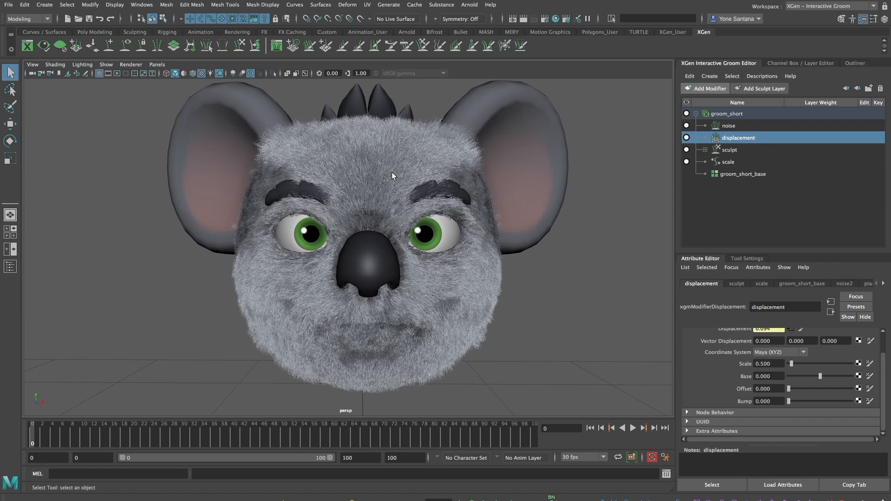
alt+right_drag(445, 289, 517, 310)
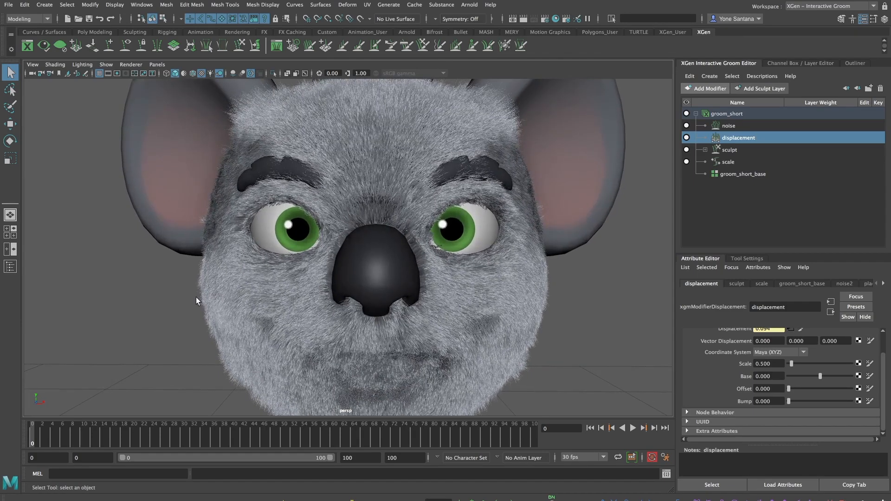
alt+right_drag(480, 333, 475, 296)
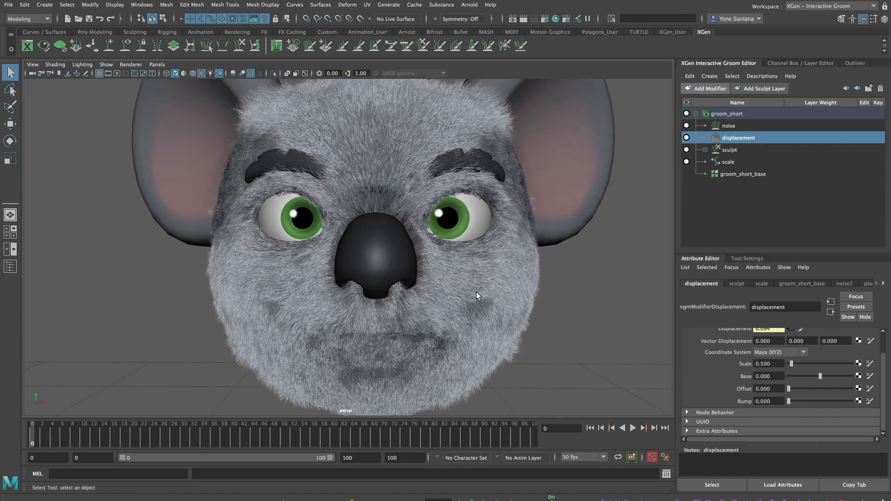
Show the noise modifier's attributes, try a Frequency of about 2.7, and set it to 0
click(740, 127)
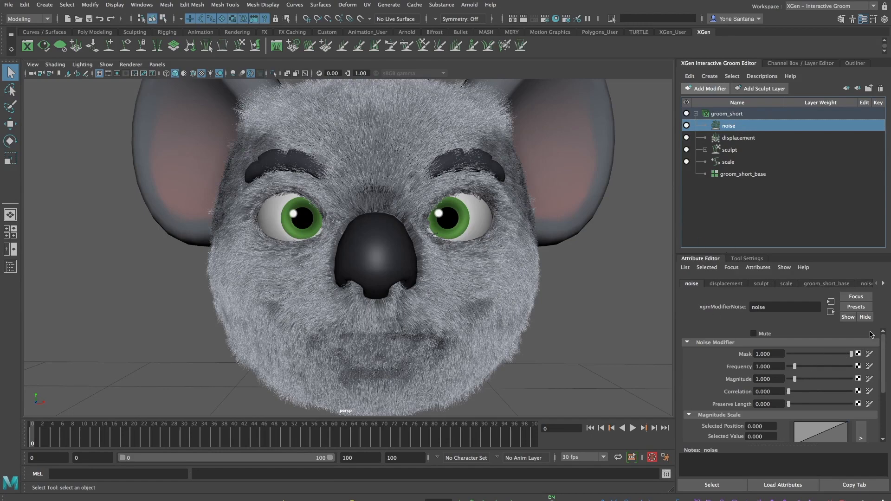
click(775, 367)
drag(796, 368, 809, 369)
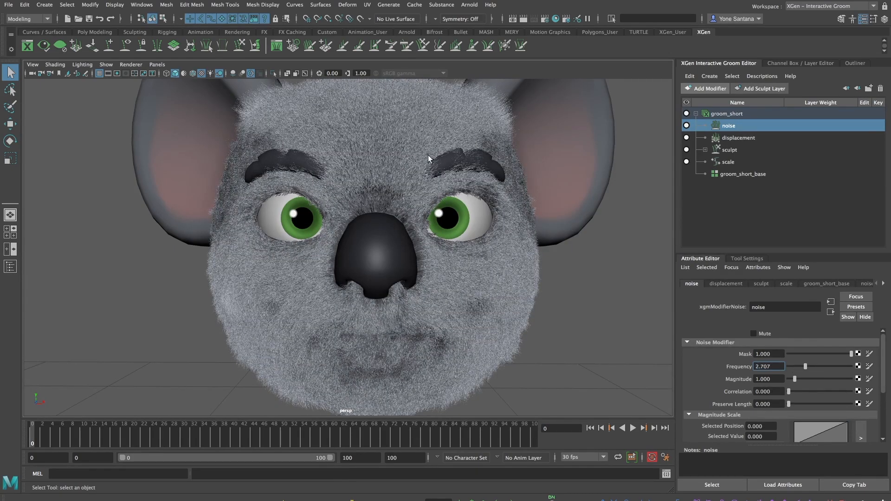
drag(807, 366, 807, 367)
text(1)
key(Return)
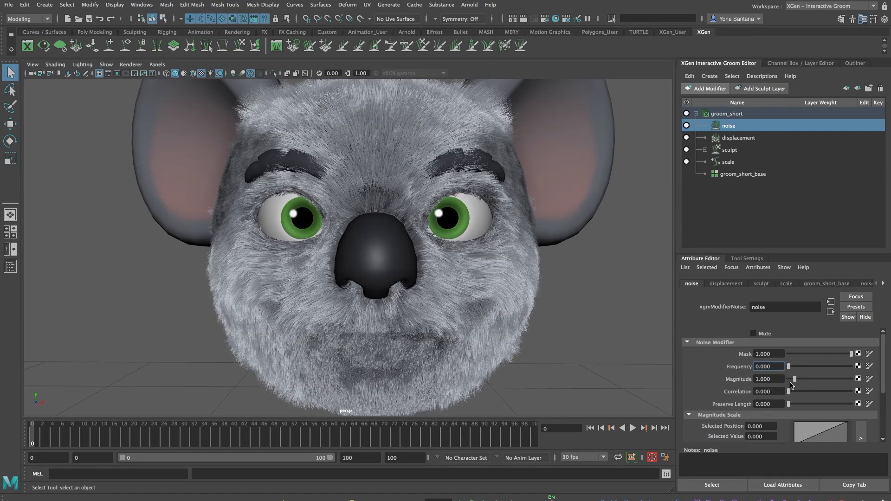
Test a noise Magnitude of about 3.158, and settle on Frequency about 0.752 and Magnitude about 1.729
drag(796, 383, 809, 382)
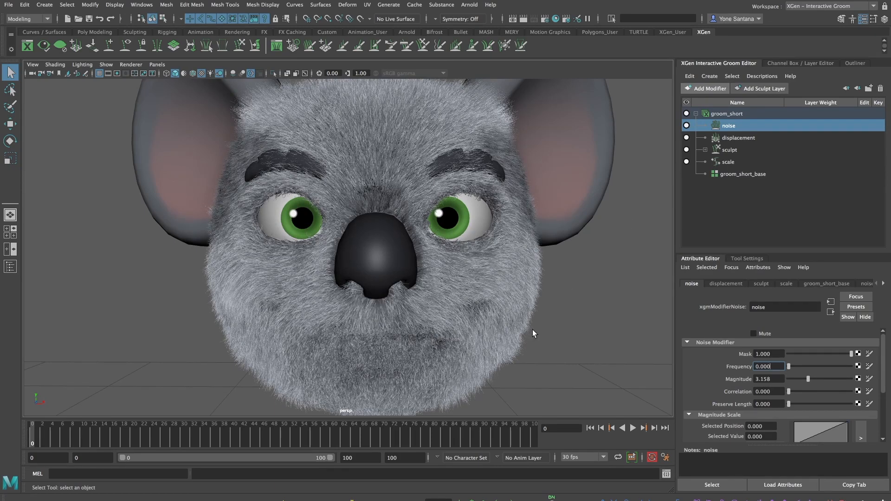
drag(789, 367, 793, 367)
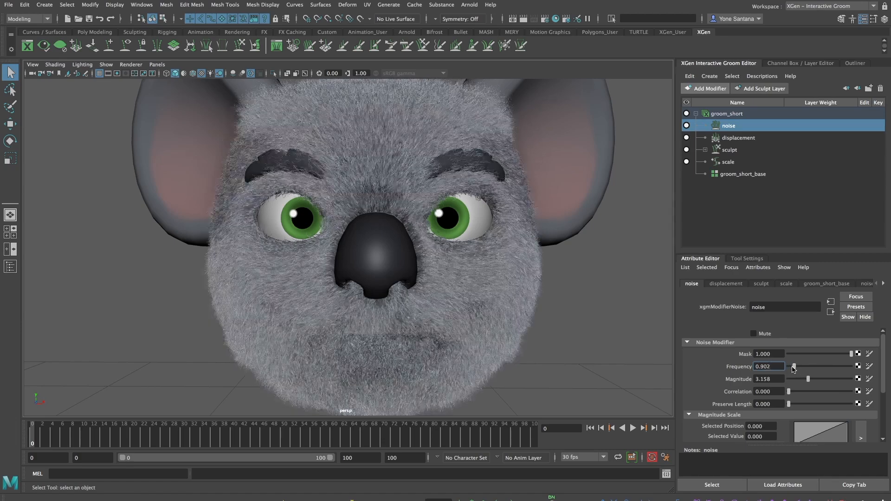
click(799, 379)
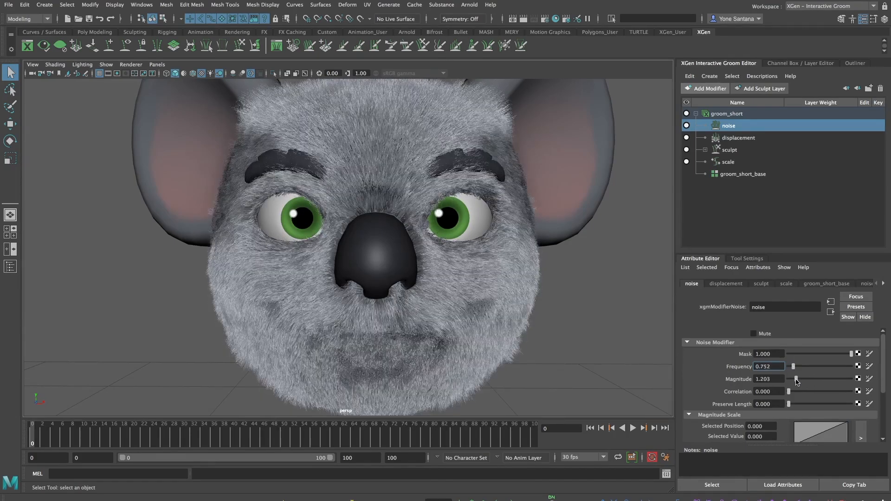
scroll(754, 390, down, 2)
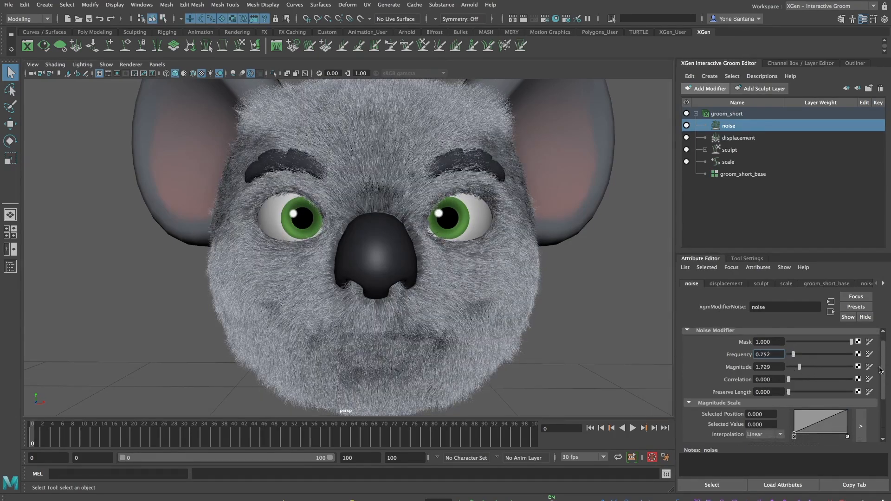
Try a Correlation of about 72.18 on the noise modifier
drag(790, 377, 836, 382)
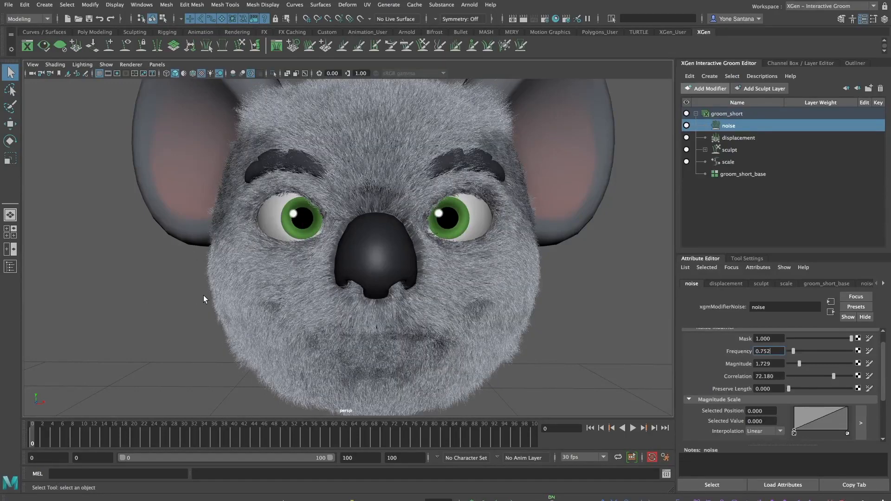
drag(835, 379, 837, 379)
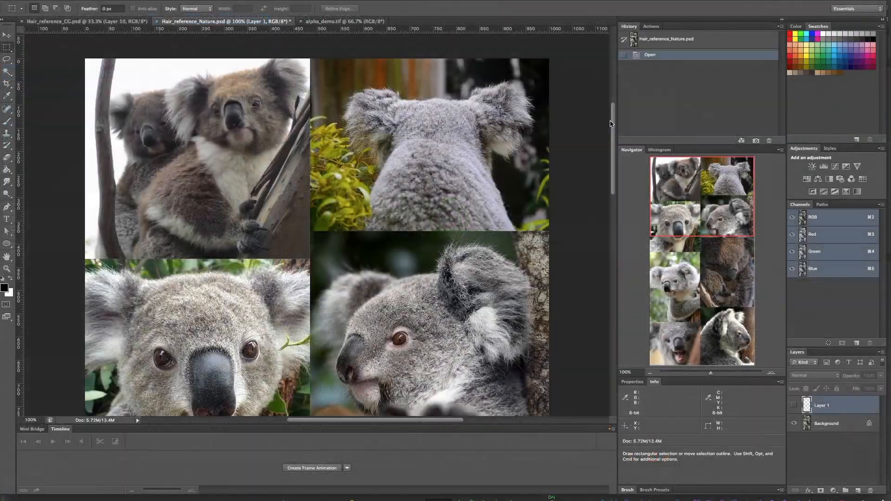
Switch to Photoshop and examine the fur in the koala photos of Hair_reference_Nature.psd
scroll(607, 132, down, 3)
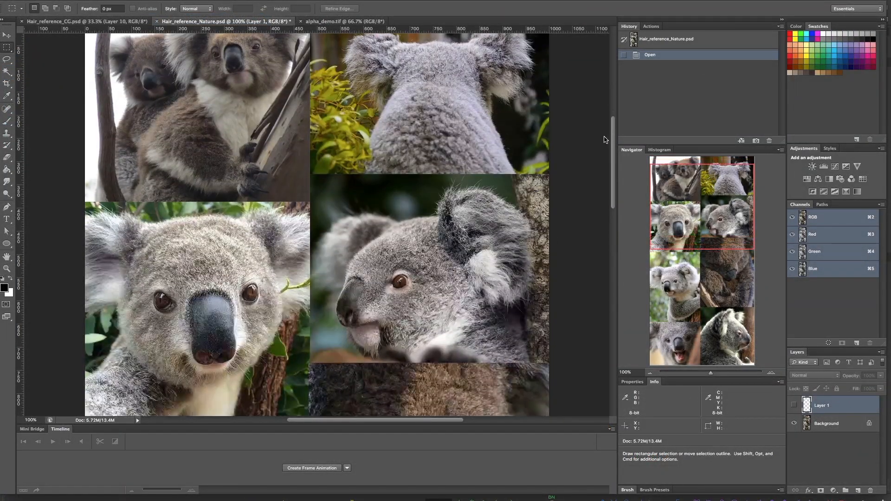
scroll(599, 152, down, 2)
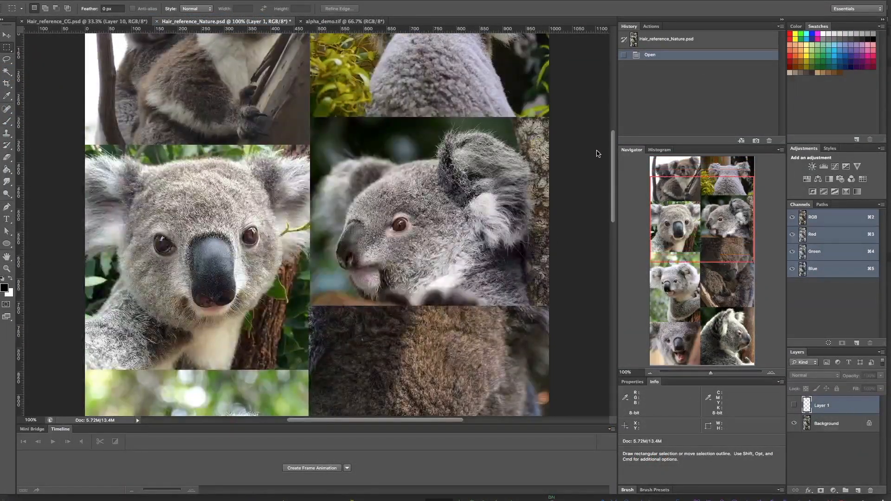
scroll(214, 202, down, 8)
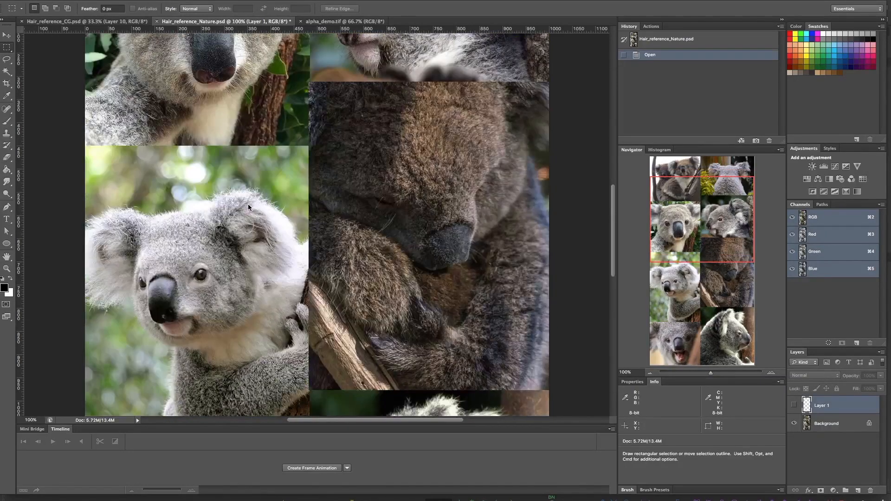
drag(615, 209, 615, 214)
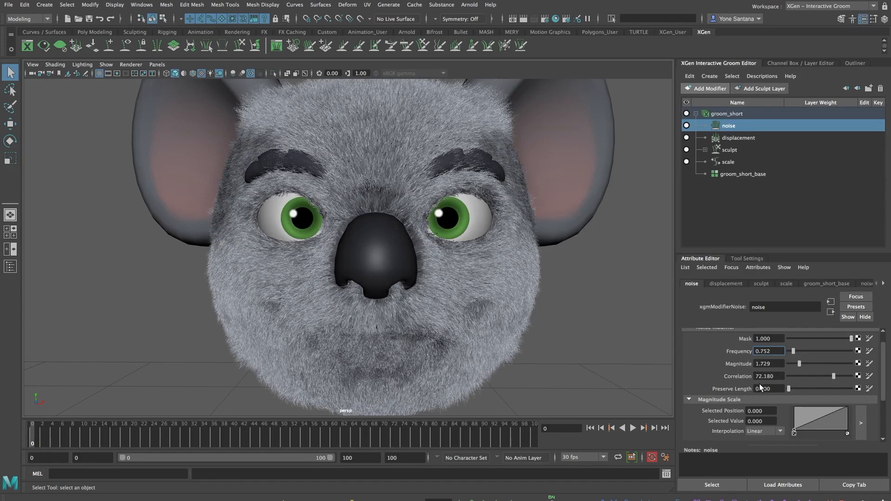
Back in Maya, set the noise modifier's Correlation to about 80.451 and its Mask to about 0.632
drag(834, 377, 839, 379)
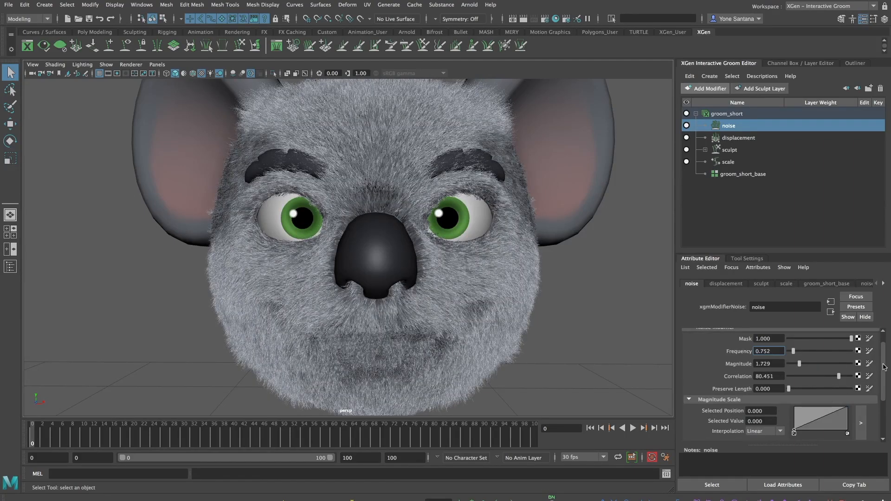
drag(885, 360, 886, 348)
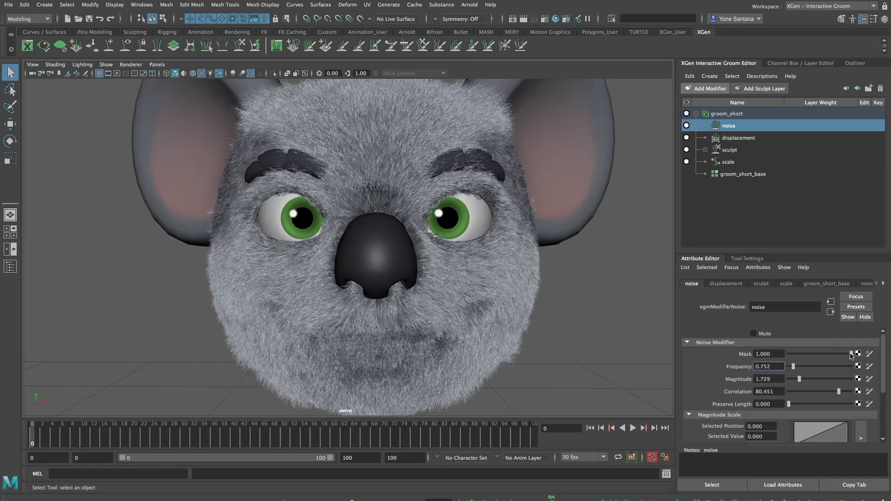
drag(829, 356, 805, 359)
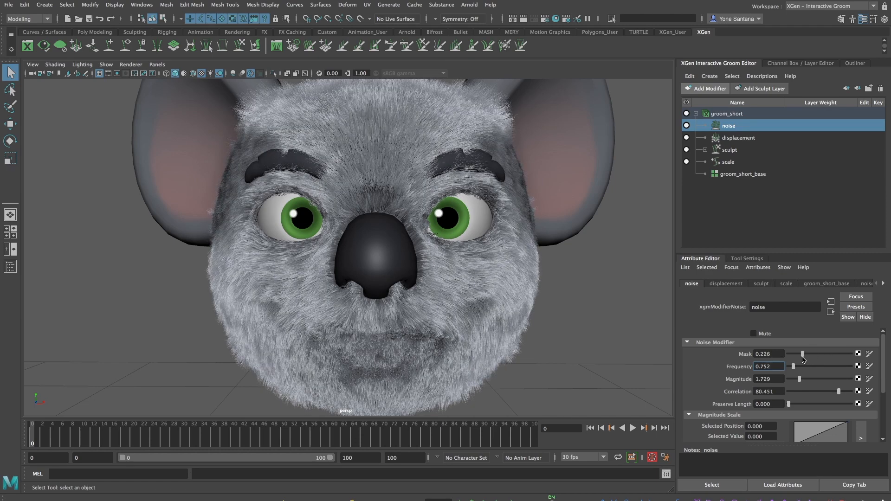
click(793, 357)
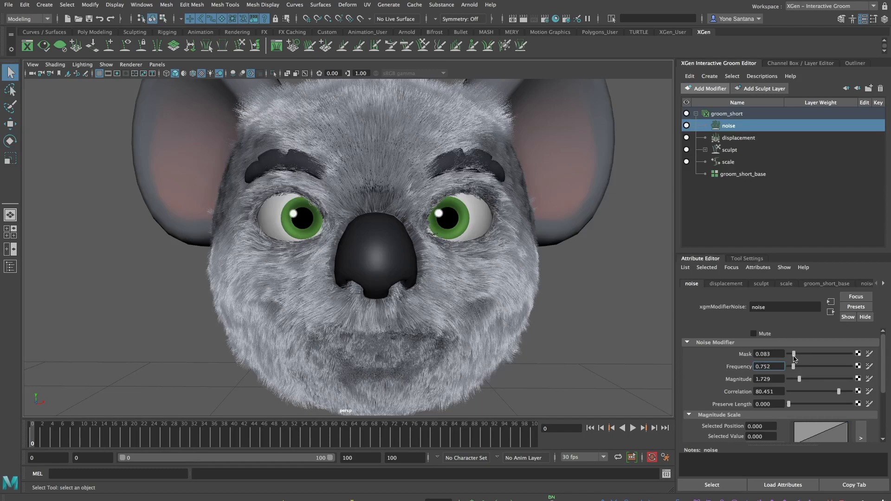
drag(795, 359, 828, 358)
Add a Clump modifier above noise in groom_short and inspect the clumped fur on the head from several angles
click(719, 90)
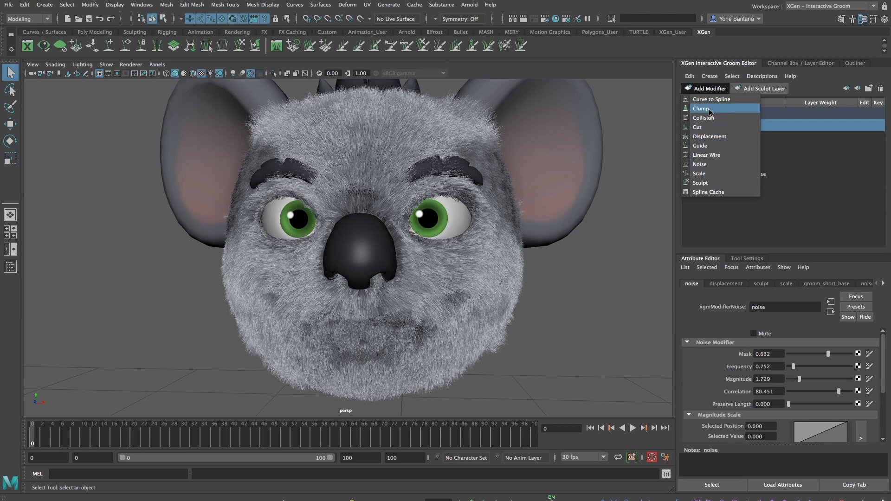
click(709, 110)
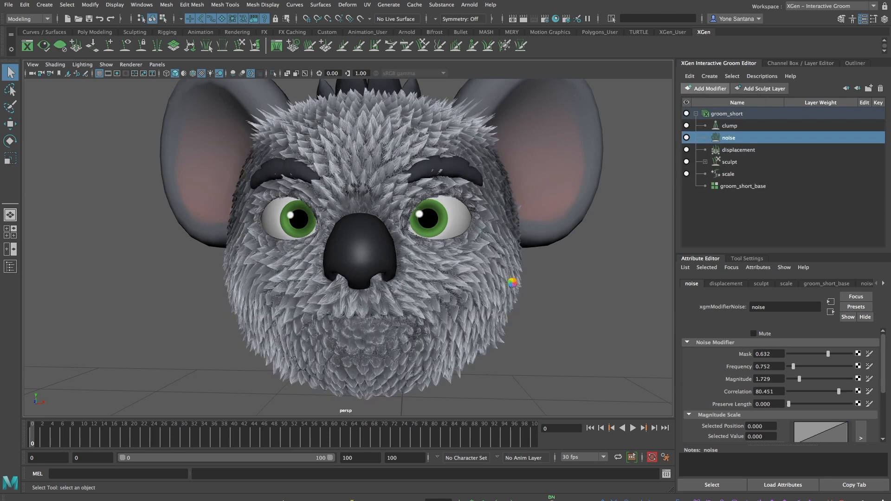
alt+drag(439, 317, 441, 305)
alt+right_drag(441, 304, 454, 292)
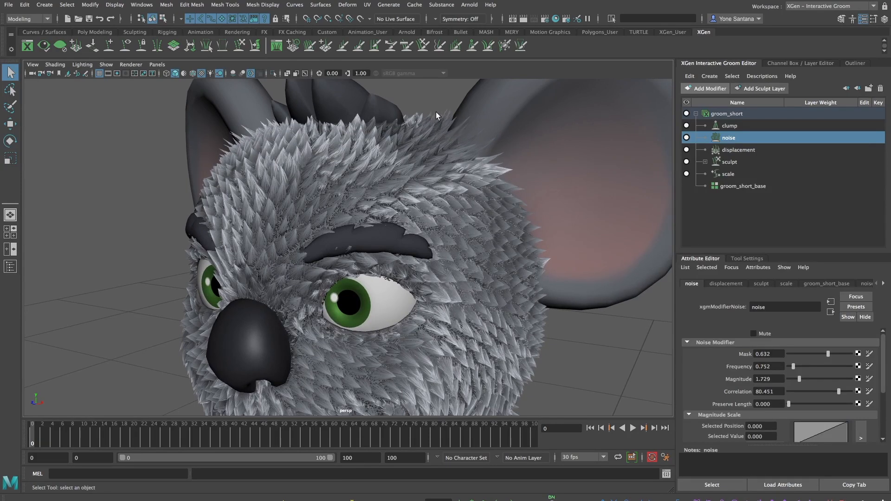
alt+drag(389, 358, 426, 344)
alt+middle_drag(431, 343, 469, 309)
mouse_move(470, 308)
alt+mouse_down()
mouse_move(478, 311)
mouse_move(470, 306)
alt+mouse_up()
alt+right_drag(469, 305, 455, 298)
alt+middle_drag(455, 298, 428, 300)
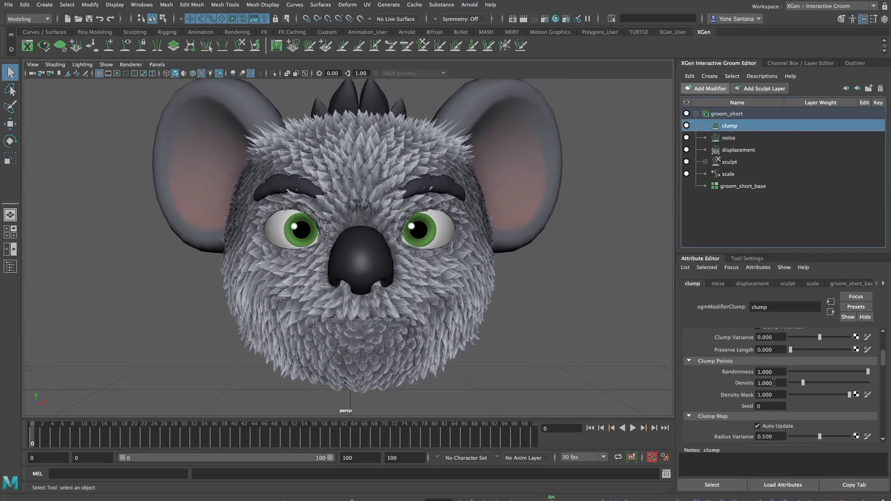
Test Clump Points Density values of 0.1 and 3 on the clump modifier, and settle on 1.5
text(0.1)
key(Return)
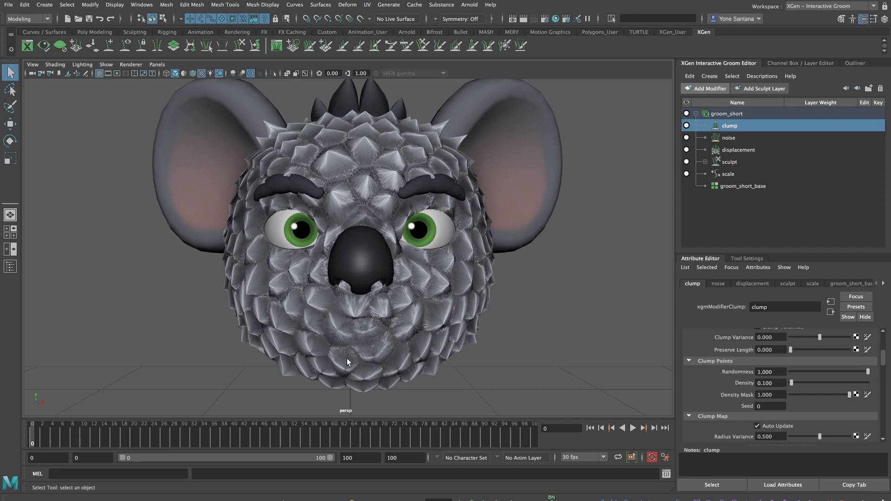
double_click(783, 384)
text(3)
key(Return)
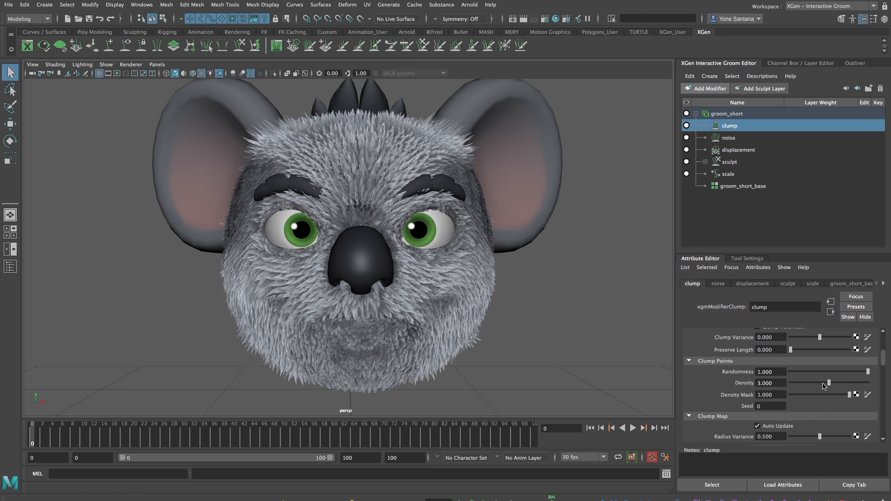
drag(783, 384, 716, 378)
text(1.5)
key(Return)
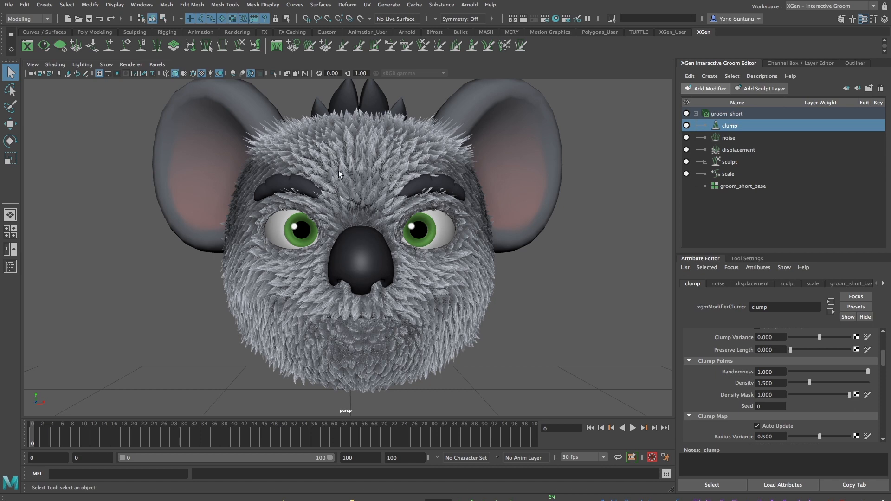
Try a Clump effect strength of about 0.648 and restore it to 1
drag(886, 363, 886, 334)
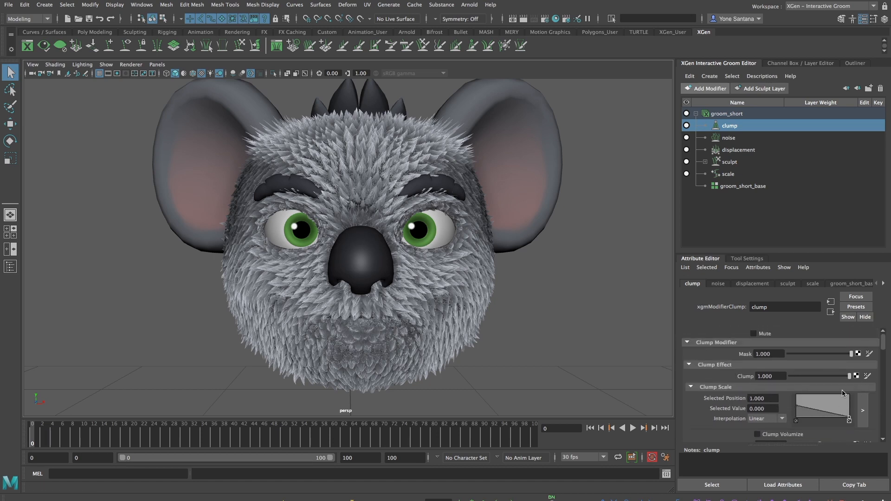
mouse_move(853, 379)
mouse_down()
mouse_move(822, 379)
mouse_move(838, 380)
mouse_up()
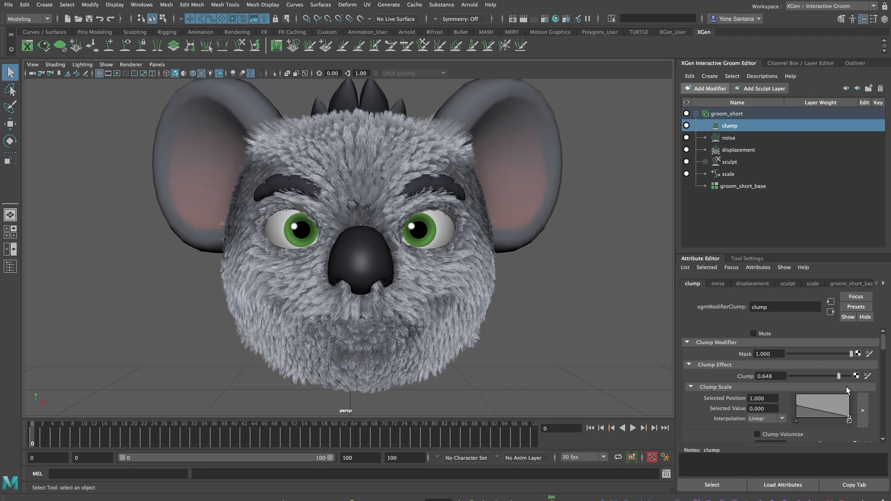
click(840, 377)
drag(841, 377, 859, 377)
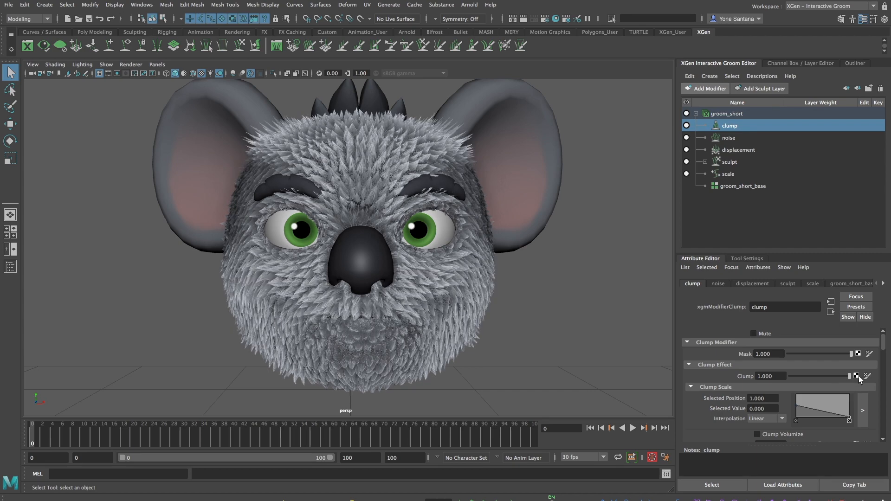
Reshape the Clump Scale curve in its enlarged editor to about 0.603 at position 0 and about 0.27 at position 1
scroll(884, 352, down, 2)
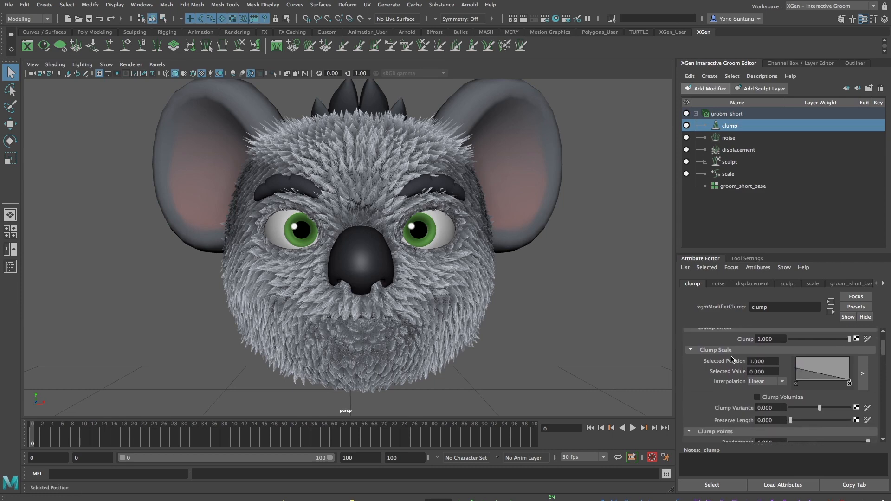
mouse_move(820, 377)
mouse_down()
mouse_move(835, 373)
mouse_move(825, 371)
mouse_up()
click(826, 385)
click(863, 374)
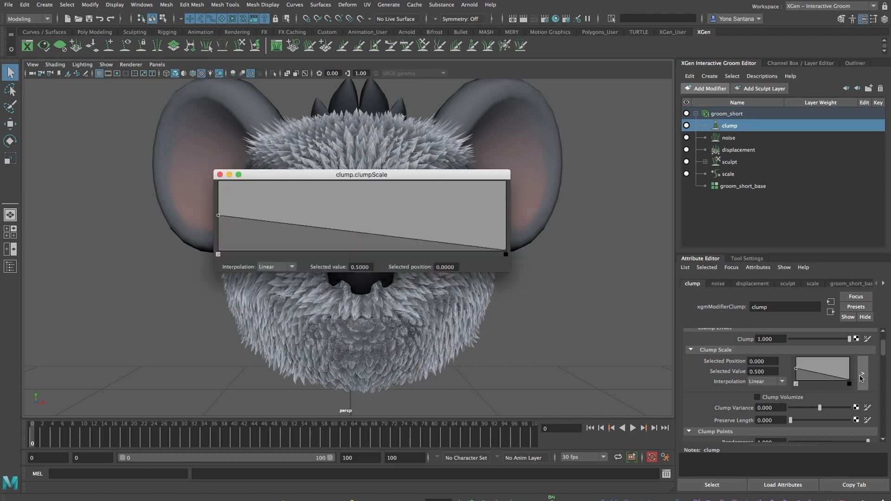
drag(362, 176, 352, 301)
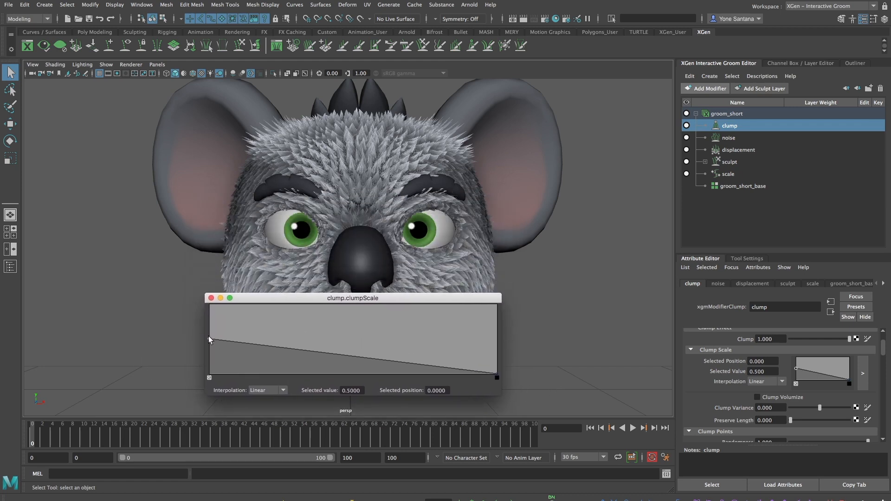
drag(208, 338, 209, 330)
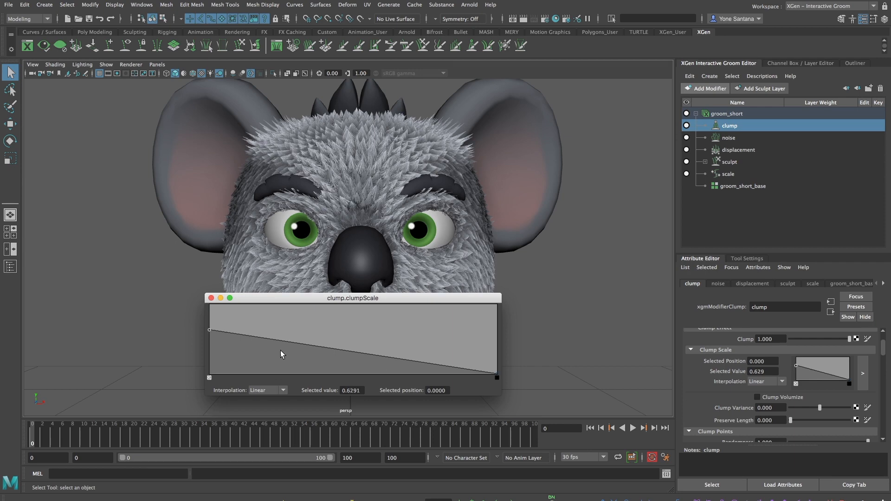
click(208, 363)
drag(209, 330, 190, 323)
click(208, 380)
drag(209, 364, 208, 333)
drag(497, 377, 527, 353)
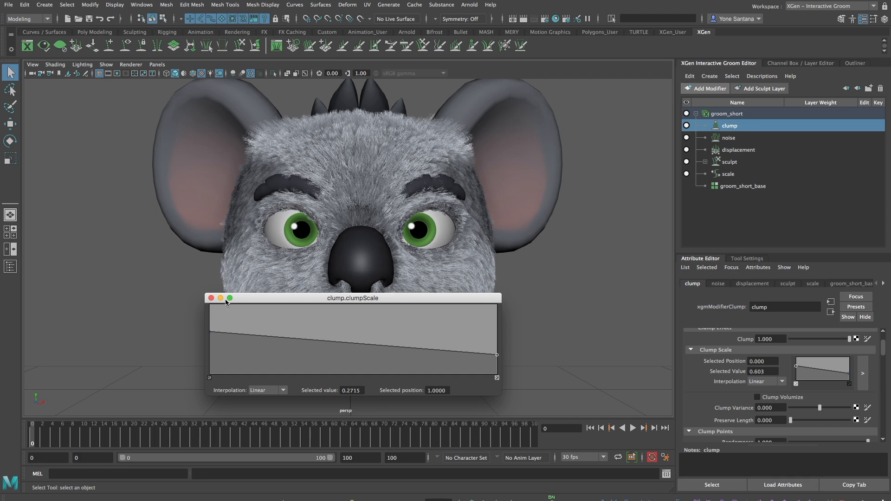
click(212, 298)
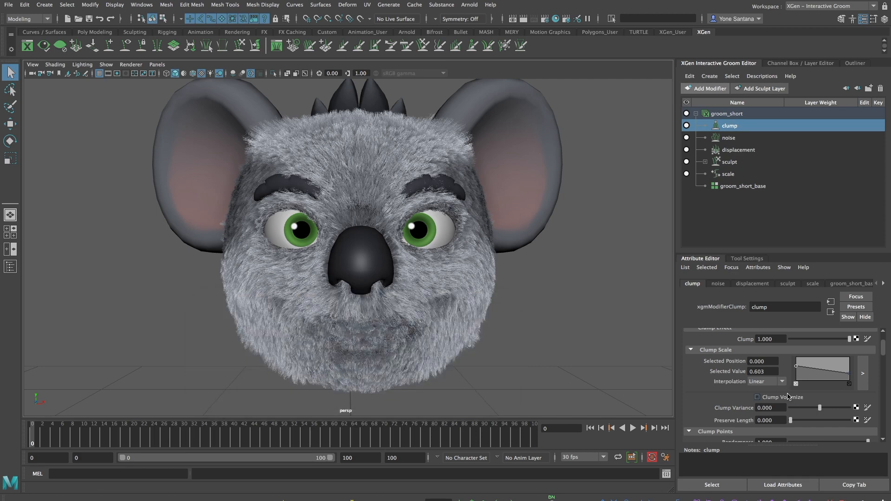
Set the clump modifier's Advanced Shape Offset to about 0.12
drag(883, 349, 882, 362)
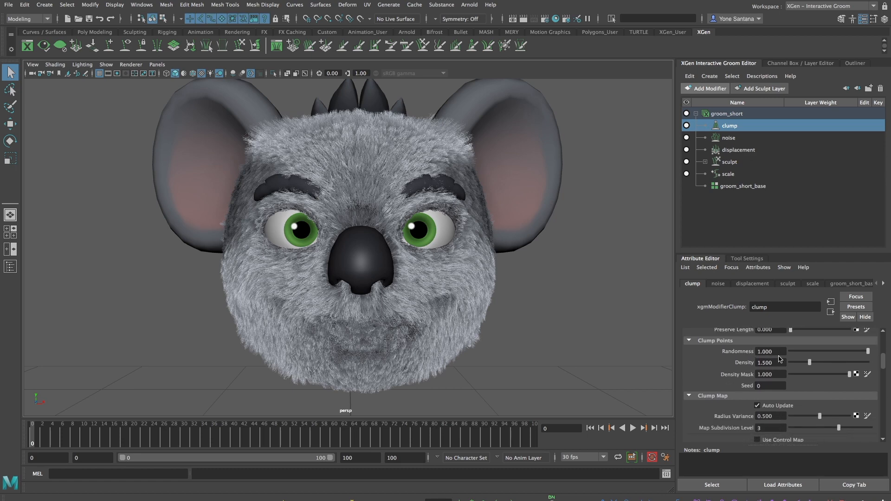
drag(884, 362, 865, 416)
drag(864, 417, 864, 413)
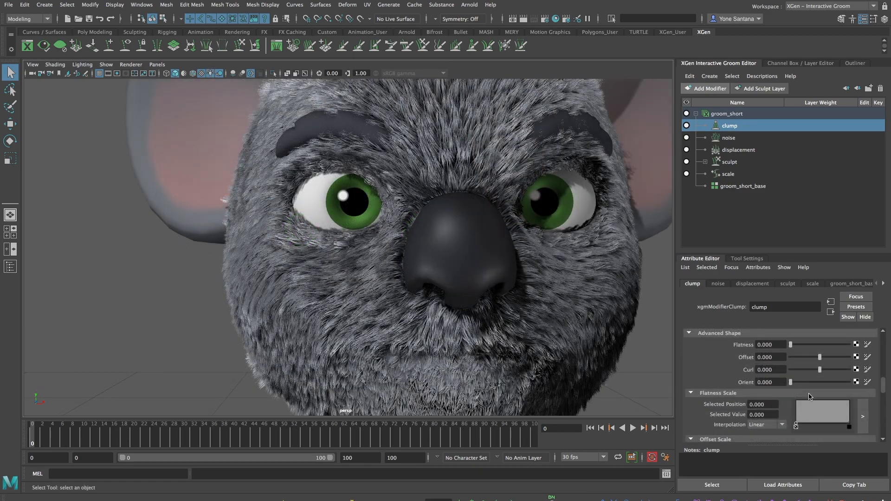
drag(820, 358, 828, 359)
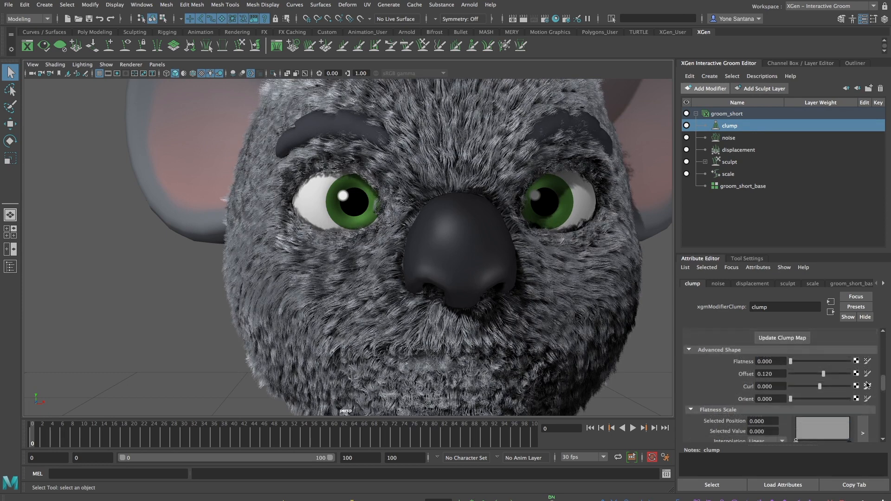
Raise the end of the Curl Scale curve to about 0.92 and set the clump's Curl to about 0.088
click(764, 386)
drag(882, 385, 876, 394)
drag(850, 423, 848, 410)
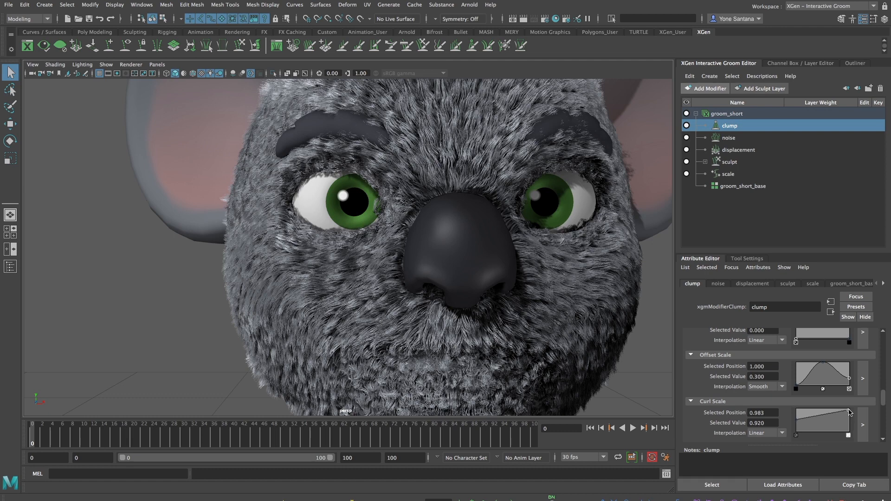
drag(883, 398, 884, 384)
mouse_move(820, 383)
mouse_down()
mouse_move(835, 382)
mouse_move(822, 381)
mouse_up()
click(823, 381)
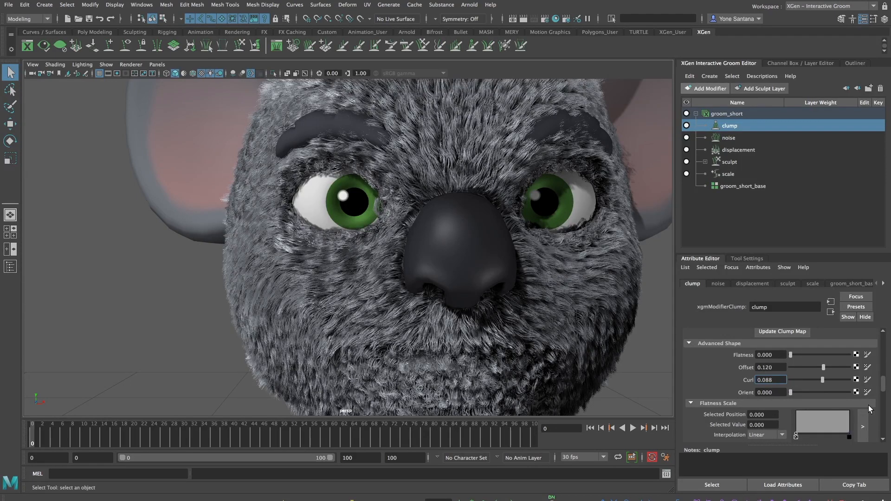
Adjust the end point of the clump's Noise Scale curve and set the Noise secondary effect to 1
scroll(863, 407, down, 8)
scroll(862, 424, up, 5)
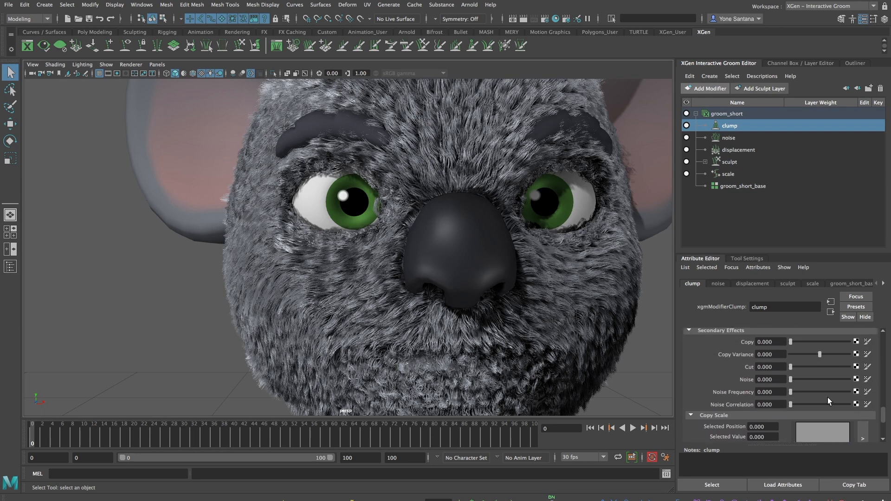
drag(792, 380, 806, 381)
scroll(805, 390, down, 5)
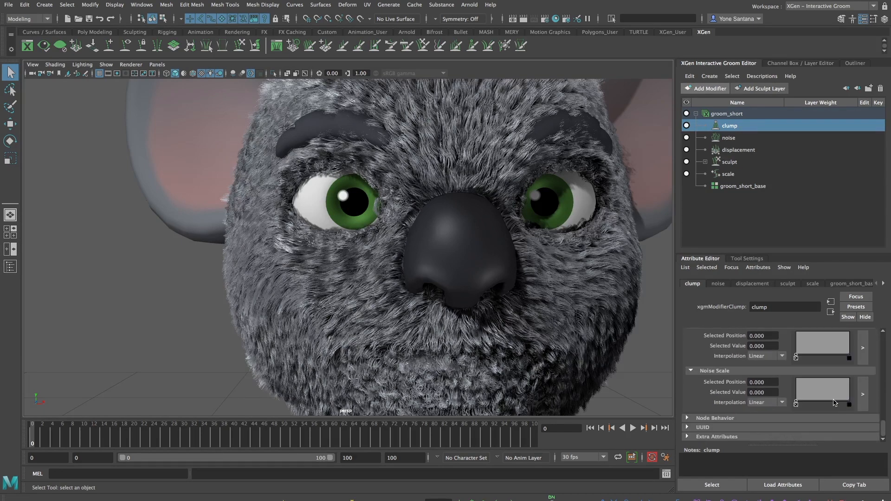
click(850, 398)
drag(851, 397, 853, 370)
drag(882, 426, 882, 416)
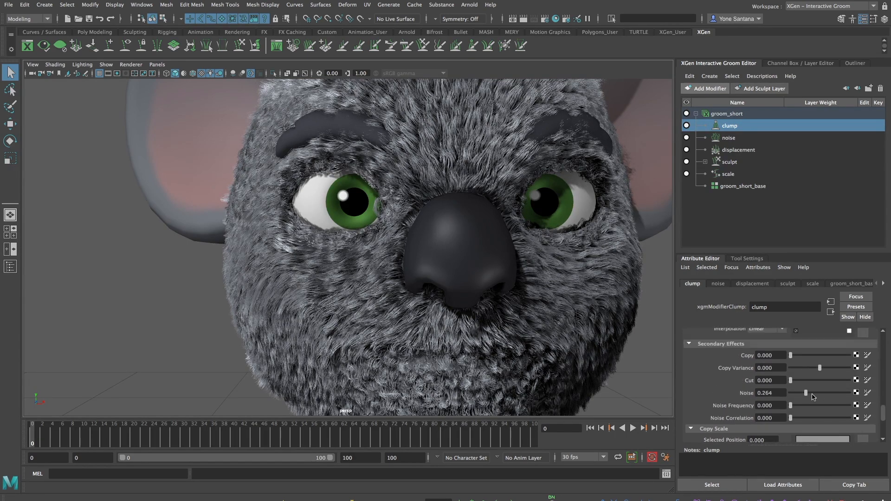
drag(810, 395, 851, 394)
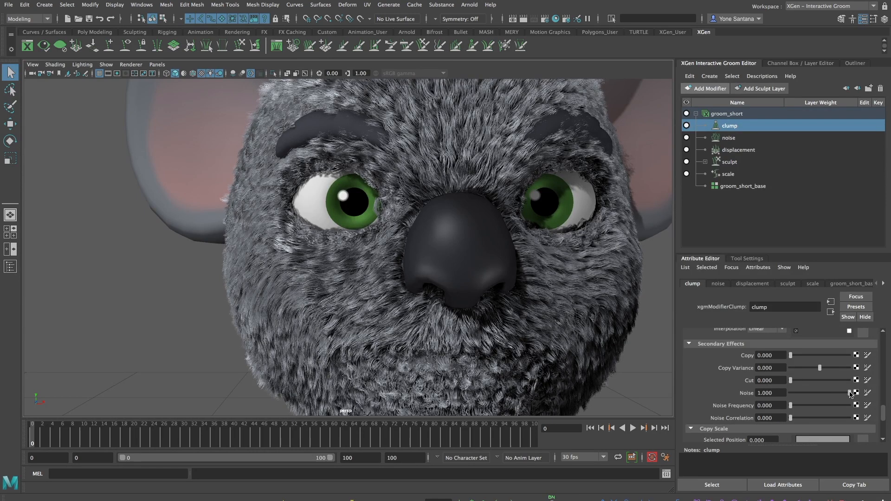
Raise the clump's Noise Frequency and Noise Correlation secondary effects slightly above zero
drag(791, 407, 803, 407)
mouse_move(791, 418)
mouse_down()
mouse_move(826, 420)
mouse_move(801, 419)
mouse_up()
alt+drag(564, 364, 511, 349)
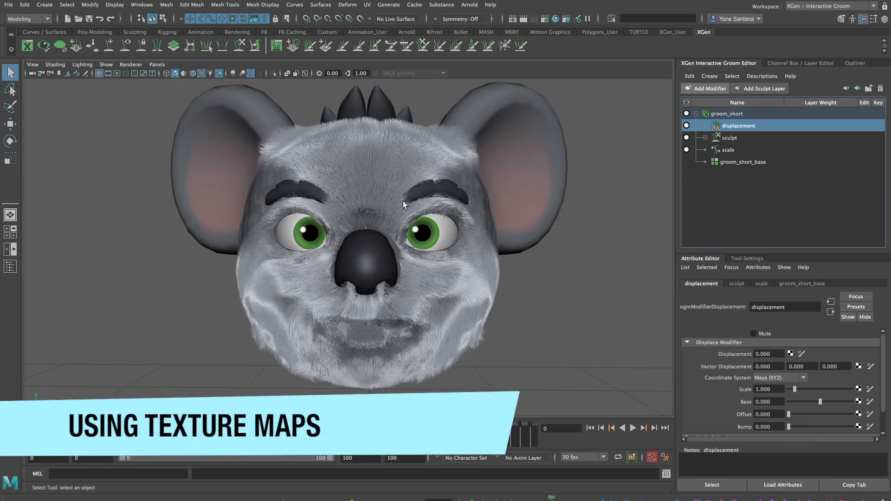
click(790, 354)
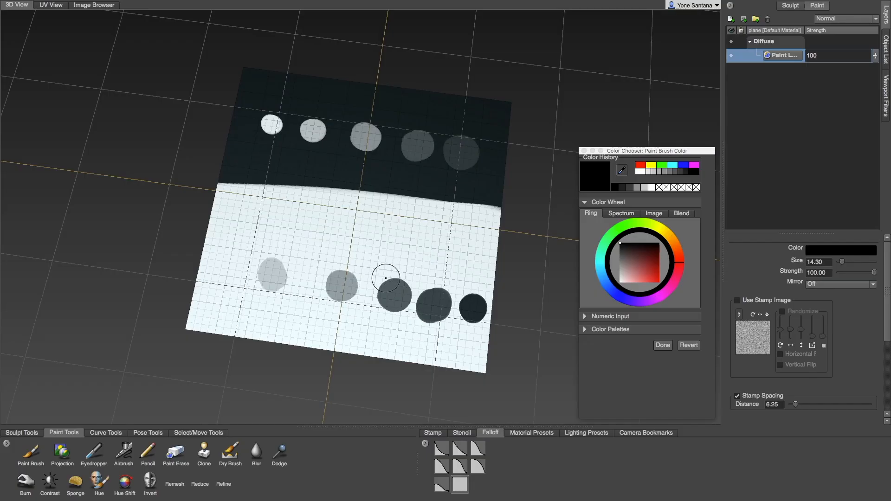
mouse_move(416, 315)
alt+mouse_down()
mouse_move(427, 292)
mouse_move(430, 321)
alt+mouse_up()
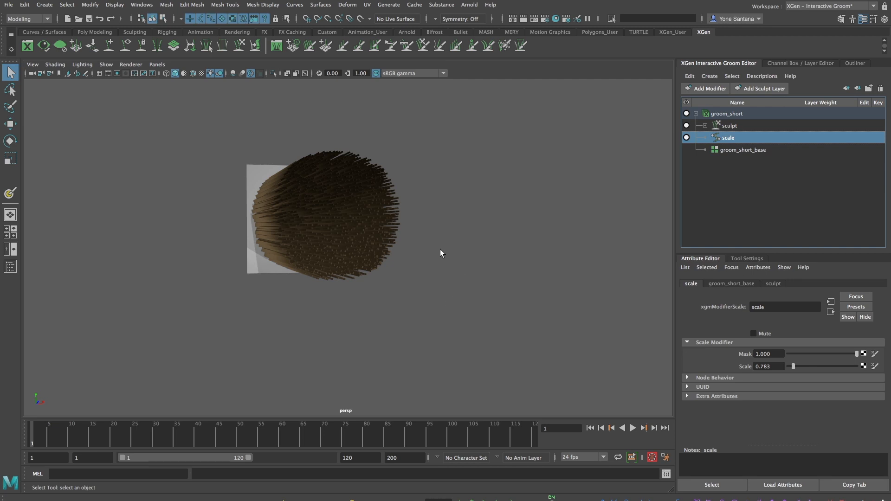
Connect a File texture to the Scale modifier's Mask and load plane_test.exr as its image
double_click(761, 354)
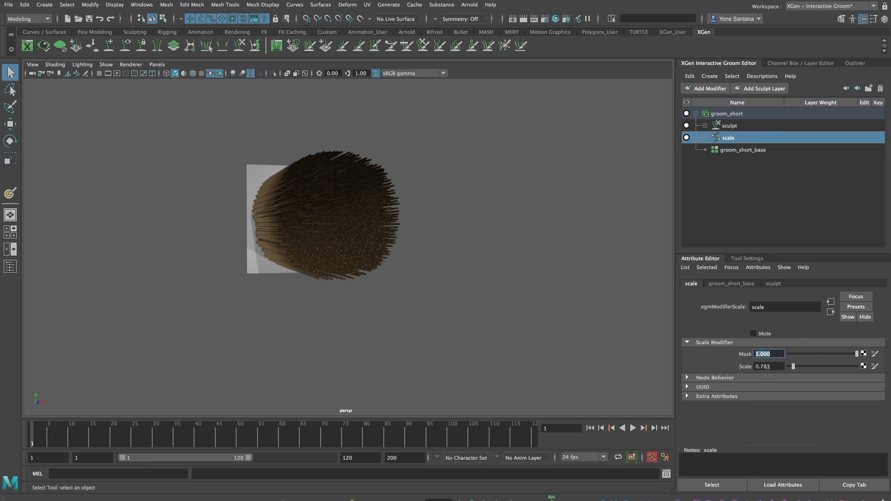
click(864, 354)
click(393, 246)
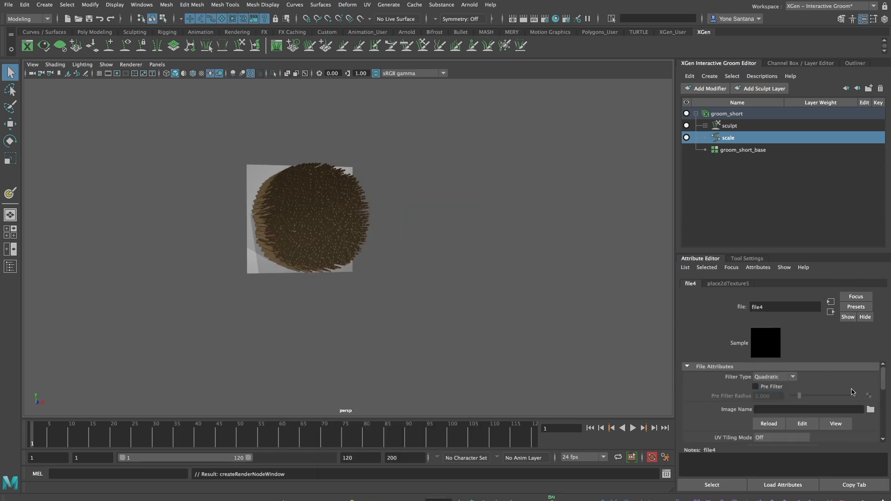
click(871, 410)
double_click(359, 71)
Examine how the hair length on the plane follows the painted Scale mask from several angles and with scene lighting toggled
alt+drag(427, 273, 381, 263)
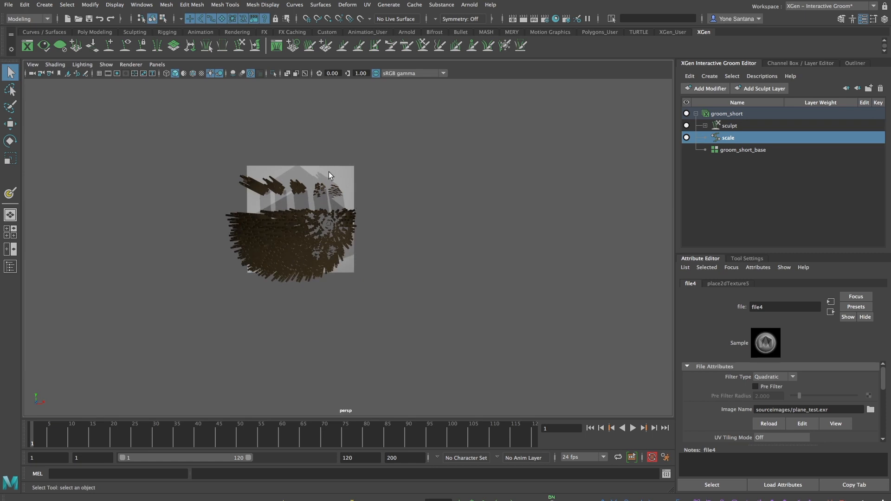
alt+drag(363, 224, 203, 237)
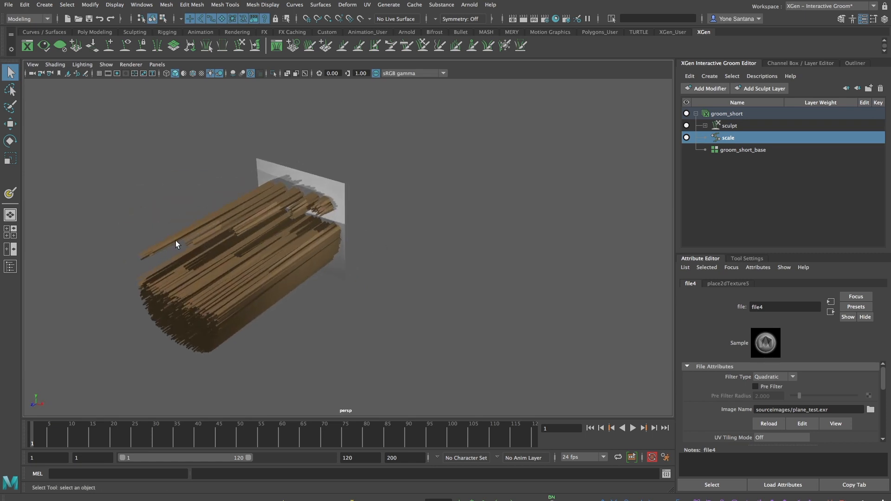
alt+drag(349, 203, 296, 245)
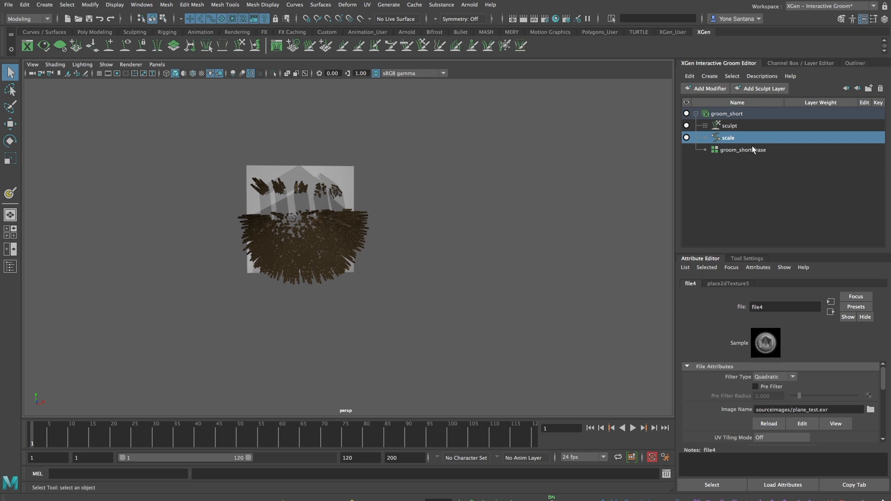
mouse_move(390, 269)
alt+mouse_down()
mouse_move(386, 253)
mouse_move(386, 275)
alt+mouse_up()
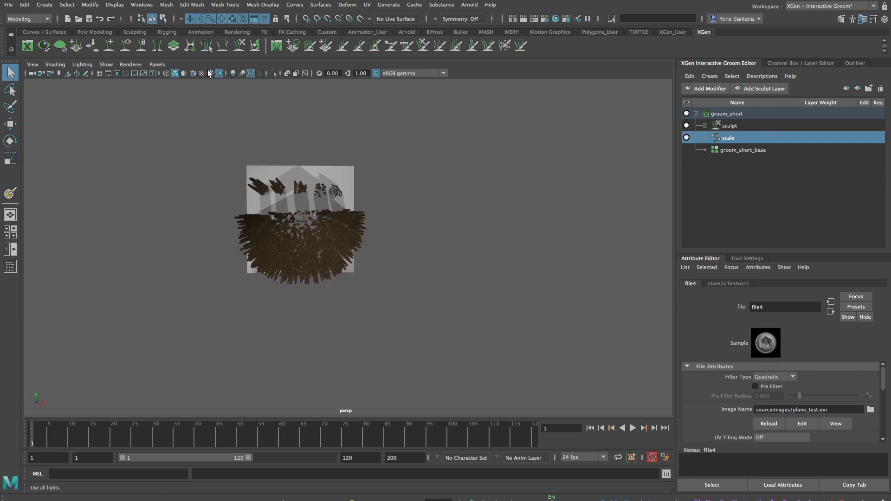
click(207, 73)
alt+drag(354, 265, 402, 270)
click(210, 73)
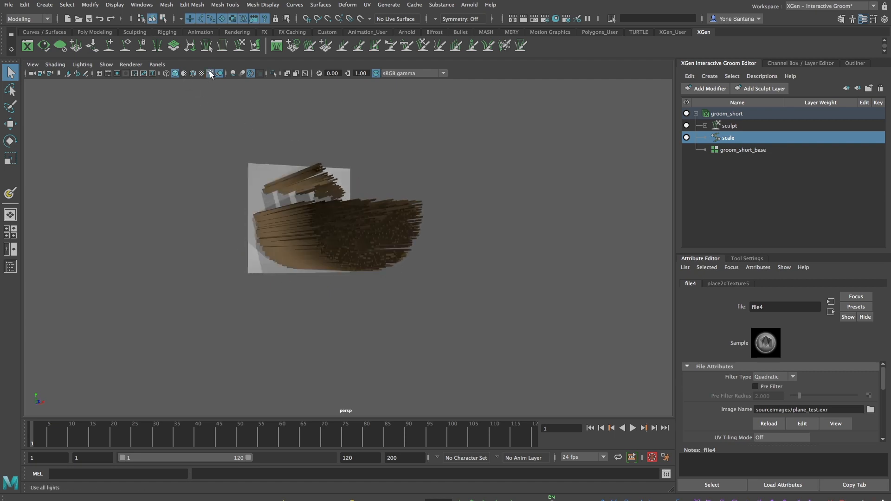
alt+drag(464, 269, 439, 280)
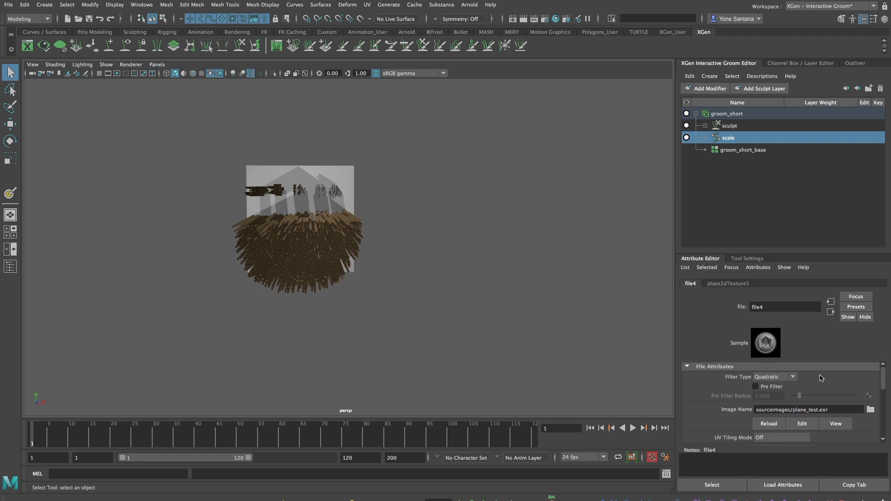
Break the texture connection on the Scale modifier's Mask
click(831, 312)
right_click(738, 355)
key(Down)
key(Down)
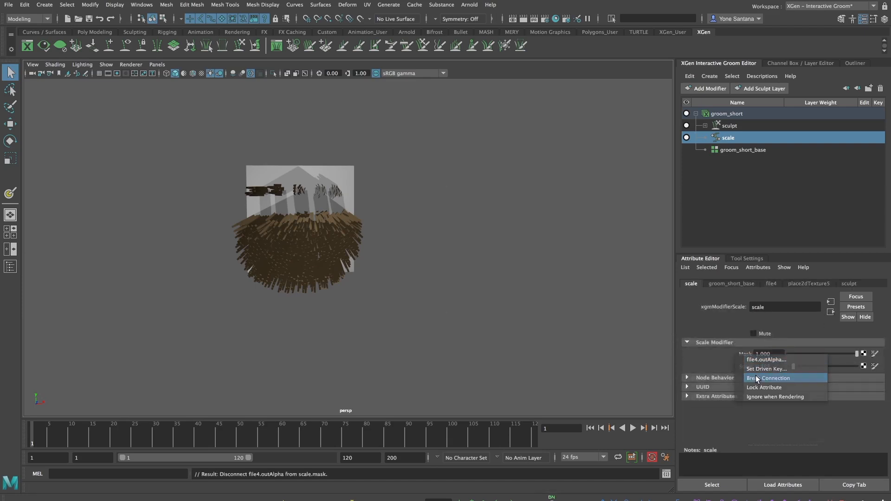
key(Return)
Add a Clump modifier to groom_short and set its clump point Density to 30
click(704, 89)
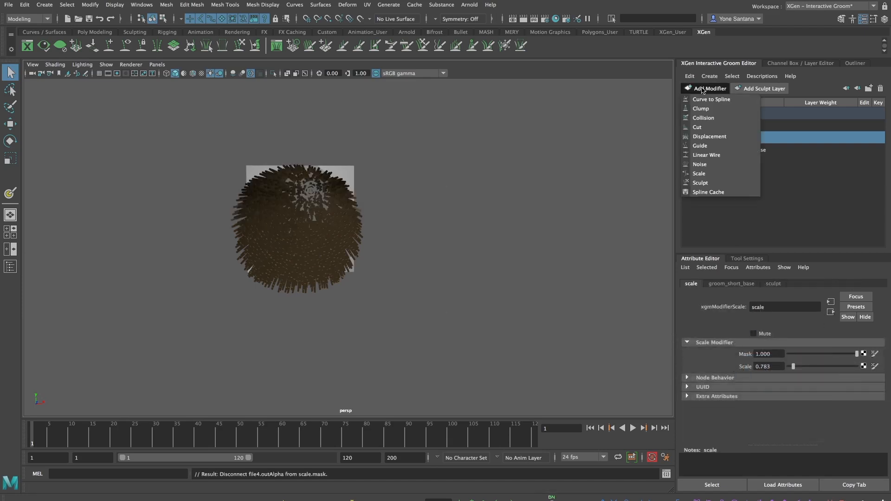
click(701, 110)
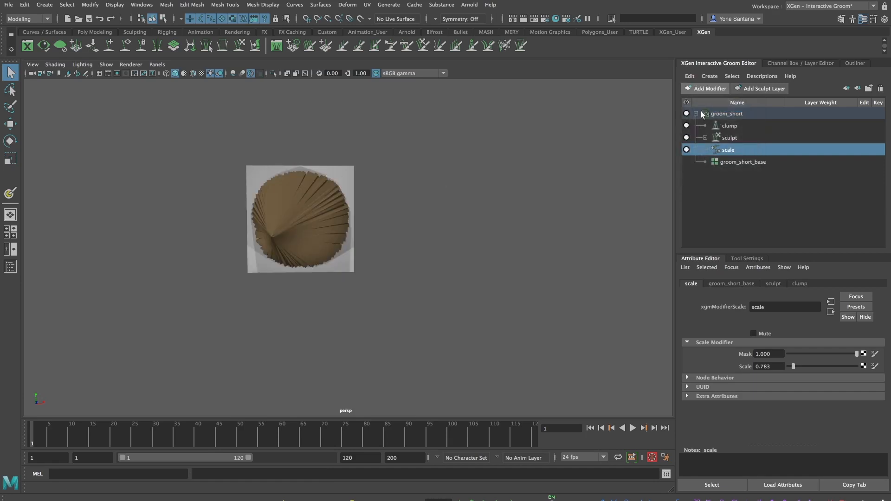
click(730, 126)
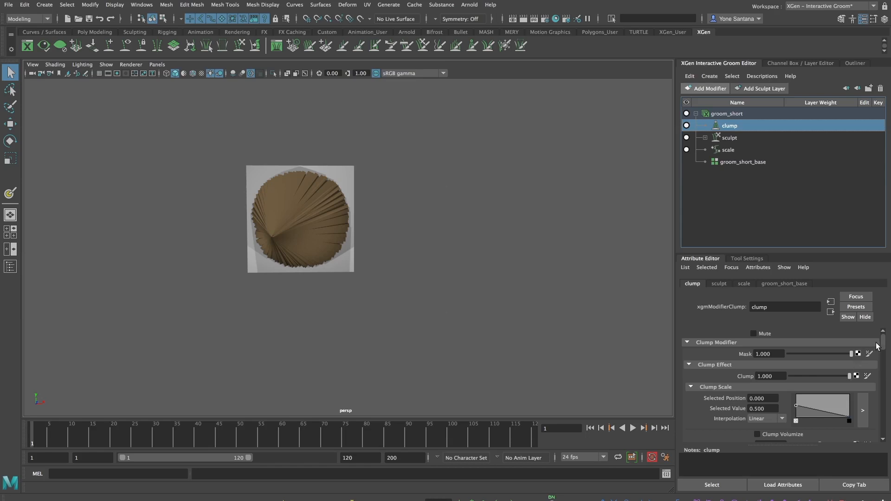
scroll(882, 347, down, 3)
click(770, 411)
text(30)
key(Return)
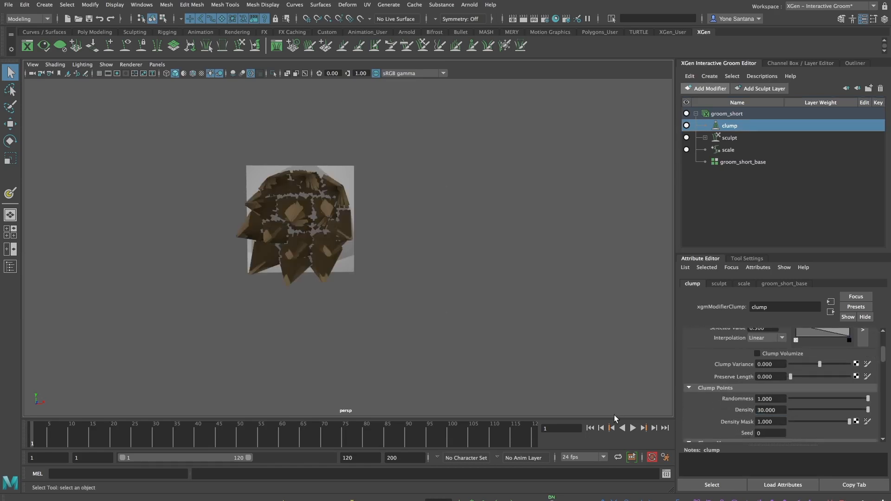
Try a clump point Density of 15 and settle on 20
alt+drag(462, 279, 442, 288)
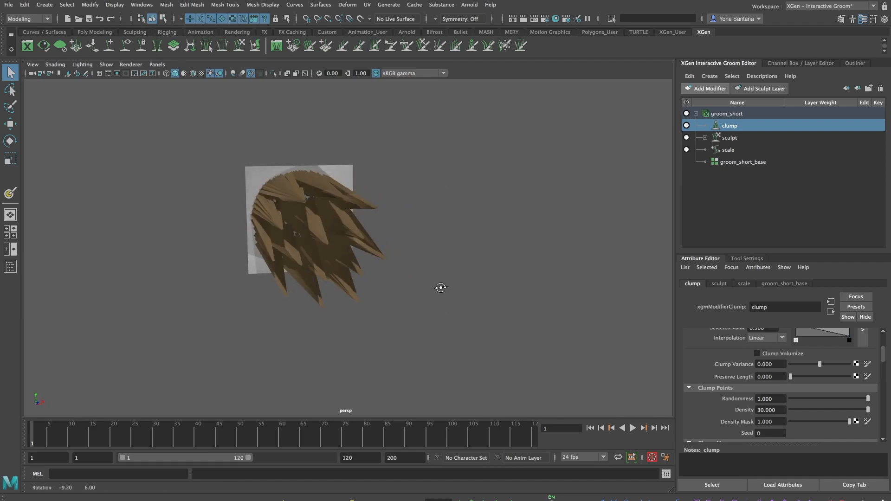
double_click(768, 410)
text(15)
key(Return)
drag(778, 411, 528, 407)
text(20)
key(Return)
Connect a File texture to the clump modifier's Mask, load plane_test.exr, and check the clumping from different angles
scroll(882, 353, up, 5)
click(858, 354)
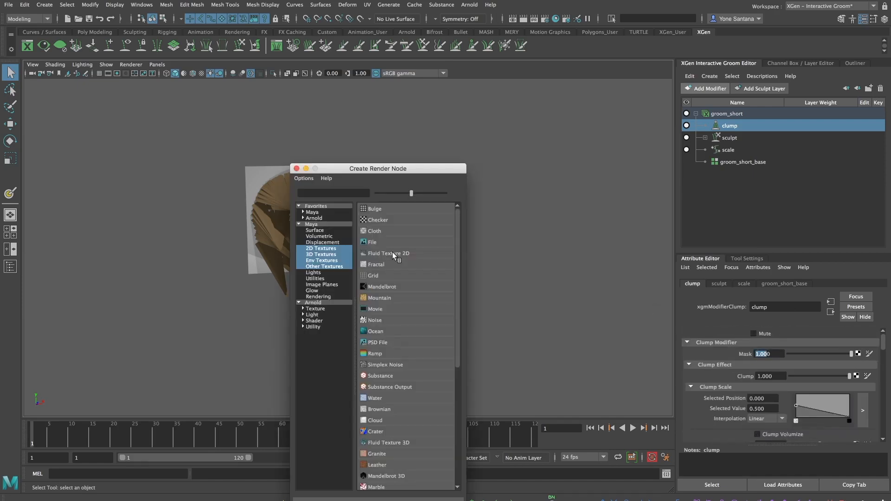
click(383, 243)
click(871, 409)
click(354, 75)
click(650, 369)
alt+drag(388, 295, 341, 285)
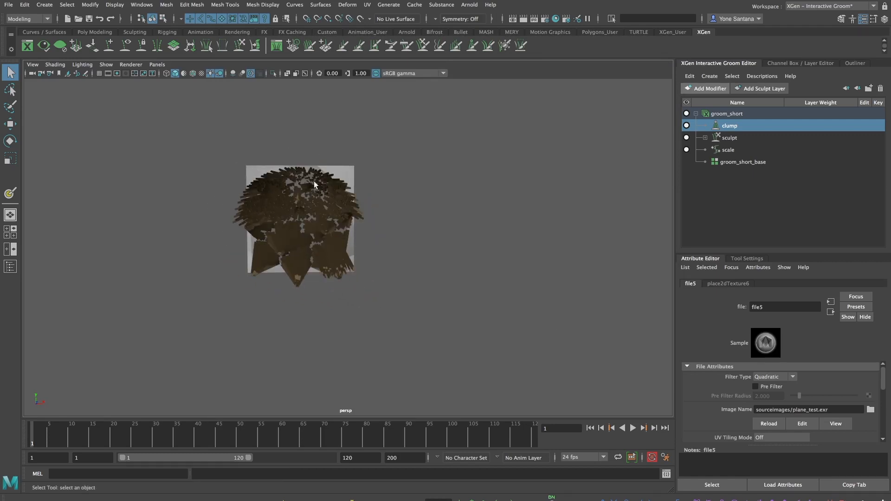
alt+drag(335, 251, 294, 236)
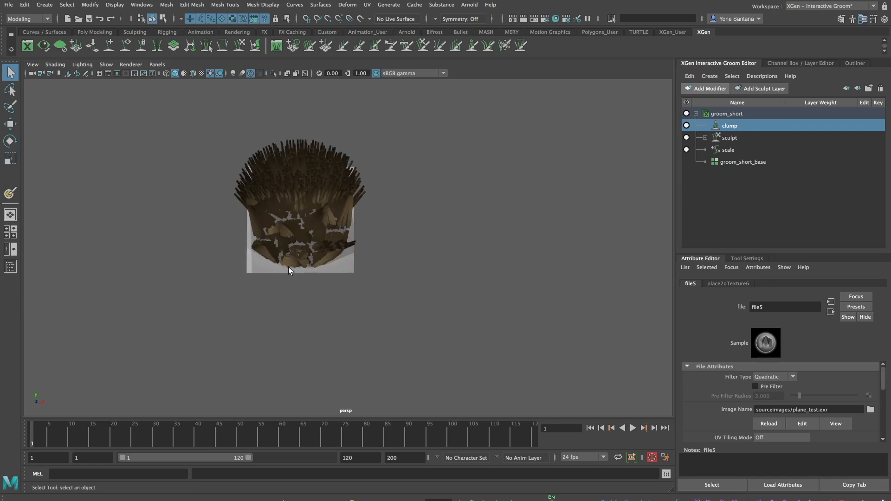
mouse_move(309, 261)
alt+mouse_down()
mouse_move(379, 284)
mouse_move(324, 282)
mouse_move(308, 245)
alt+mouse_up()
alt+drag(366, 249, 411, 296)
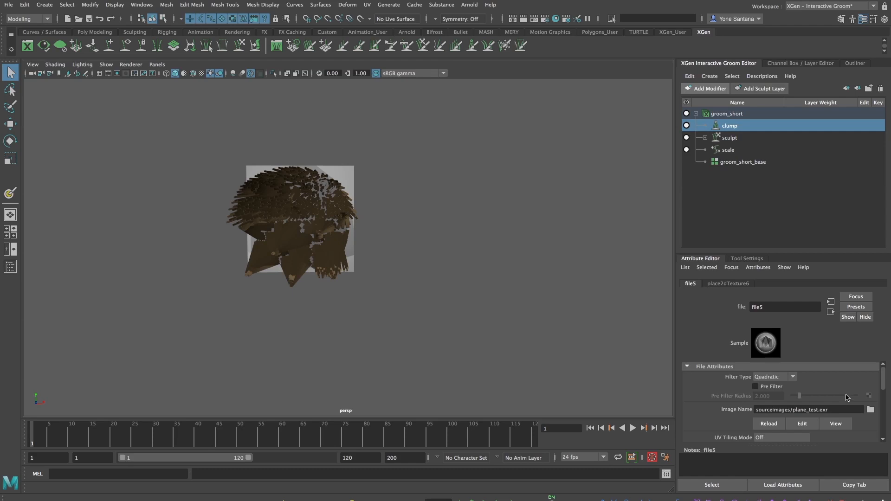
Break the texture connection on the clump modifier's Mask and mute the modifier
click(831, 312)
right_click(745, 353)
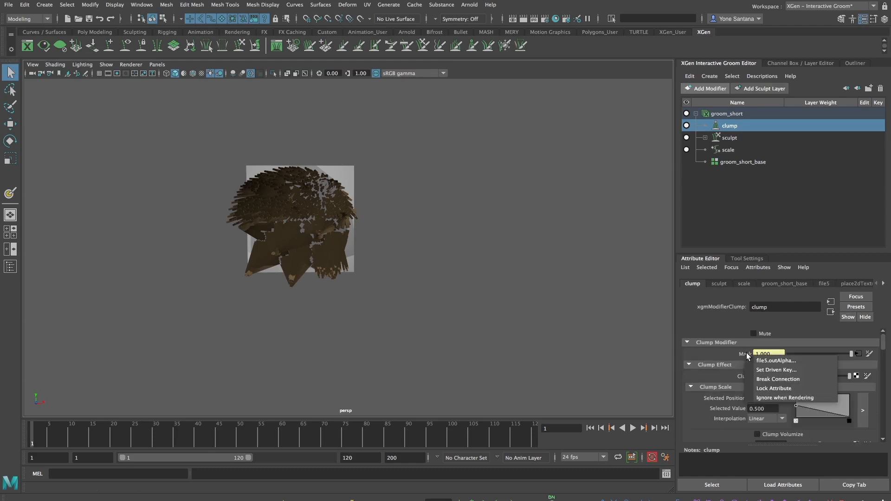
click(778, 380)
click(754, 334)
Add a Noise modifier to groom_short and select it for editing
click(706, 88)
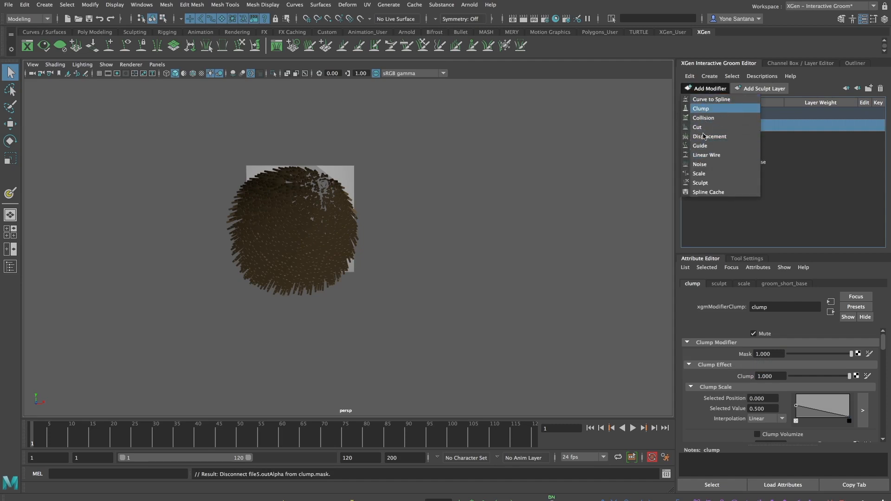
click(703, 163)
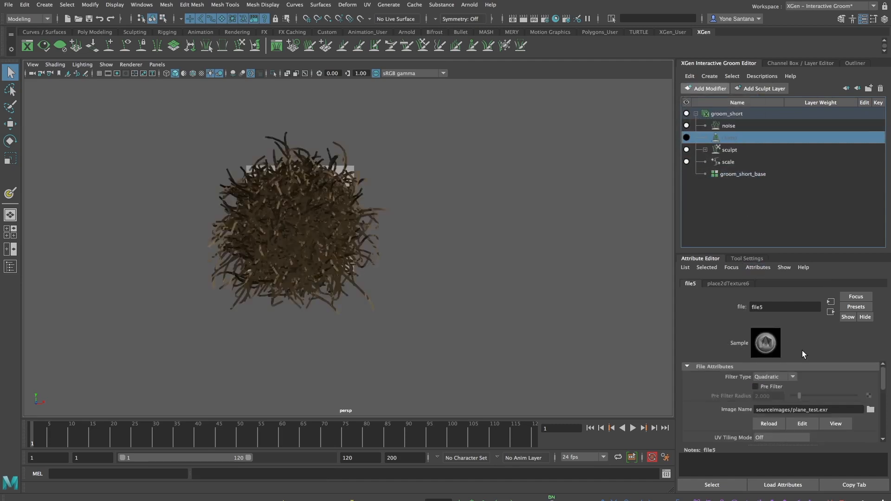
click(725, 125)
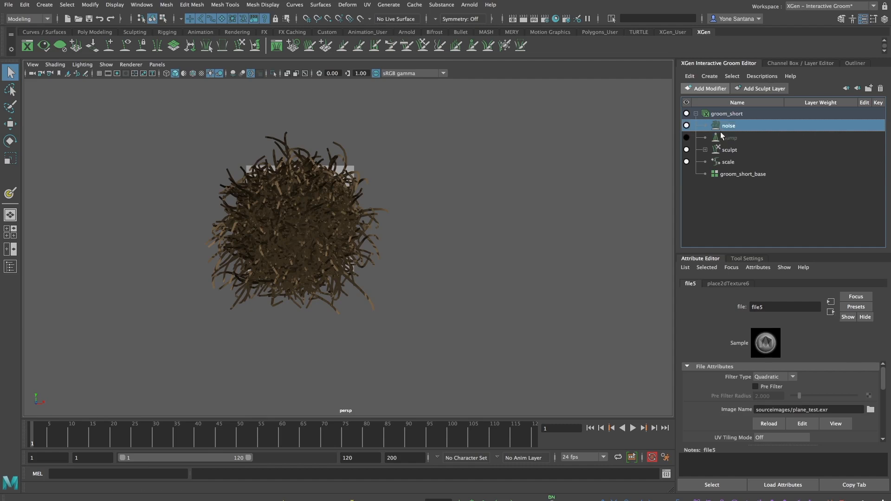
Connect a File texture to the noise modifier's Mask and load plane_test.exr as its image
click(858, 354)
click(372, 239)
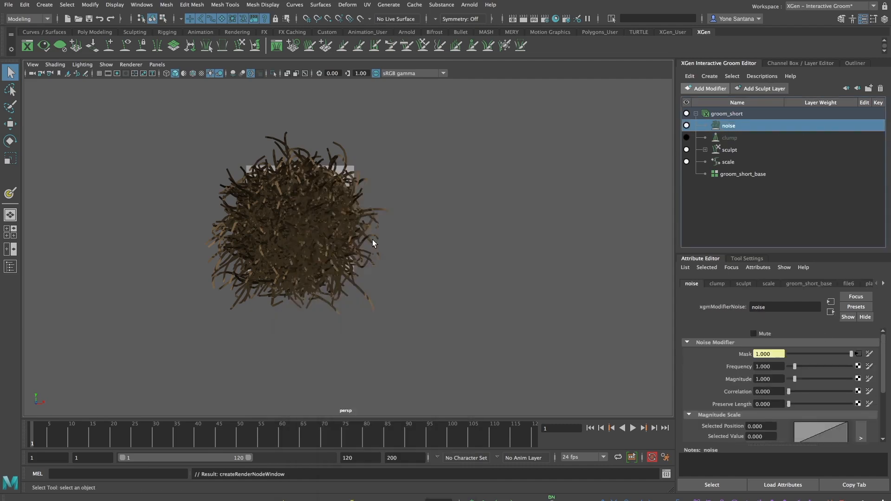
click(872, 410)
click(338, 69)
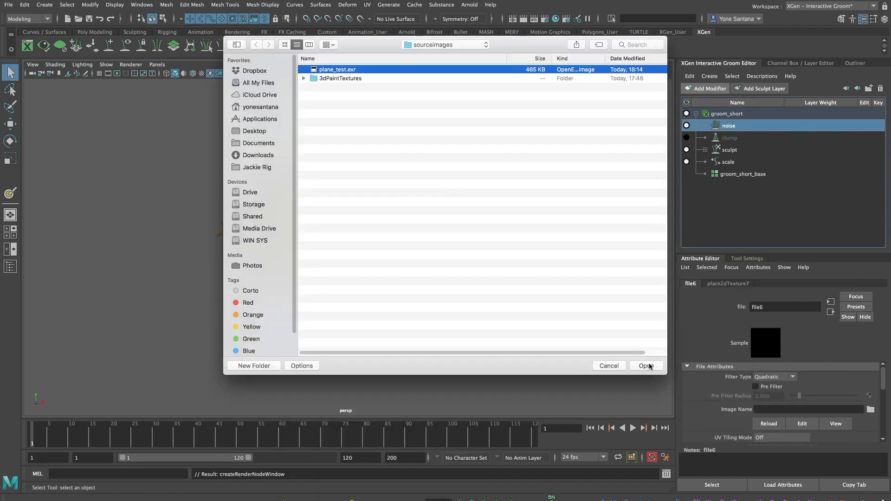
click(646, 366)
alt+drag(355, 315, 394, 306)
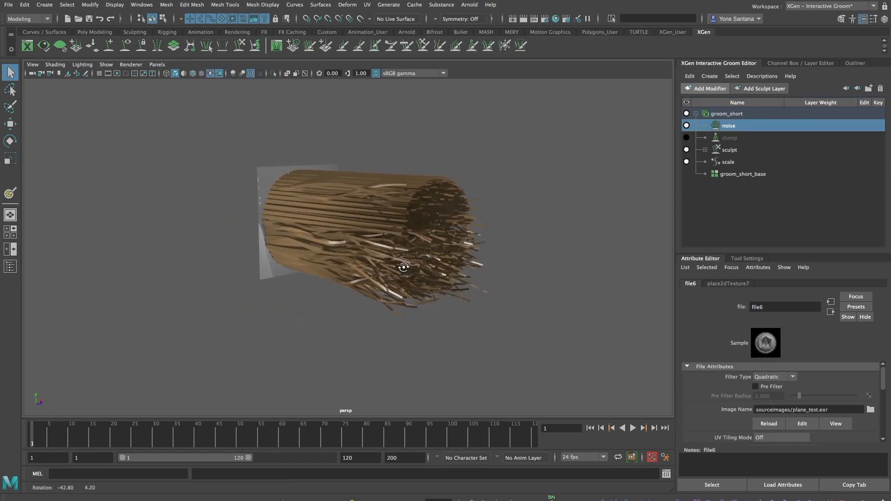
alt+drag(442, 288, 420, 261)
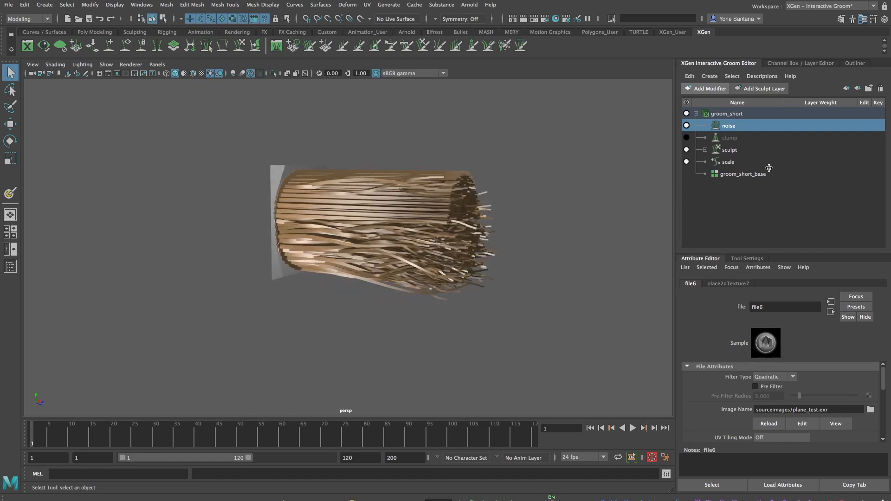
Set the noise modifier's Frequency to about 3.459 and its Magnitude to about 0.451
click(831, 312)
mouse_move(795, 366)
mouse_down()
mouse_move(811, 369)
mouse_move(792, 381)
mouse_up()
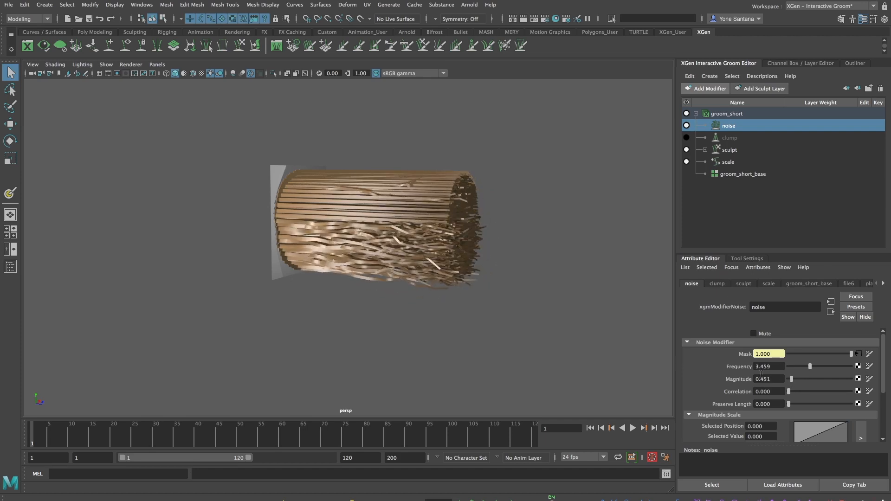
alt+drag(482, 282, 420, 240)
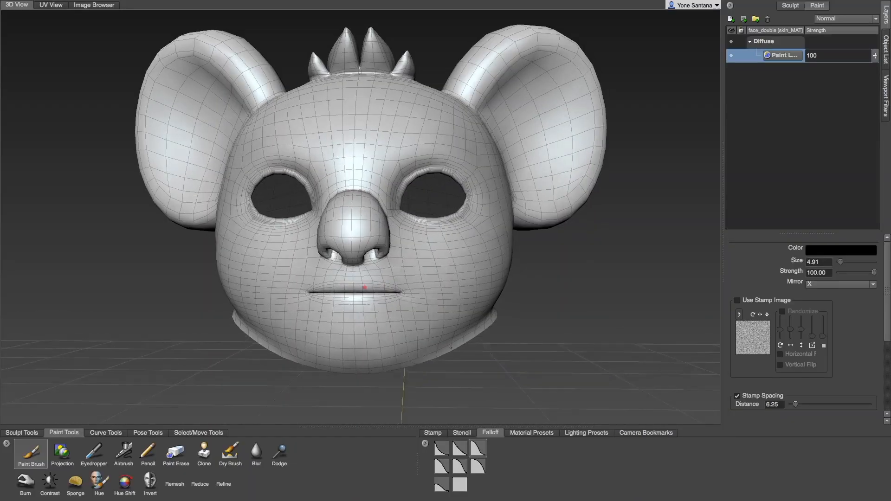
In Mudbox, paint the koala's mouth and chin area black with X mirroring and a brush size of about 8.13
scroll(469, 298, up, 5)
mouse_move(337, 229)
mouse_down()
mouse_move(390, 225)
mouse_move(343, 244)
mouse_move(452, 242)
mouse_move(401, 298)
mouse_up()
drag(437, 298, 400, 304)
Set the paint colour to white and clean up the black paint above the lip line
click(843, 252)
click(652, 269)
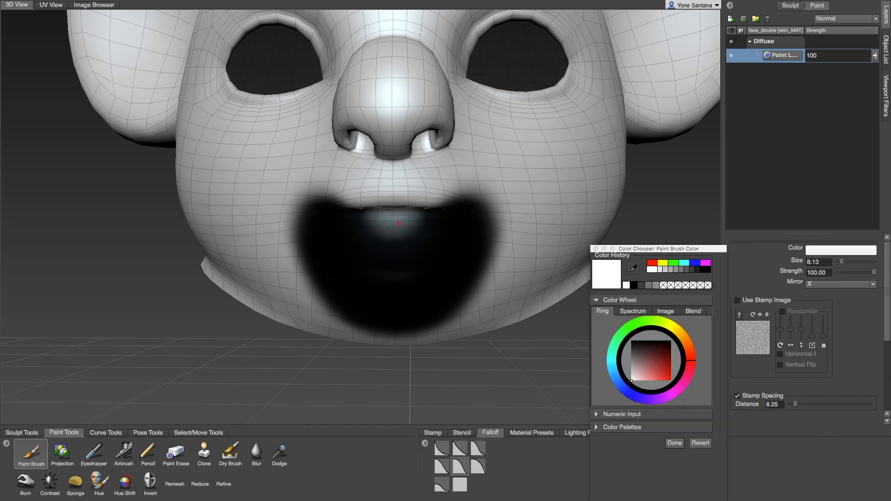
drag(444, 222, 357, 222)
scroll(400, 200, up, 5)
mouse_move(352, 176)
mouse_down()
mouse_move(223, 163)
mouse_move(195, 144)
mouse_move(284, 167)
mouse_move(447, 163)
mouse_move(301, 186)
mouse_move(199, 218)
mouse_move(223, 199)
mouse_move(176, 202)
mouse_up()
alt+drag(417, 218, 378, 180)
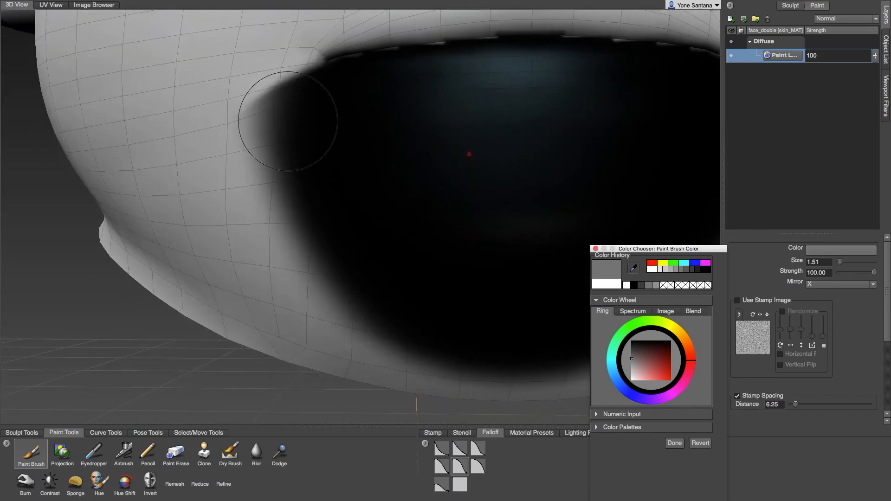
Paint grey bands in two shades along the edge of the black chin area with a brush size of 1.51
mouse_move(293, 119)
mouse_down()
mouse_move(371, 265)
mouse_move(473, 359)
mouse_move(418, 359)
mouse_up()
alt+middle_drag(419, 359, 350, 345)
mouse_move(290, 281)
mouse_down()
mouse_move(386, 341)
mouse_move(400, 318)
mouse_up()
click(632, 367)
mouse_move(617, 121)
mouse_down()
mouse_move(604, 204)
mouse_move(492, 335)
mouse_move(432, 357)
mouse_up()
alt+right_drag(475, 245, 395, 260)
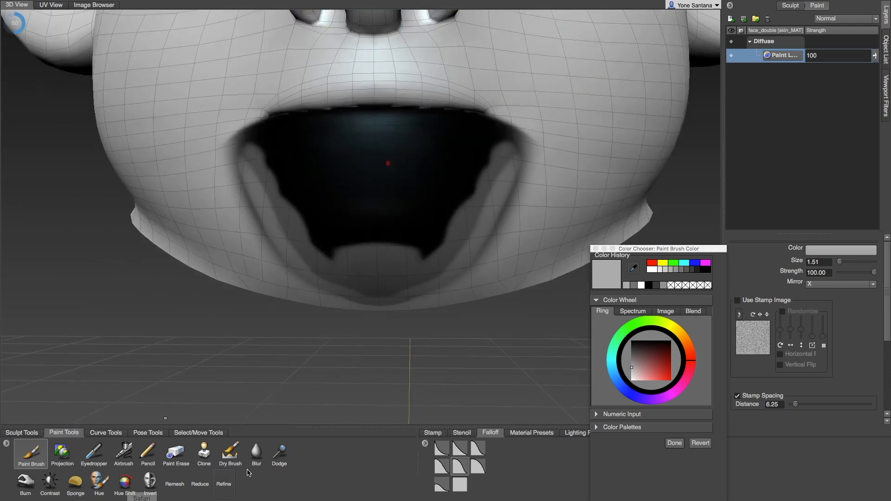
Try blurring the edge of the grey bands around the mouth, and undo the stroke
click(257, 454)
mouse_move(241, 149)
mouse_down()
mouse_move(278, 191)
mouse_move(252, 170)
mouse_move(273, 166)
mouse_move(302, 223)
mouse_move(380, 265)
mouse_up()
key(super+z)
Pick the darker grey from the recent colours for the Paint Brush, and reactivate the Blur tool
mouse_move(358, 218)
alt+mouse_down()
mouse_move(348, 135)
mouse_move(357, 218)
mouse_move(372, 223)
mouse_move(366, 228)
alt+mouse_up()
click(634, 286)
click(31, 453)
click(255, 457)
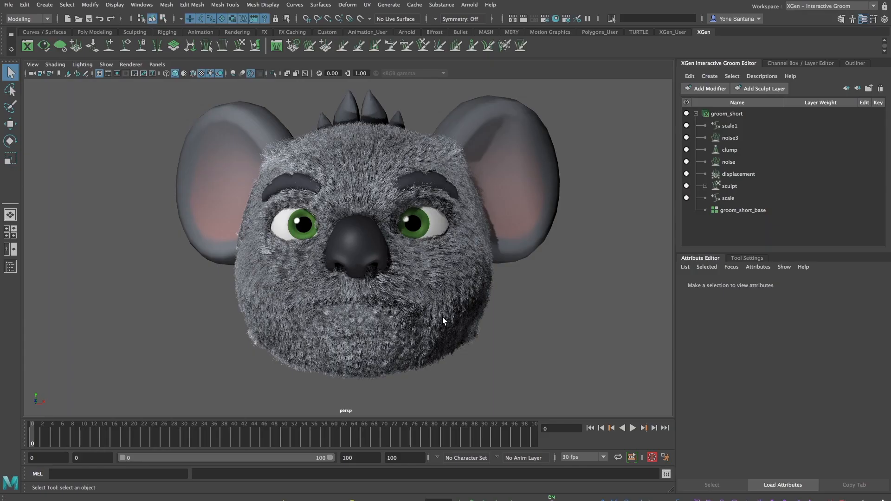
Map the image file scale_mask.png as a file texture onto the mask of the groom_short scale modifier
click(731, 198)
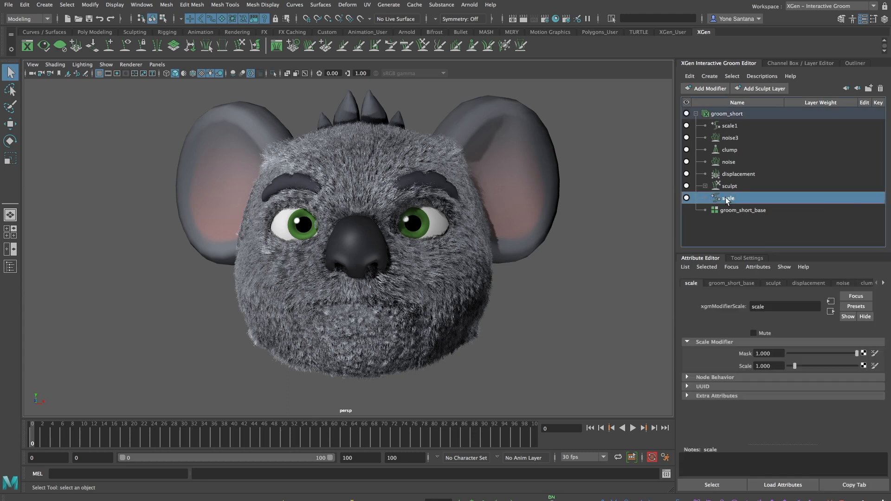
click(864, 353)
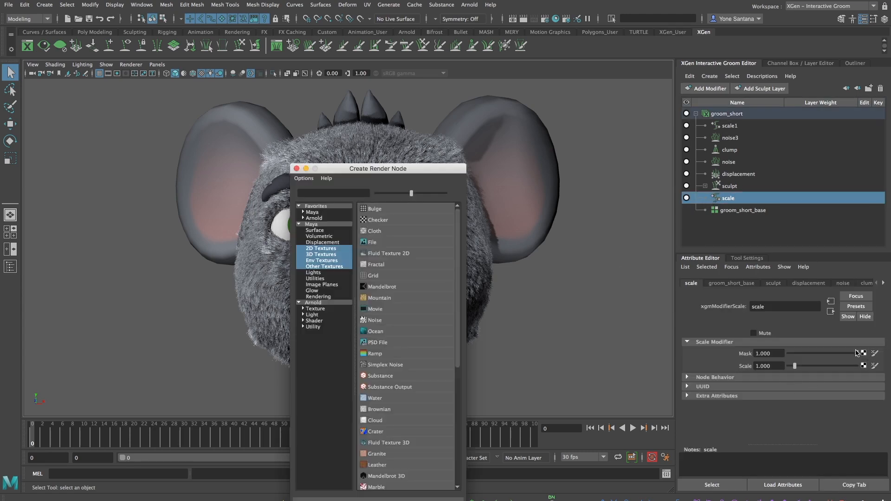
click(375, 242)
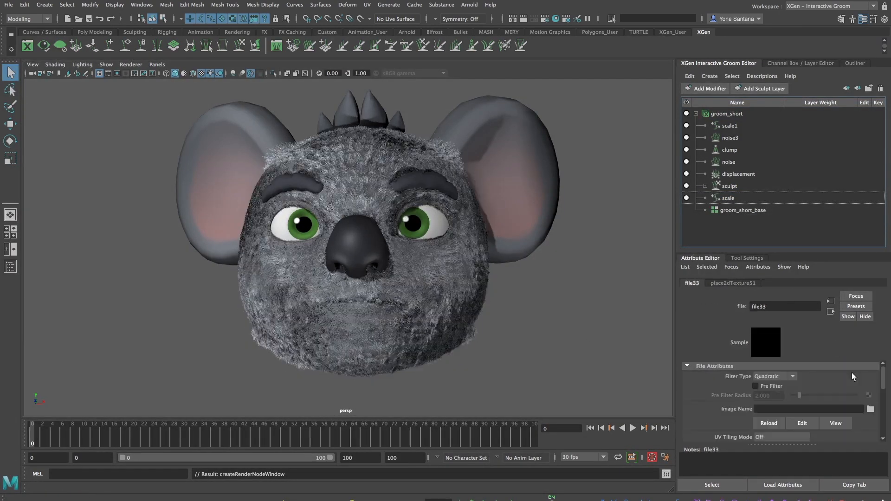
click(871, 409)
click(445, 184)
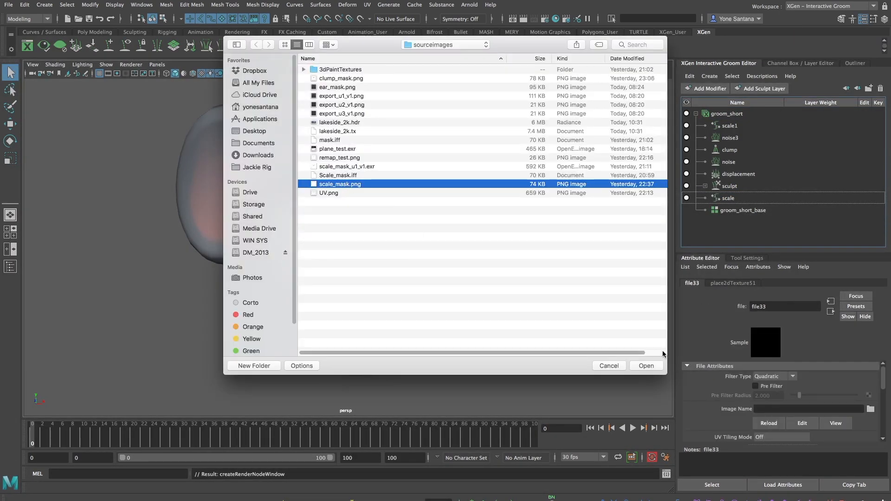
click(650, 366)
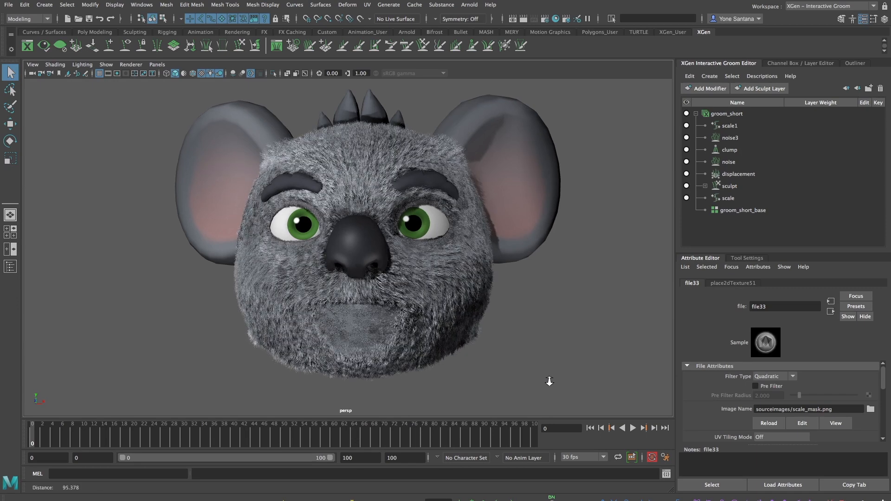
alt+right_drag(549, 378, 555, 381)
alt+drag(556, 381, 549, 375)
alt+middle_drag(516, 374, 510, 337)
mouse_move(567, 339)
alt+mouse_down()
mouse_move(577, 340)
mouse_move(567, 333)
alt+mouse_up()
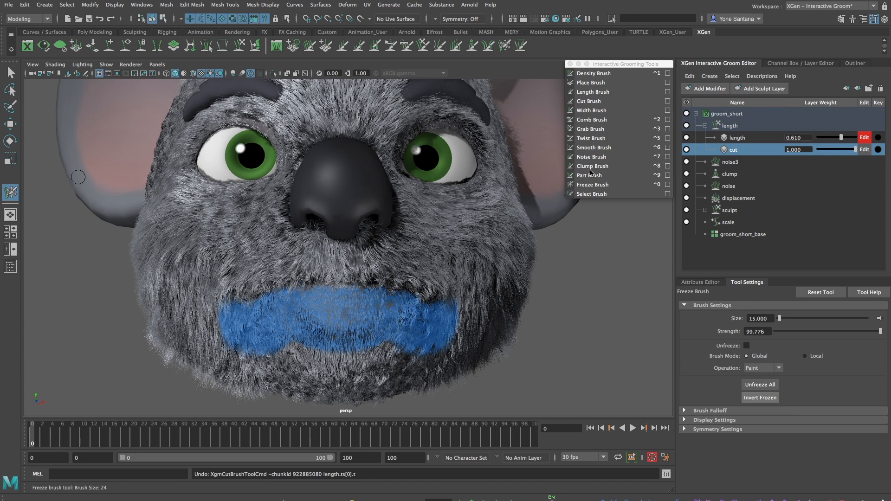
Trim the fur along the lip line above the frozen mouth area with the Cut Brush, and lower the cut layer's weight
click(626, 102)
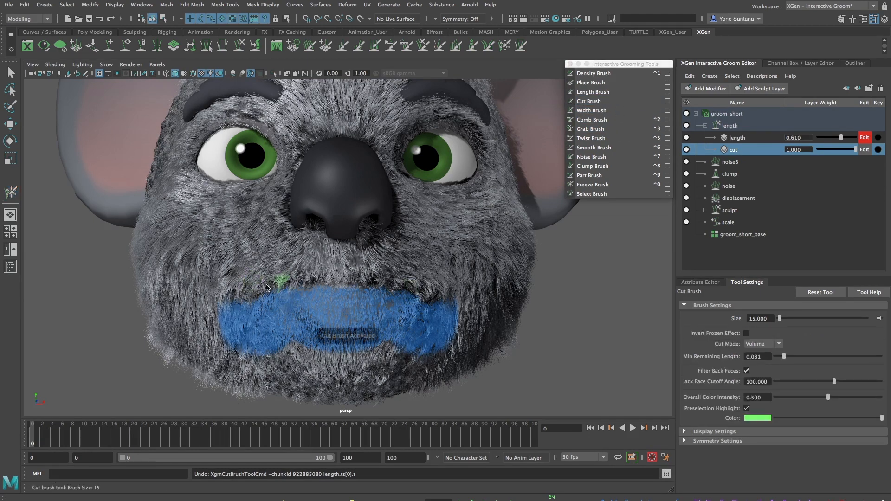
mouse_move(268, 283)
mouse_down()
mouse_move(348, 276)
mouse_move(422, 293)
mouse_move(321, 274)
mouse_move(265, 283)
mouse_up()
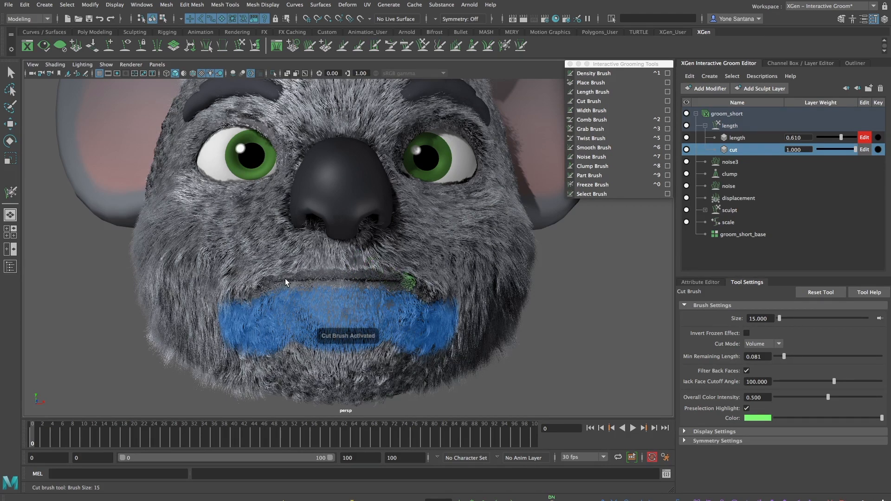
mouse_move(853, 149)
mouse_down()
mouse_move(832, 149)
mouse_move(841, 150)
mouse_up()
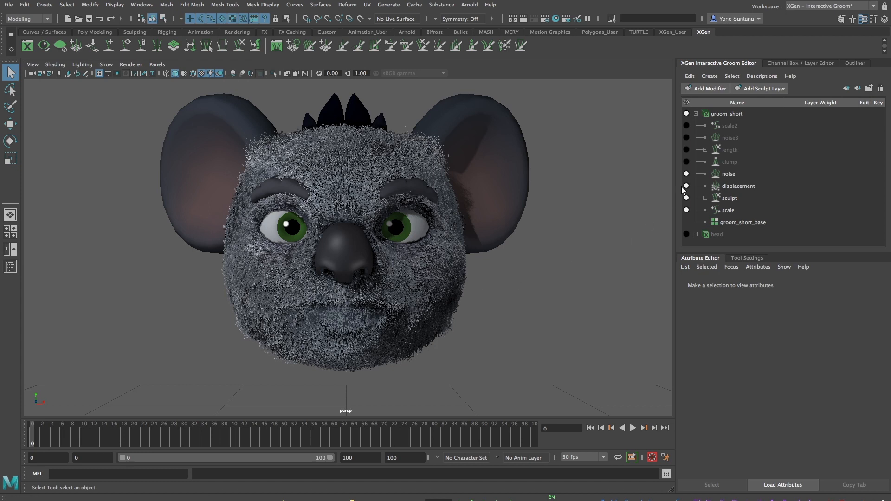
Enable the clump and length modifiers of the groom_short description
click(687, 161)
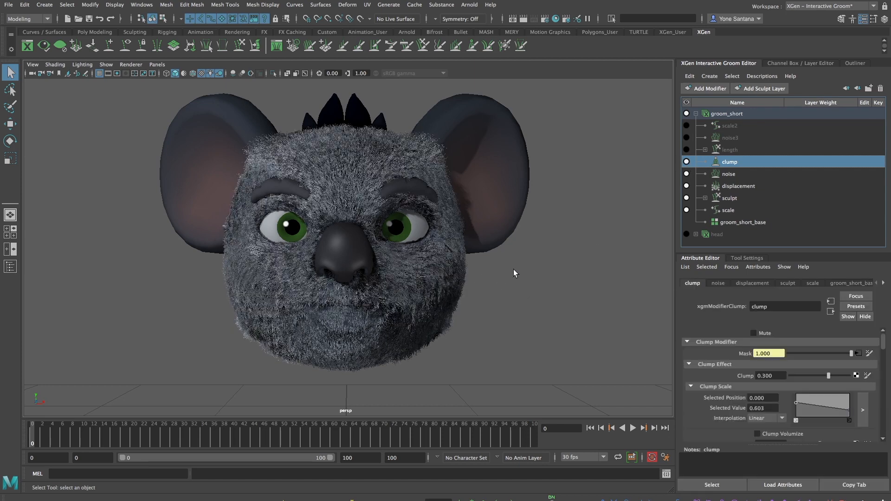
click(687, 149)
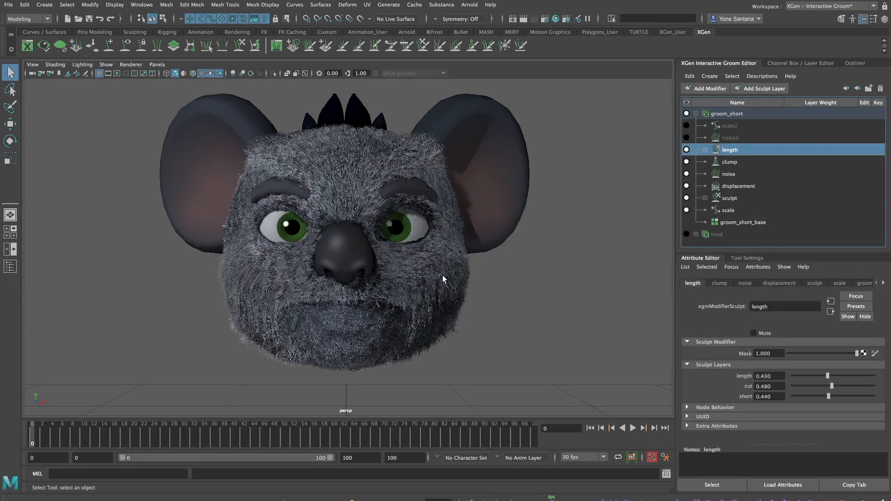
Try the length modifier's cut layer at weight 1.000 and its short layer at 0.000, and undo both changes
click(705, 149)
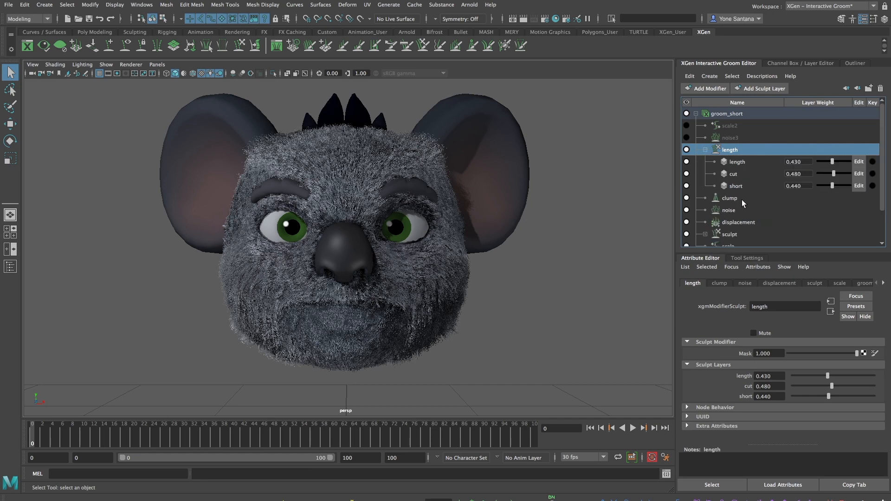
drag(834, 177, 861, 178)
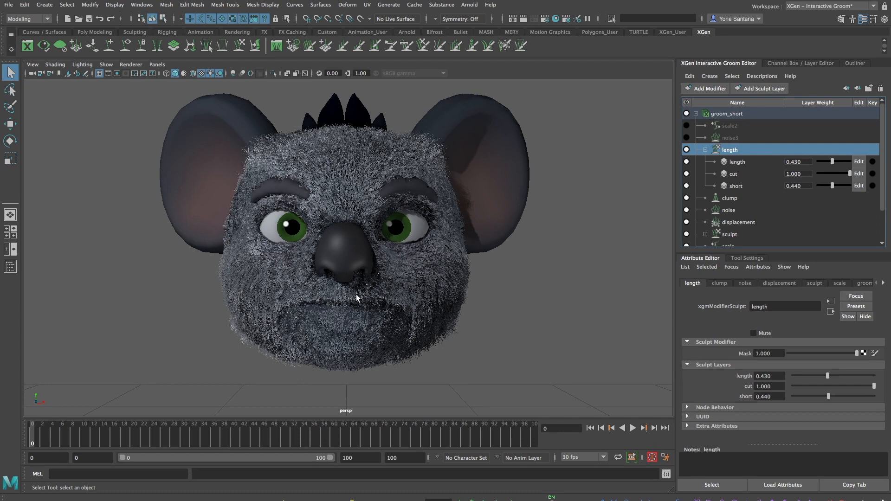
drag(850, 174, 816, 185)
key(ctrl+z)
key(ctrl+z)
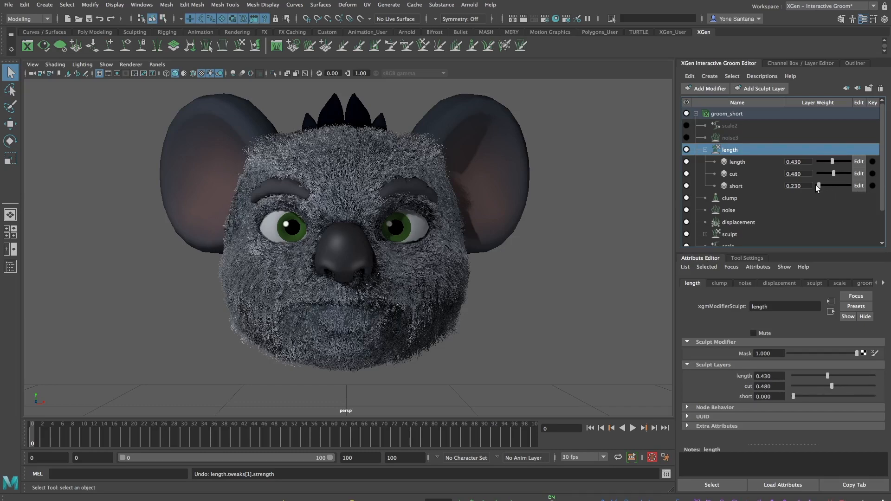
key(ctrl+z)
key(ctrl+z)
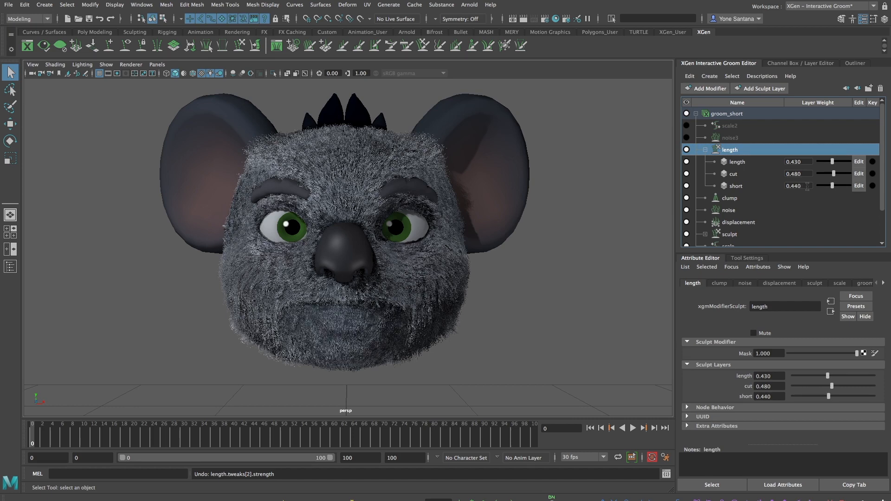
click(705, 150)
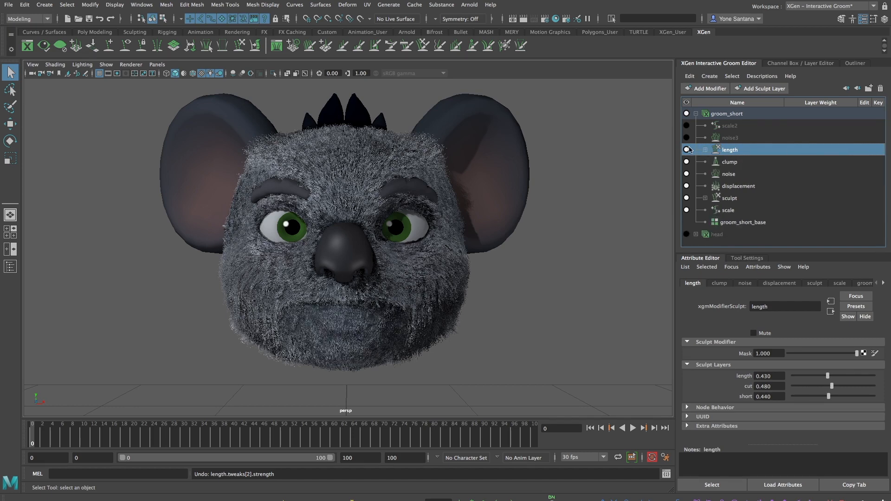
Enable the noise3 and scale2 modifiers of groom_short, and compare the settings of scale2 with those of the scale modifier
click(686, 138)
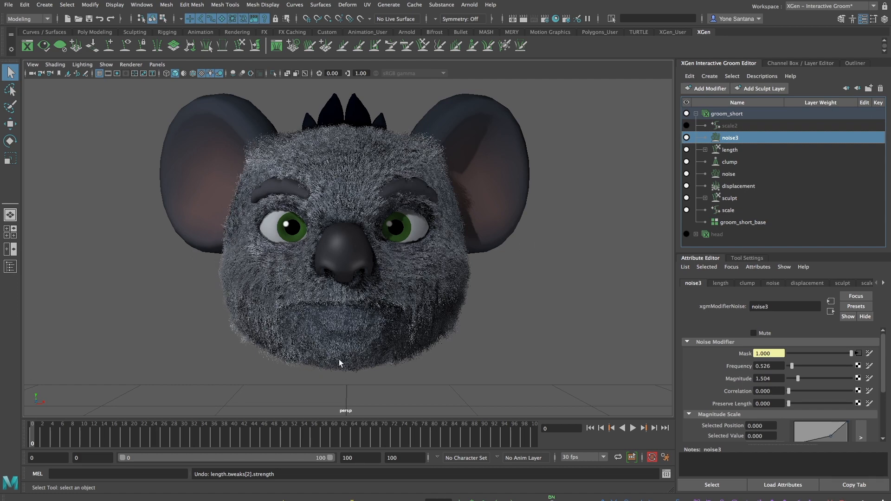
click(687, 126)
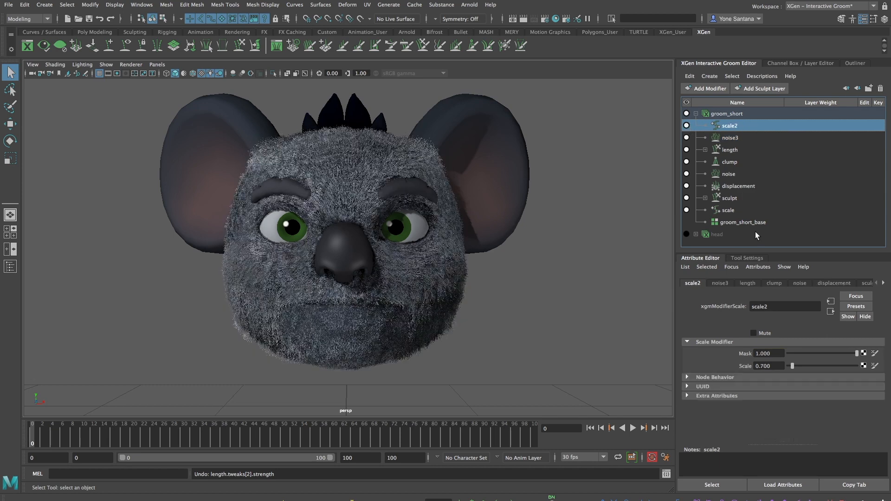
drag(769, 367, 758, 369)
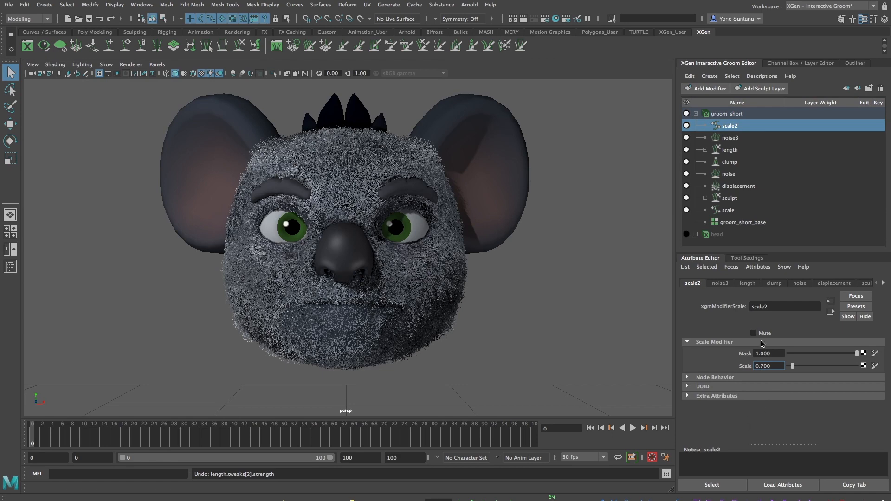
click(734, 211)
click(738, 126)
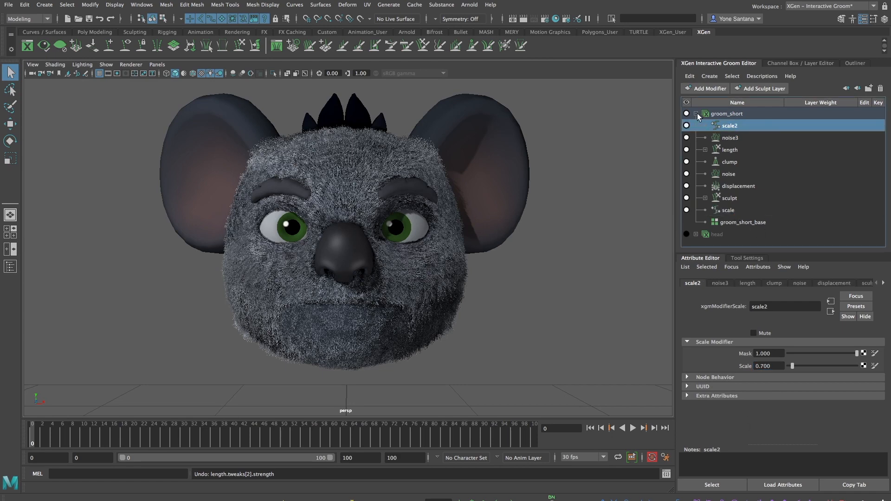
Show the head description with the ear fur, and expand its list of modifiers
mouse_move(469, 308)
alt+mouse_down()
mouse_move(434, 309)
mouse_move(463, 306)
mouse_move(454, 310)
alt+mouse_up()
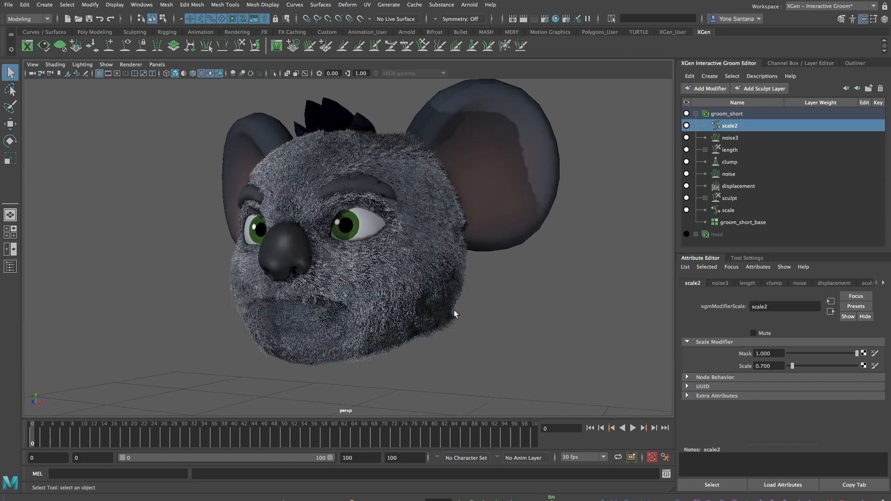
click(687, 234)
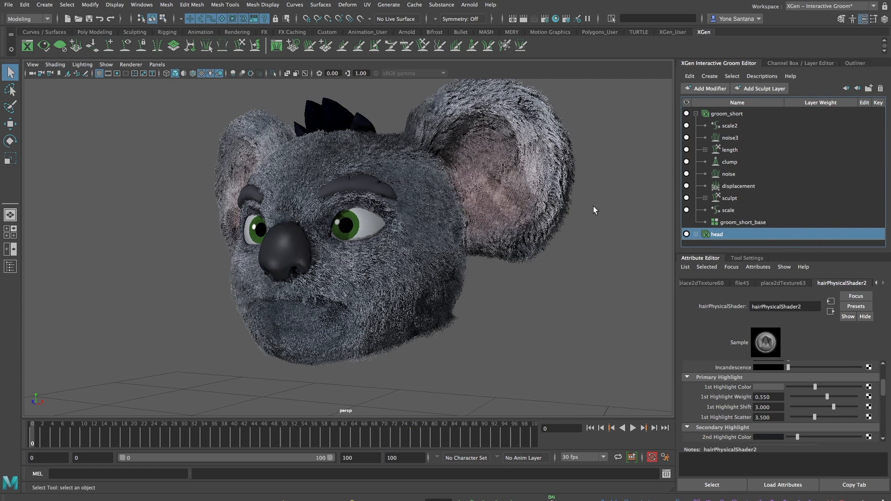
click(696, 235)
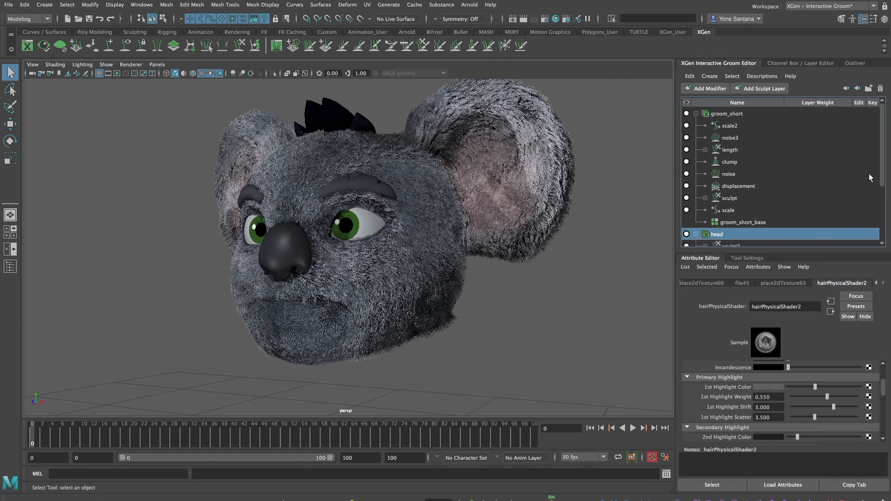
drag(883, 168, 875, 219)
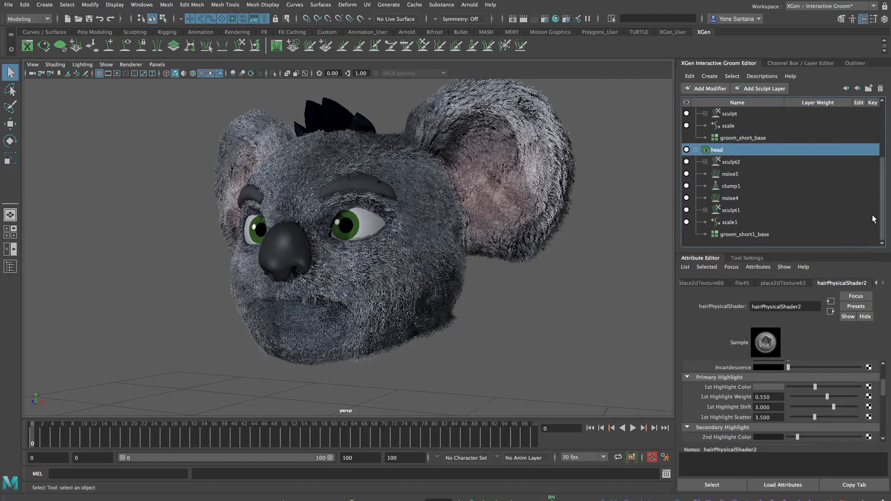
Disable the head description's sculpt2, noise5, clump1 and noise4 modifiers, and toggle sculpt1 off and back on
click(687, 161)
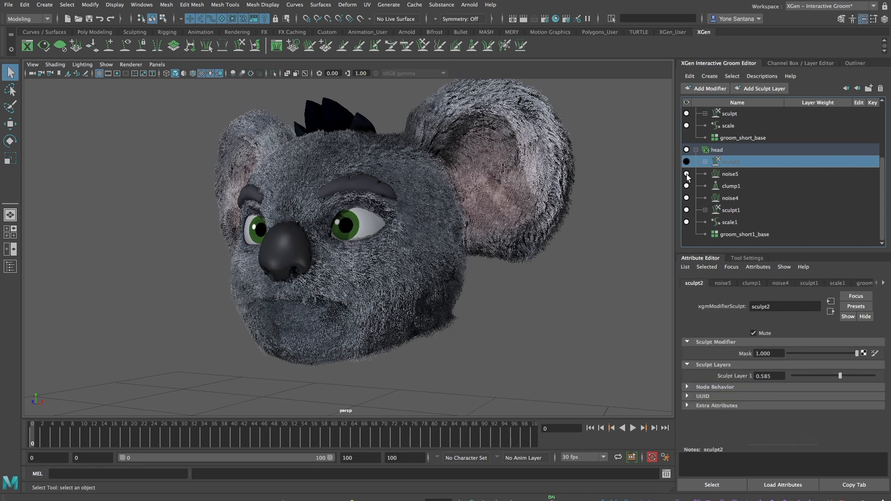
click(686, 174)
click(687, 186)
click(687, 186)
click(687, 199)
click(687, 199)
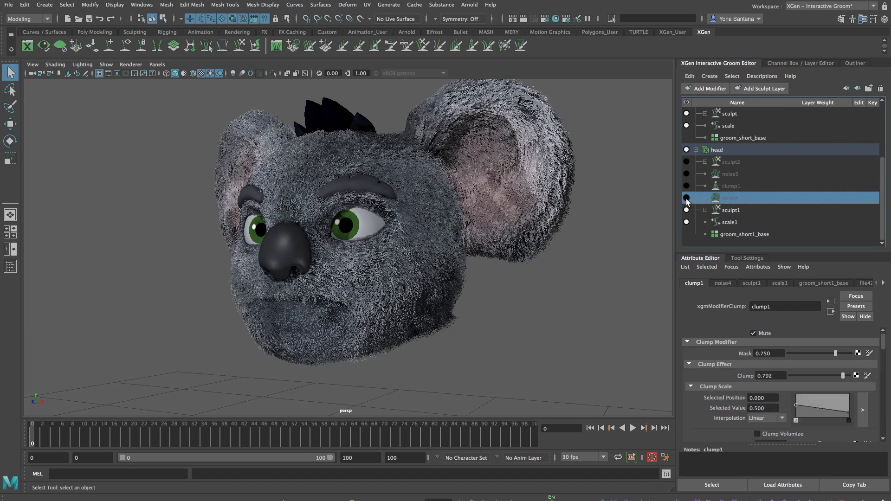
click(686, 211)
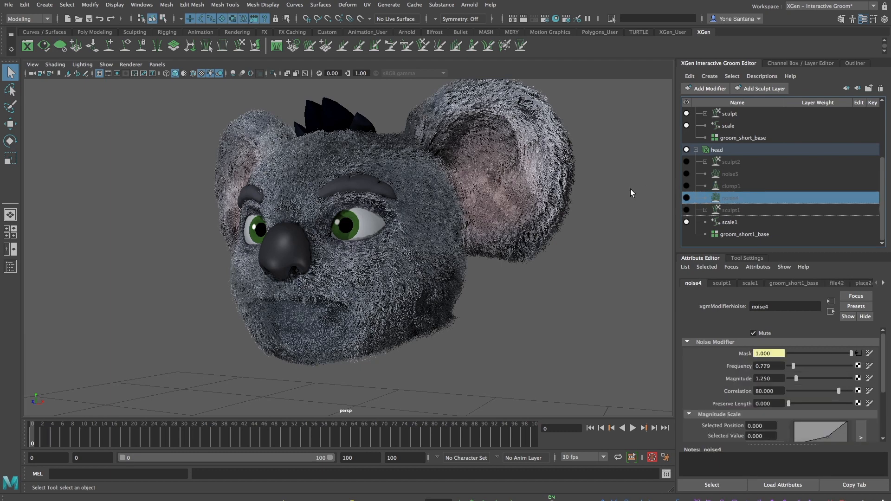
click(687, 211)
click(688, 210)
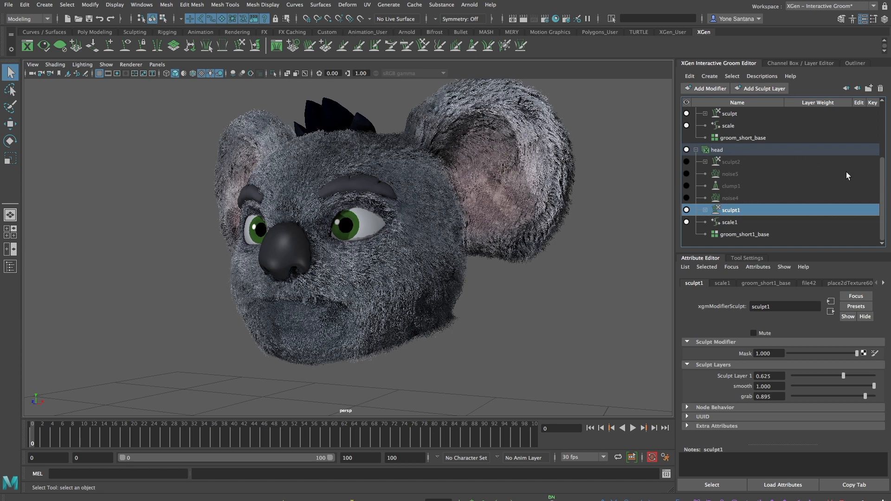
Hide the groom_short description, and toggle the visibility of the head description off and back on
scroll(884, 169, up, 3)
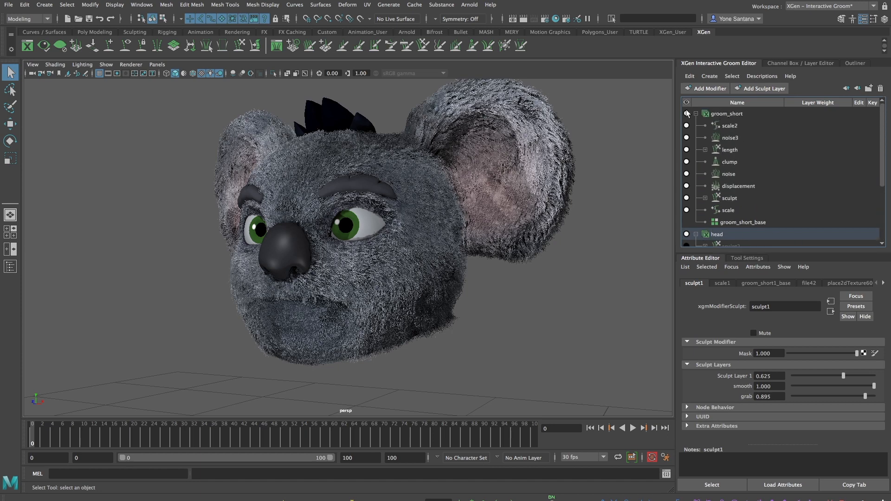
click(687, 113)
click(687, 114)
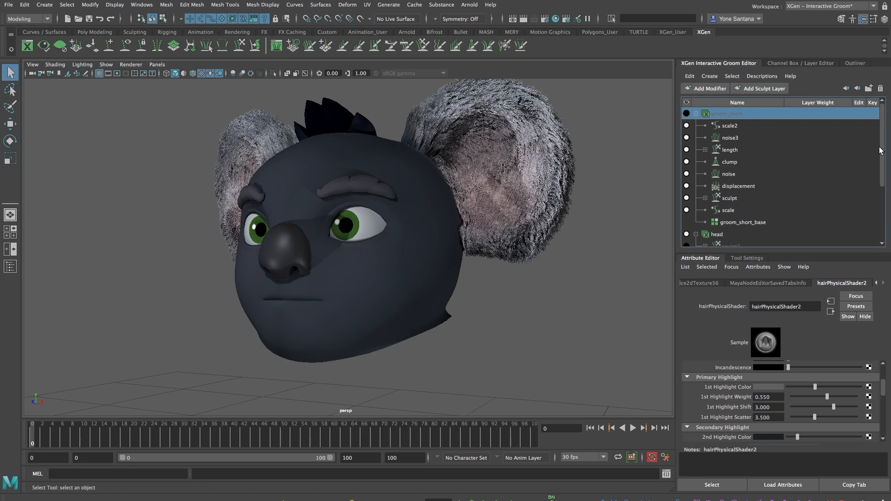
drag(880, 149, 875, 174)
scroll(719, 182, down, 2)
click(687, 174)
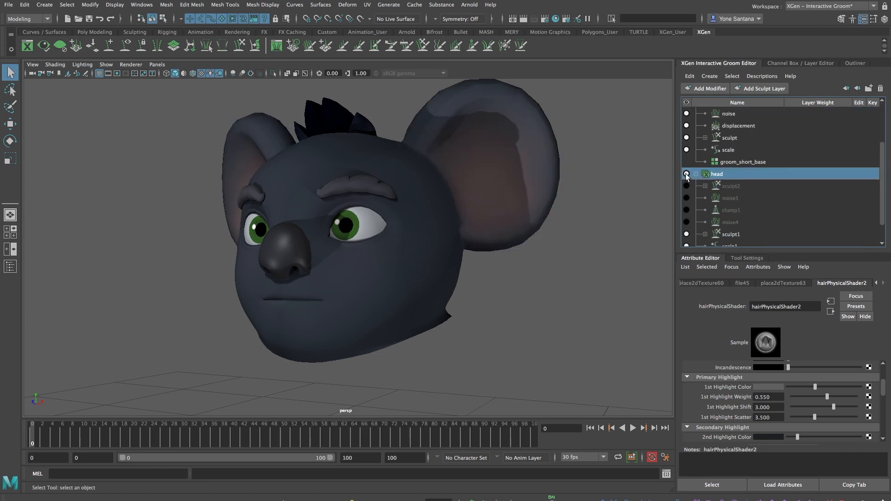
click(687, 174)
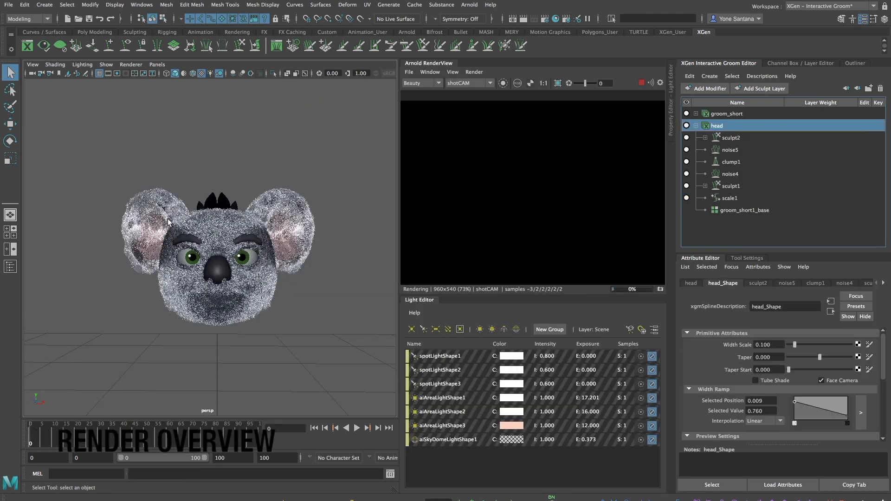
Review the settings of the head description's scale1, sculpt1, noise4 and sculpt2 modifiers
click(731, 199)
click(737, 188)
click(733, 174)
click(732, 138)
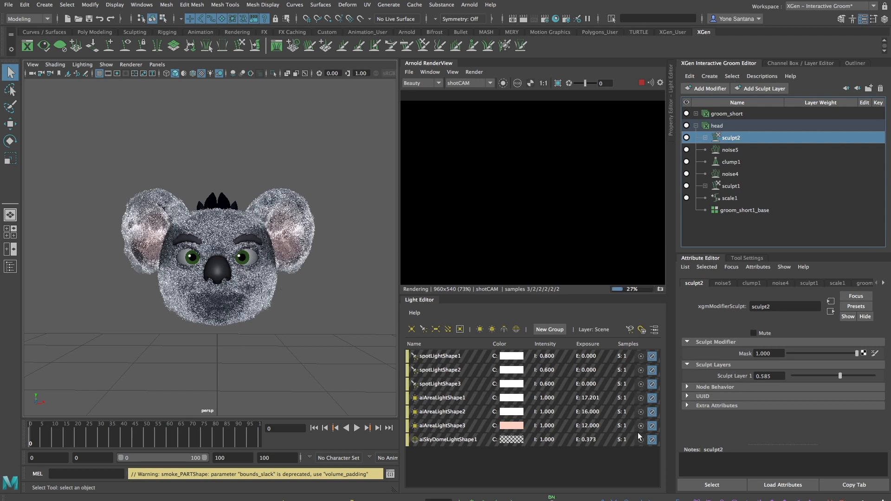
Turn on the sky dome light aiSkyDomeLightShape1 for the Arnold render
click(469, 439)
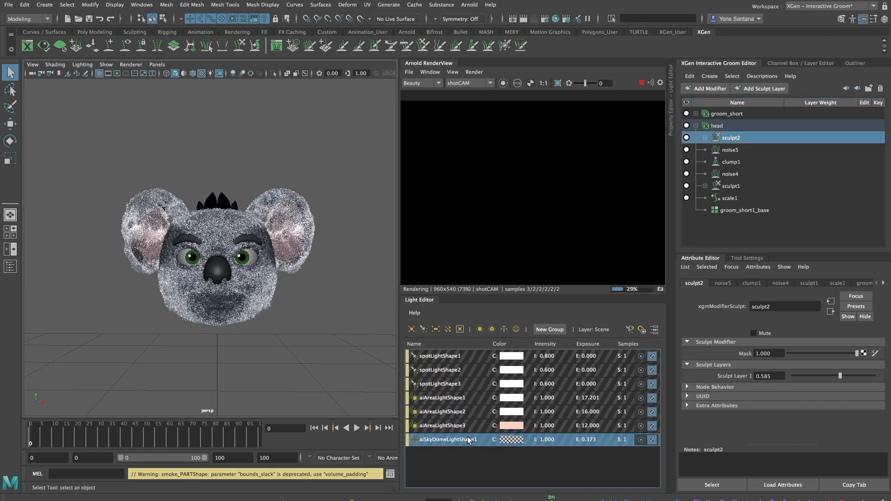
click(652, 440)
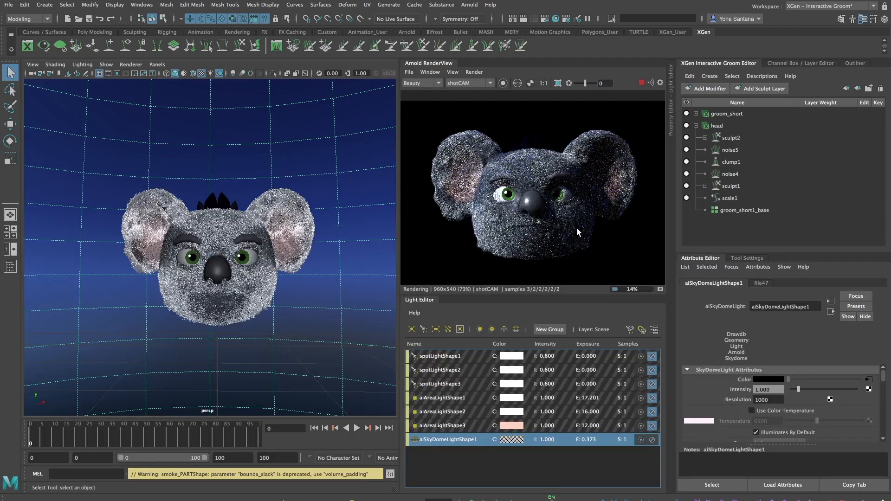
Stop the Arnold render and look over the Arnold light types that can be created
click(641, 84)
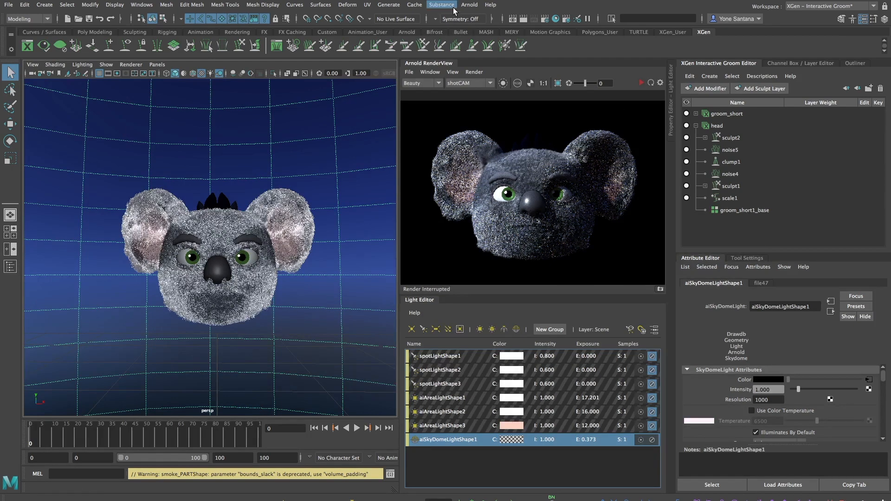
click(469, 5)
mouse_move(492, 51)
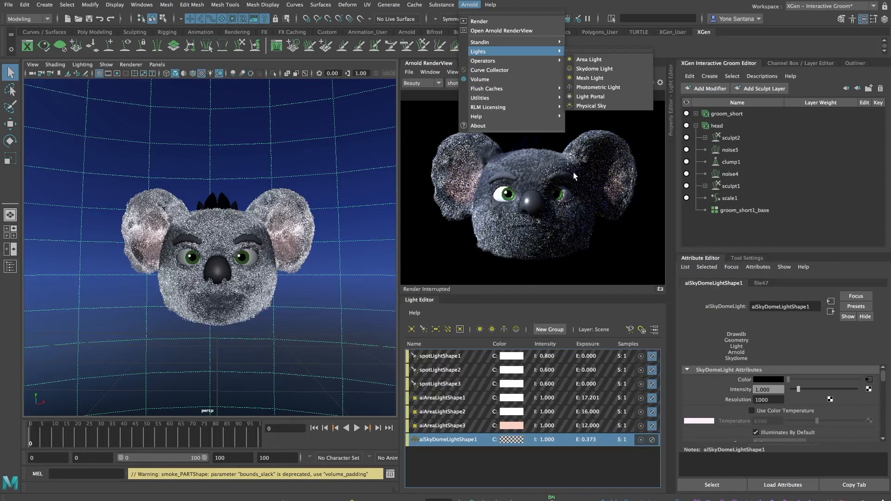
click(317, 225)
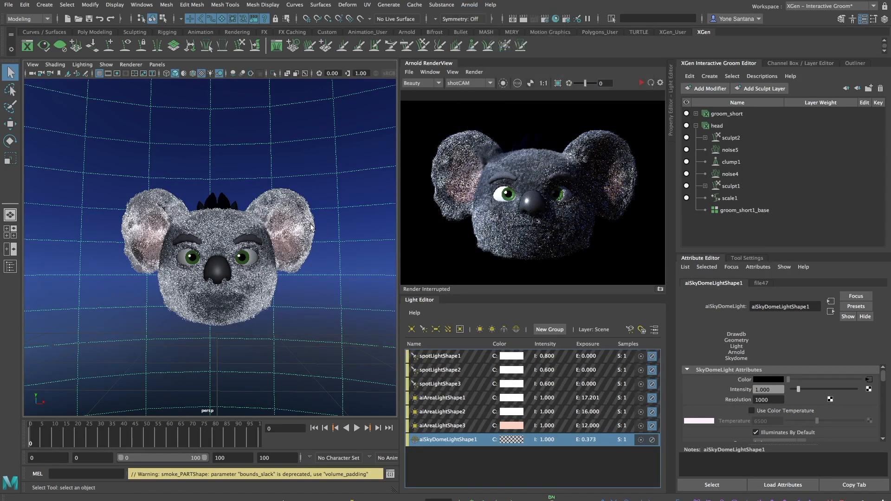
Review the groom_short shape's Arnold Min Pixel Width and curve Mode, and the head description's hairPhysicalShader2 settings
click(730, 115)
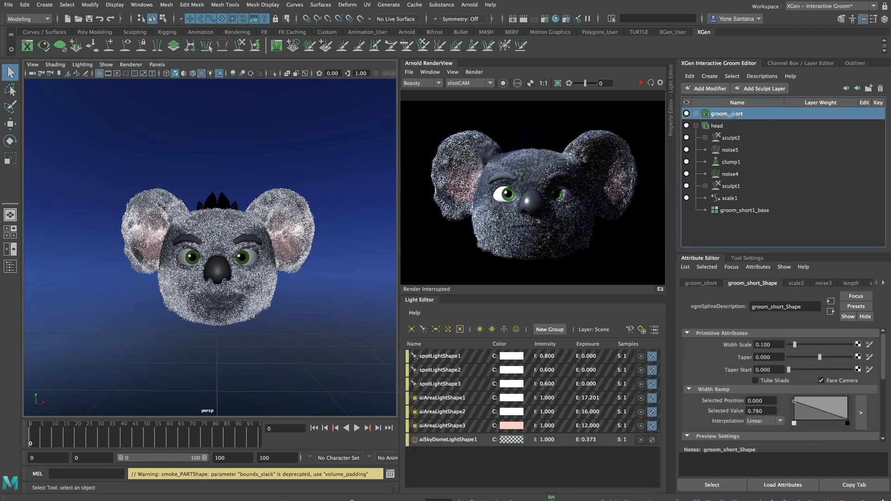
click(755, 284)
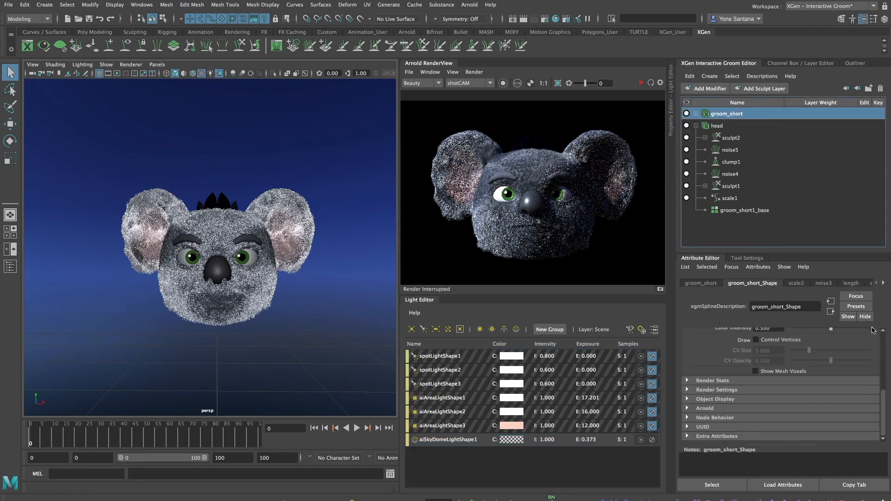
click(884, 283)
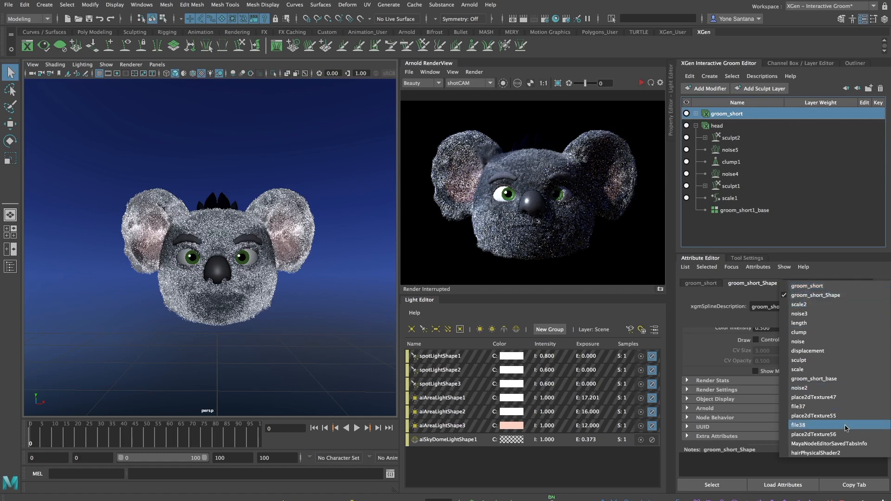
click(849, 300)
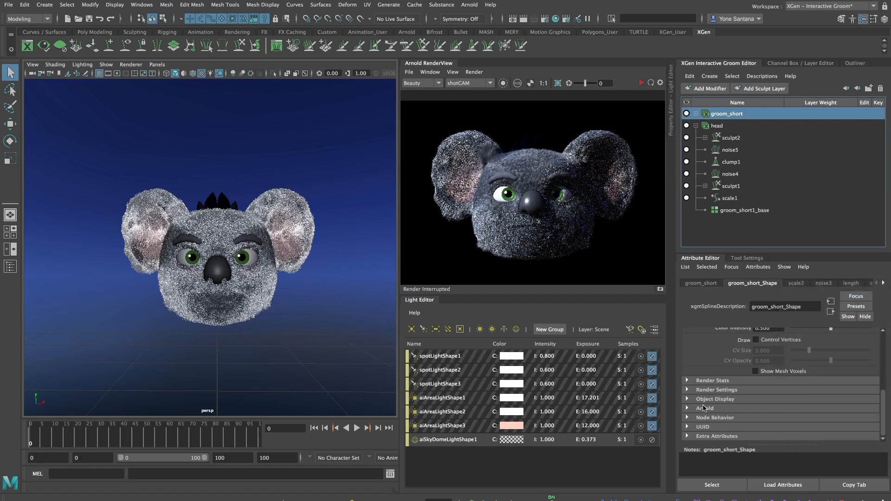
click(704, 408)
drag(884, 378, 871, 417)
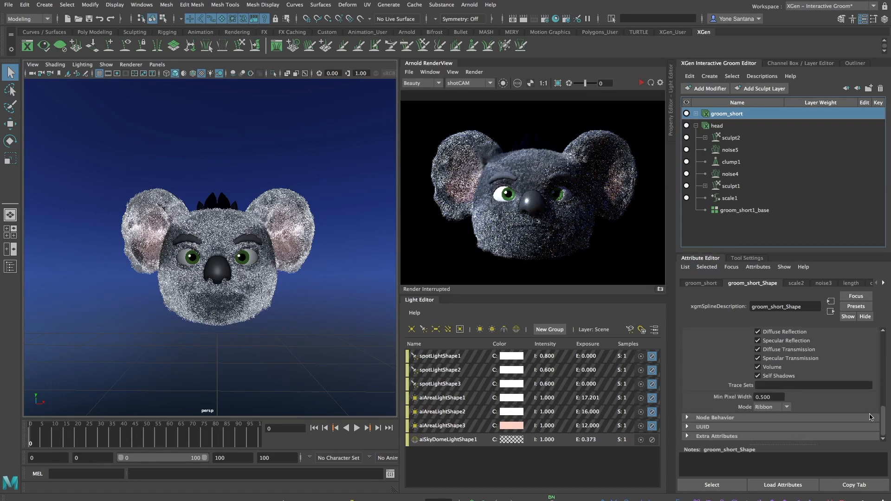
click(787, 407)
click(763, 417)
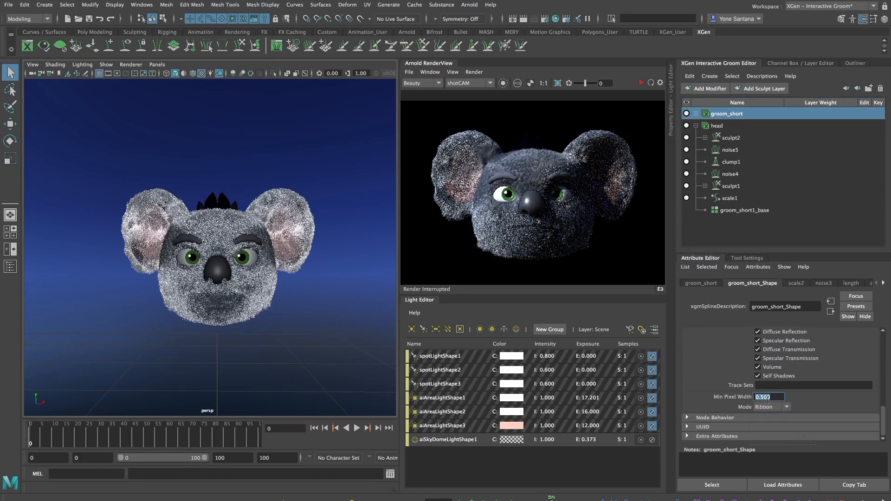
click(712, 127)
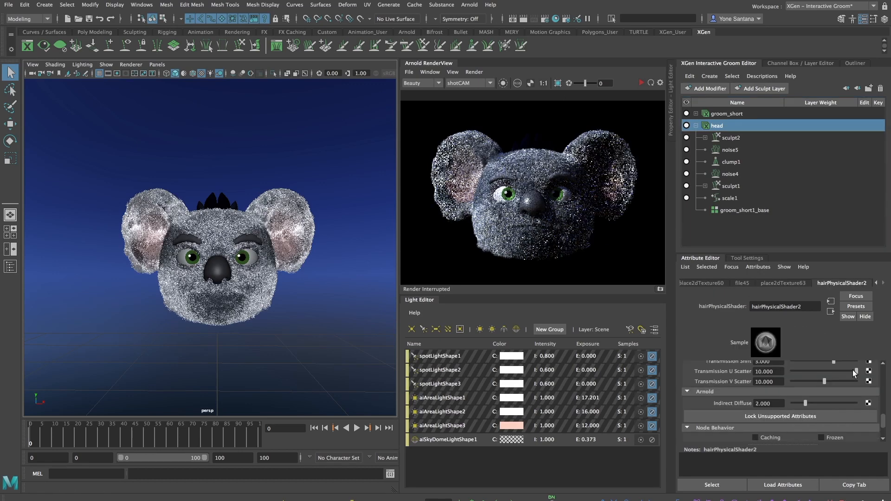
Restart the Arnold render and turn on the area lights aiAreaLightShape3, aiAreaLightShape2 and aiAreaLightShape1
click(641, 83)
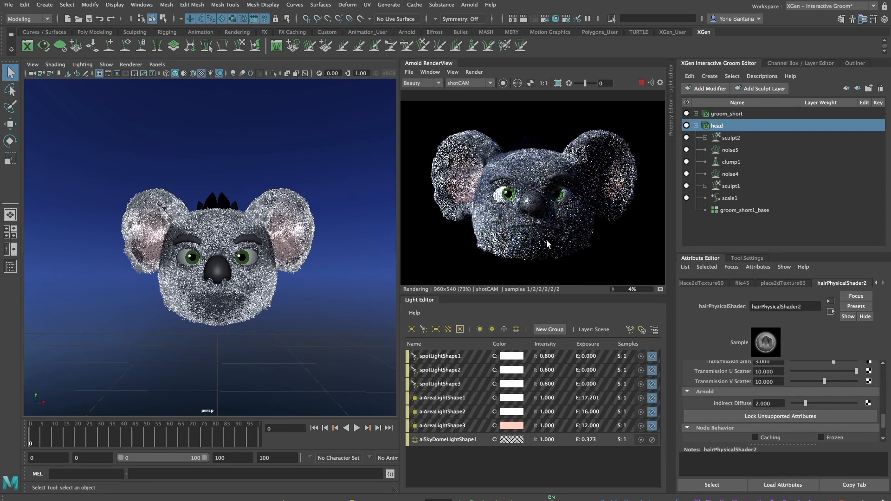
click(653, 426)
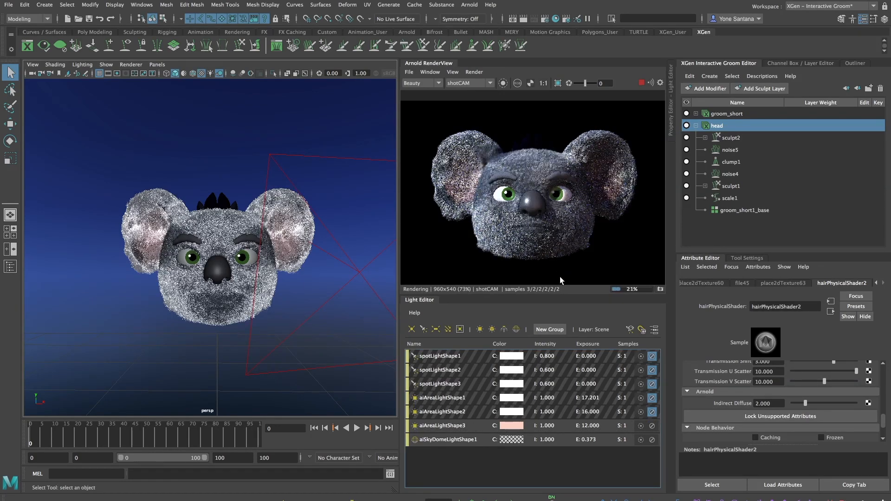
click(652, 412)
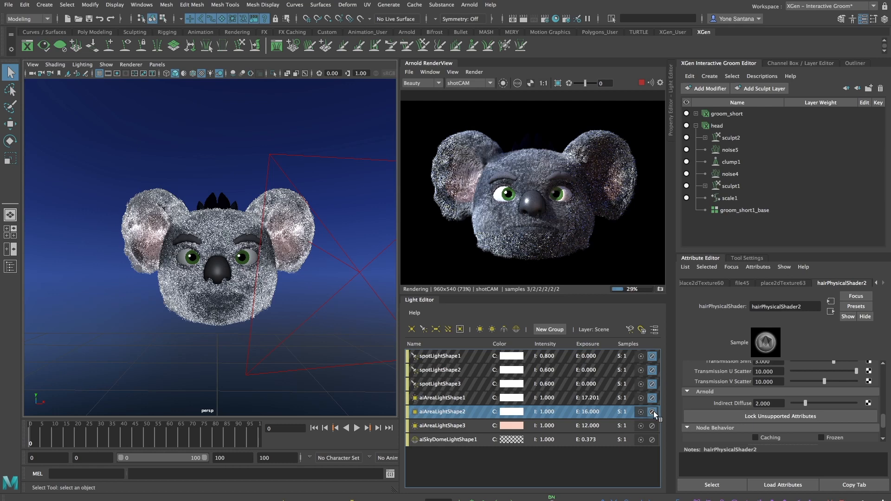
click(653, 413)
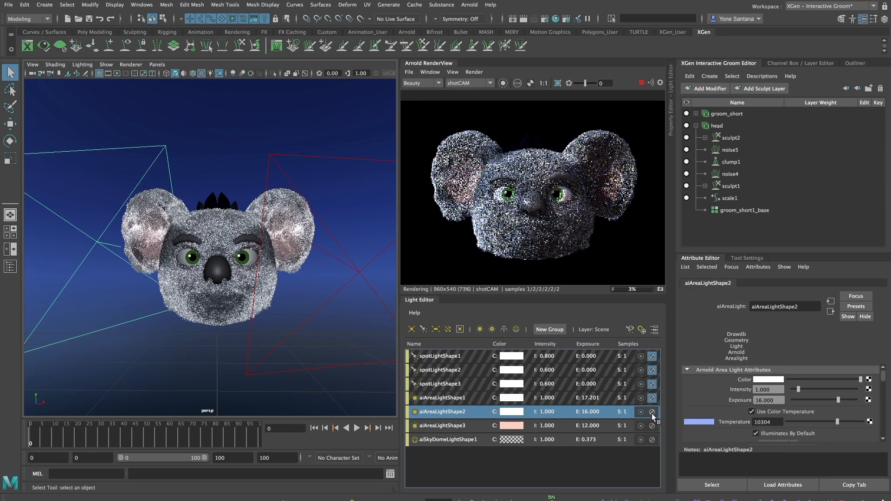
click(651, 398)
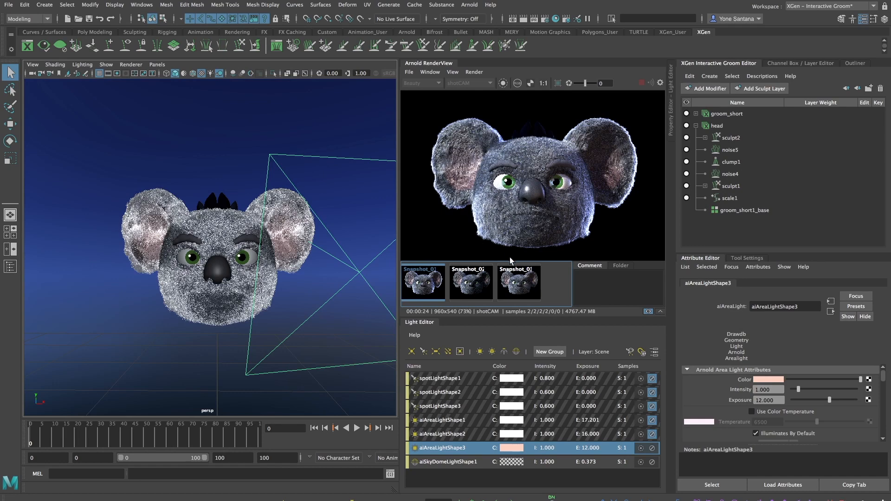
Compare the three stored render snapshots, ending on Snapshot_01
click(478, 291)
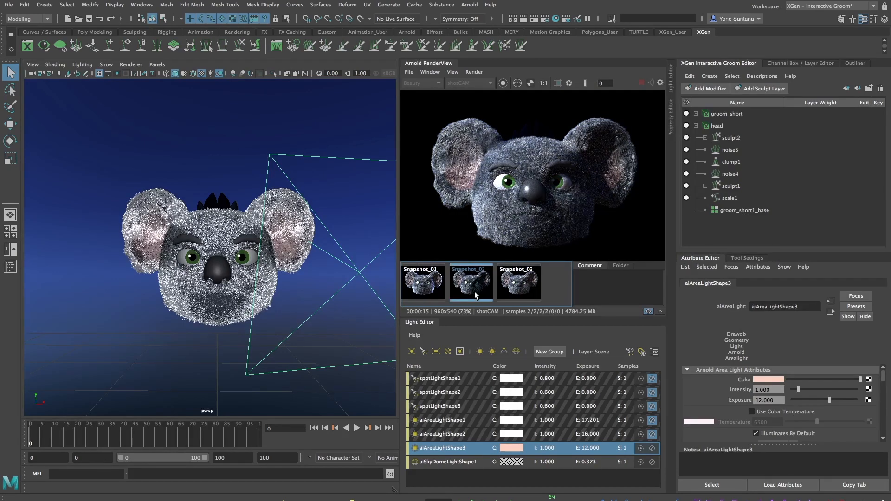
click(525, 285)
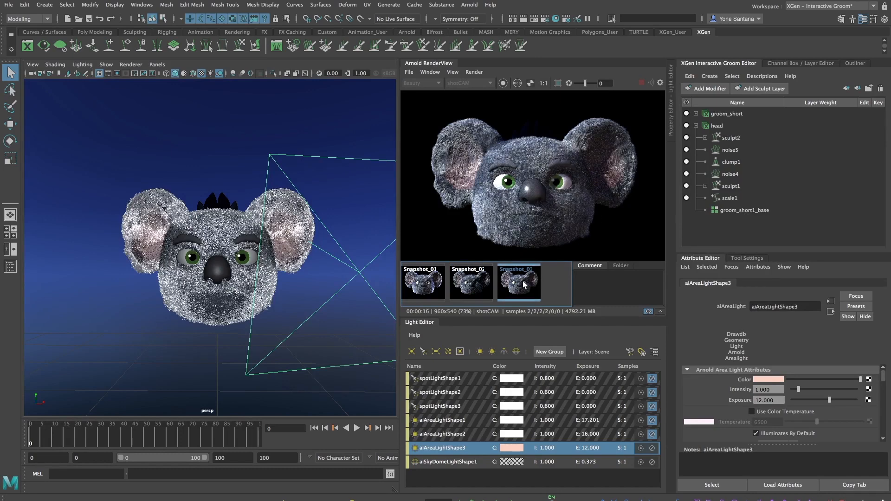
click(427, 290)
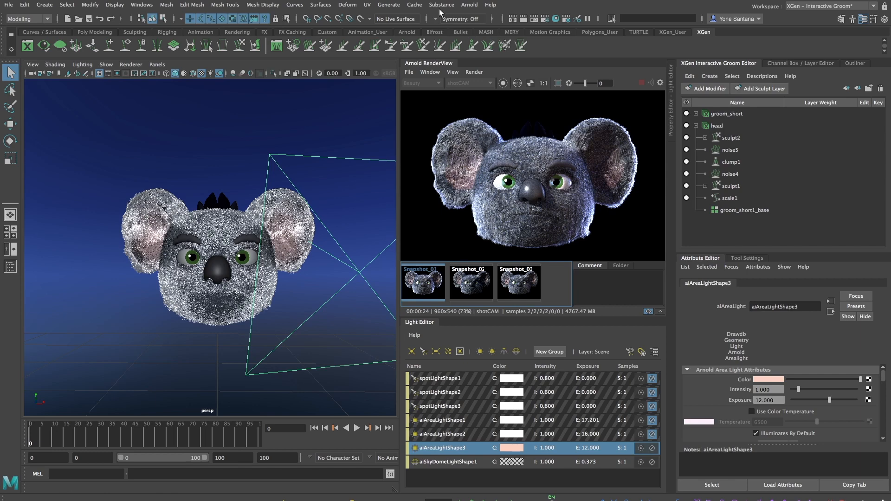
Set the Arnold sampling to 4 Camera (AA) samples and 3 Specular samples in the render settings
click(546, 19)
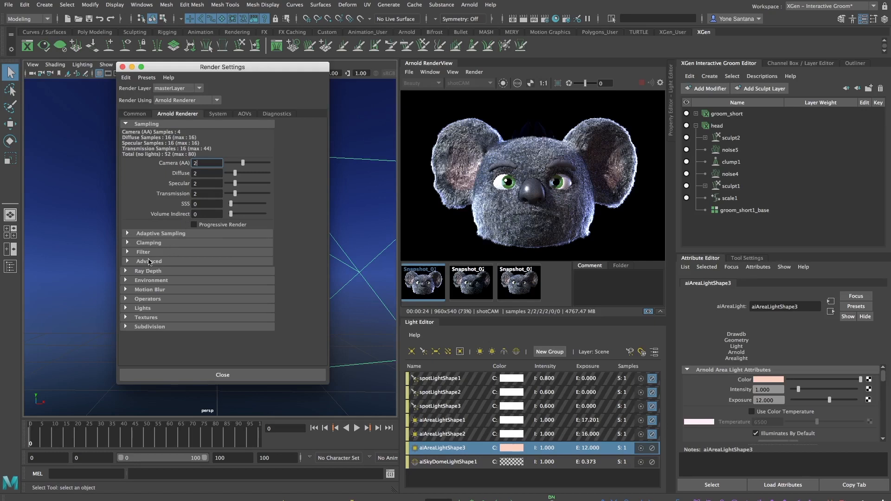
double_click(219, 163)
text(4)
double_click(204, 184)
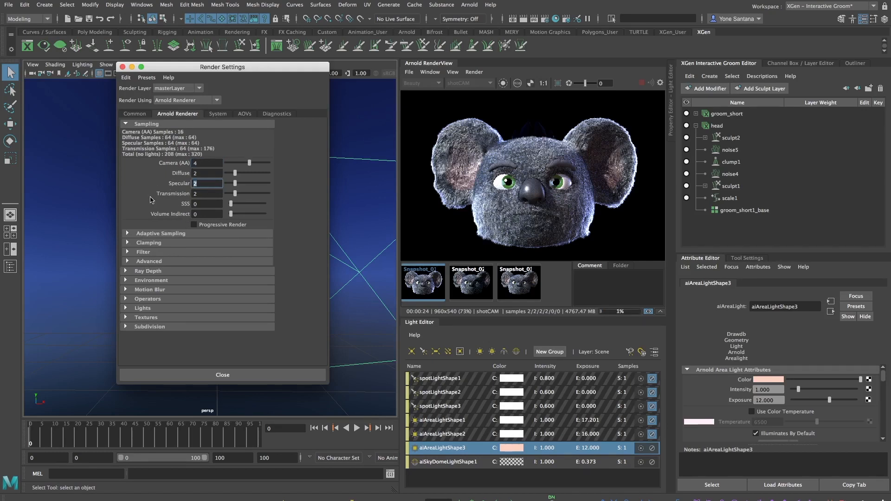
text(3)
Set the Specular ray depth to 4 and the Transparency Depth to 25, and return from the snapshot to the live render
click(127, 271)
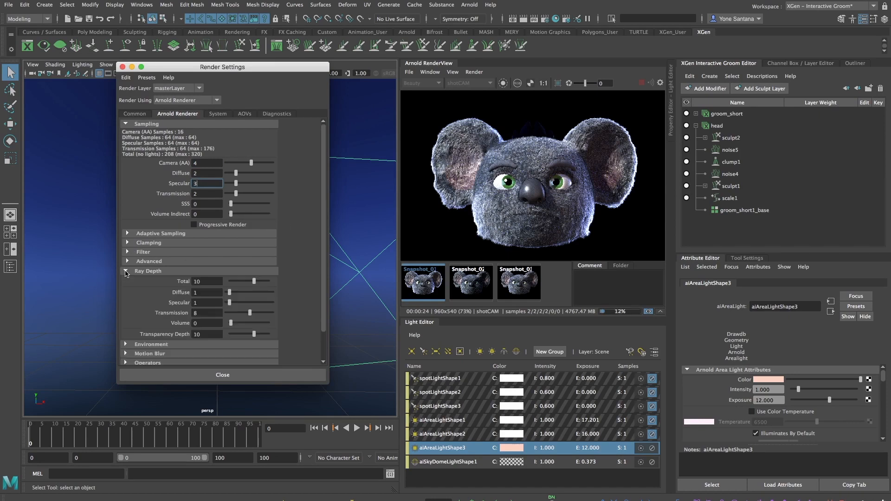
click(211, 303)
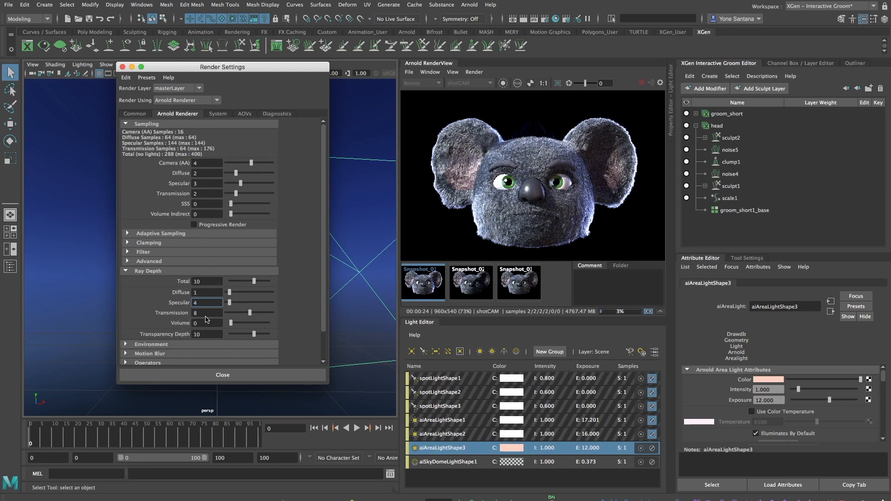
click(205, 334)
text(25)
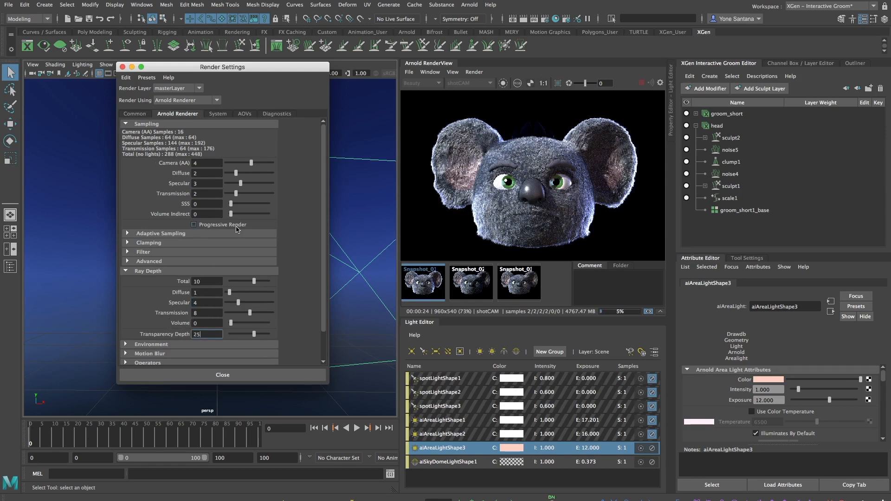
key(Return)
click(561, 70)
click(558, 287)
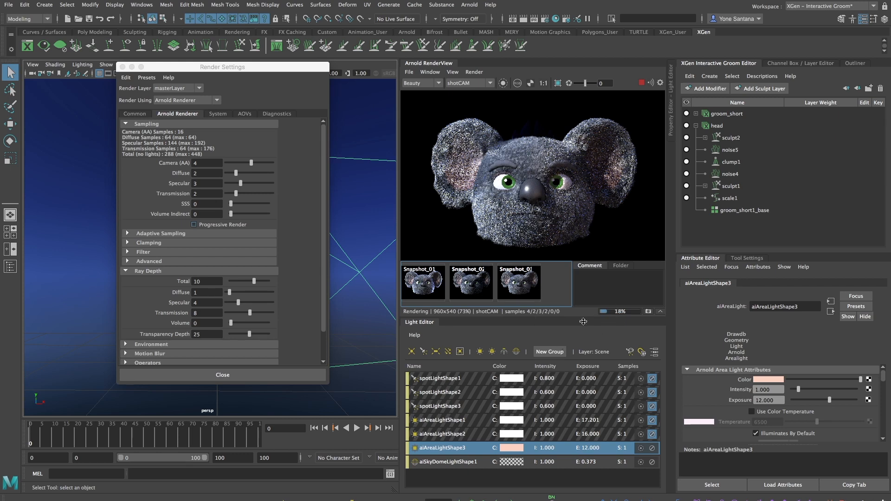
click(410, 72)
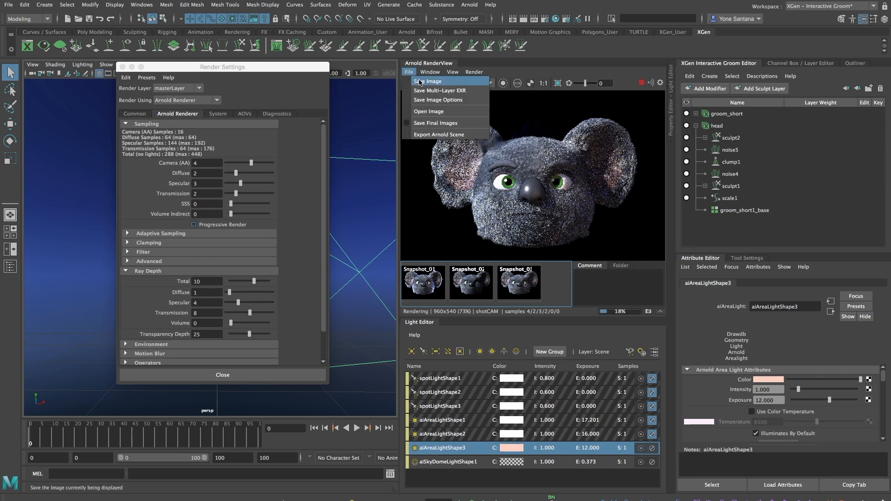
click(430, 82)
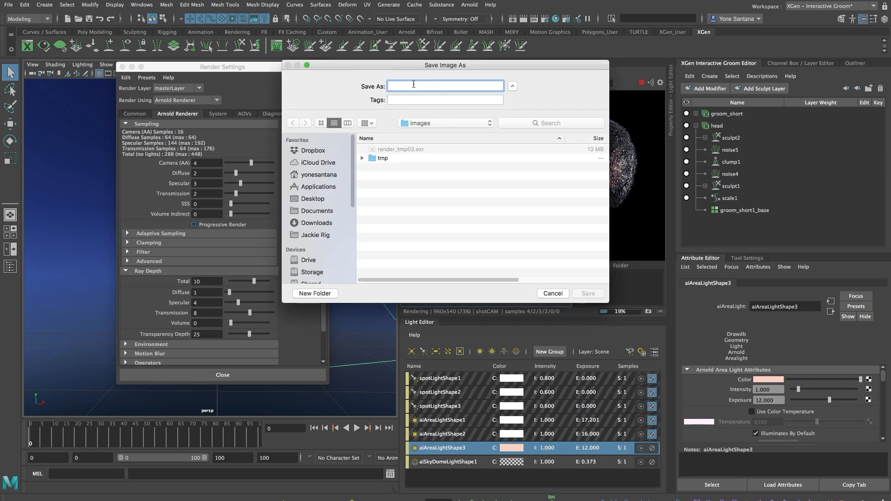
text(myImage.)
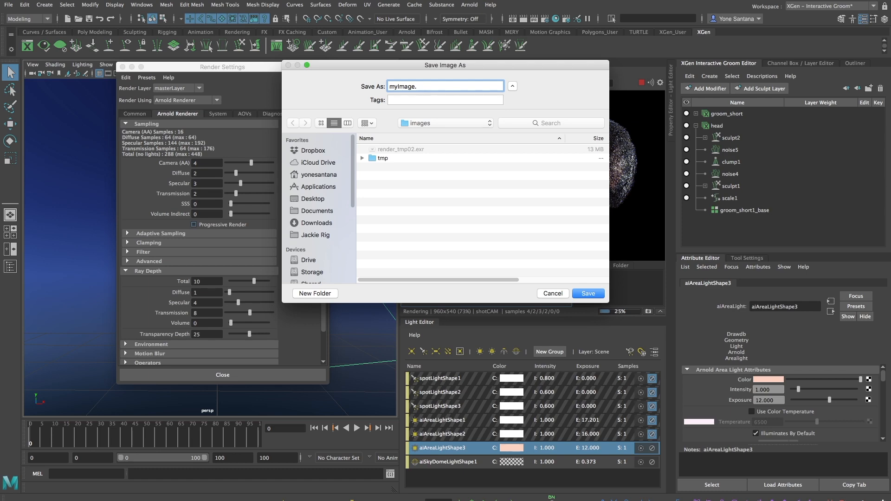
click(552, 294)
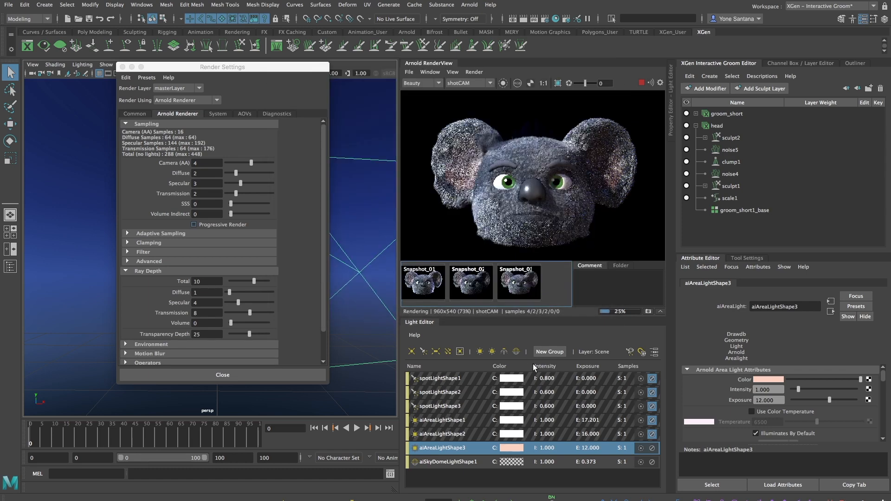